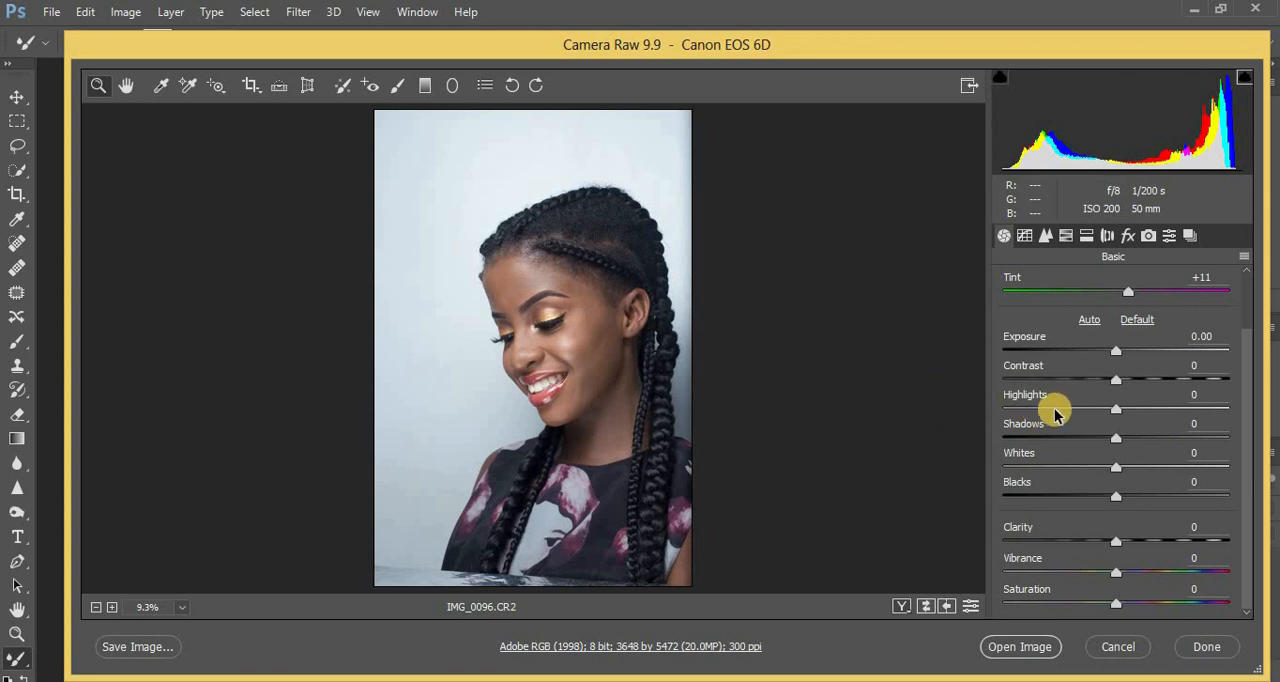
# Lower the raw photo's Highlights to -79 and Whites to -73.
pyautogui.click(1031, 411)
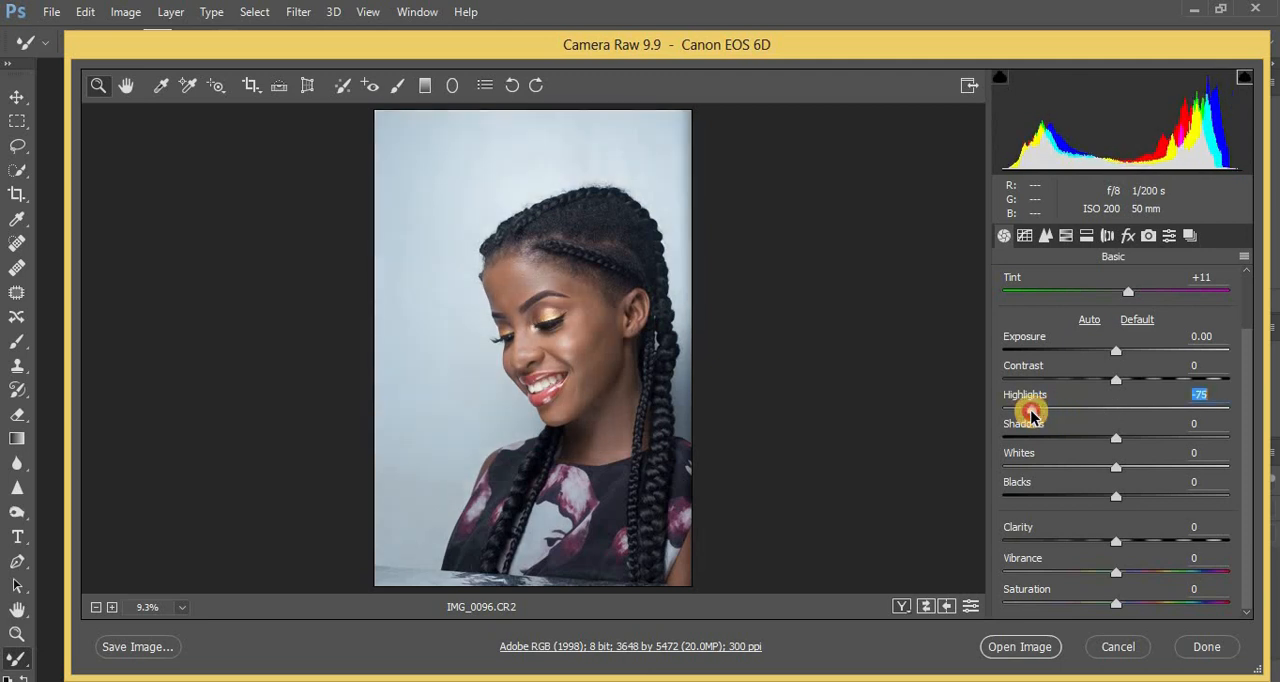
pyautogui.click(1040, 468)
pyautogui.click(1040, 468)
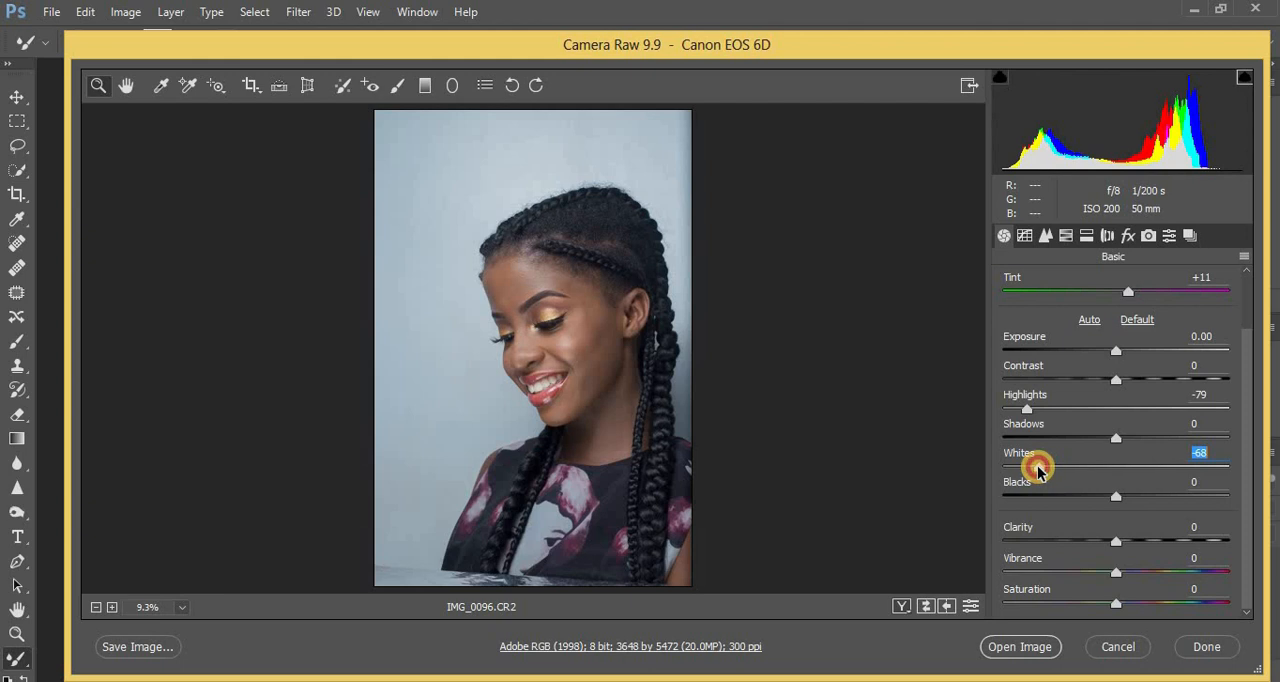
pyautogui.moveTo(1037, 470); pyautogui.dragTo(1034, 472)
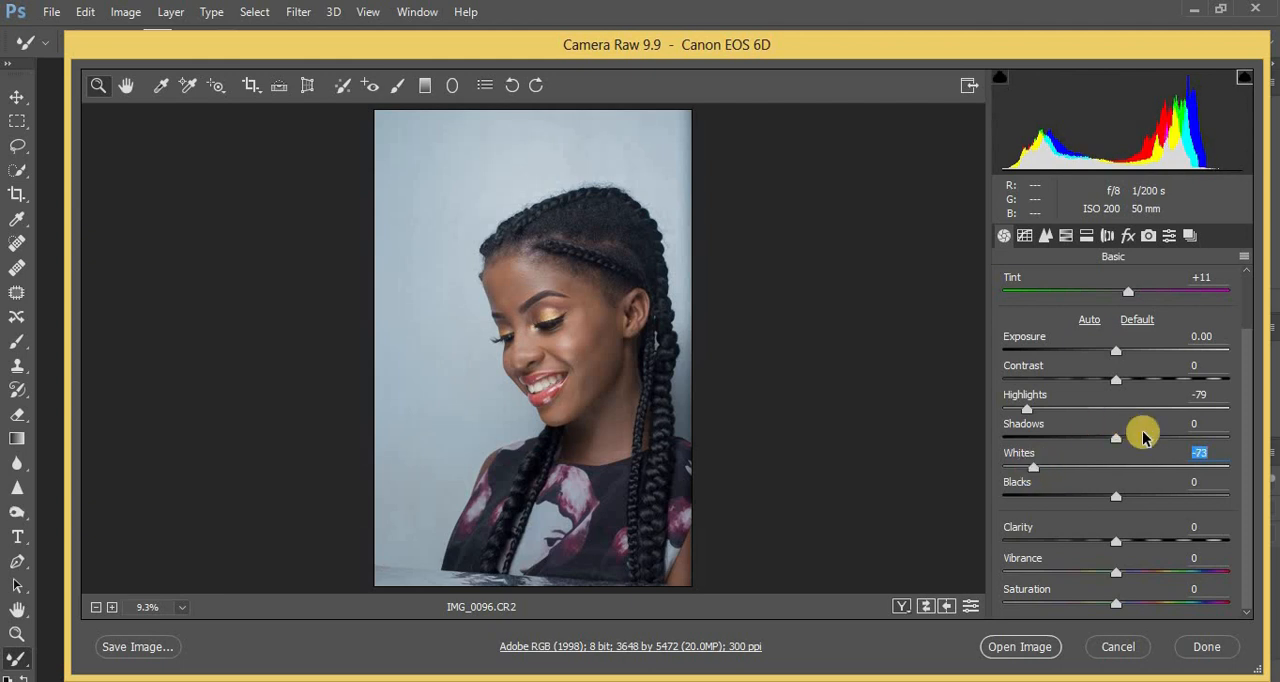
# Set Blacks to -53 and Shadows to +45 in the Basic adjustments.
pyautogui.moveTo(1085, 502); pyautogui.dragTo(1065, 503)
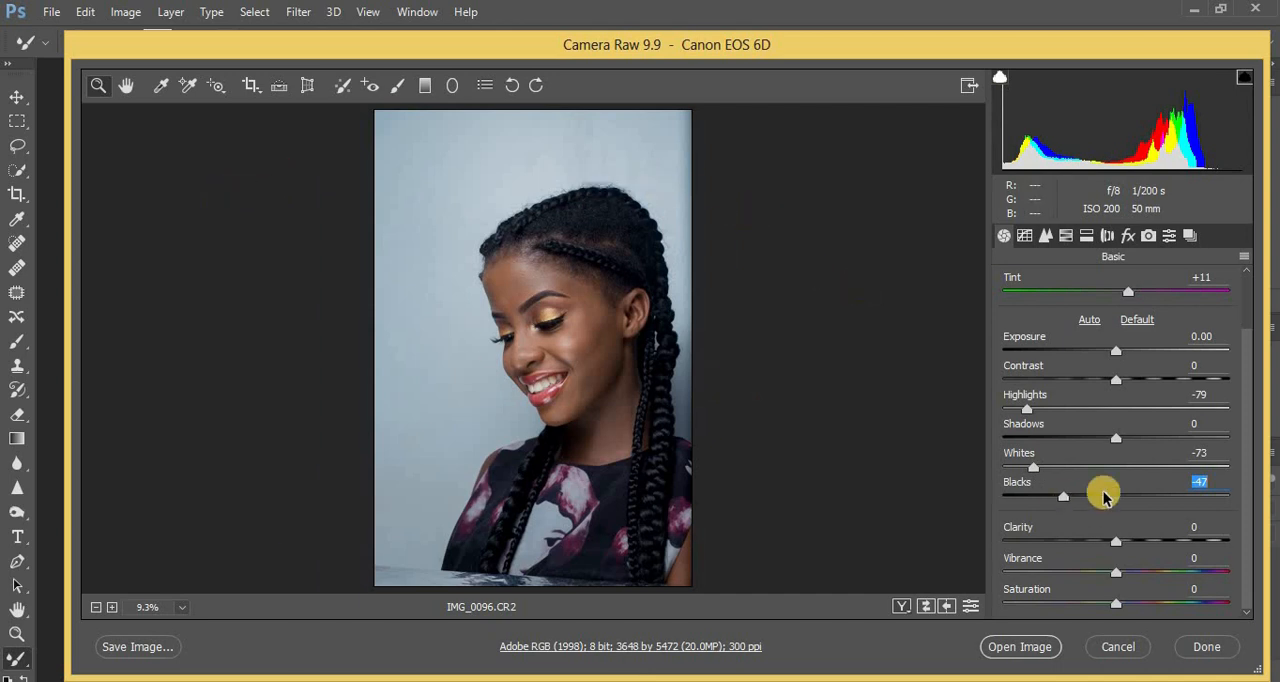
pyautogui.moveTo(1059, 500); pyautogui.dragTo(1056, 500)
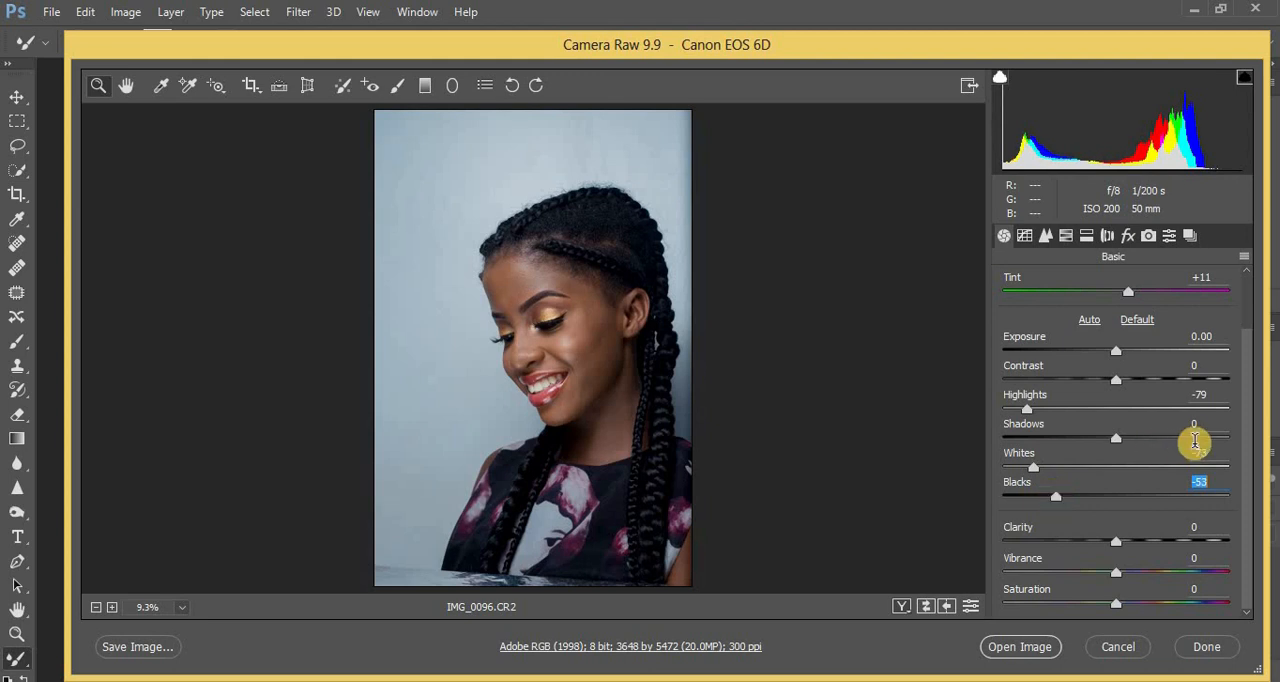
pyautogui.click(1168, 440)
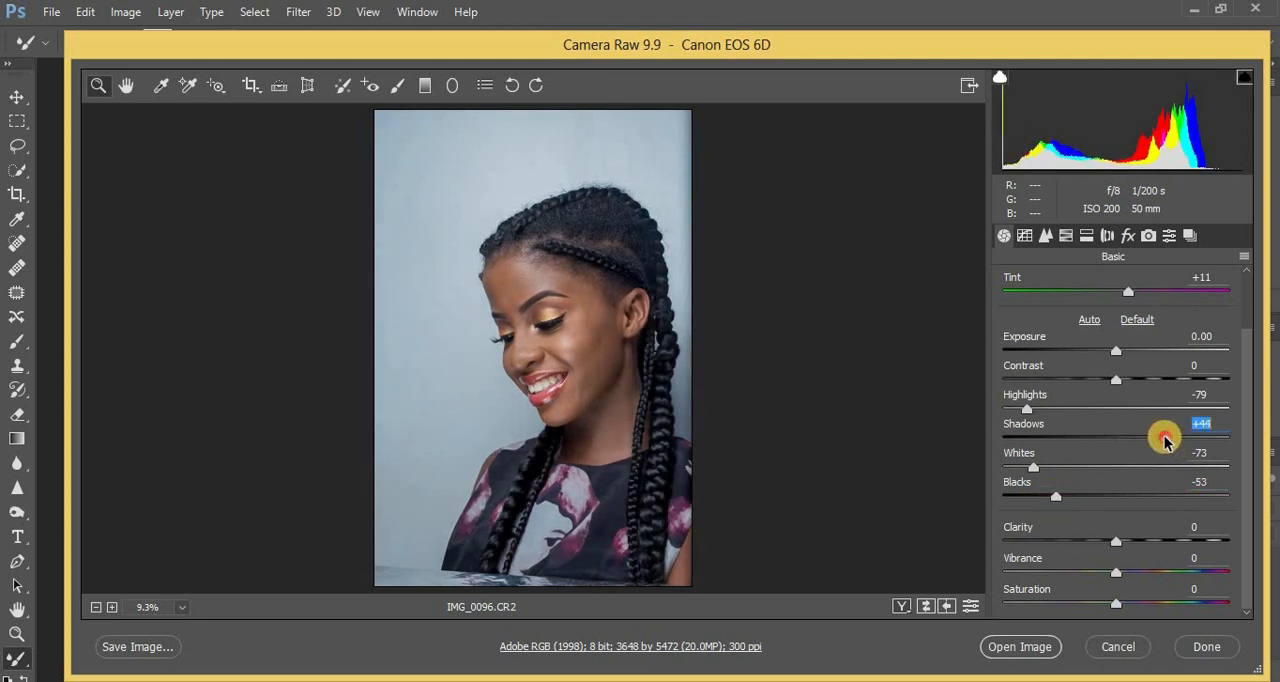
pyautogui.moveTo(1164, 441); pyautogui.dragTo(1167, 442)
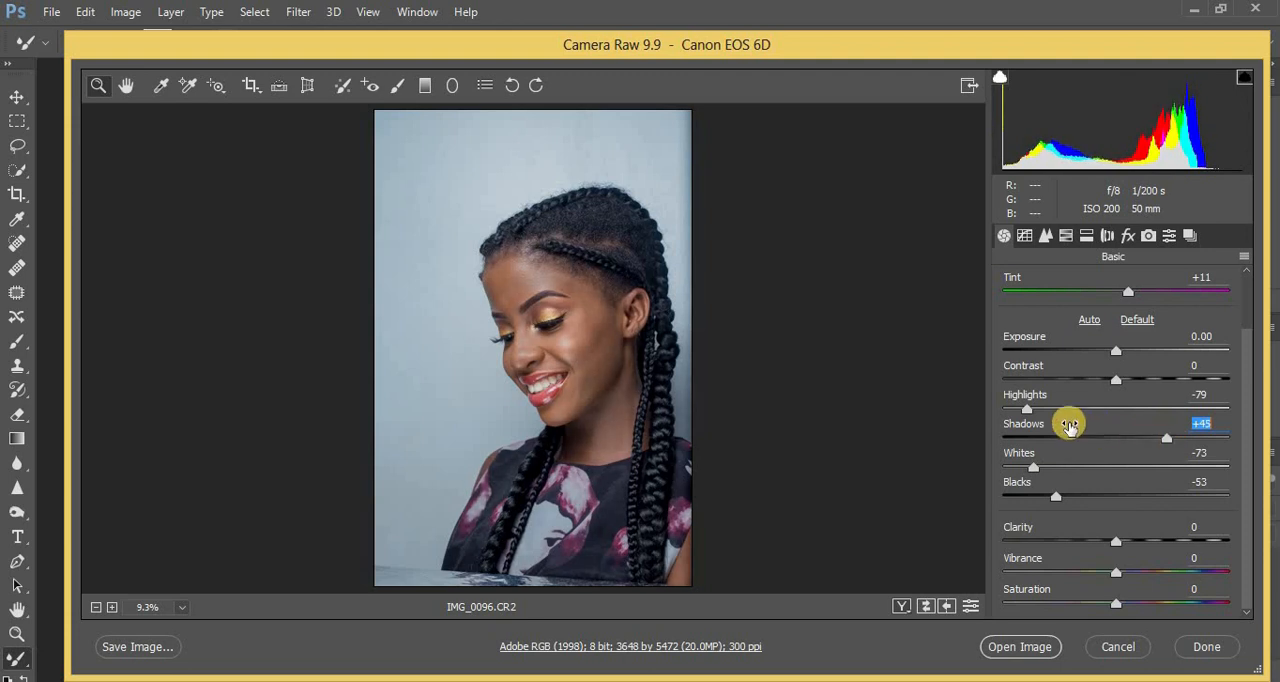
# Raise Contrast to +5, Clarity to +7 and Vibrance to +5.
pyautogui.moveTo(1116, 385); pyautogui.dragTo(1121, 388)
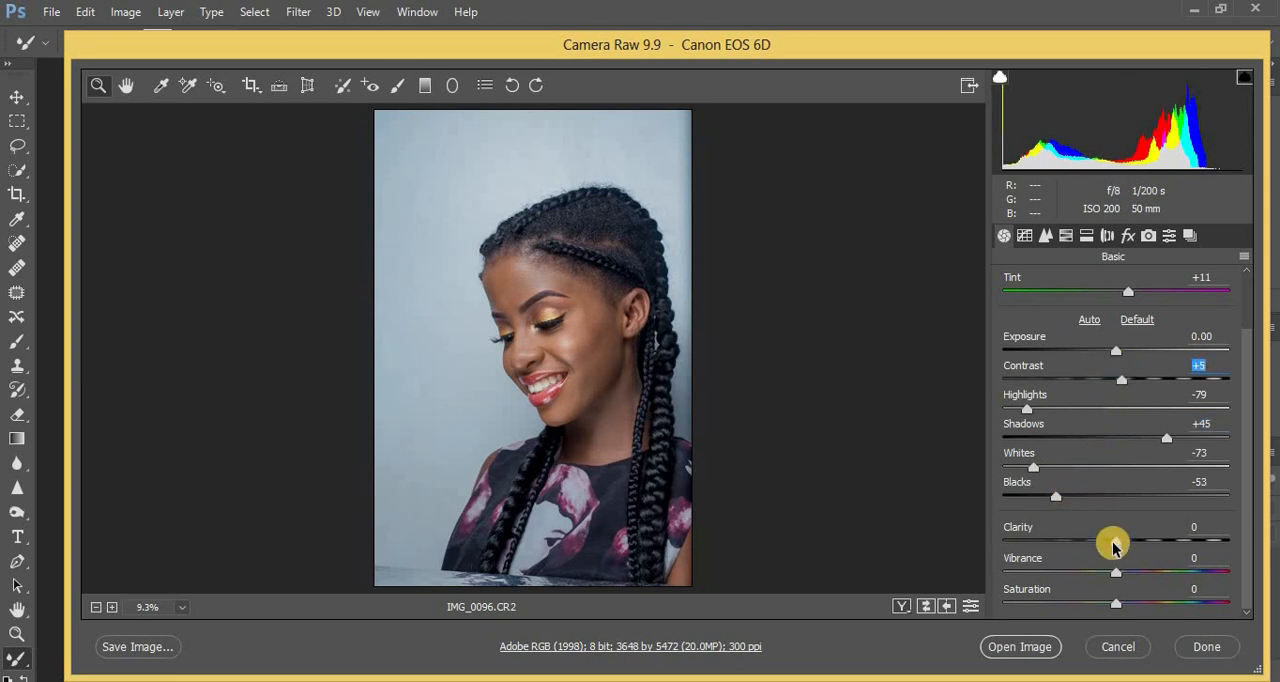
pyautogui.moveTo(1112, 540); pyautogui.dragTo(1118, 577)
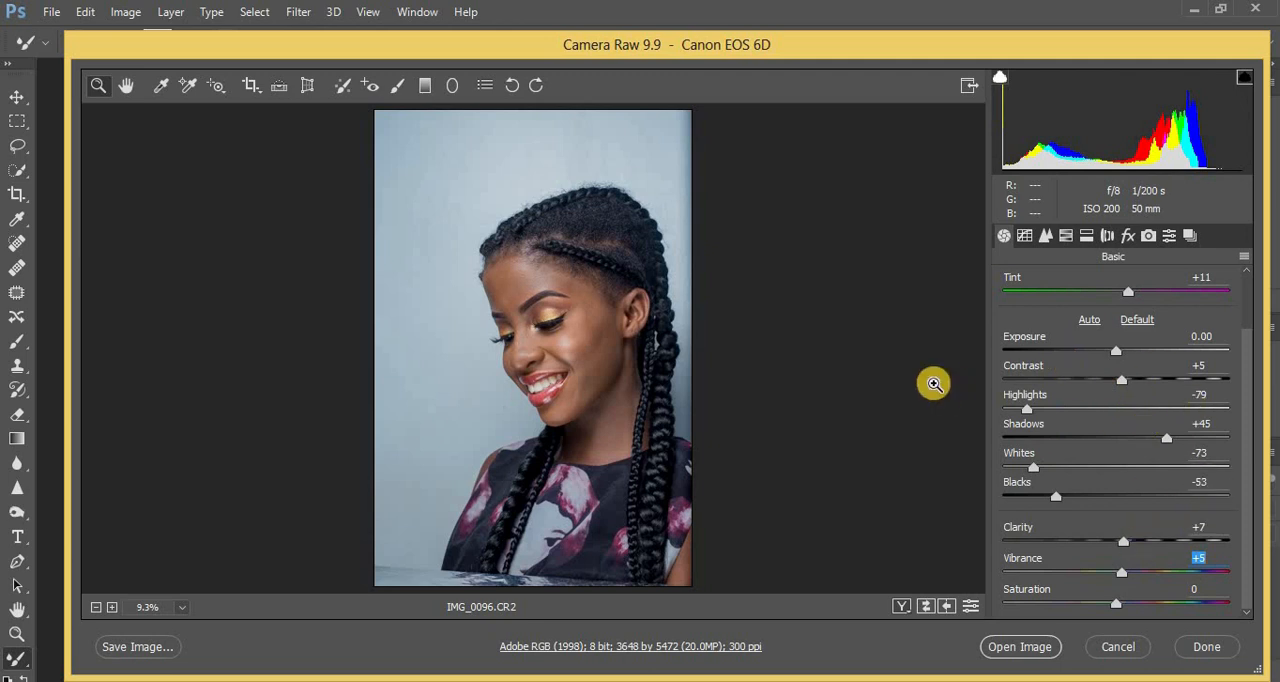
# Check the facial skin detail up close and warm the white balance Temperature to 5350.
pyautogui.hotkey('ctrl', '+')
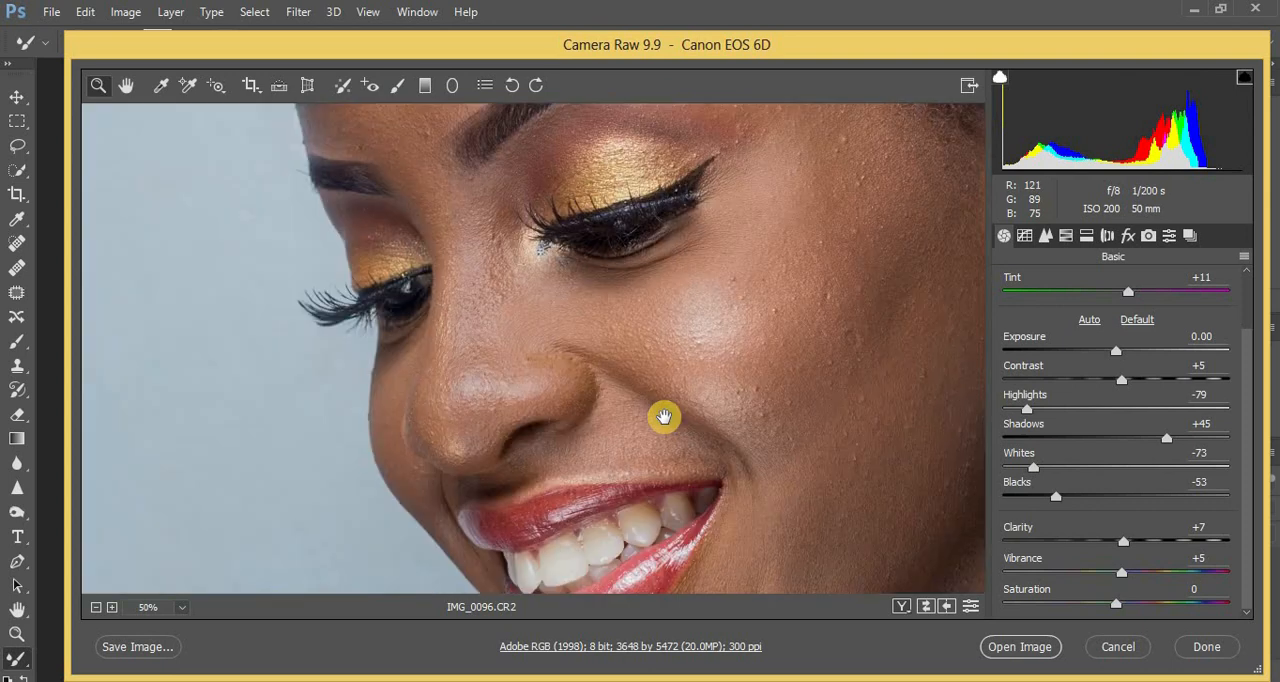
pyautogui.hotkey('ctrl', '-')
pyautogui.hotkey('ctrl', '-')
pyautogui.hotkey('ctrl', '-')
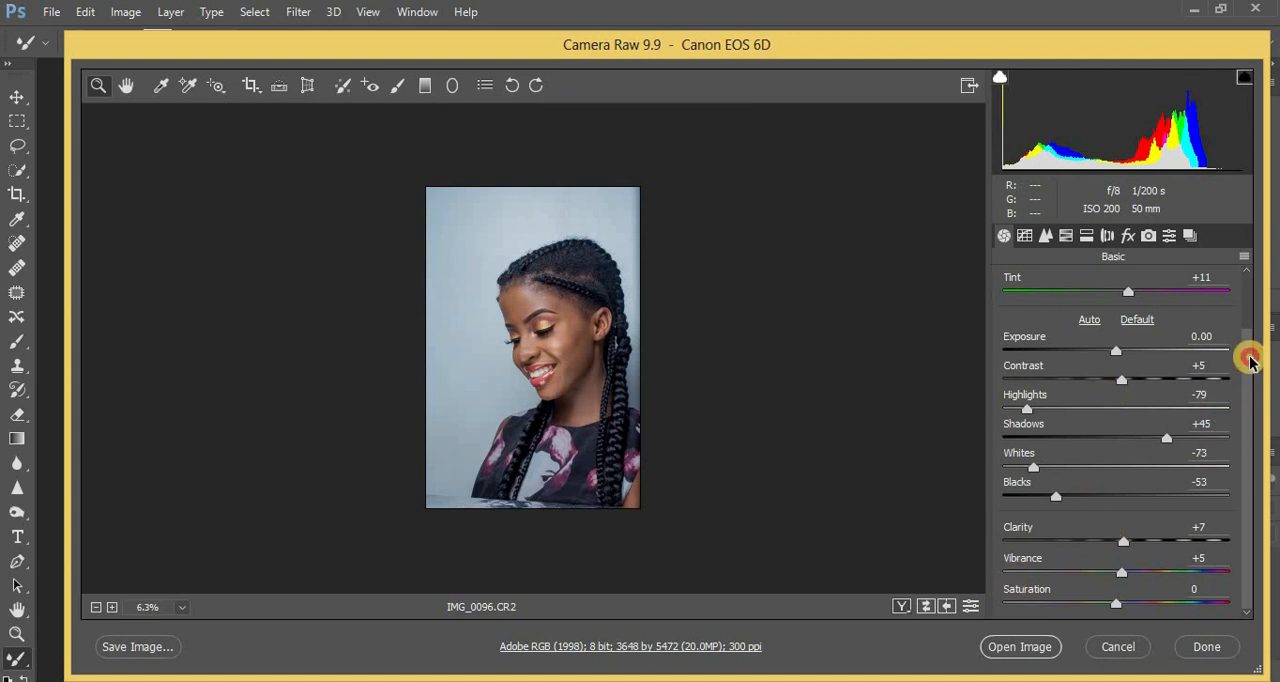
pyautogui.moveTo(1249, 362); pyautogui.dragTo(1253, 322)
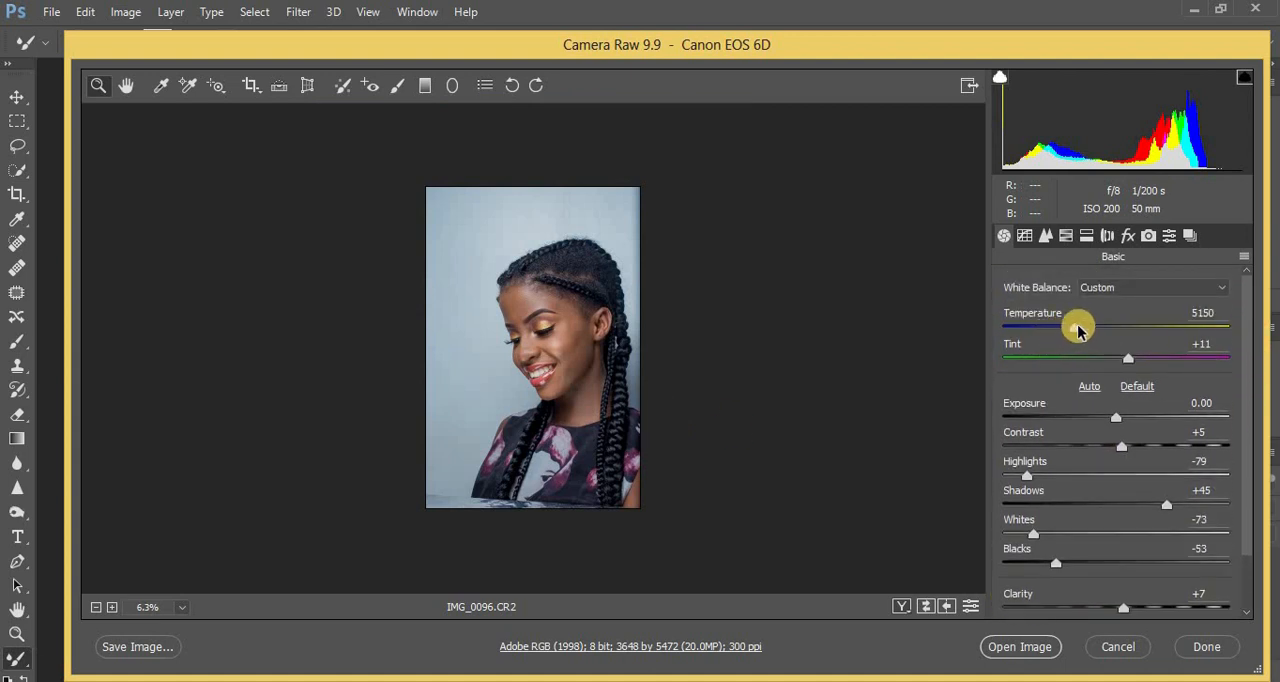
pyautogui.moveTo(1075, 328); pyautogui.dragTo(1081, 332)
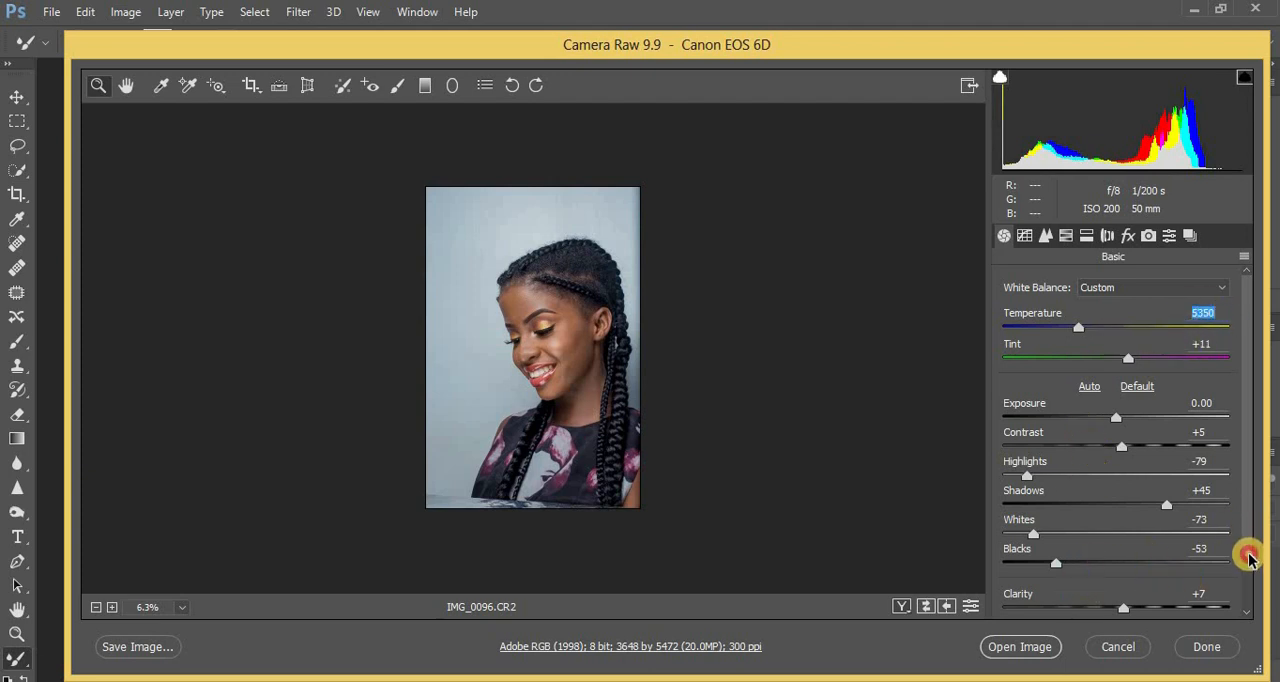
# Set Vibrance to +7 and open the adjusted raw photo in Photoshop for editing.
pyautogui.scroll(-1, 1200, 548)
pyautogui.moveTo(1122, 598); pyautogui.dragTo(1123, 600)
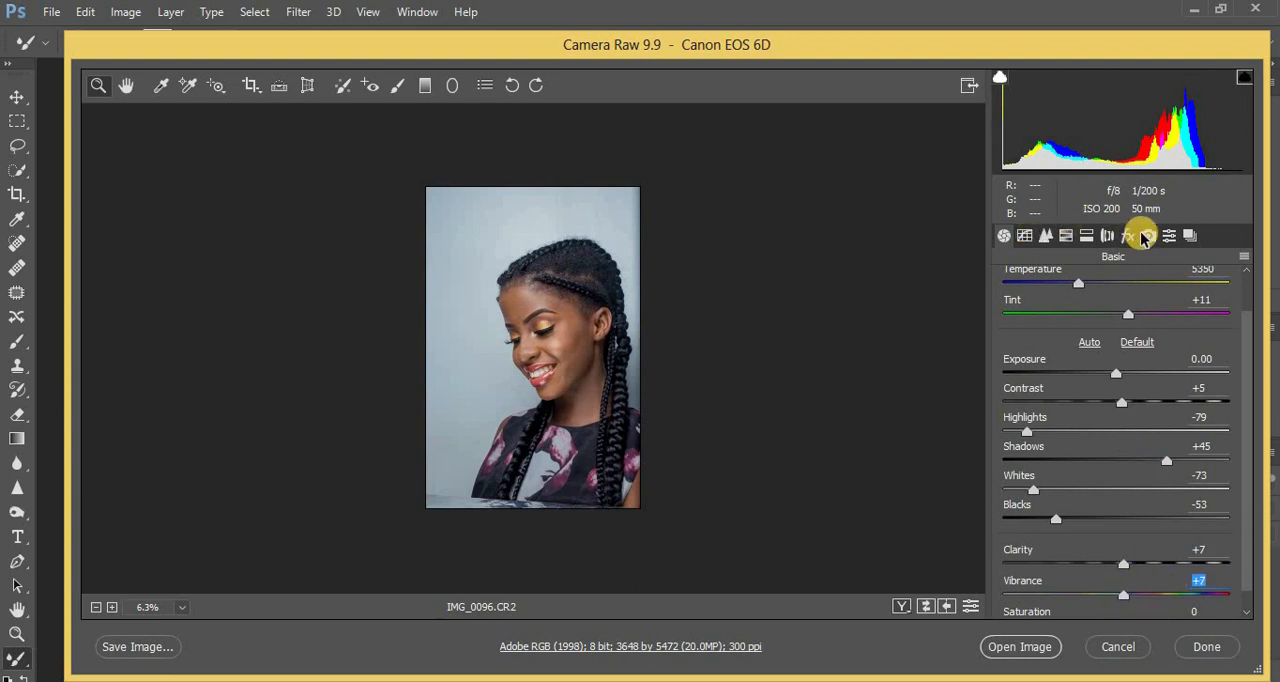
pyautogui.click(1020, 646)
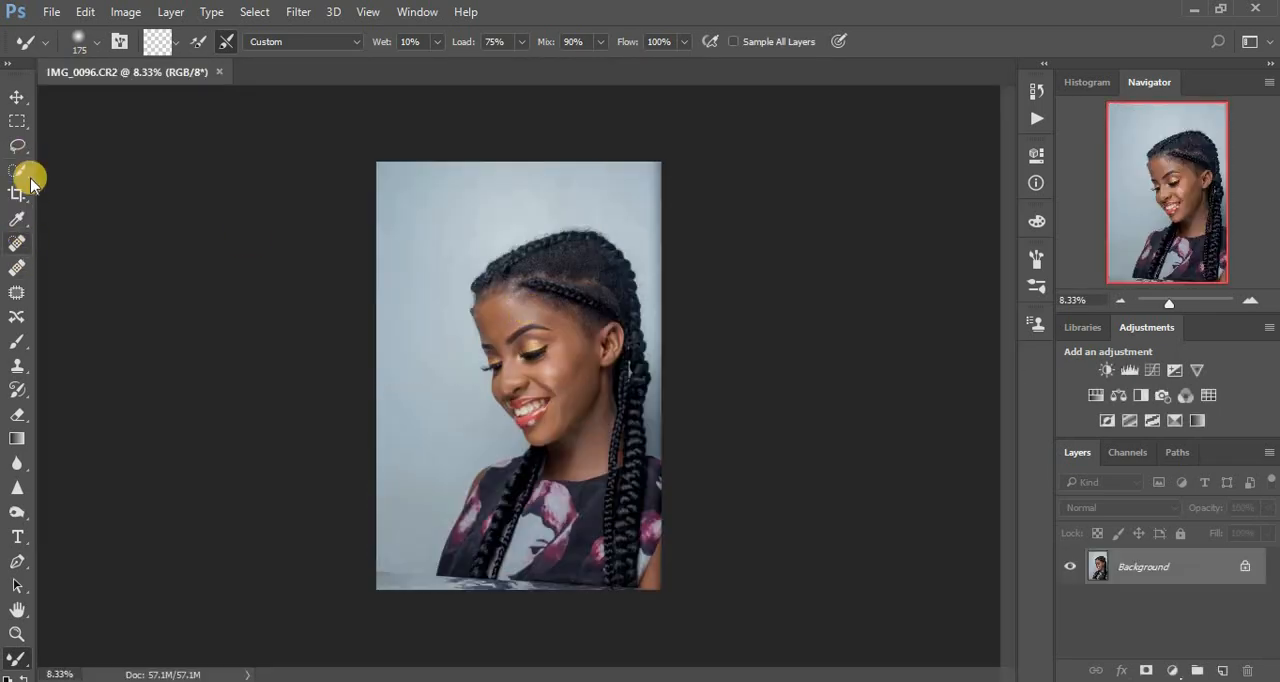
# Convert the image to 16 Bits/Channel and duplicate the Background layer.
pyautogui.click(85, 12)
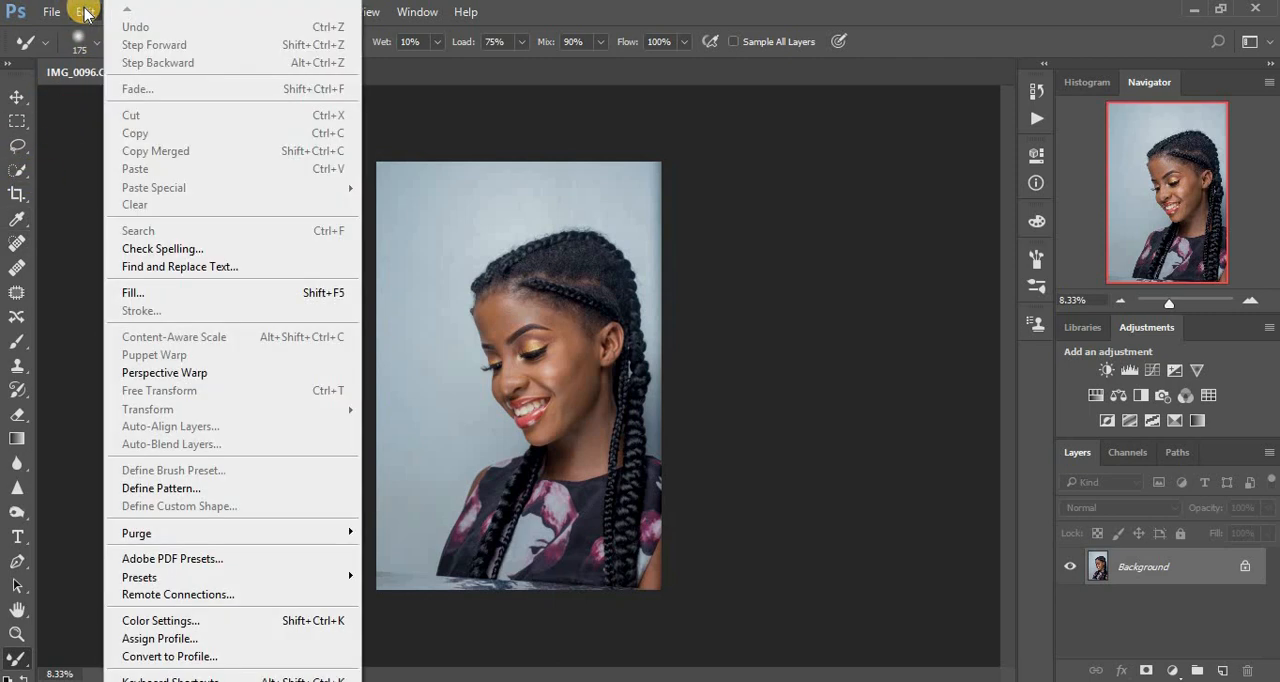
pyautogui.click(85, 12)
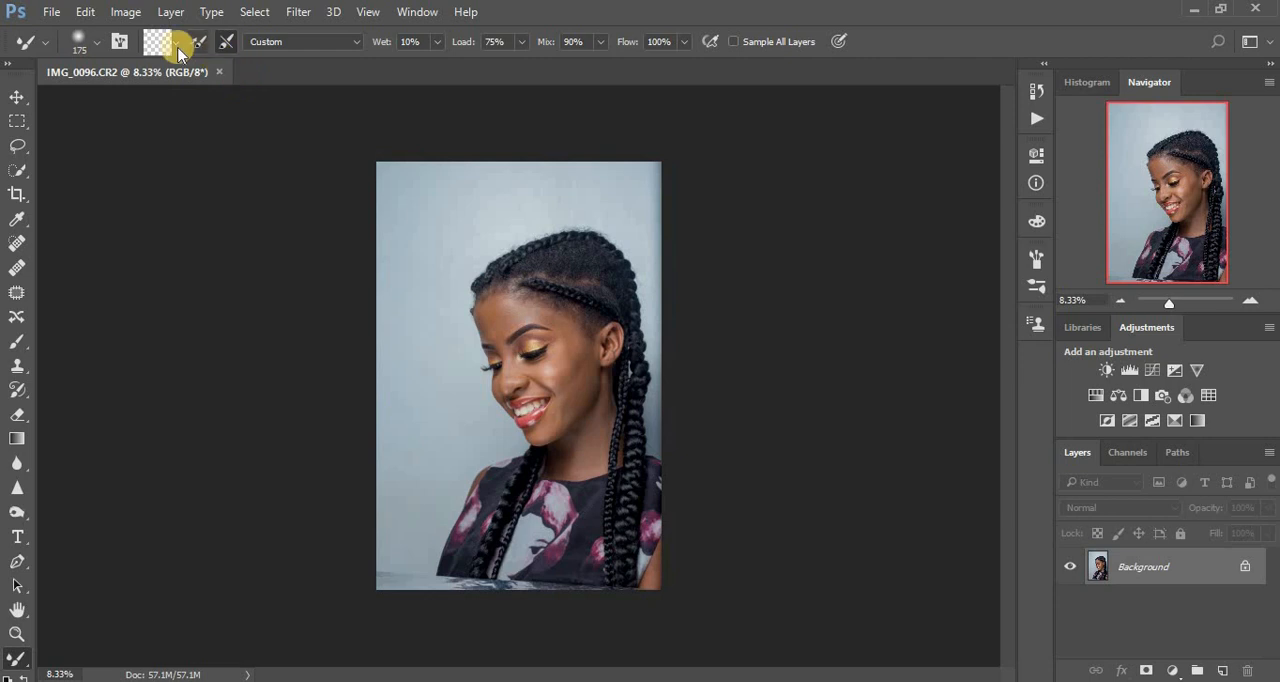
pyautogui.click(125, 12)
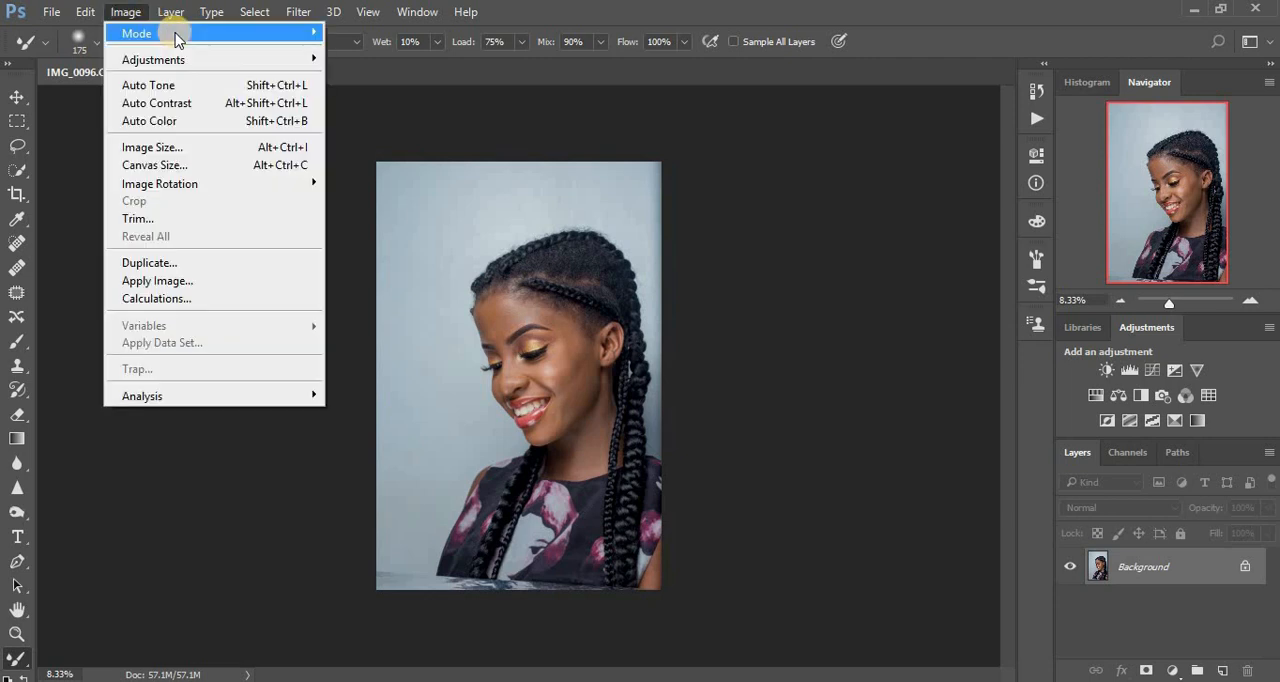
pyautogui.moveTo(171, 34)
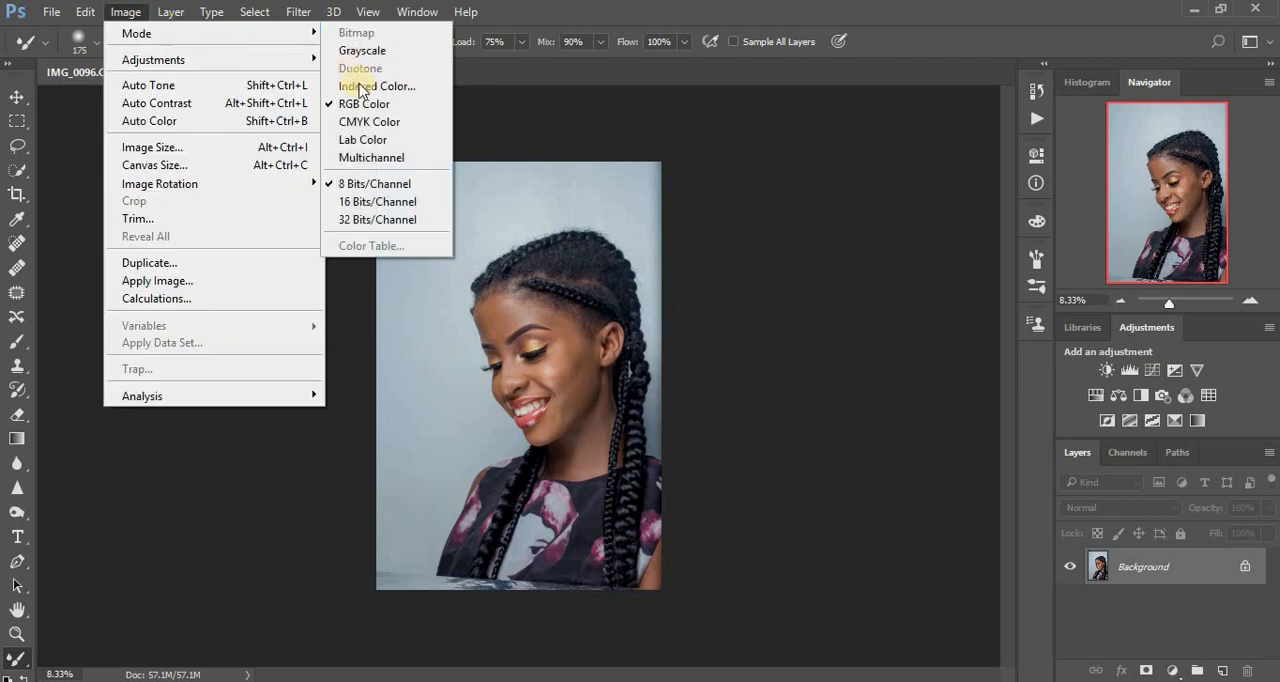
pyautogui.click(390, 201)
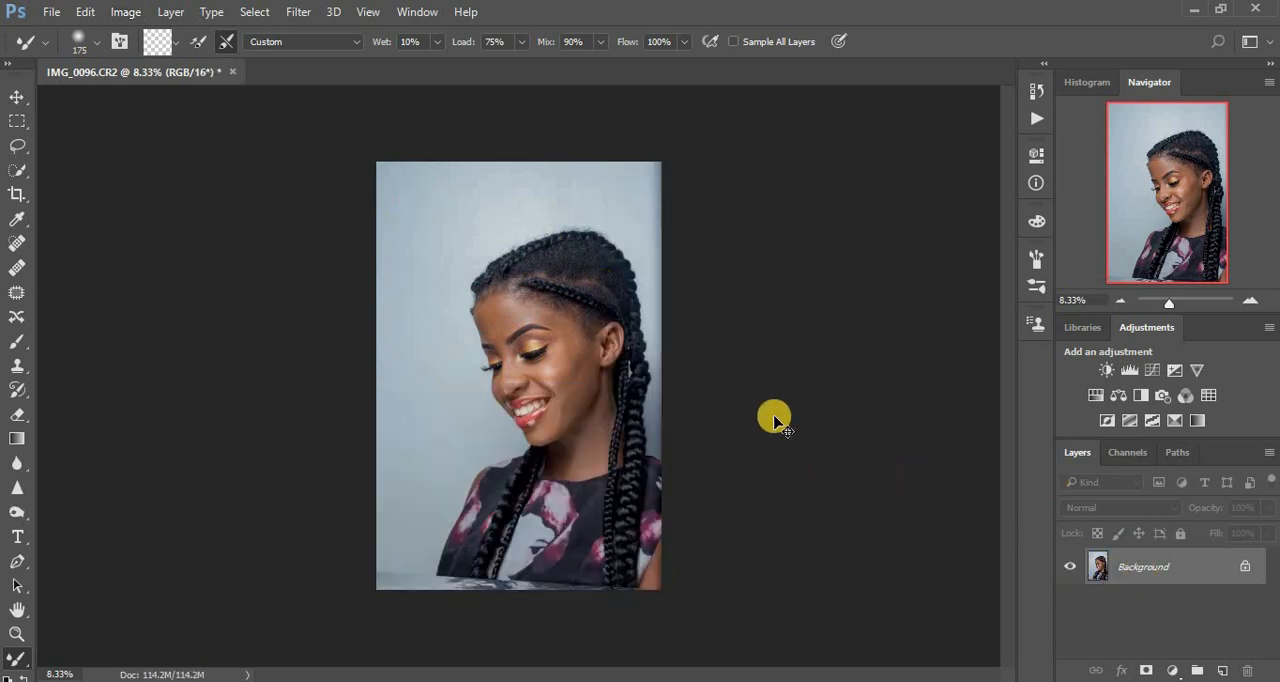
pyautogui.hotkey('ctrl', 'j')
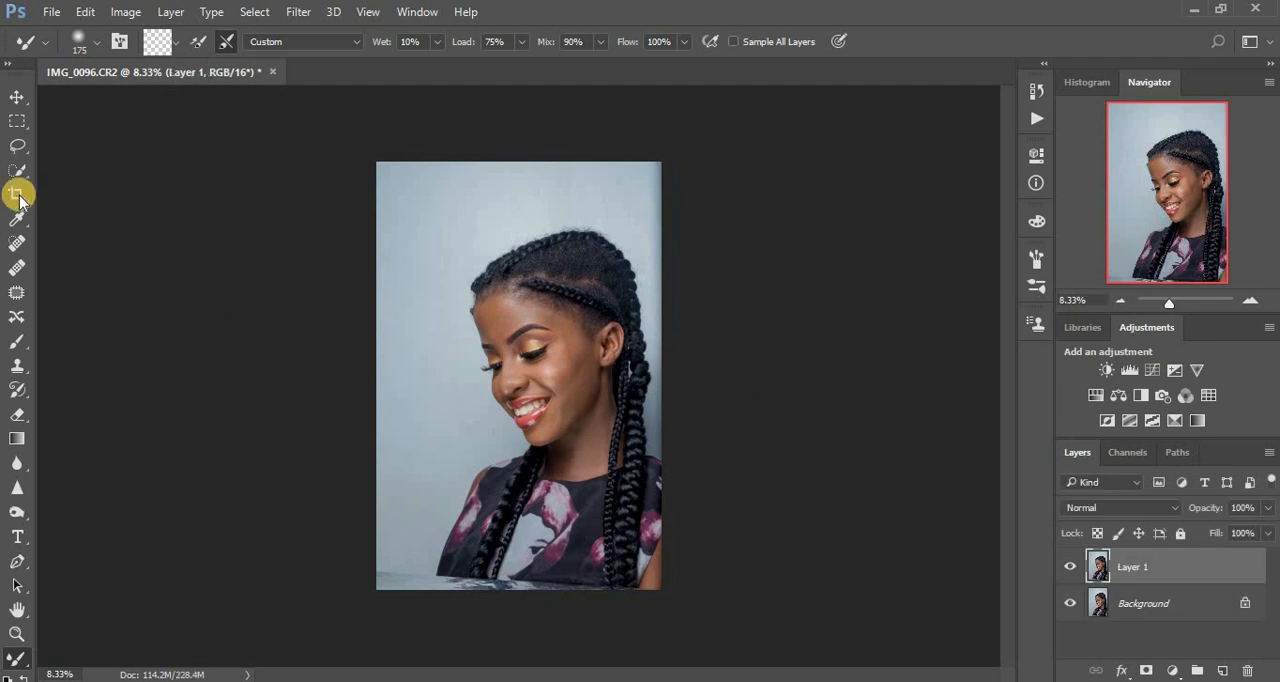
# Crop the portrait to a 4 : 5 (8 : 10) ratio, framed tightly around the woman's head and shoulders.
pyautogui.click(17, 194)
pyautogui.click(115, 42)
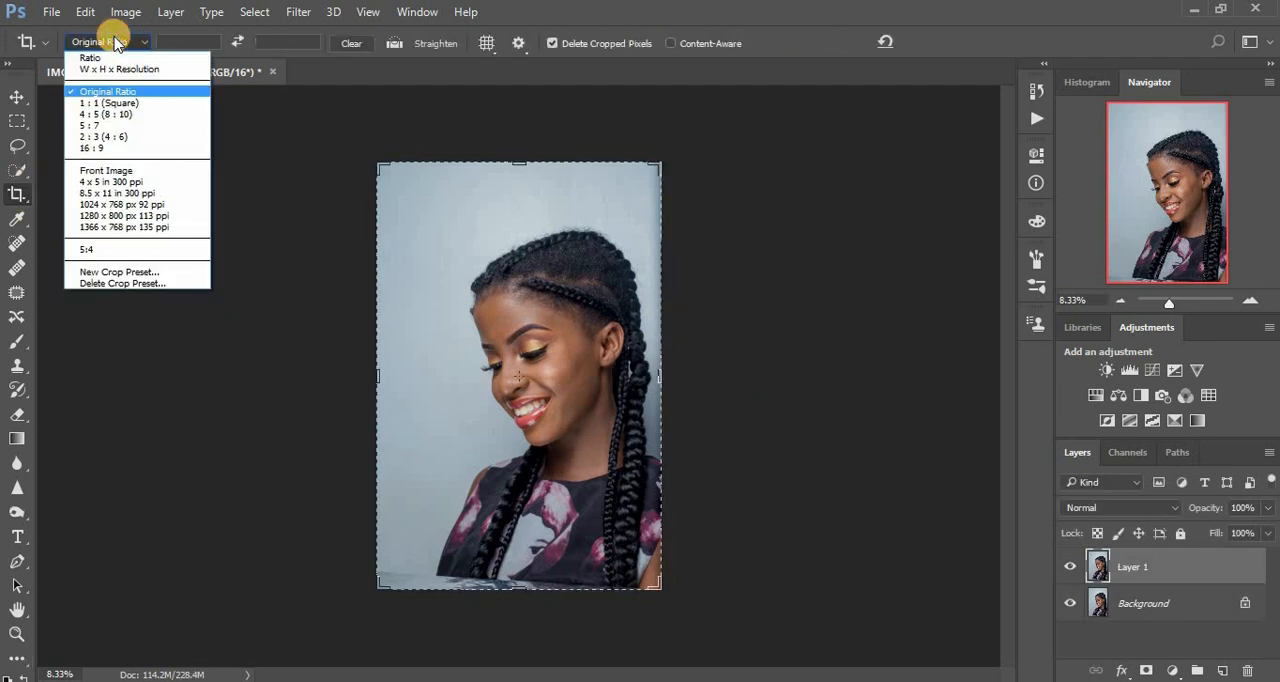
pyautogui.click(128, 115)
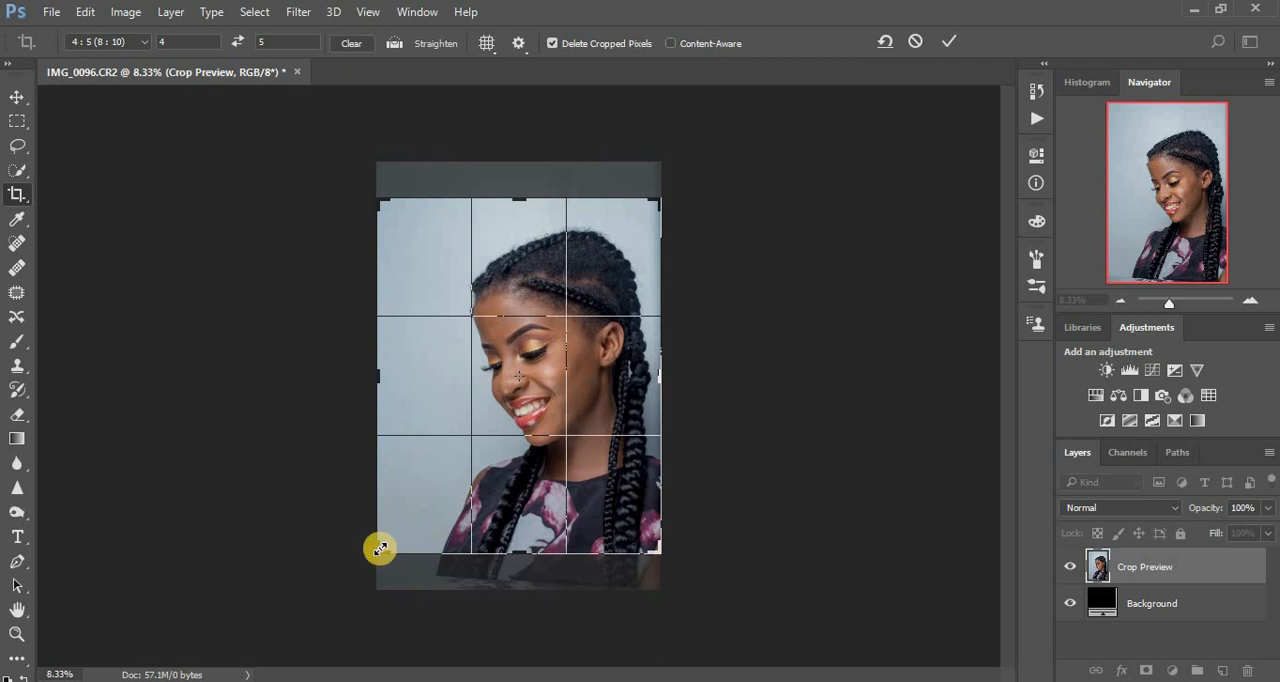
pyautogui.moveTo(391, 543); pyautogui.dragTo(421, 527)
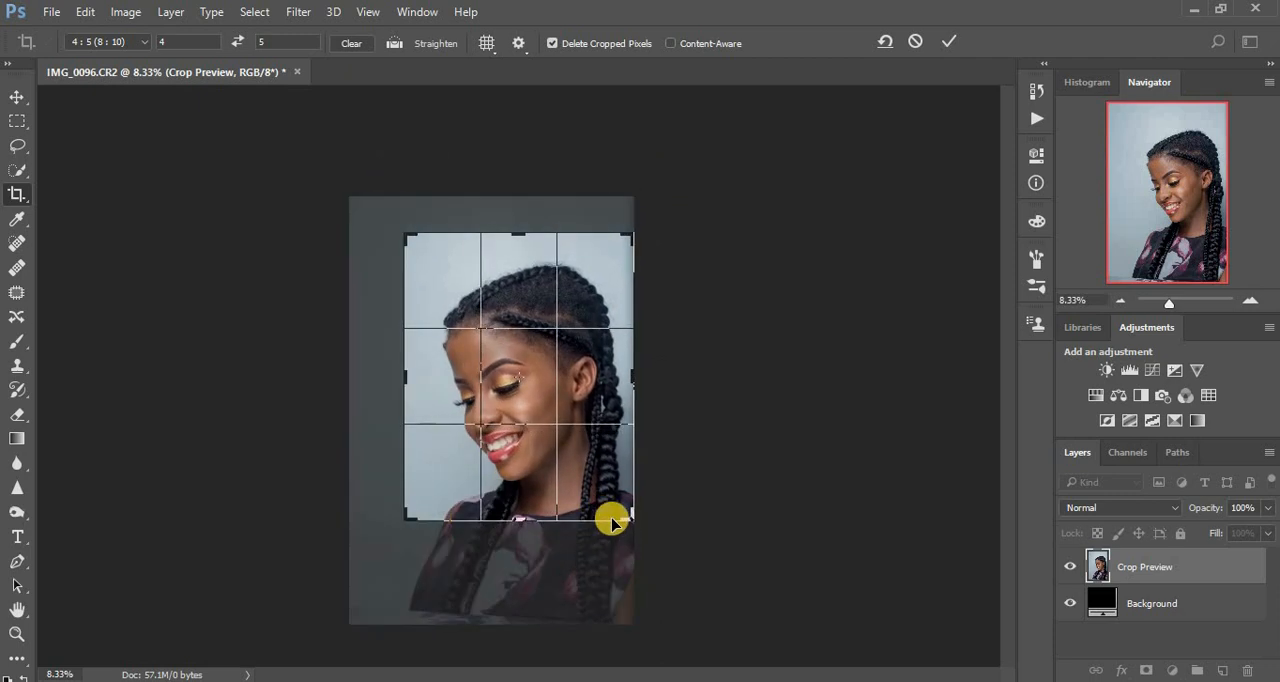
pyautogui.moveTo(629, 514); pyautogui.dragTo(625, 514)
pyautogui.moveTo(571, 363); pyautogui.dragTo(581, 361)
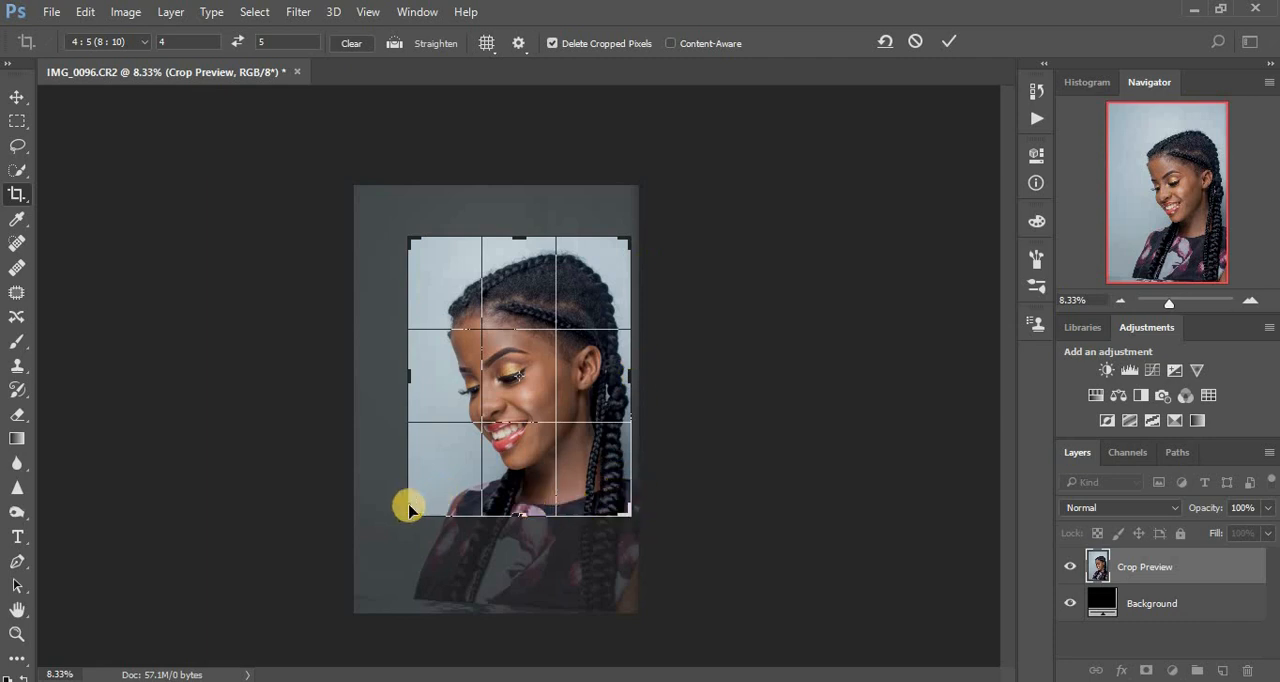
pyautogui.moveTo(410, 511); pyautogui.dragTo(418, 506)
pyautogui.moveTo(537, 470); pyautogui.dragTo(539, 466)
pyautogui.moveTo(538, 463); pyautogui.dragTo(536, 460)
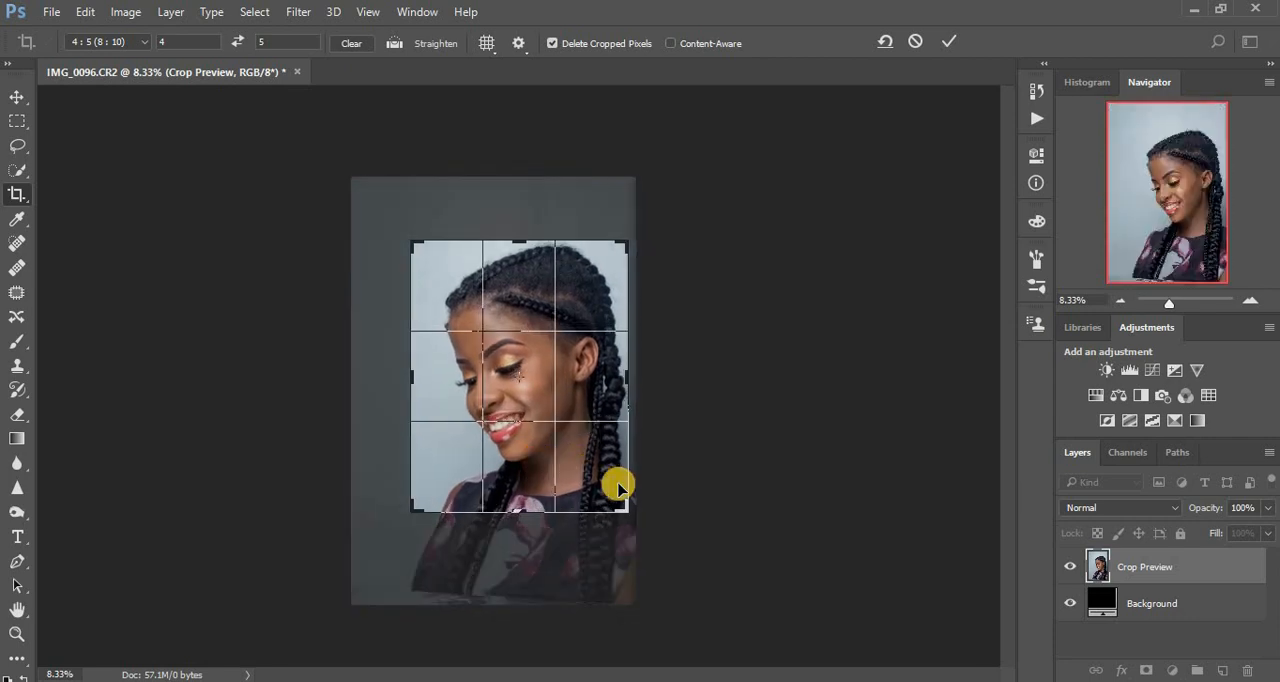
pyautogui.press('Return')
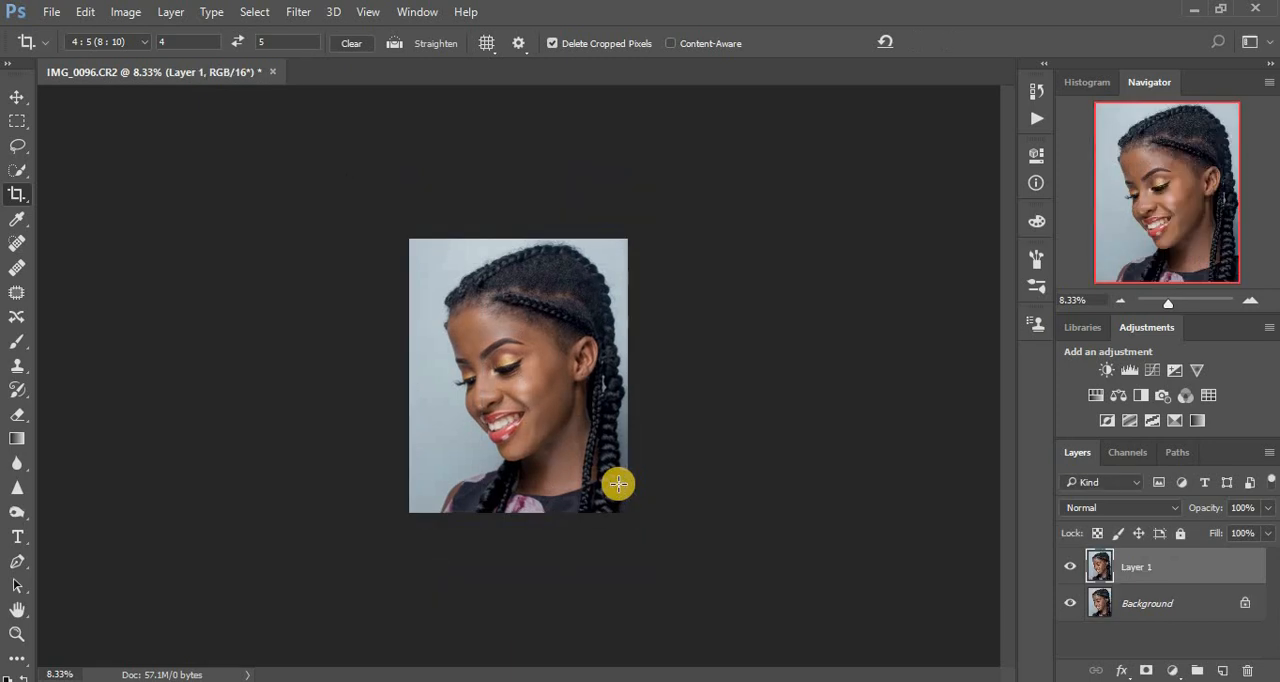
# Run the Frequency Separation action on the cropped portrait with Layer 1 active.
pyautogui.hotkey('ctrl', '+')
pyautogui.hotkey('ctrl', '+')
pyautogui.hotkey('ctrl', '+')
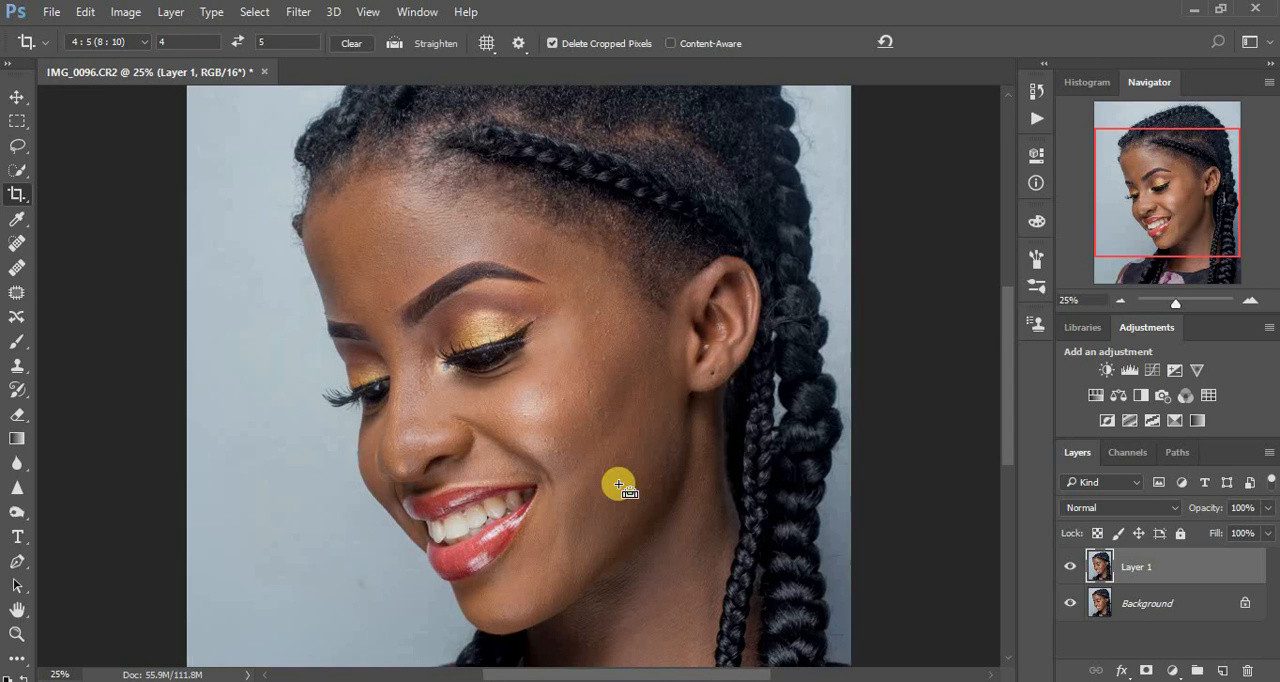
pyautogui.hotkey('ctrl', '+')
pyautogui.hotkey('ctrl', '-')
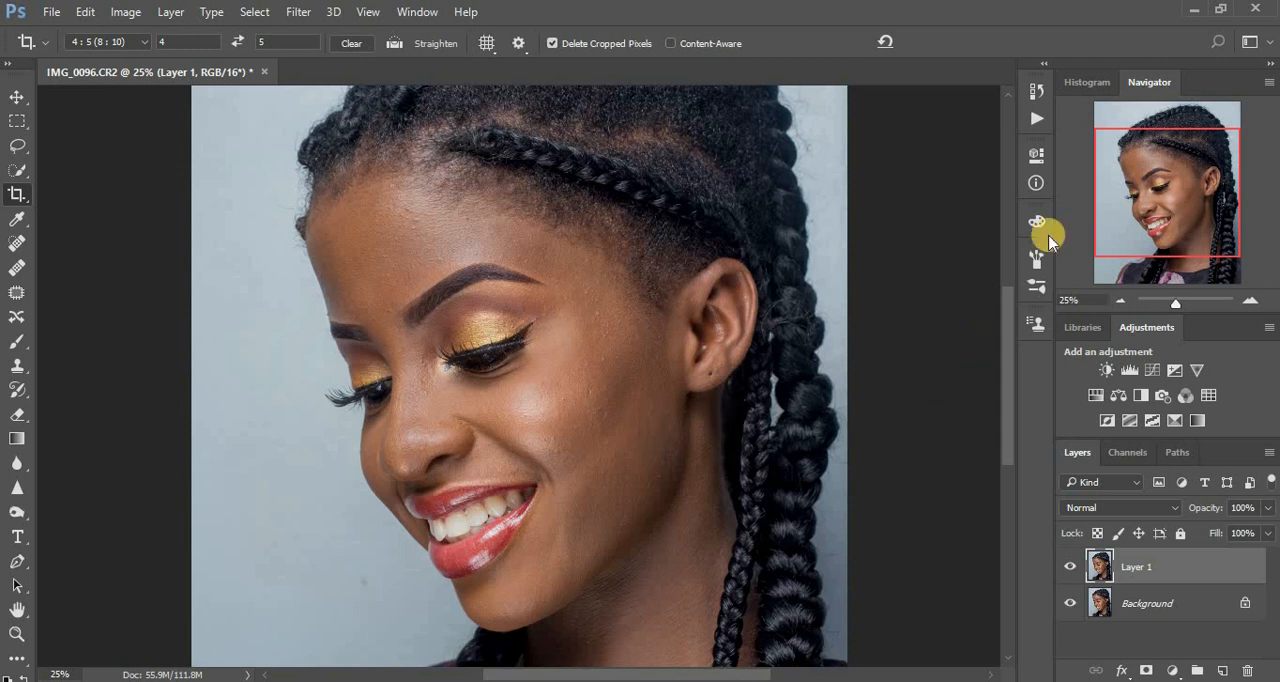
pyautogui.click(1037, 92)
pyautogui.click(894, 84)
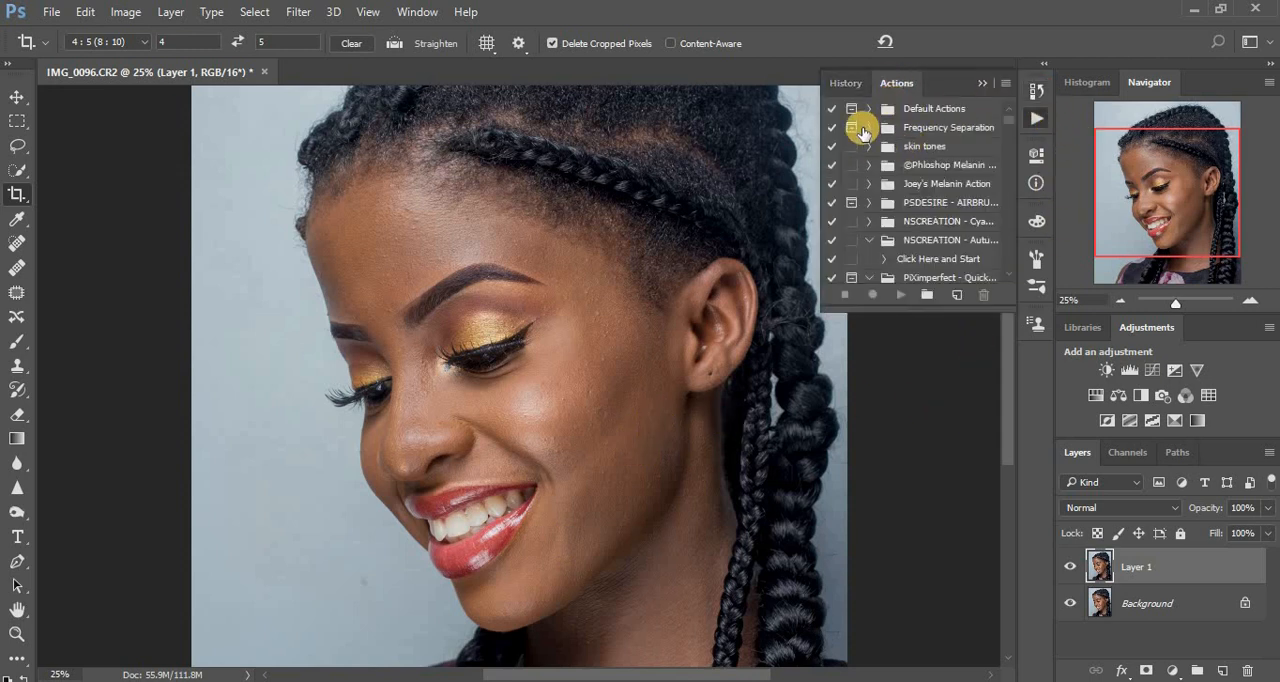
pyautogui.click(870, 129)
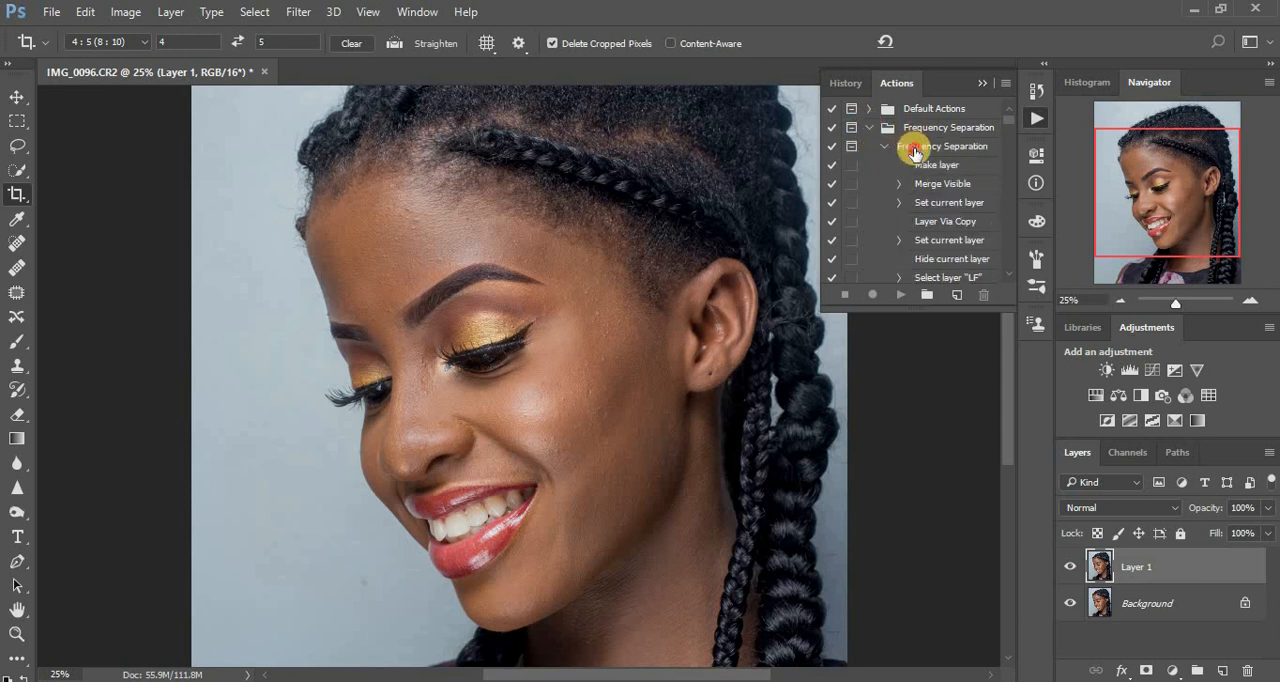
pyautogui.click(915, 148)
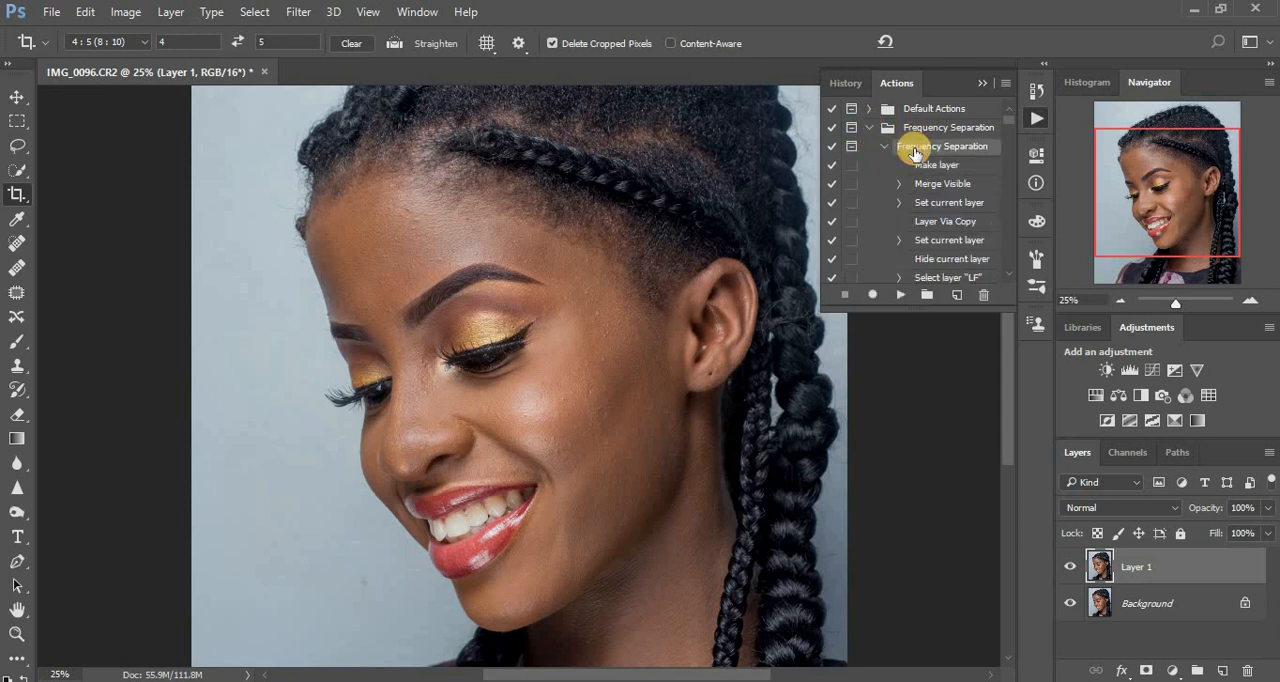
pyautogui.click(900, 298)
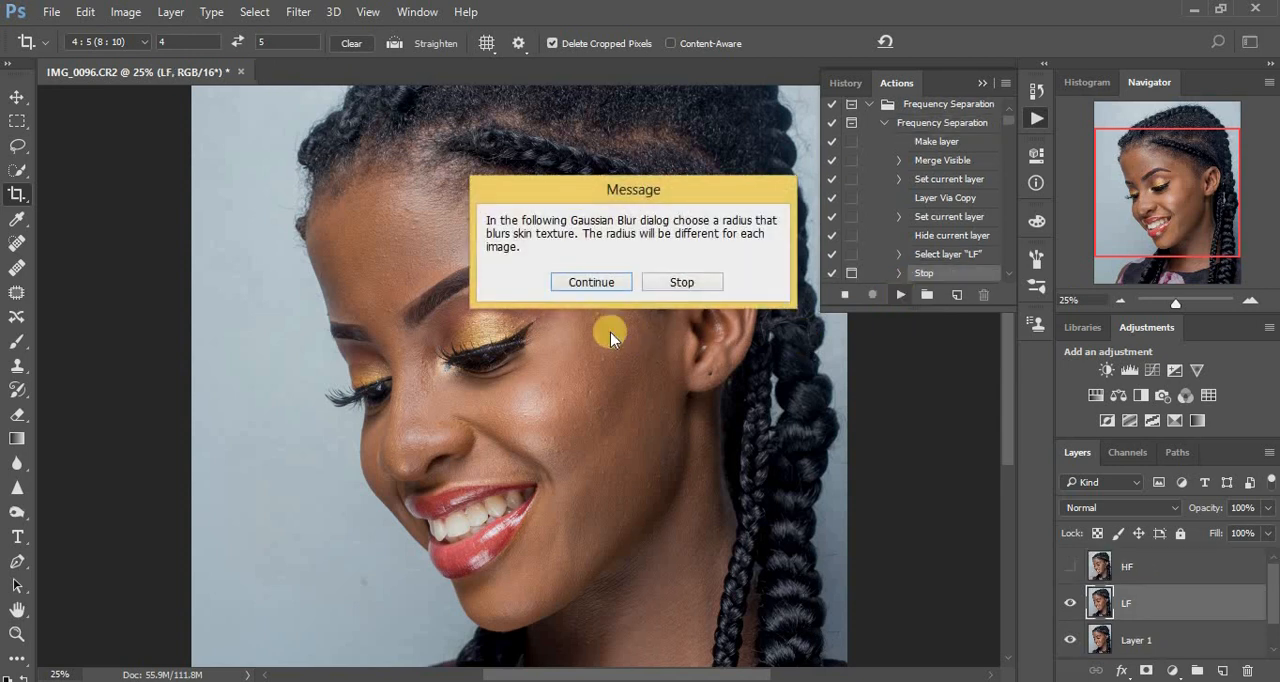
# Blur the LF layer with a Gaussian Blur radius of 10 pixels and let the frequency separation action finish.
pyautogui.click(592, 282)
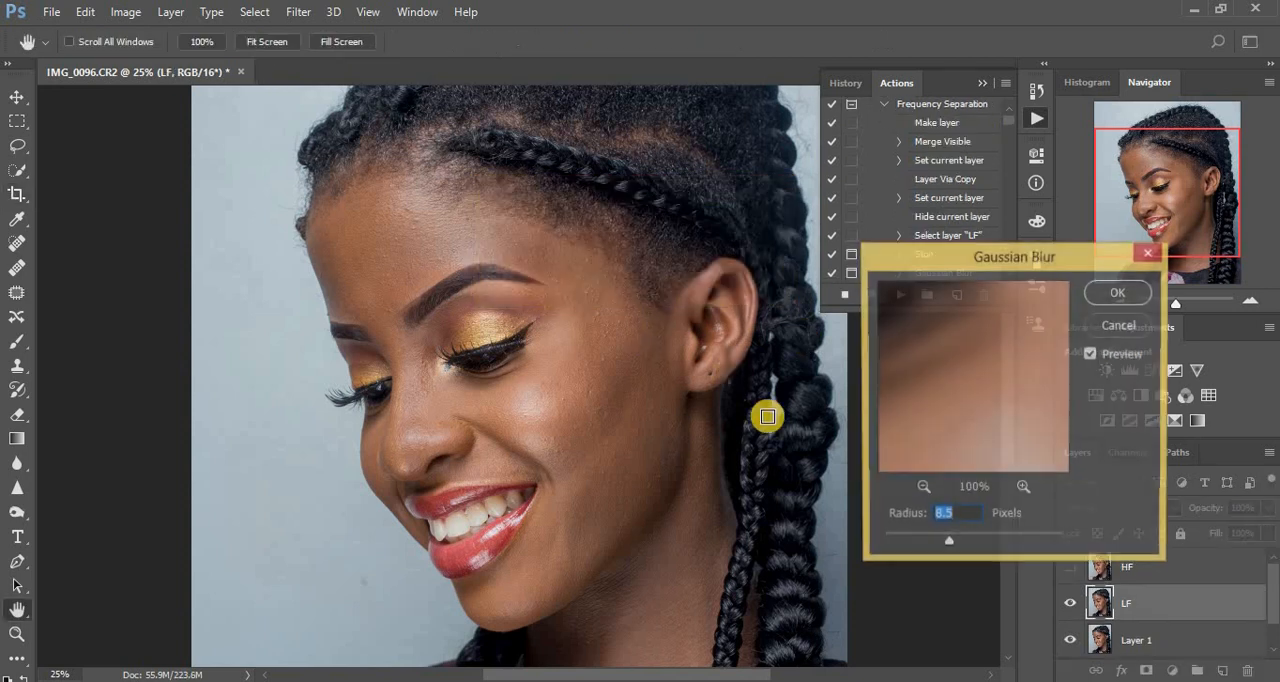
pyautogui.moveTo(946, 515); pyautogui.dragTo(957, 514)
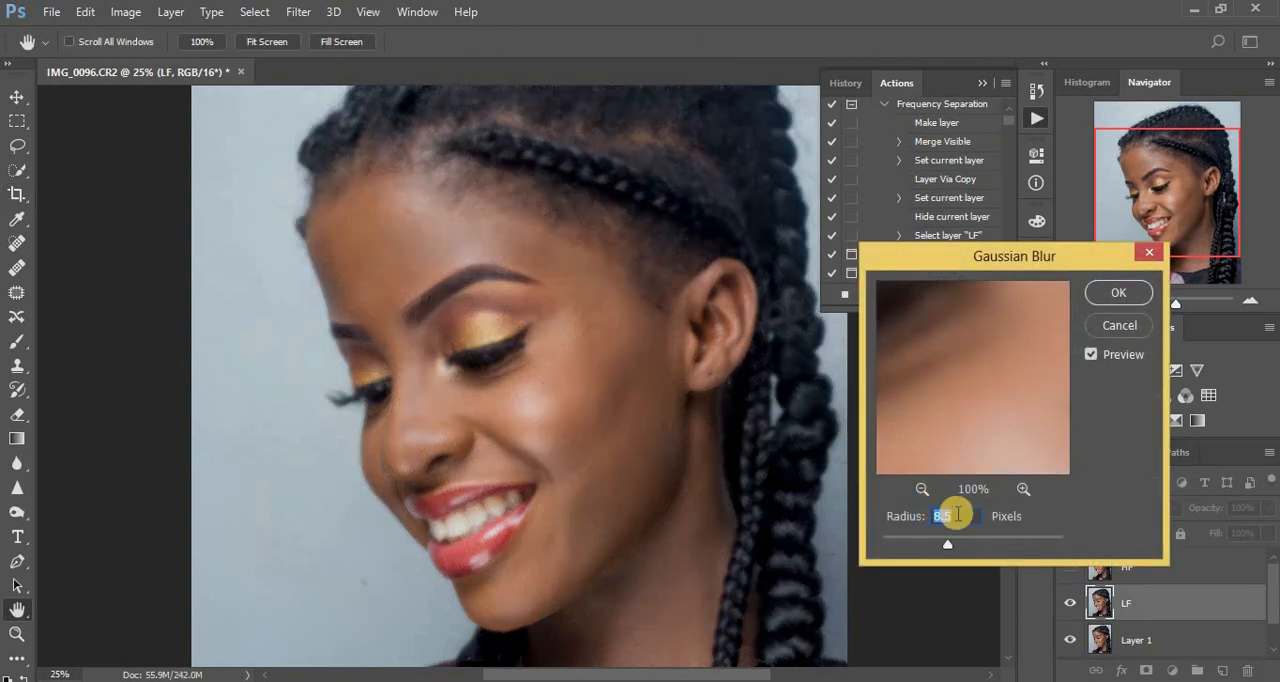
pyautogui.write('10')
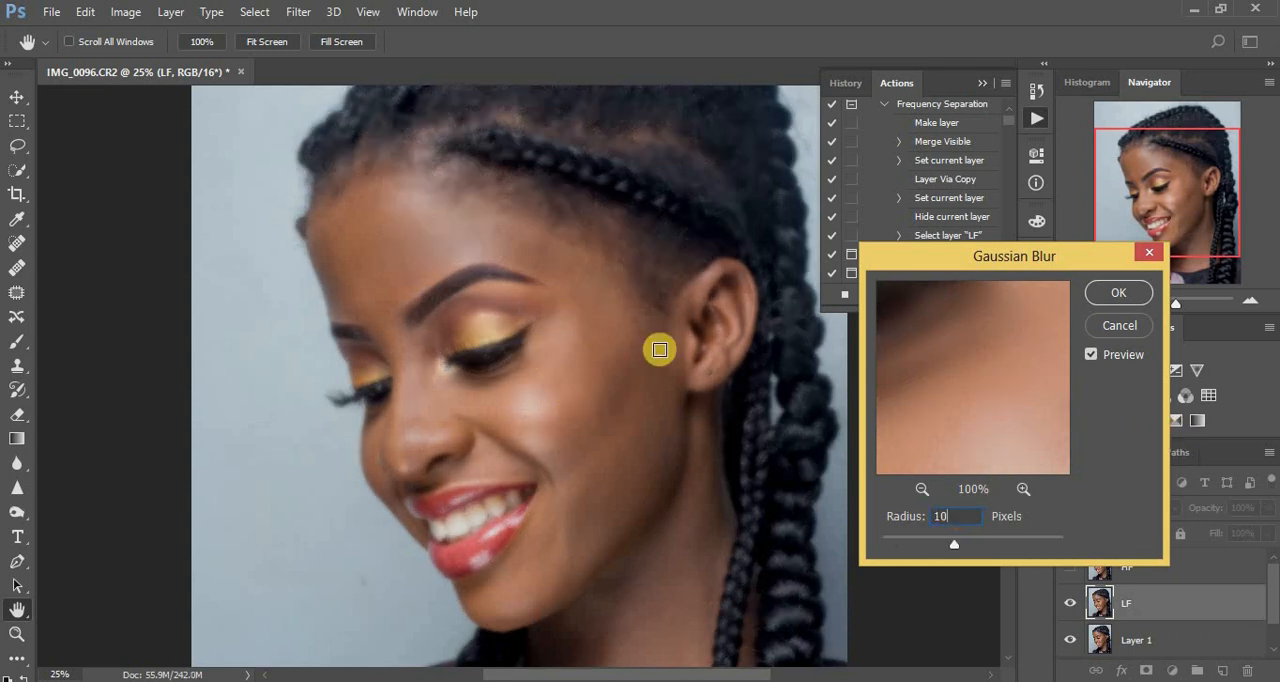
pyautogui.click(1114, 291)
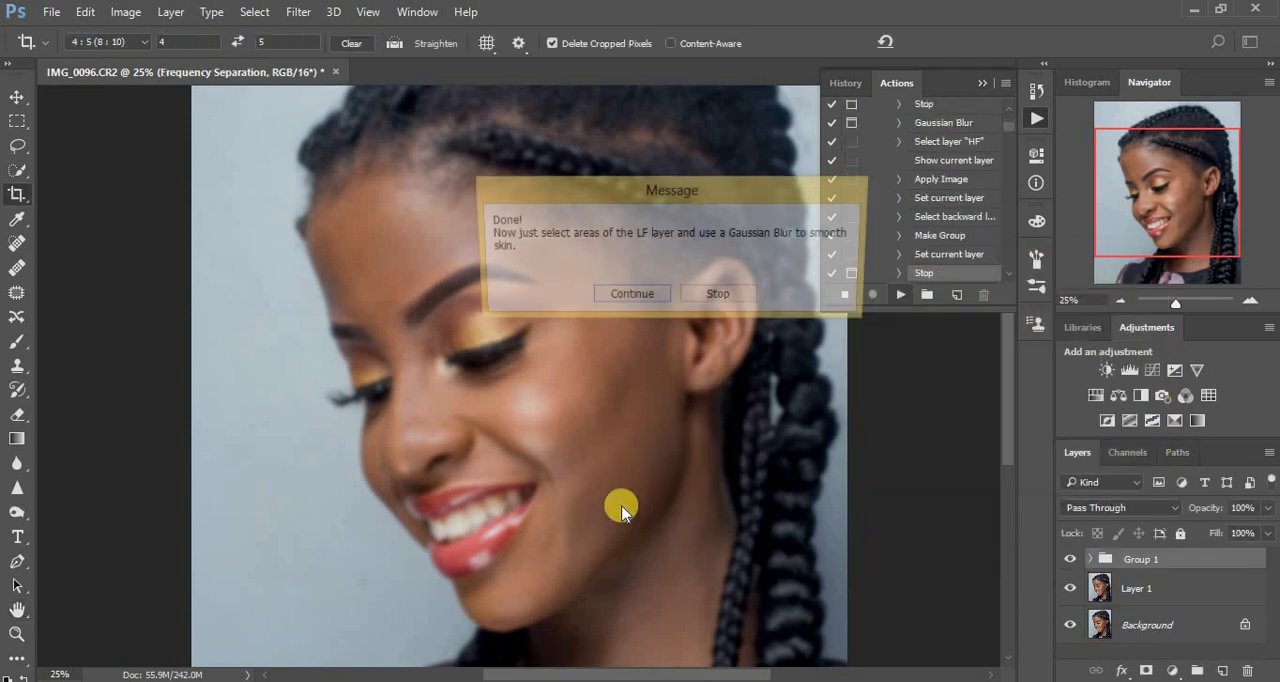
pyautogui.click(637, 297)
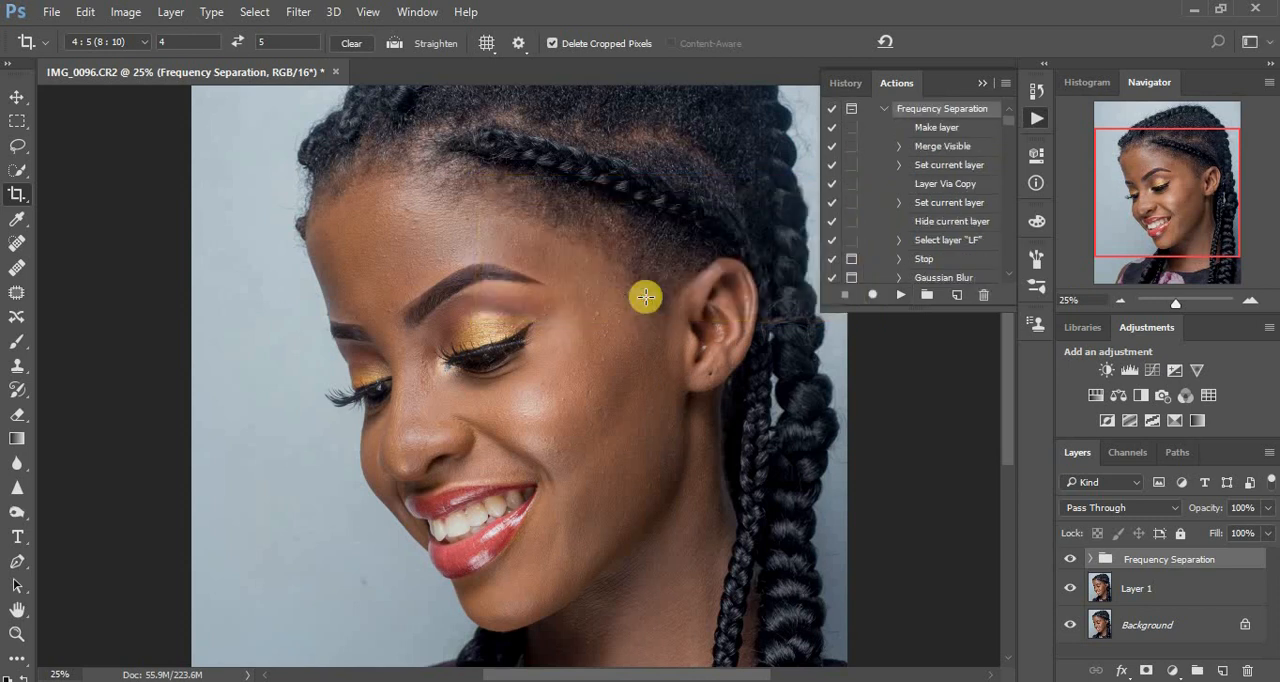
# Expand the Frequency Separation group and select its HF layer.
pyautogui.click(1091, 560)
pyautogui.click(985, 88)
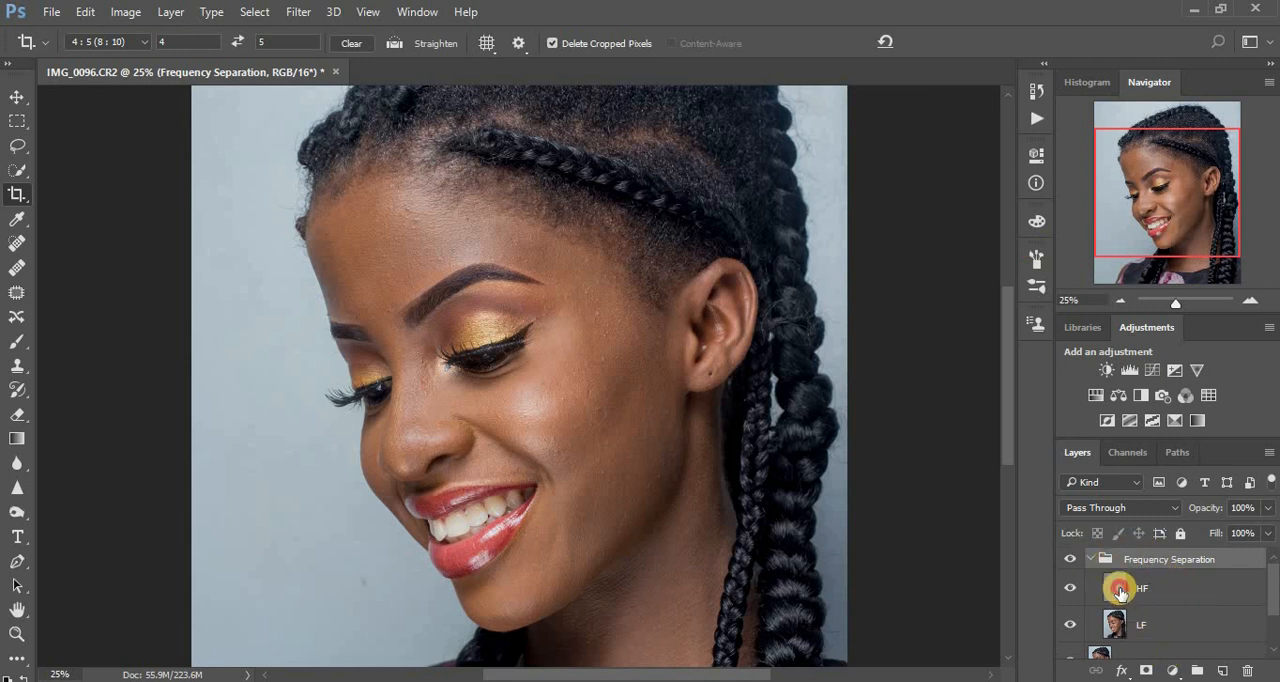
pyautogui.click(1120, 592)
pyautogui.click(1172, 670)
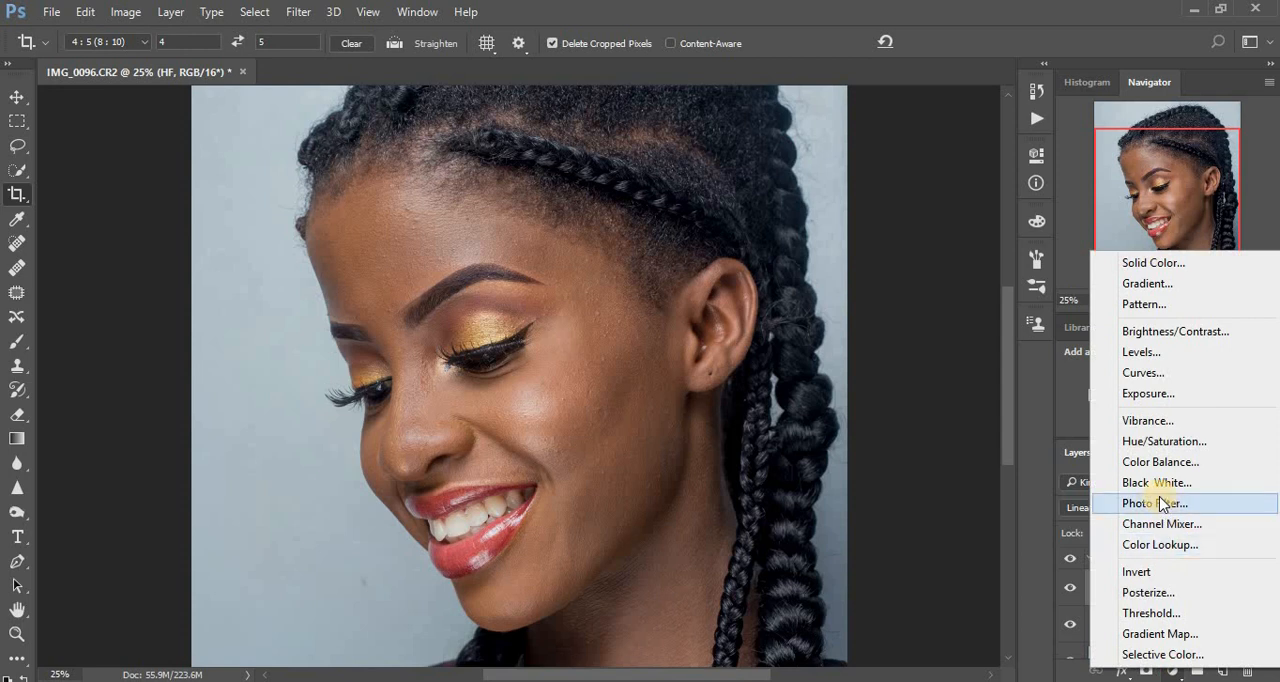
pyautogui.click(1160, 508)
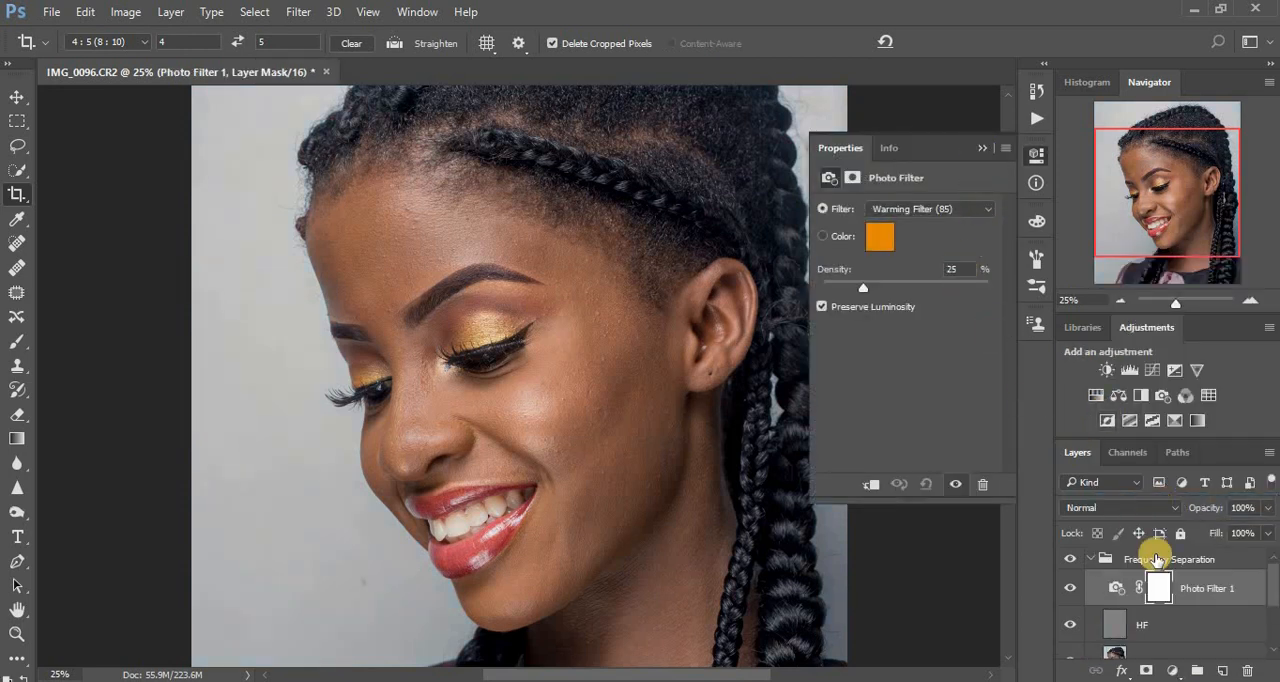
pyautogui.moveTo(1186, 585); pyautogui.dragTo(1247, 670)
# Add a Black & White adjustment layer above HF with Reds at -72 and Yellows at 113.
pyautogui.click(1174, 669)
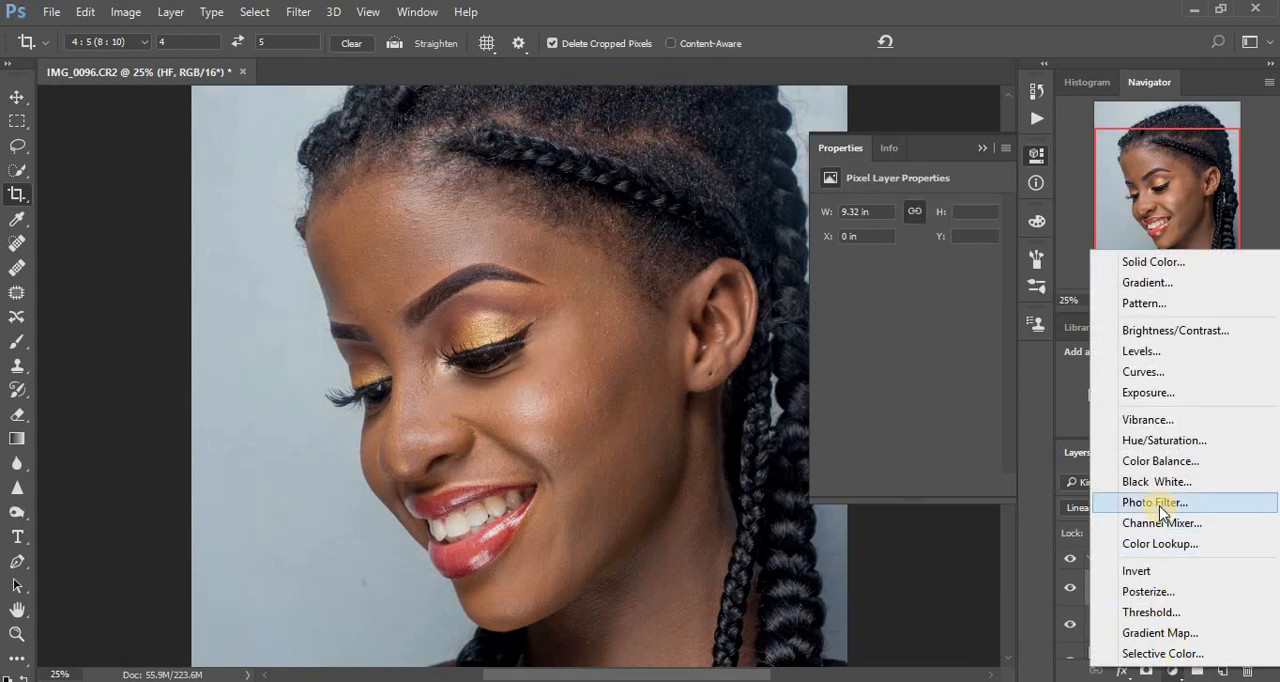
pyautogui.click(1155, 482)
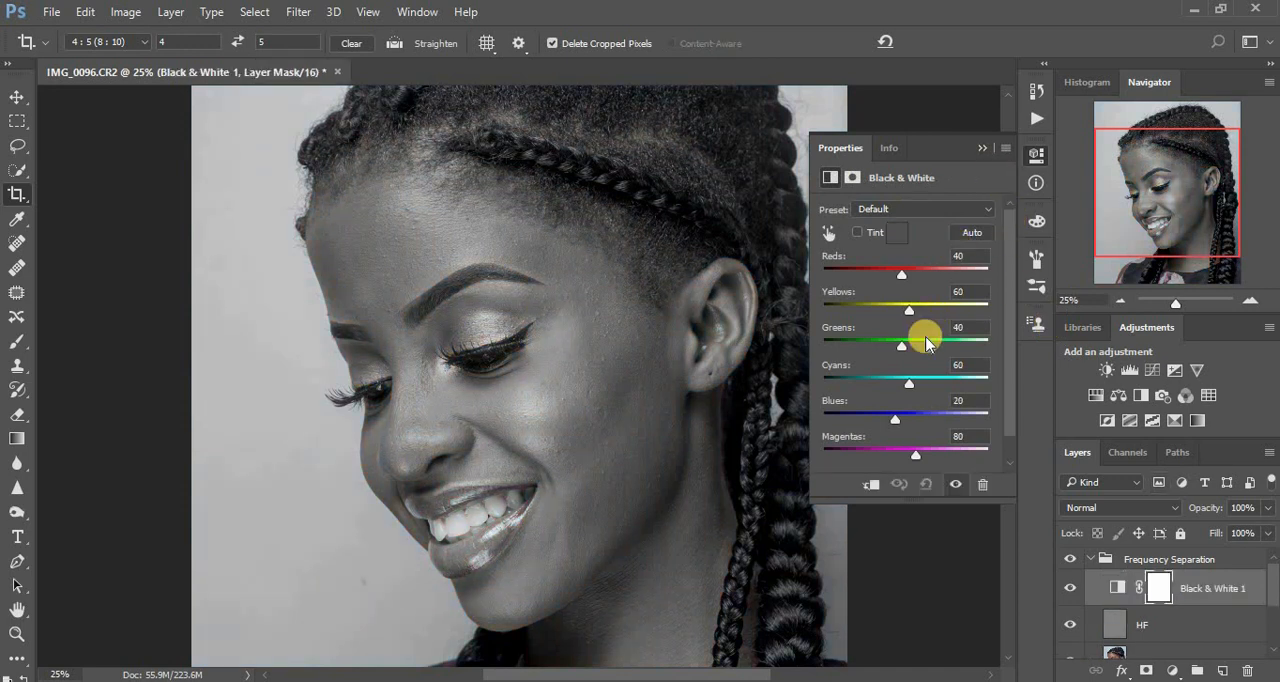
pyautogui.moveTo(876, 276); pyautogui.dragTo(873, 276)
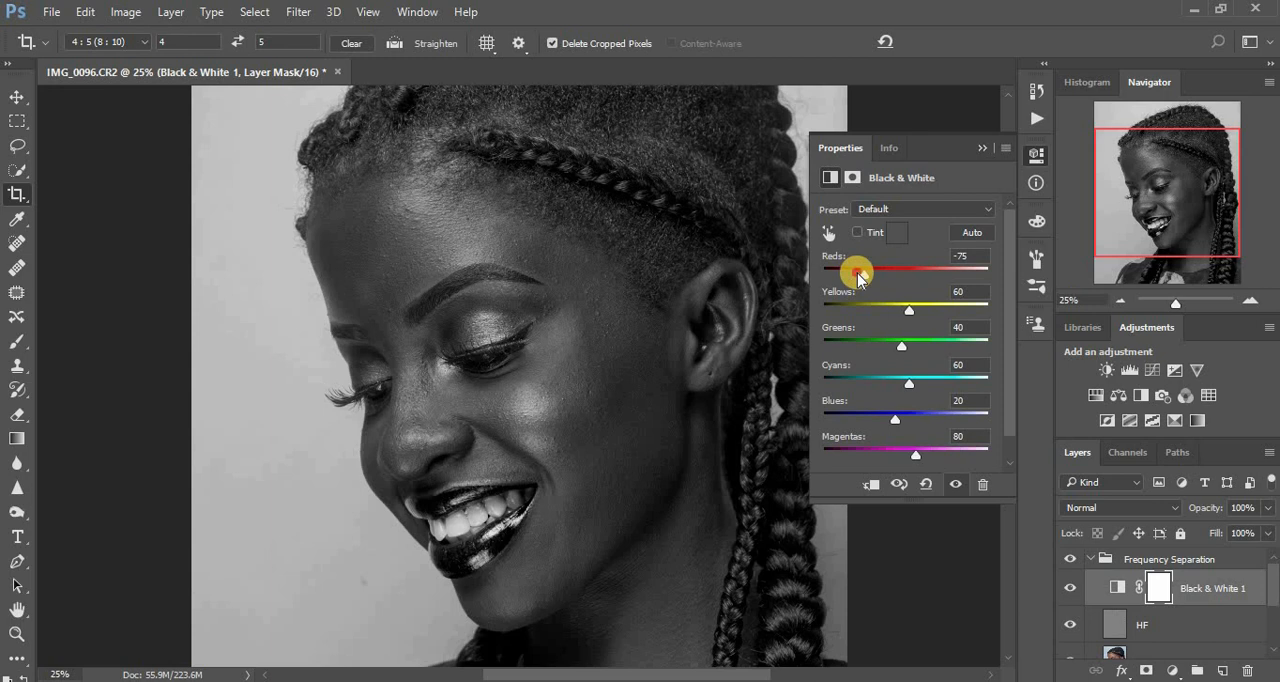
pyautogui.moveTo(859, 277)
pyautogui.mouseDown()
pyautogui.moveTo(926, 300)
pyautogui.moveTo(866, 278)
pyautogui.mouseUp()
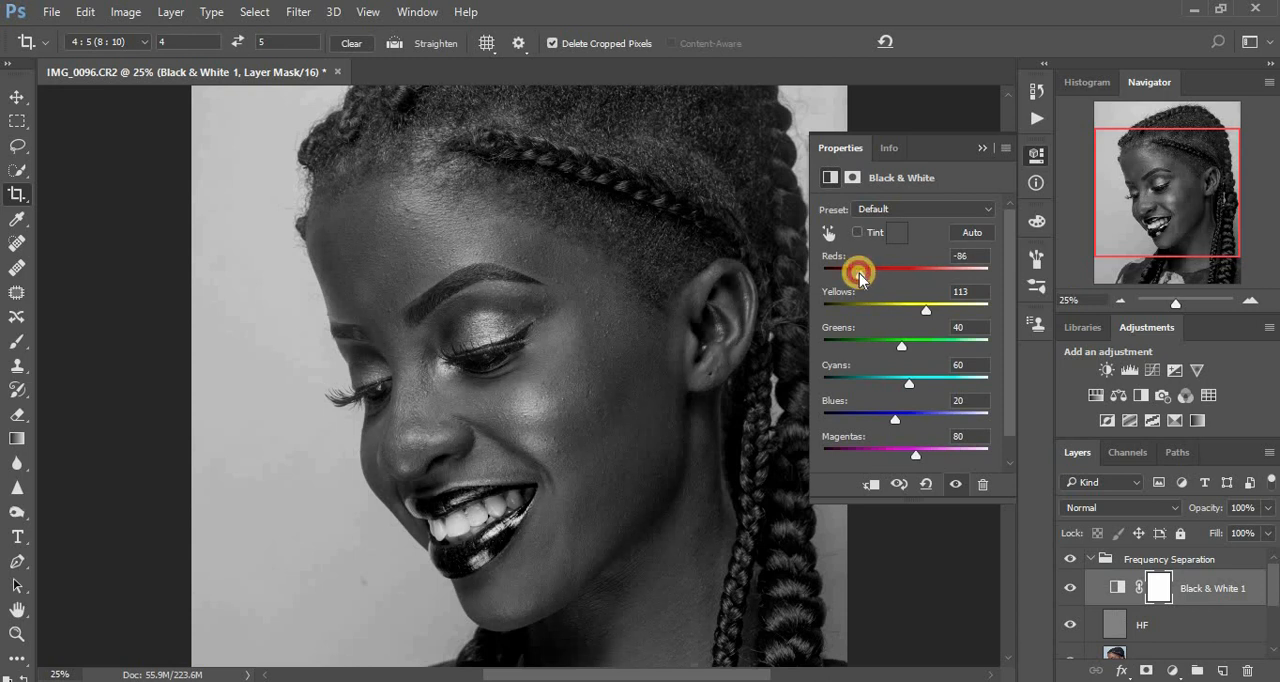
pyautogui.moveTo(854, 274); pyautogui.dragTo(853, 274)
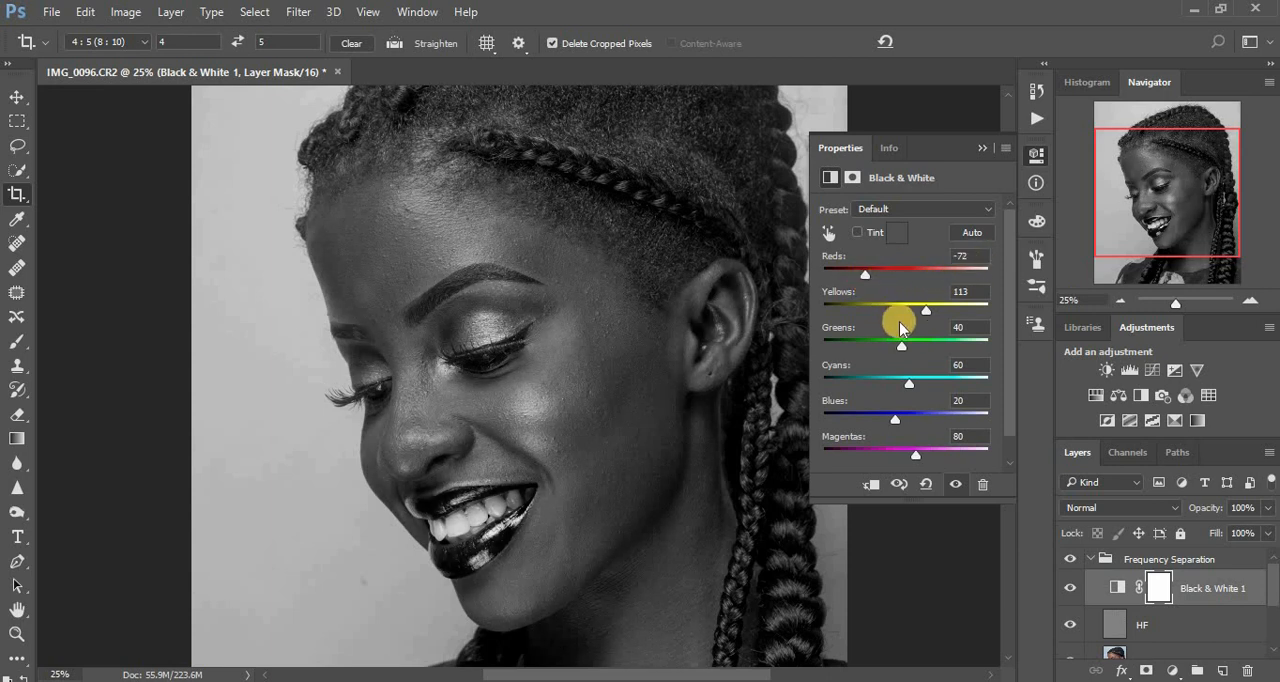
pyautogui.click(984, 146)
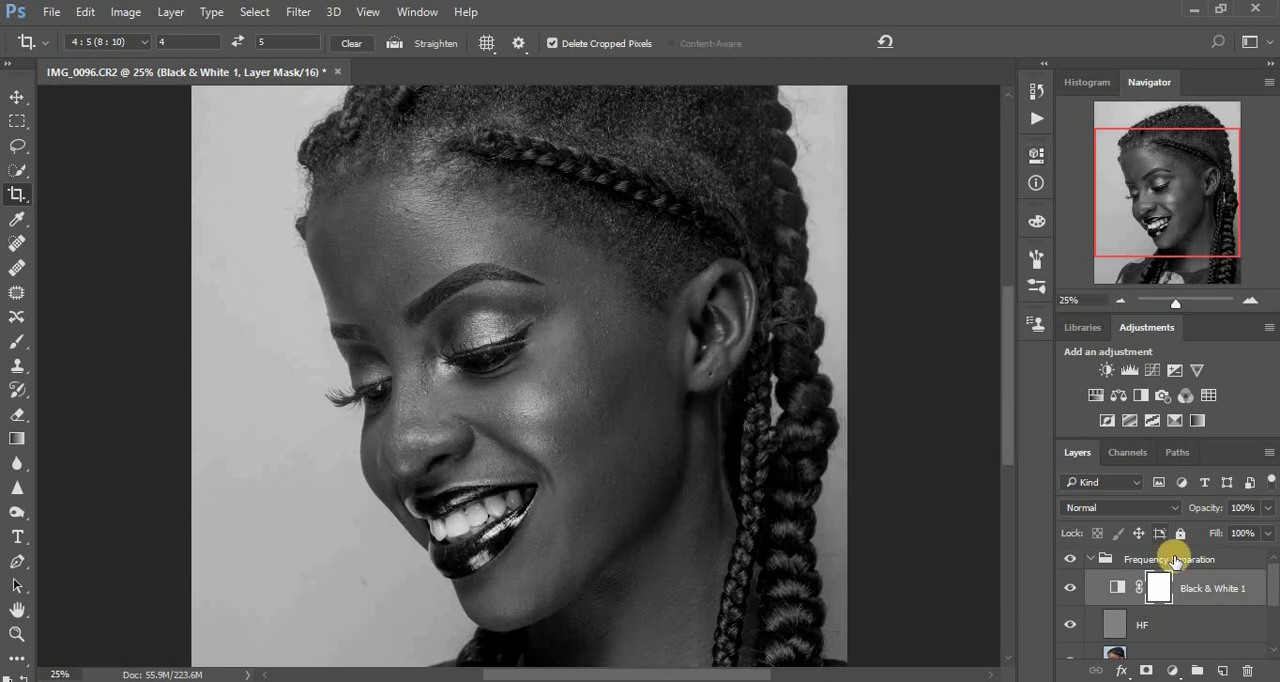
# Select the LF layer and set up the Mixer Brush with a clean brush that is cleaned after each stroke.
pyautogui.click(1272, 596)
pyautogui.click(1150, 615)
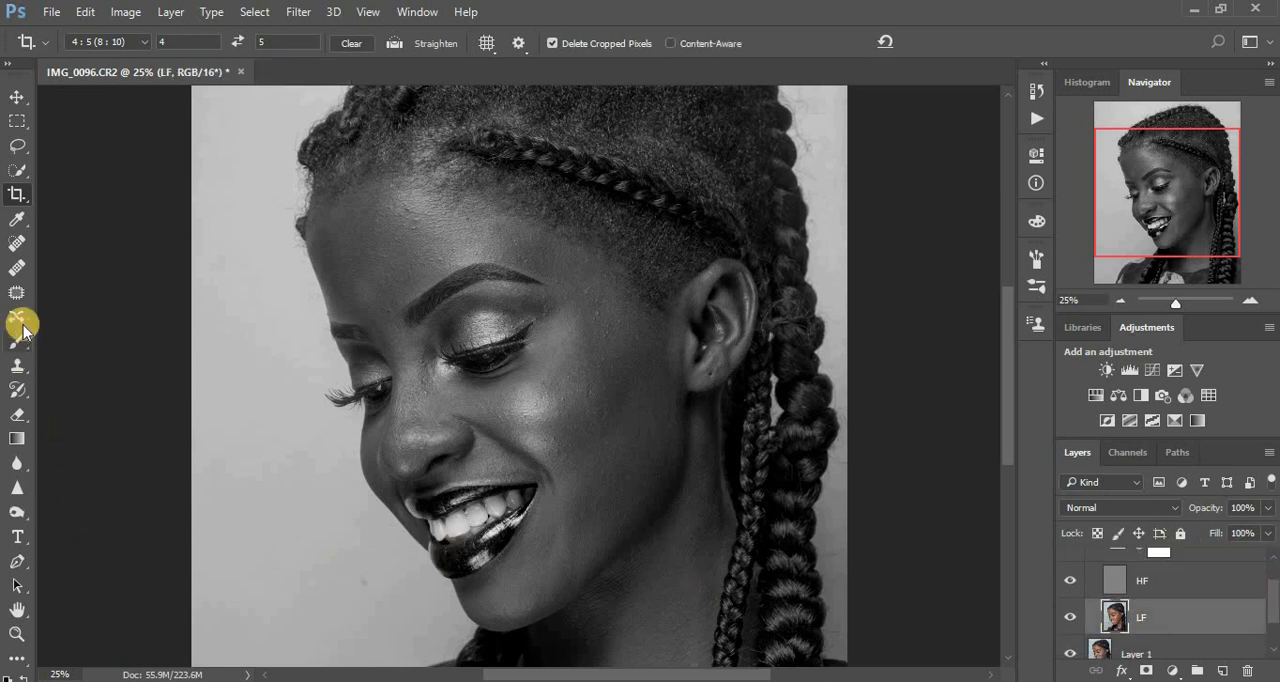
pyautogui.press('b')
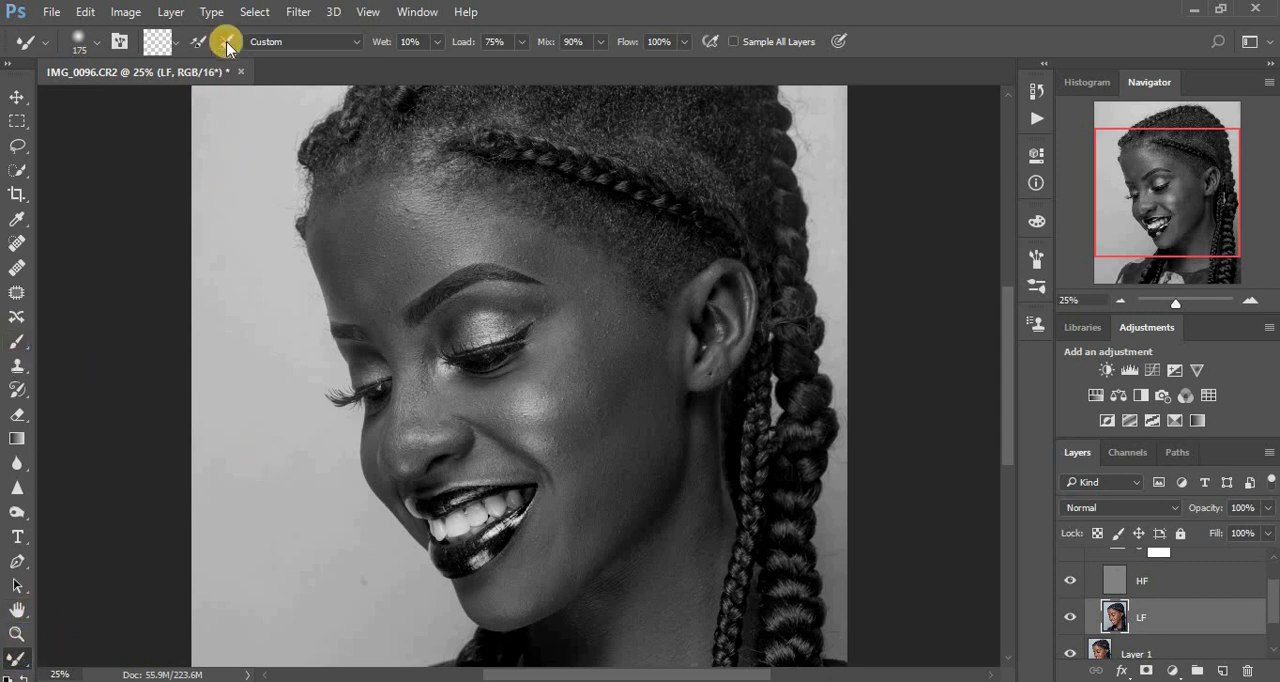
pyautogui.click(176, 44)
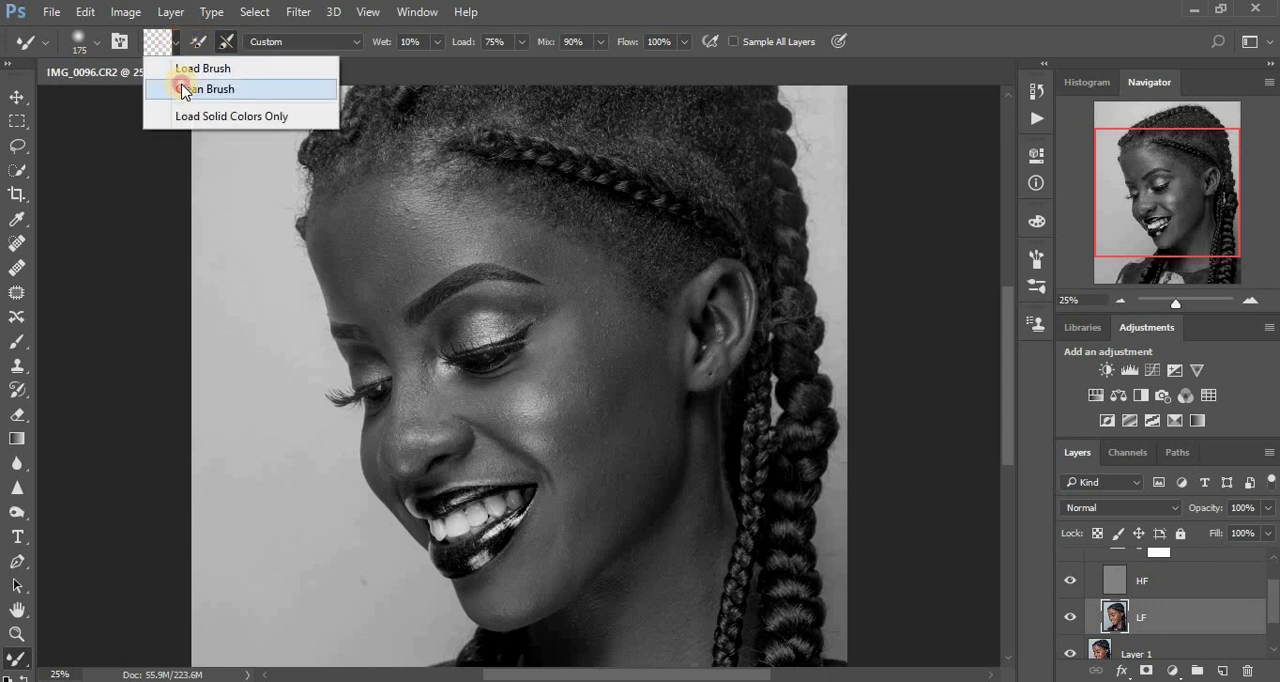
pyautogui.click(184, 89)
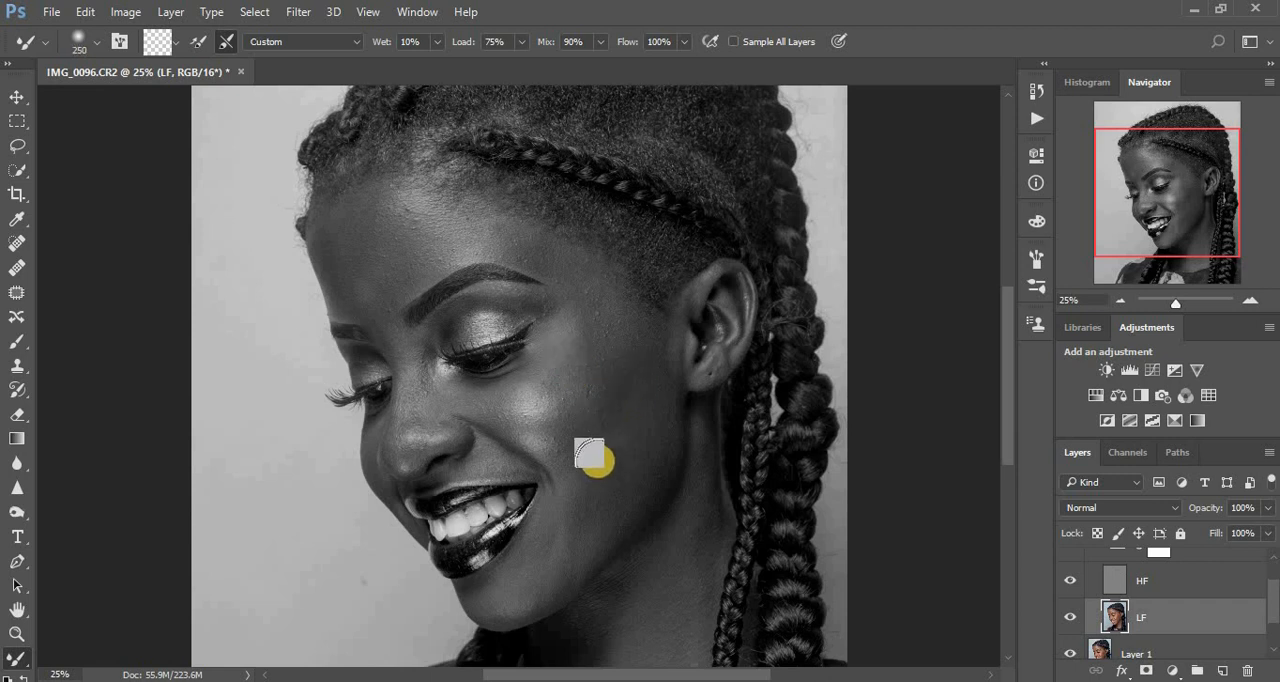
# Smooth the tones of the cheek, temple and jaw on the LF layer with the Mixer Brush at size 250.
pyautogui.moveTo(563, 357)
pyautogui.mouseDown()
pyautogui.moveTo(589, 298)
pyautogui.moveTo(564, 366)
pyautogui.moveTo(577, 308)
pyautogui.moveTo(534, 383)
pyautogui.moveTo(609, 335)
pyautogui.mouseUp()
pyautogui.moveTo(583, 377)
pyautogui.mouseDown()
pyautogui.moveTo(628, 374)
pyautogui.moveTo(597, 455)
pyautogui.moveTo(624, 379)
pyautogui.moveTo(619, 438)
pyautogui.moveTo(602, 476)
pyautogui.moveTo(586, 455)
pyautogui.moveTo(581, 481)
pyautogui.moveTo(622, 404)
pyautogui.moveTo(607, 463)
pyautogui.moveTo(633, 352)
pyautogui.moveTo(610, 433)
pyautogui.moveTo(616, 289)
pyautogui.moveTo(621, 418)
pyautogui.moveTo(591, 515)
pyautogui.moveTo(589, 456)
pyautogui.moveTo(583, 508)
pyautogui.moveTo(625, 455)
pyautogui.moveTo(595, 522)
pyautogui.moveTo(613, 472)
pyautogui.moveTo(595, 474)
pyautogui.moveTo(584, 518)
pyautogui.moveTo(579, 500)
pyautogui.moveTo(623, 438)
pyautogui.moveTo(634, 341)
pyautogui.moveTo(612, 285)
pyautogui.moveTo(595, 318)
pyautogui.moveTo(578, 272)
pyautogui.moveTo(543, 249)
pyautogui.moveTo(469, 240)
pyautogui.moveTo(531, 243)
pyautogui.moveTo(474, 241)
pyautogui.moveTo(578, 276)
pyautogui.mouseUp()
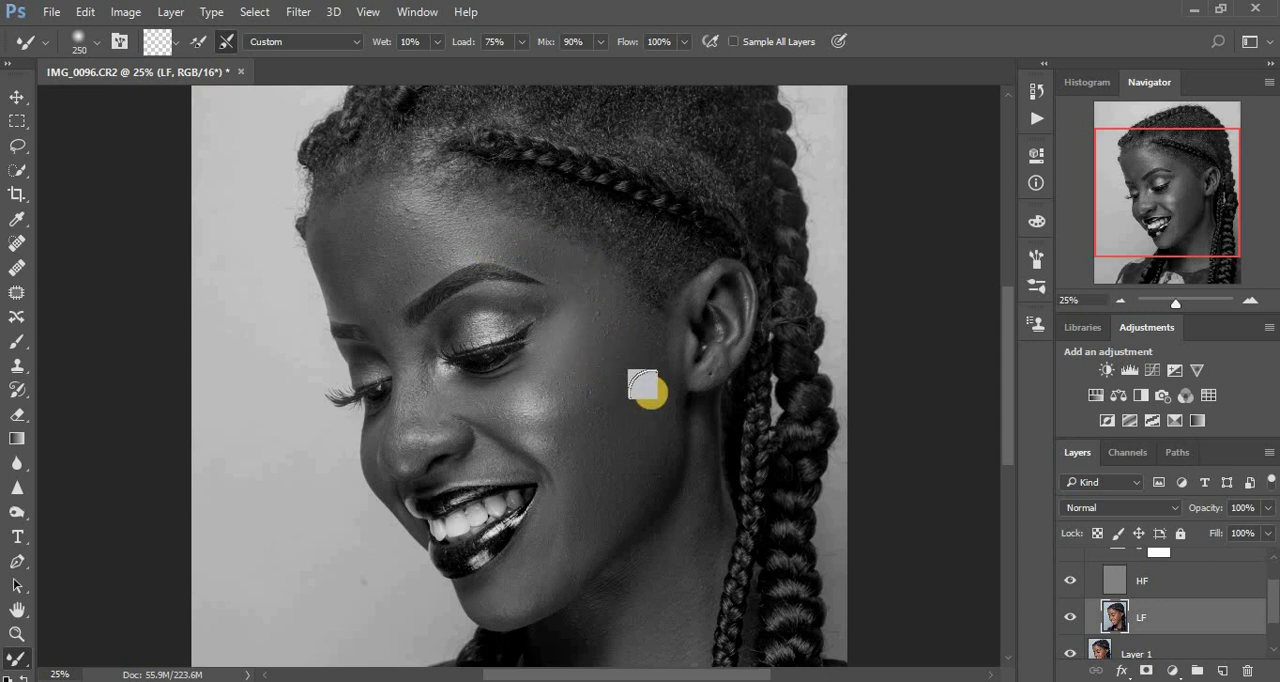
pyautogui.moveTo(498, 582)
pyautogui.mouseDown()
pyautogui.moveTo(540, 545)
pyautogui.moveTo(522, 520)
pyautogui.moveTo(553, 500)
pyautogui.moveTo(580, 524)
pyautogui.moveTo(617, 497)
pyautogui.moveTo(653, 428)
pyautogui.mouseUp()
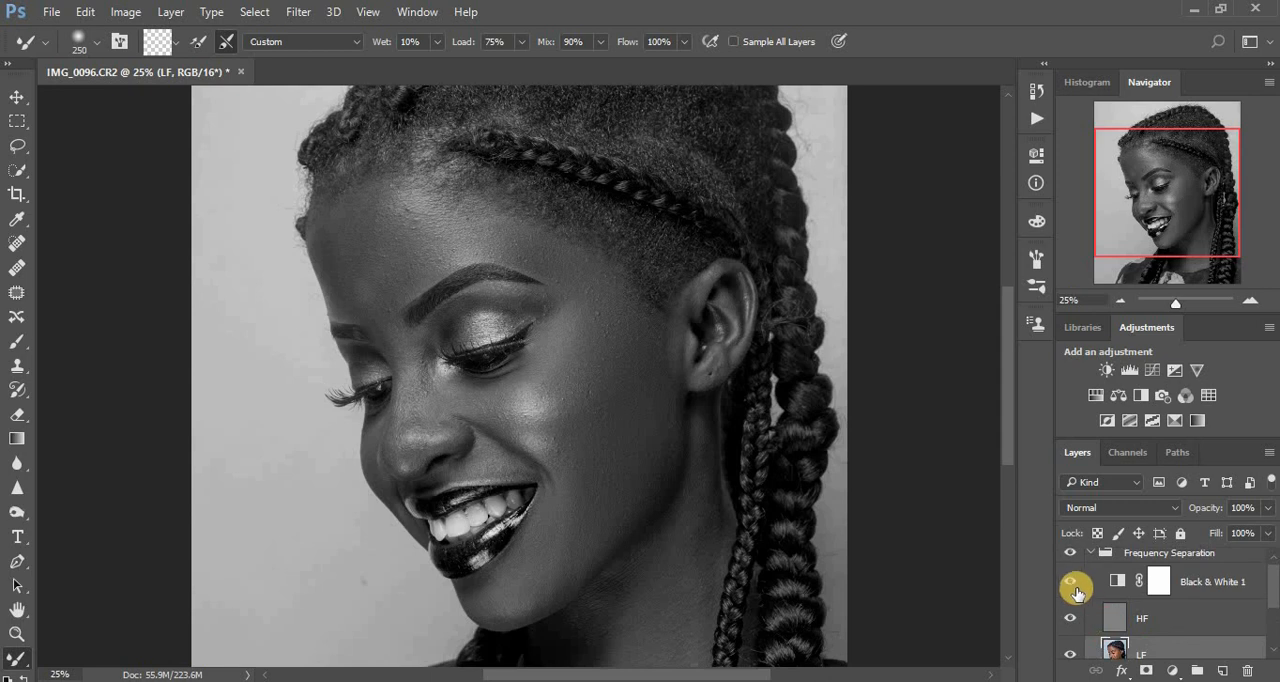
# Compare the smoothing with the original in colour and blend the forehead and cheek tones on the LF layer under the Black & White view.
pyautogui.click(1069, 582)
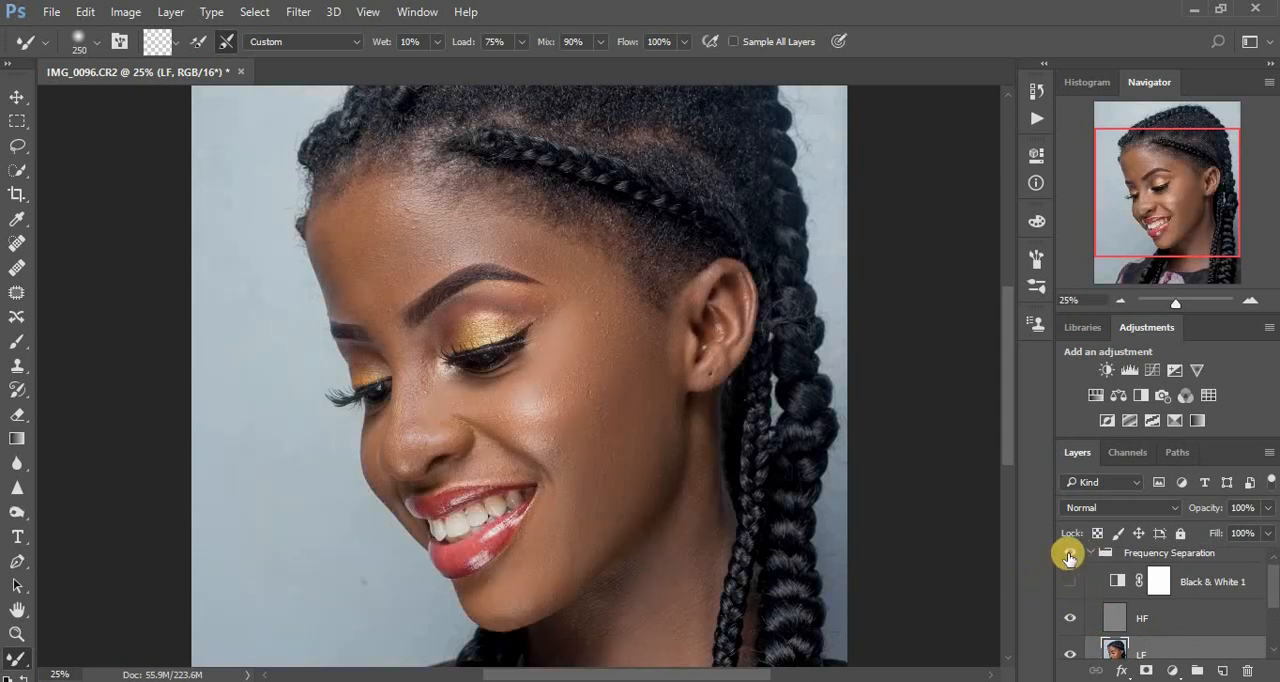
pyautogui.click(1071, 555)
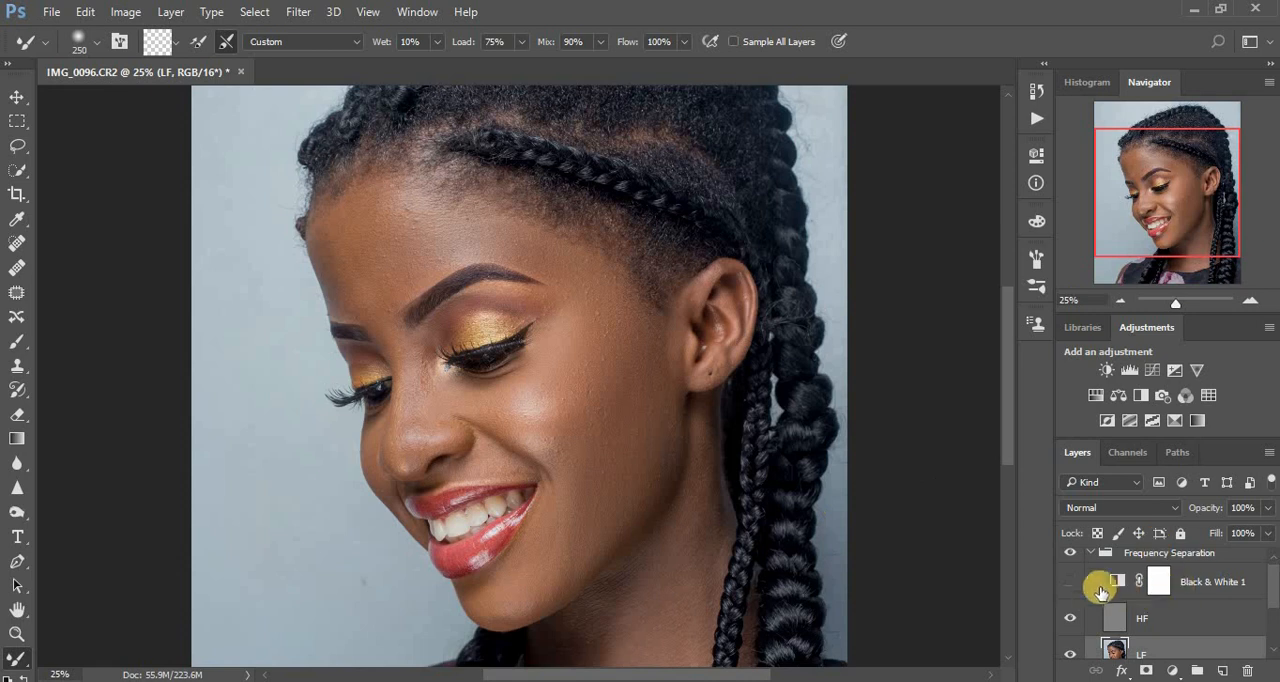
pyautogui.click(1072, 582)
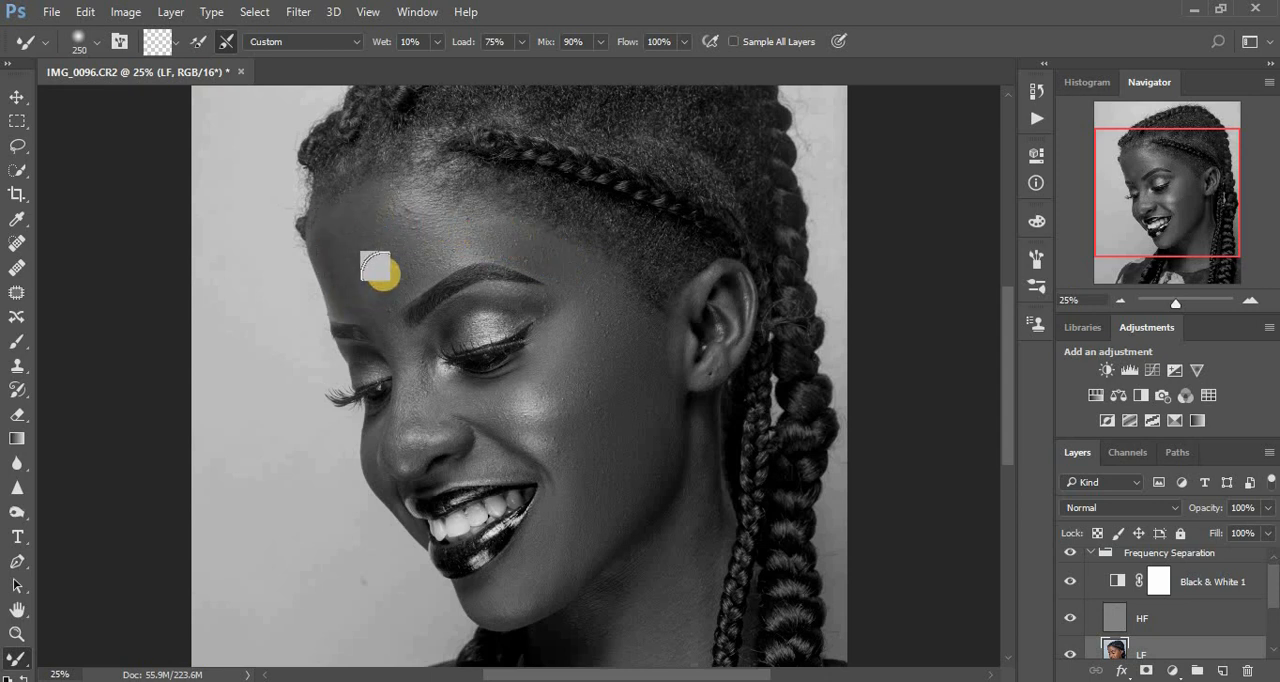
pyautogui.moveTo(408, 213)
pyautogui.mouseDown()
pyautogui.moveTo(455, 233)
pyautogui.moveTo(439, 240)
pyautogui.moveTo(496, 239)
pyautogui.moveTo(468, 240)
pyautogui.moveTo(398, 193)
pyautogui.moveTo(506, 247)
pyautogui.moveTo(543, 253)
pyautogui.moveTo(504, 233)
pyautogui.moveTo(545, 251)
pyautogui.moveTo(586, 293)
pyautogui.moveTo(582, 325)
pyautogui.mouseUp()
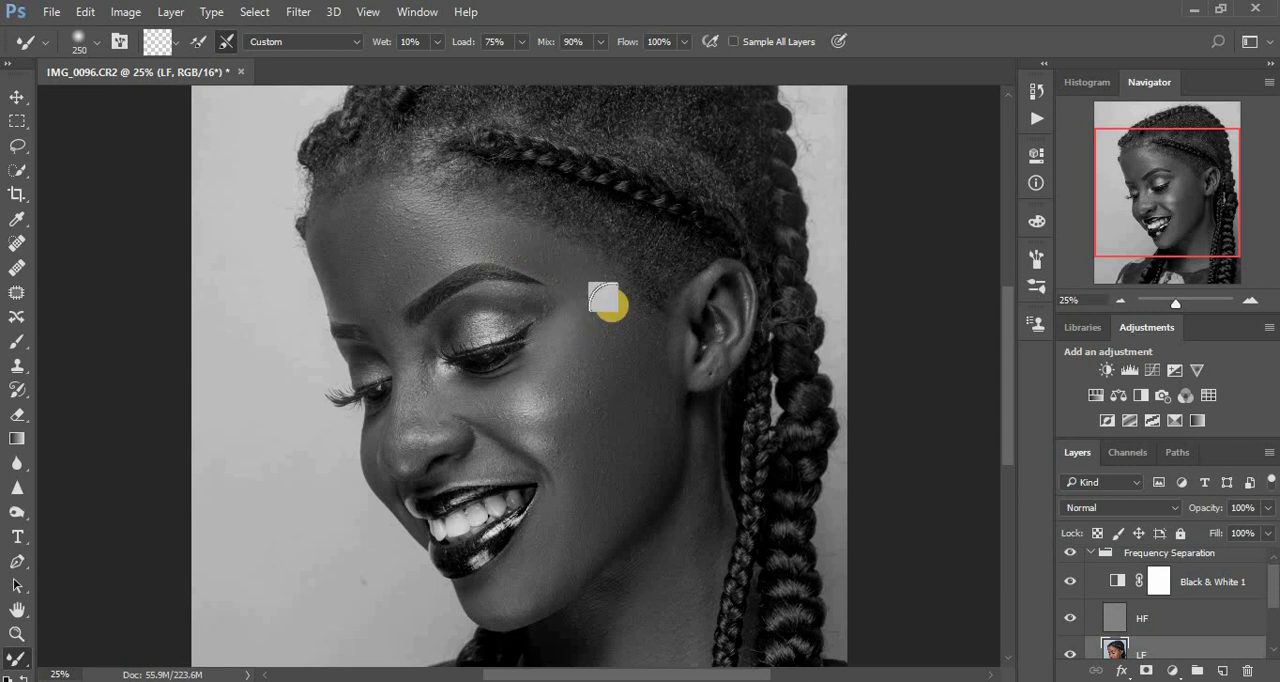
pyautogui.moveTo(662, 470)
pyautogui.mouseDown()
pyautogui.moveTo(473, 398)
pyautogui.moveTo(535, 387)
pyautogui.moveTo(535, 404)
pyautogui.moveTo(577, 322)
pyautogui.moveTo(603, 342)
pyautogui.moveTo(593, 292)
pyautogui.moveTo(610, 334)
pyautogui.moveTo(612, 482)
pyautogui.moveTo(608, 492)
pyautogui.moveTo(609, 461)
pyautogui.moveTo(598, 490)
pyautogui.moveTo(590, 482)
pyautogui.moveTo(595, 433)
pyautogui.moveTo(596, 444)
pyautogui.moveTo(642, 434)
pyautogui.moveTo(667, 462)
pyautogui.moveTo(641, 515)
pyautogui.moveTo(565, 576)
pyautogui.moveTo(473, 602)
pyautogui.moveTo(491, 614)
pyautogui.moveTo(560, 593)
pyautogui.moveTo(518, 565)
pyautogui.moveTo(539, 524)
pyautogui.moveTo(565, 561)
pyautogui.moveTo(527, 478)
pyautogui.mouseUp()
# Reduce the Mixer Brush to size 150 and smooth the tones beside and along the nose and on the eyelid.
pyautogui.press('[')
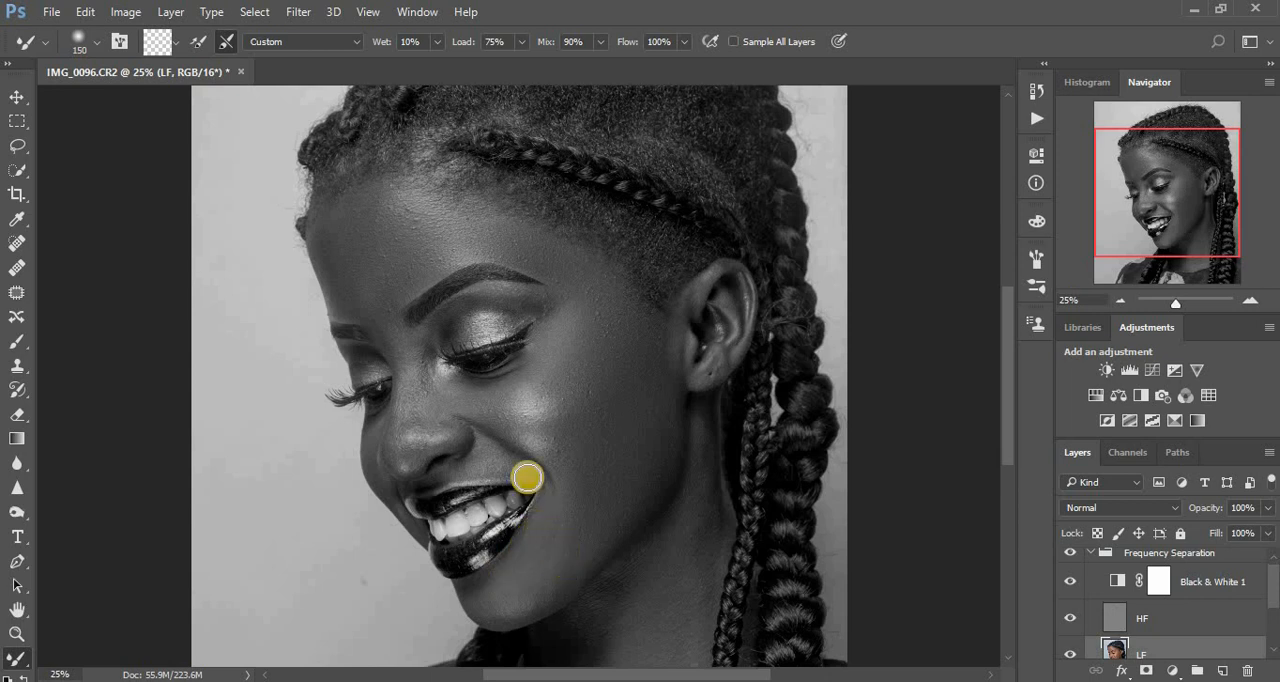
pyautogui.moveTo(484, 410); pyautogui.dragTo(461, 403)
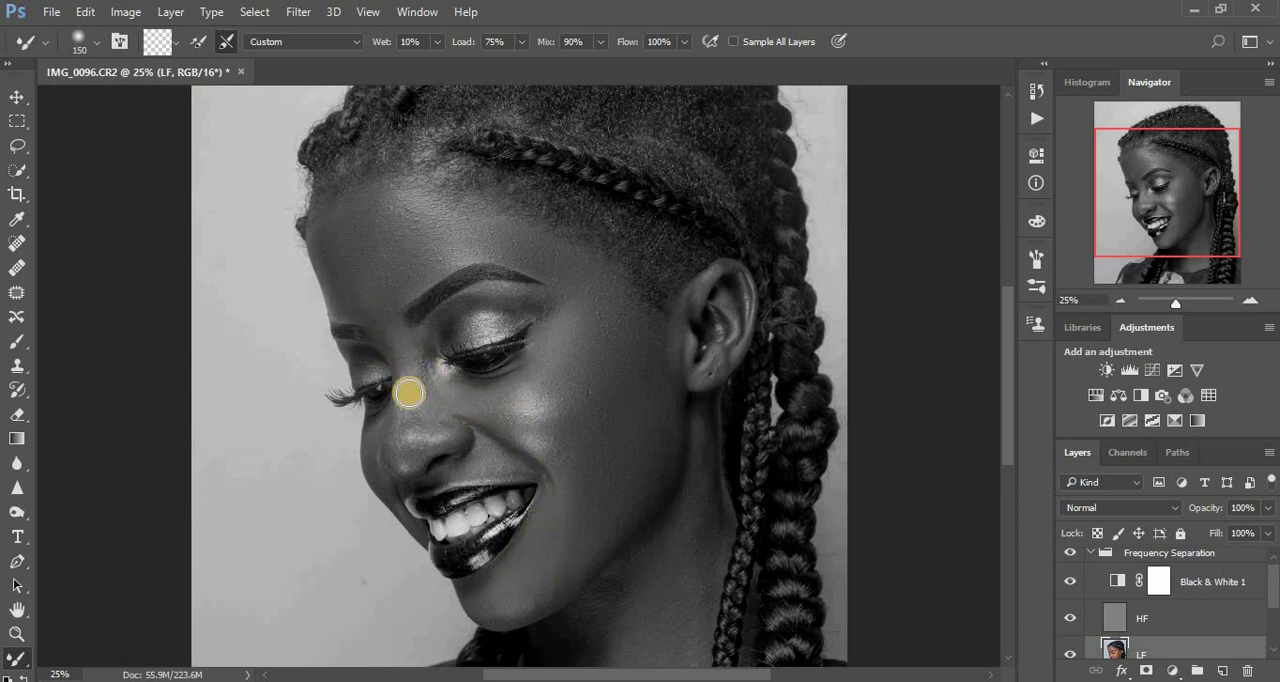
pyautogui.click(404, 453)
pyautogui.moveTo(404, 453); pyautogui.dragTo(412, 399)
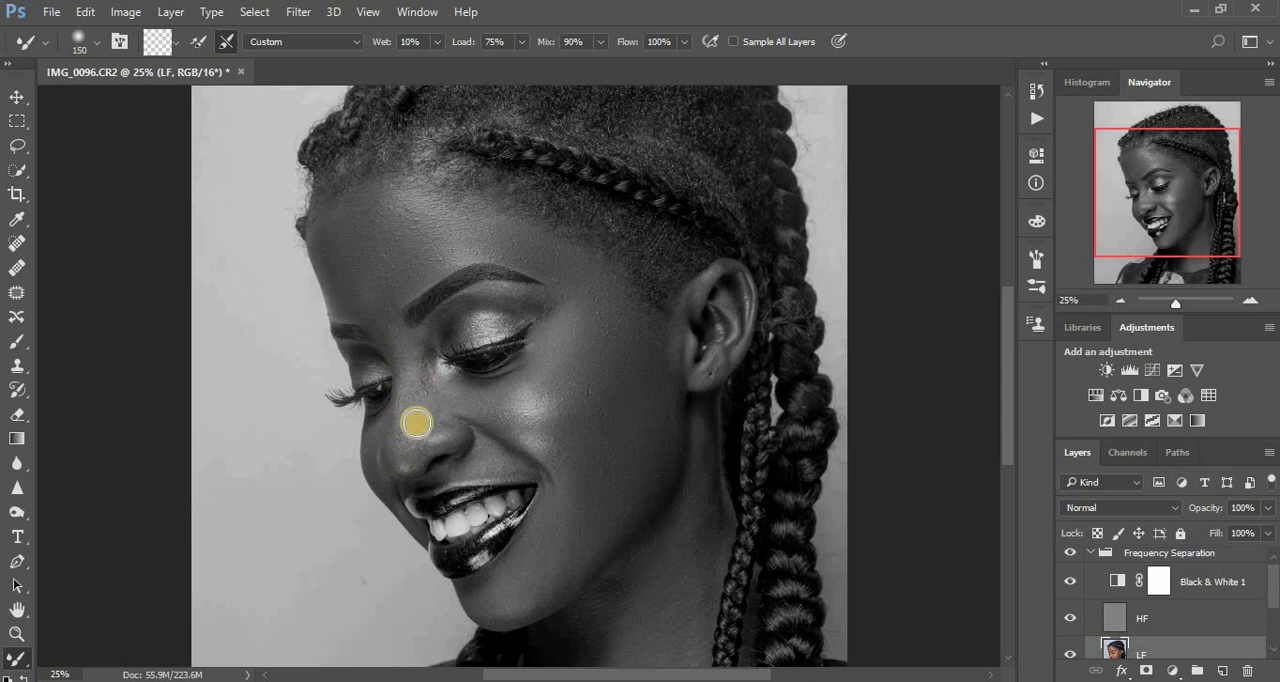
pyautogui.moveTo(422, 448); pyautogui.dragTo(417, 453)
pyautogui.moveTo(426, 368)
pyautogui.mouseDown()
pyautogui.moveTo(446, 329)
pyautogui.moveTo(491, 294)
pyautogui.moveTo(507, 306)
pyautogui.moveTo(505, 288)
pyautogui.moveTo(502, 326)
pyautogui.moveTo(471, 332)
pyautogui.moveTo(517, 318)
pyautogui.moveTo(446, 342)
pyautogui.mouseUp()
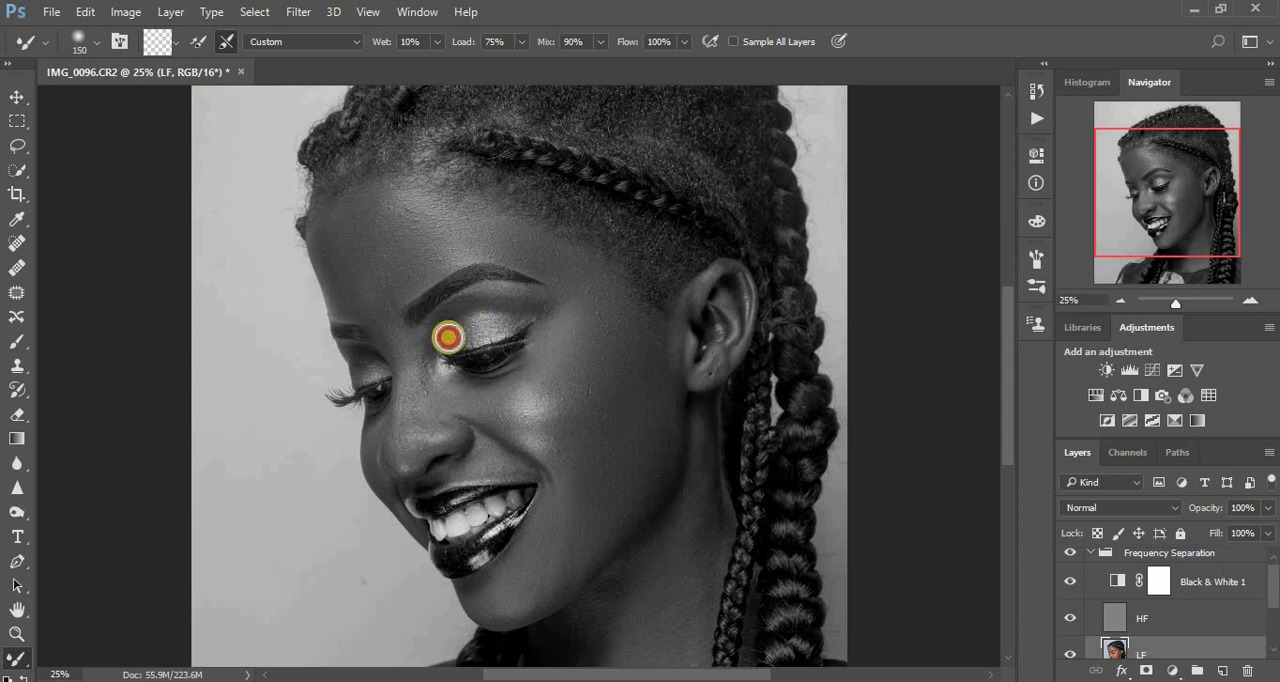
pyautogui.moveTo(522, 322)
pyautogui.mouseDown()
pyautogui.moveTo(550, 305)
pyautogui.moveTo(538, 309)
pyautogui.mouseUp()
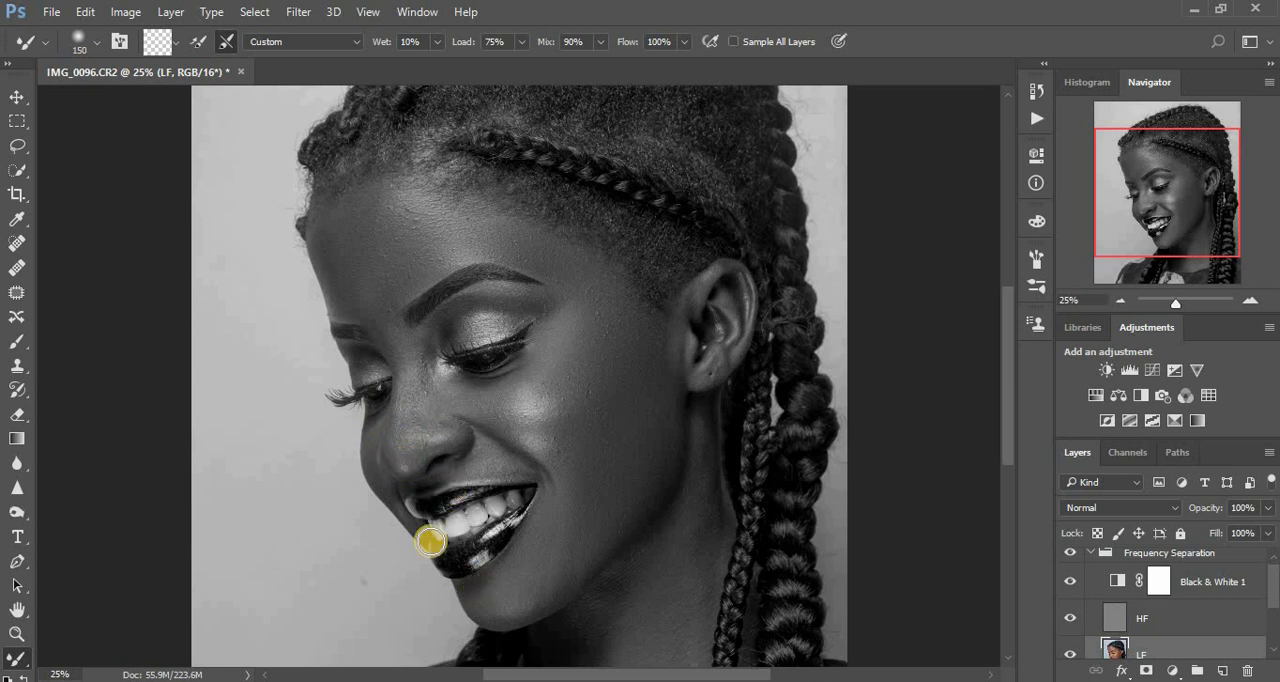
# Enlarge the Mixer Brush to size 250 and smooth the forehead tones near the hairline and temple edge on the LF layer.
pyautogui.hotkey('ctrl', '-')
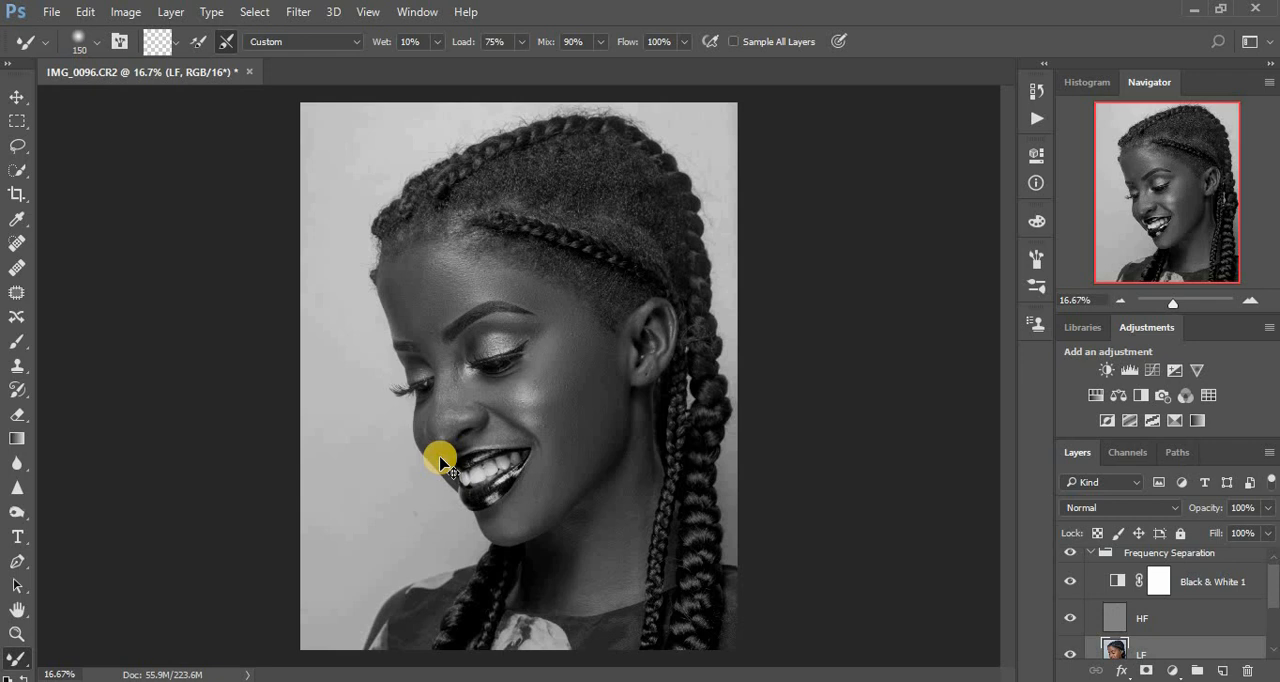
pyautogui.hotkey('ctrl', '+')
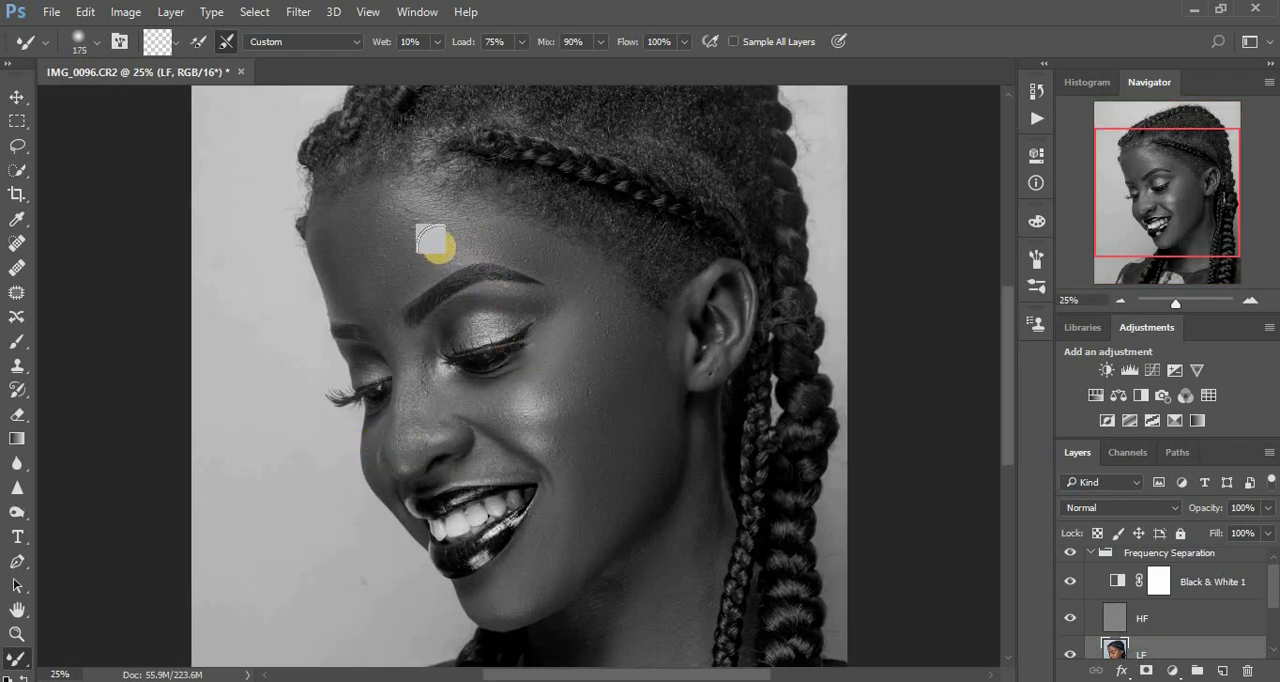
pyautogui.press(']')
pyautogui.press(']')
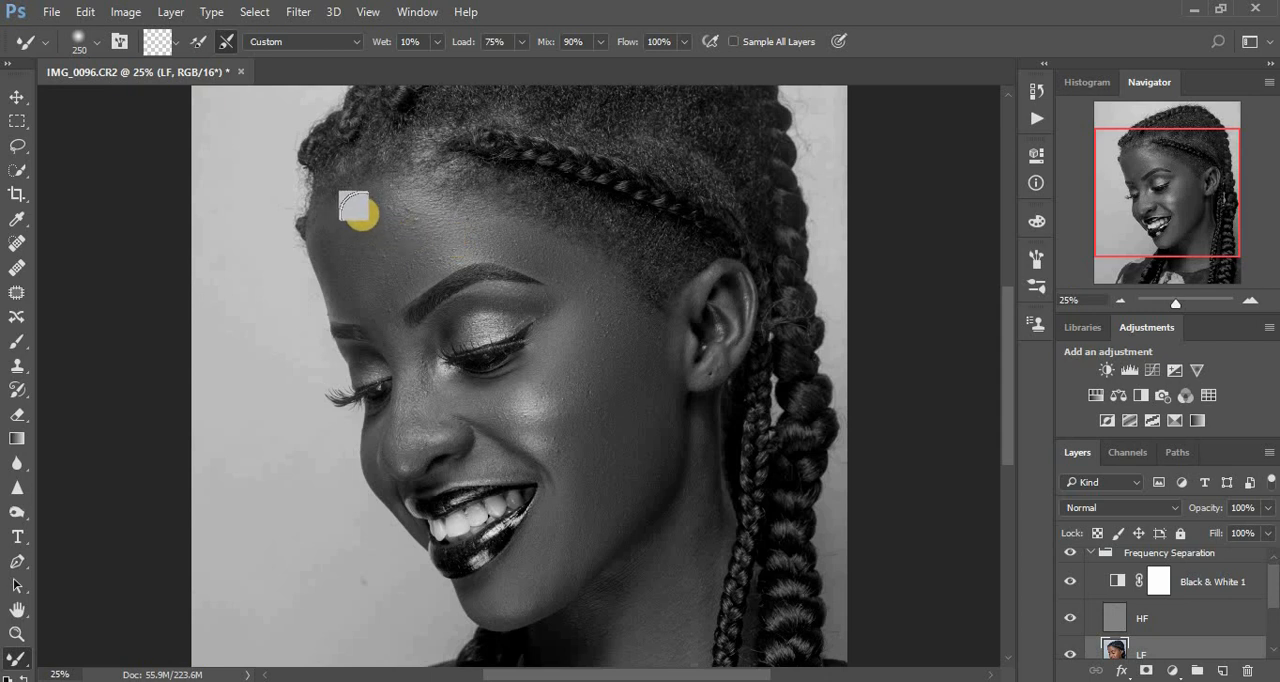
pyautogui.moveTo(349, 226)
pyautogui.mouseDown()
pyautogui.moveTo(338, 240)
pyautogui.moveTo(349, 283)
pyautogui.moveTo(351, 251)
pyautogui.moveTo(353, 287)
pyautogui.moveTo(370, 285)
pyautogui.mouseUp()
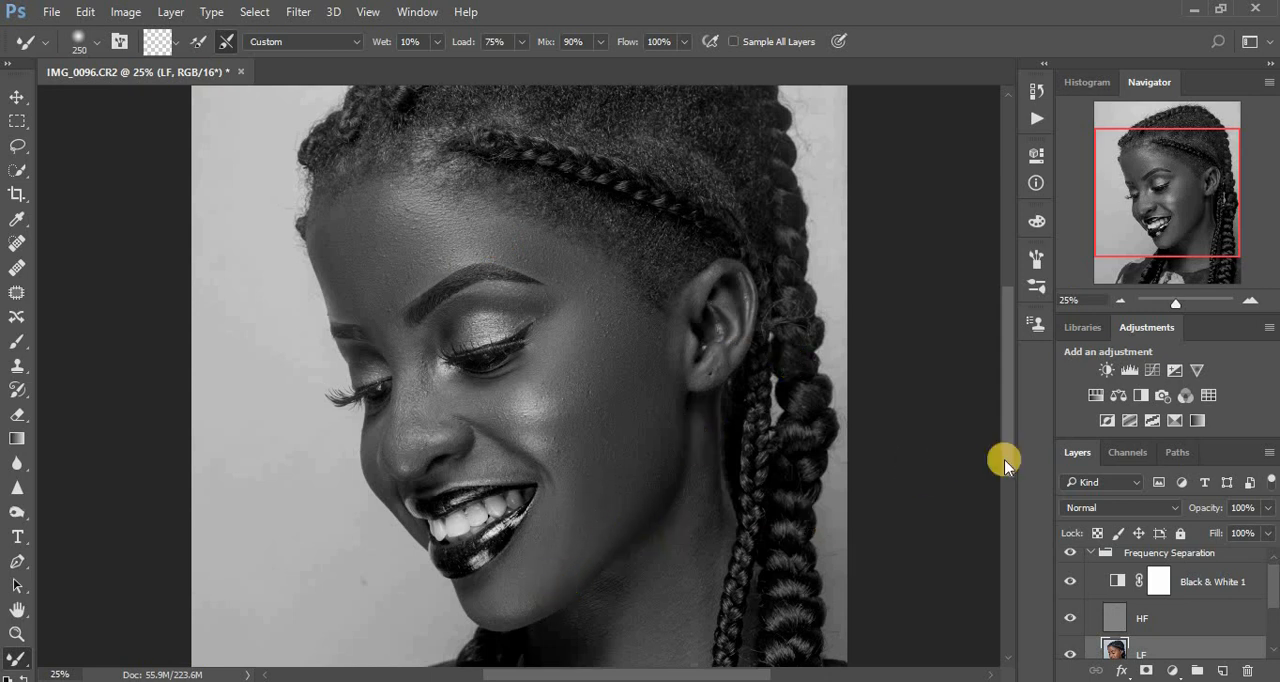
# Hide the Black & White 1 layer and compare the portrait in colour with and without the Frequency Separation group.
pyautogui.click(1071, 581)
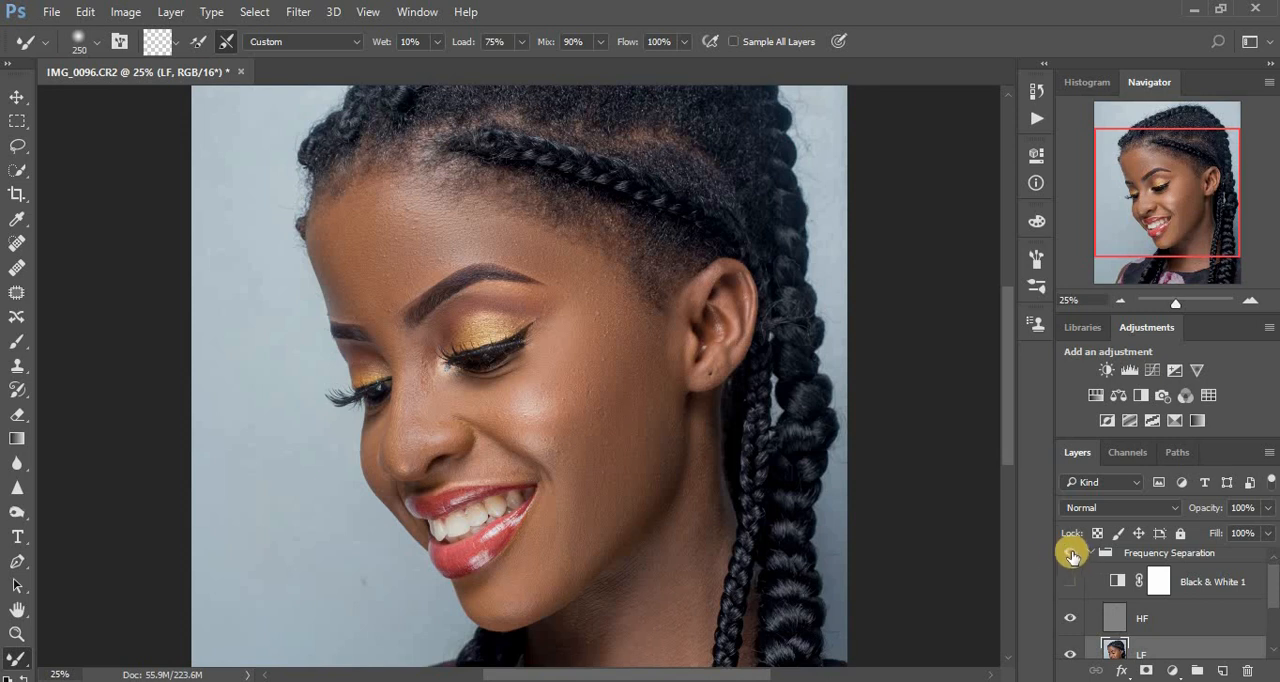
pyautogui.click(1070, 552)
pyautogui.click(1070, 552)
pyautogui.hotkey('ctrl', '-')
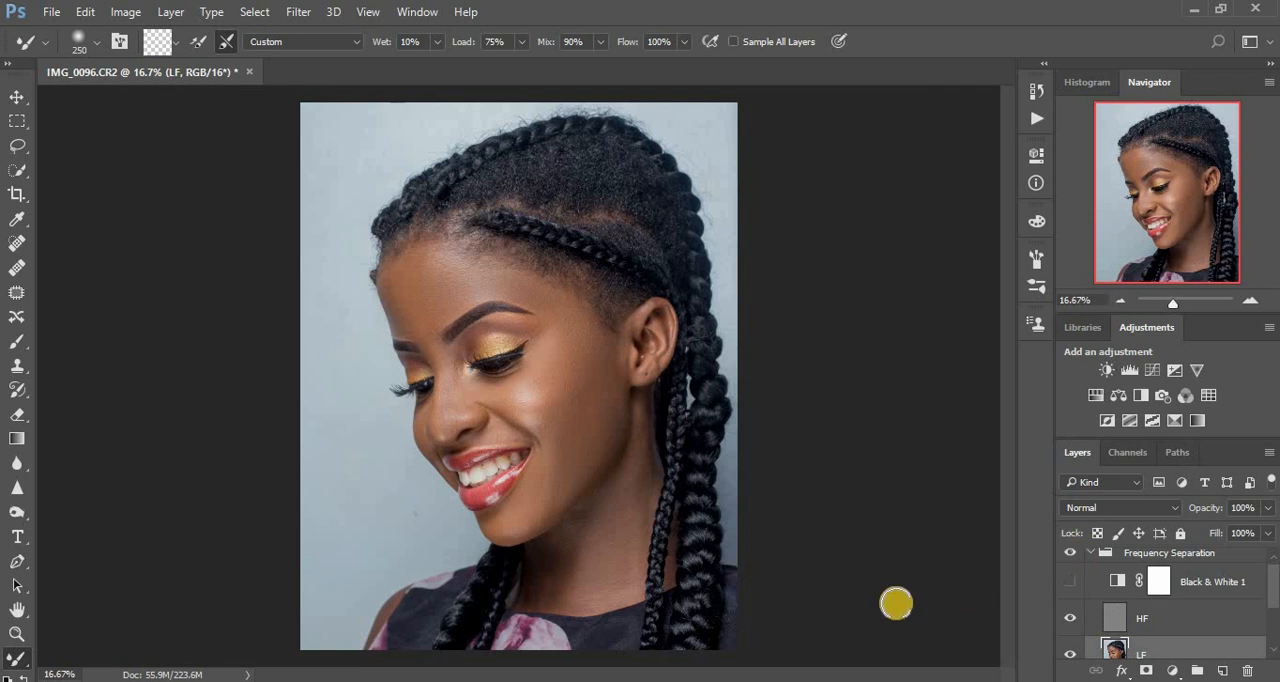
# Show the Black & White 1 layer again and smooth the neck tones on the LF layer with the Mixer Brush, enlarging it to 400.
pyautogui.click(1072, 585)
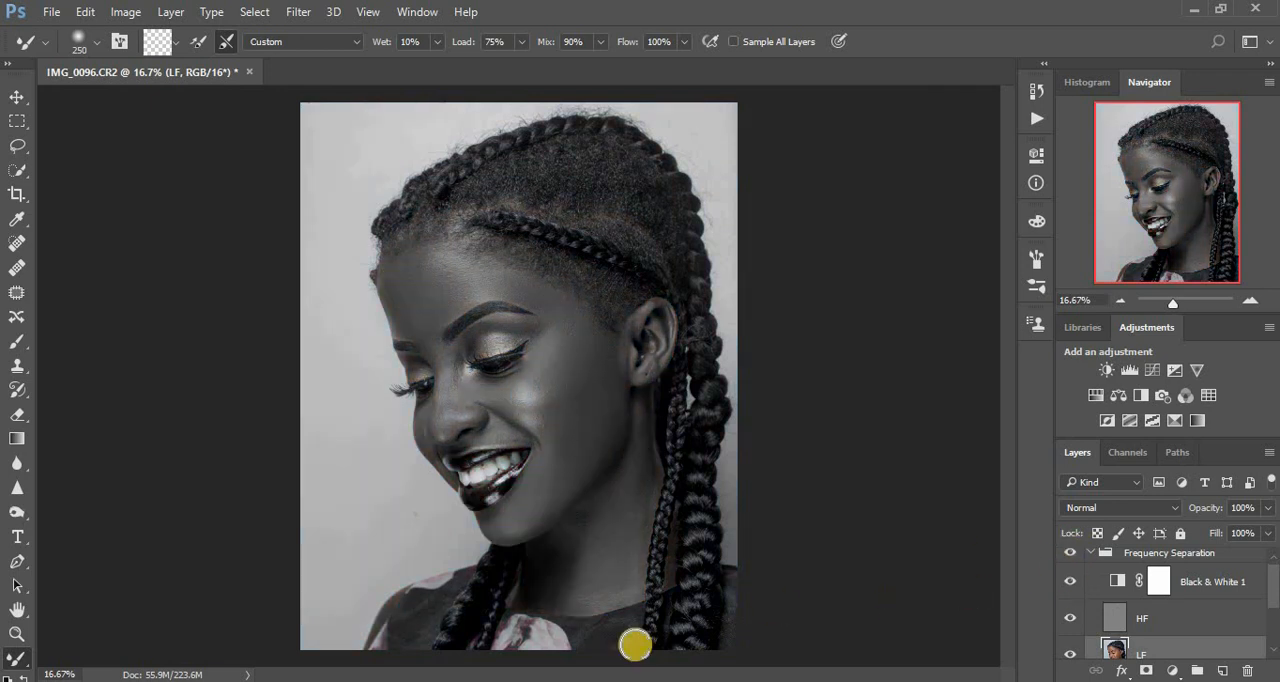
pyautogui.moveTo(636, 487); pyautogui.dragTo(641, 415)
pyautogui.moveTo(642, 470); pyautogui.dragTo(640, 408)
pyautogui.moveTo(620, 541)
pyautogui.mouseDown()
pyautogui.moveTo(623, 571)
pyautogui.moveTo(624, 510)
pyautogui.mouseUp()
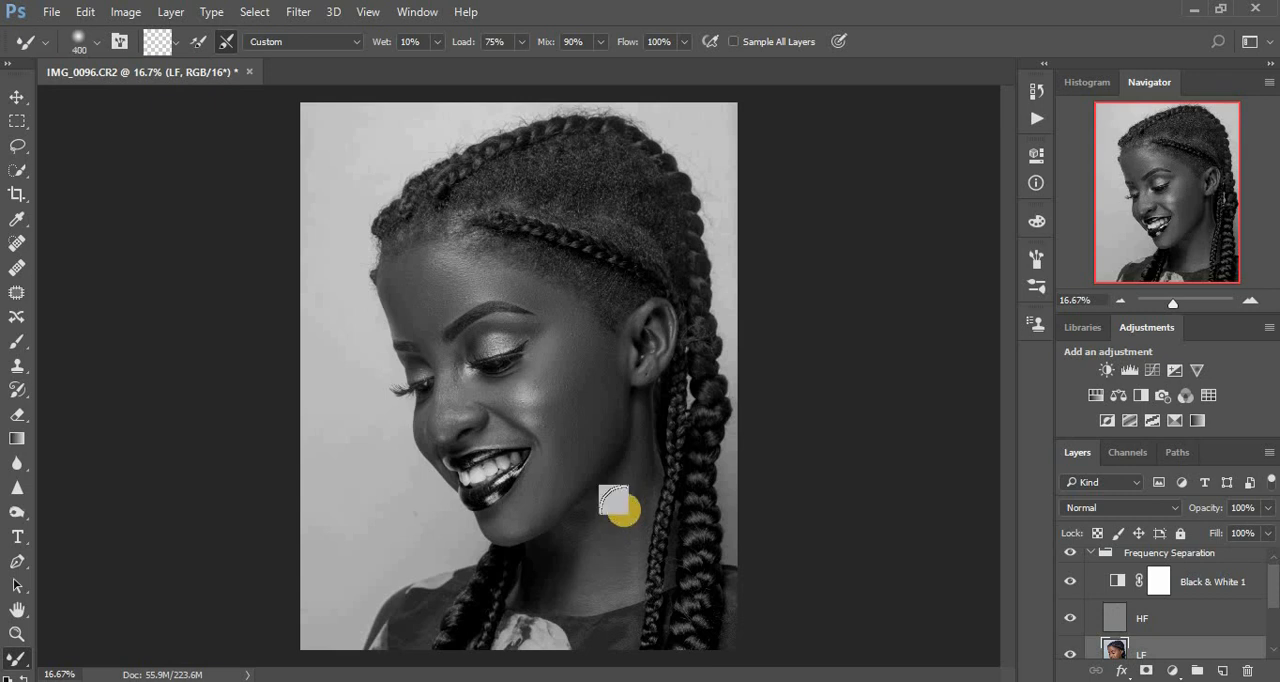
pyautogui.moveTo(617, 552)
pyautogui.mouseDown()
pyautogui.moveTo(606, 583)
pyautogui.moveTo(626, 505)
pyautogui.moveTo(630, 539)
pyautogui.moveTo(614, 569)
pyautogui.moveTo(635, 484)
pyautogui.mouseUp()
# Reduce the Mixer Brush to size 200 and blend the tones from below the ear down the jawline.
pyautogui.press('[')
pyautogui.press('[')
pyautogui.press('[')
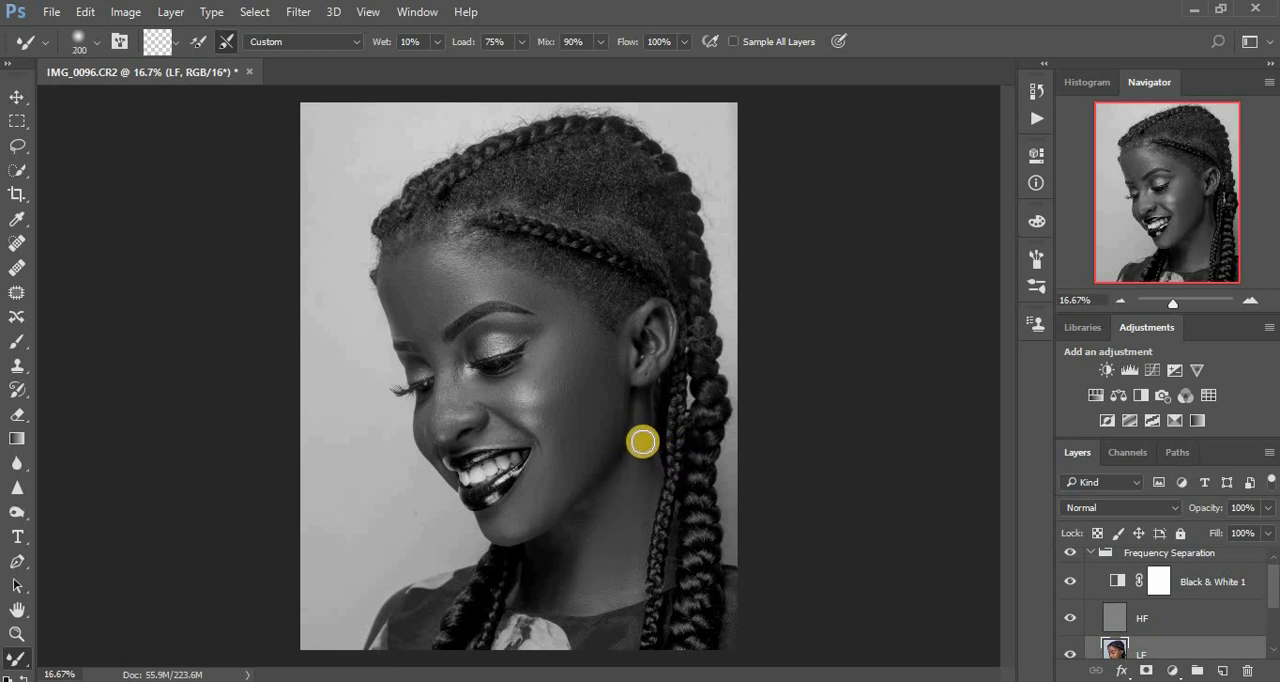
pyautogui.moveTo(639, 408)
pyautogui.mouseDown()
pyautogui.moveTo(650, 498)
pyautogui.moveTo(621, 590)
pyautogui.moveTo(583, 601)
pyautogui.moveTo(602, 598)
pyautogui.moveTo(615, 530)
pyautogui.moveTo(569, 547)
pyautogui.moveTo(540, 600)
pyautogui.moveTo(576, 515)
pyautogui.moveTo(546, 545)
pyautogui.moveTo(591, 493)
pyautogui.moveTo(548, 542)
pyautogui.moveTo(588, 498)
pyautogui.moveTo(545, 553)
pyautogui.moveTo(543, 586)
pyautogui.moveTo(540, 560)
pyautogui.moveTo(539, 586)
pyautogui.moveTo(569, 540)
pyautogui.moveTo(554, 583)
pyautogui.moveTo(548, 558)
pyautogui.moveTo(541, 585)
pyautogui.moveTo(598, 516)
pyautogui.moveTo(588, 510)
pyautogui.moveTo(643, 474)
pyautogui.moveTo(646, 456)
pyautogui.moveTo(646, 487)
pyautogui.moveTo(642, 409)
pyautogui.moveTo(650, 483)
pyautogui.moveTo(603, 592)
pyautogui.moveTo(592, 492)
pyautogui.mouseUp()
# Blend the tones along the nose, between the eyes and under the eyebrow with the Mixer Brush at size 100.
pyautogui.hotkey('ctrl', '+')
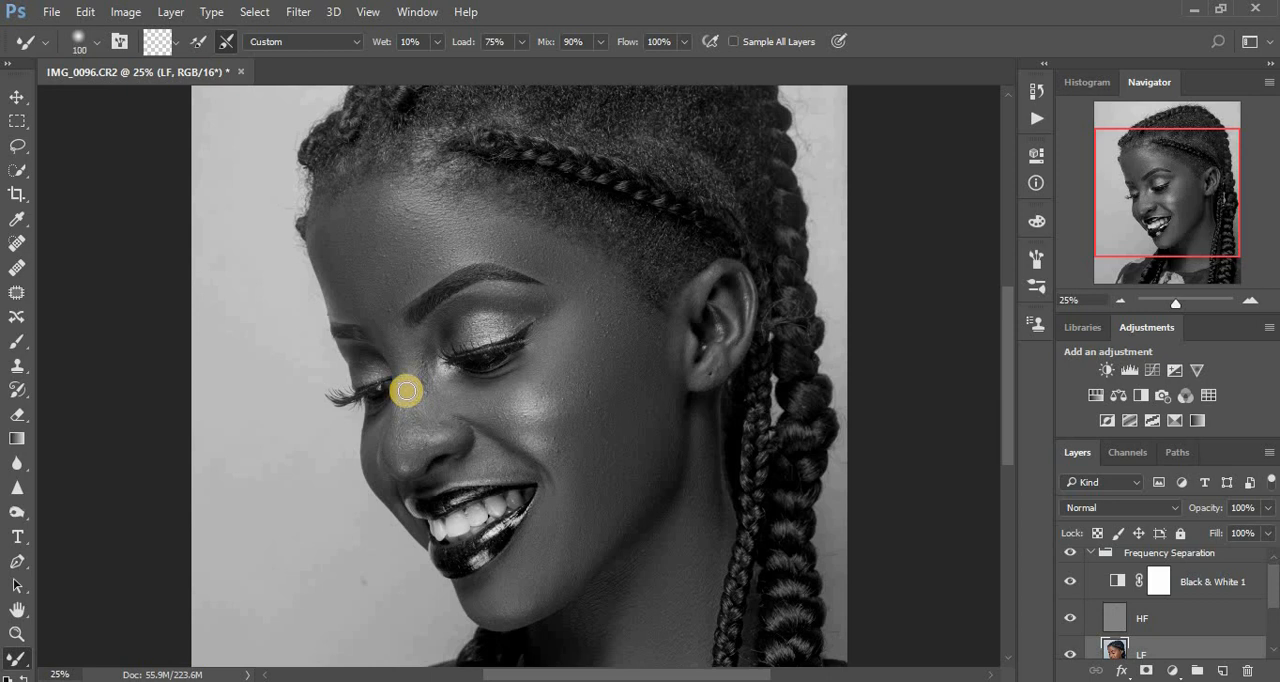
pyautogui.moveTo(406, 391)
pyautogui.mouseDown()
pyautogui.moveTo(381, 419)
pyautogui.moveTo(377, 465)
pyautogui.moveTo(395, 505)
pyautogui.mouseUp()
pyautogui.moveTo(441, 394)
pyautogui.mouseDown()
pyautogui.moveTo(431, 362)
pyautogui.moveTo(444, 370)
pyautogui.moveTo(375, 369)
pyautogui.mouseUp()
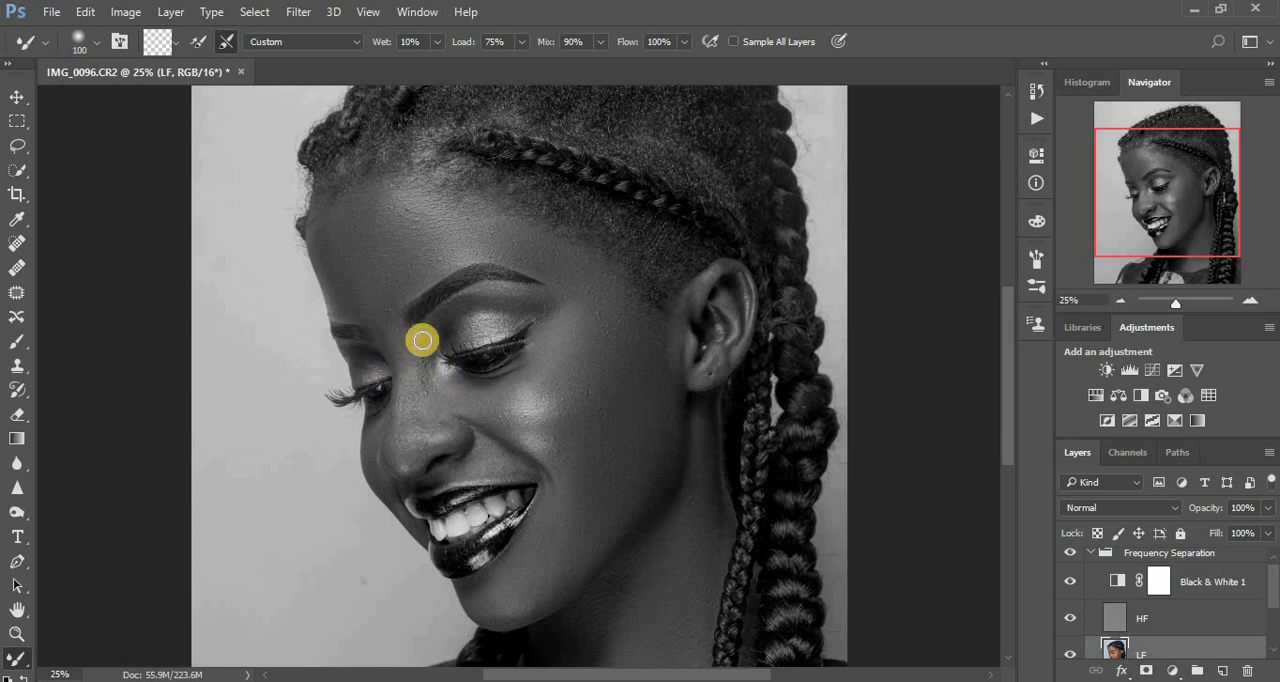
pyautogui.moveTo(508, 291)
pyautogui.mouseDown()
pyautogui.moveTo(495, 289)
pyautogui.moveTo(508, 289)
pyautogui.mouseUp()
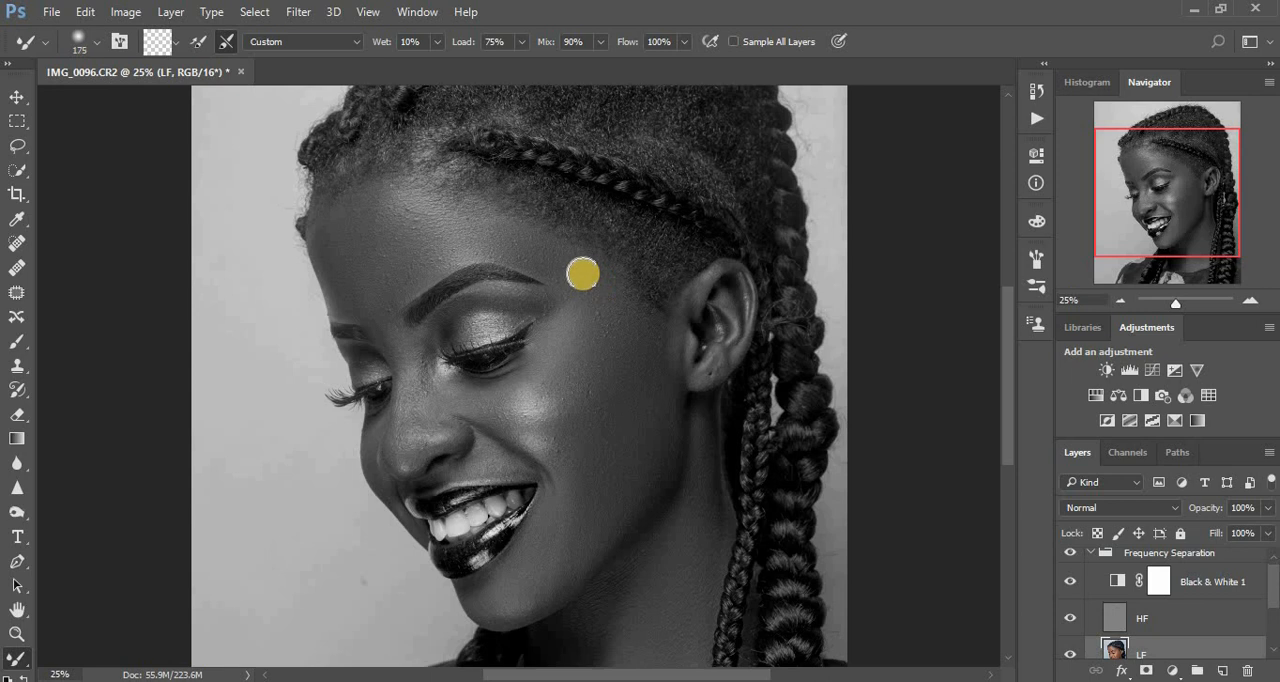
# Smooth the temple with the Mixer Brush at size 175, and the ear and jaw near the chin at size 90.
pyautogui.moveTo(583, 273)
pyautogui.mouseDown()
pyautogui.moveTo(569, 257)
pyautogui.moveTo(632, 293)
pyautogui.mouseUp()
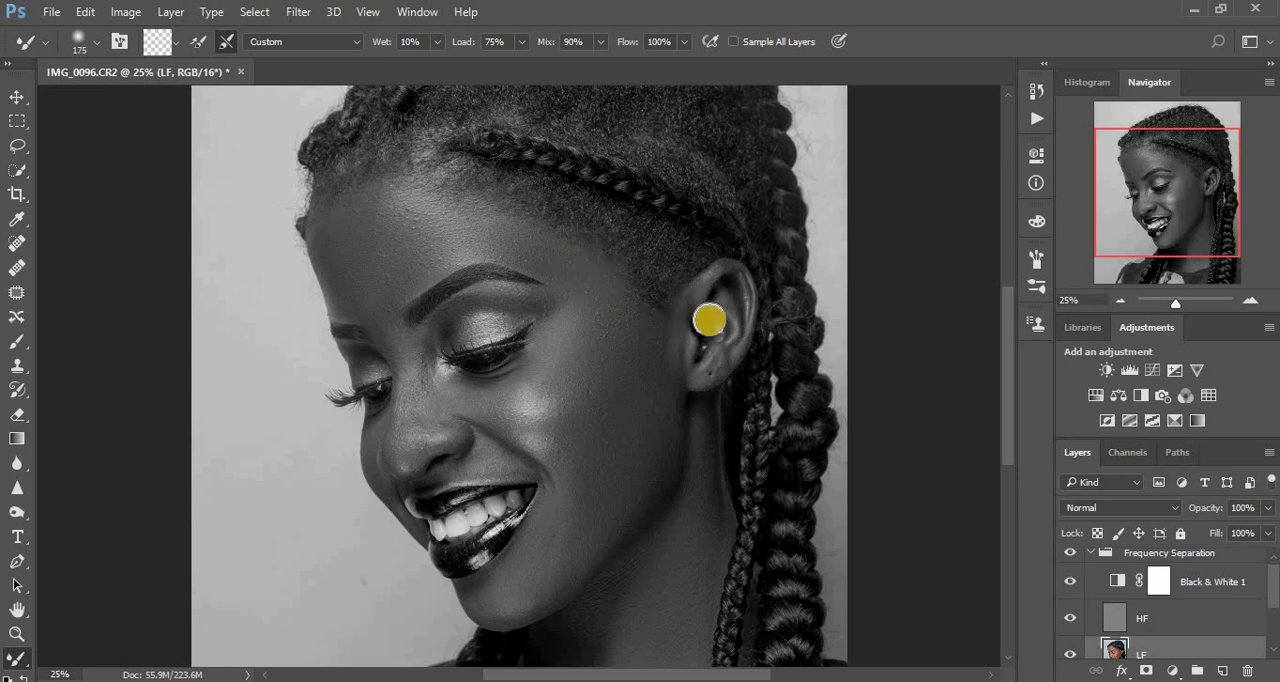
pyautogui.press('[')
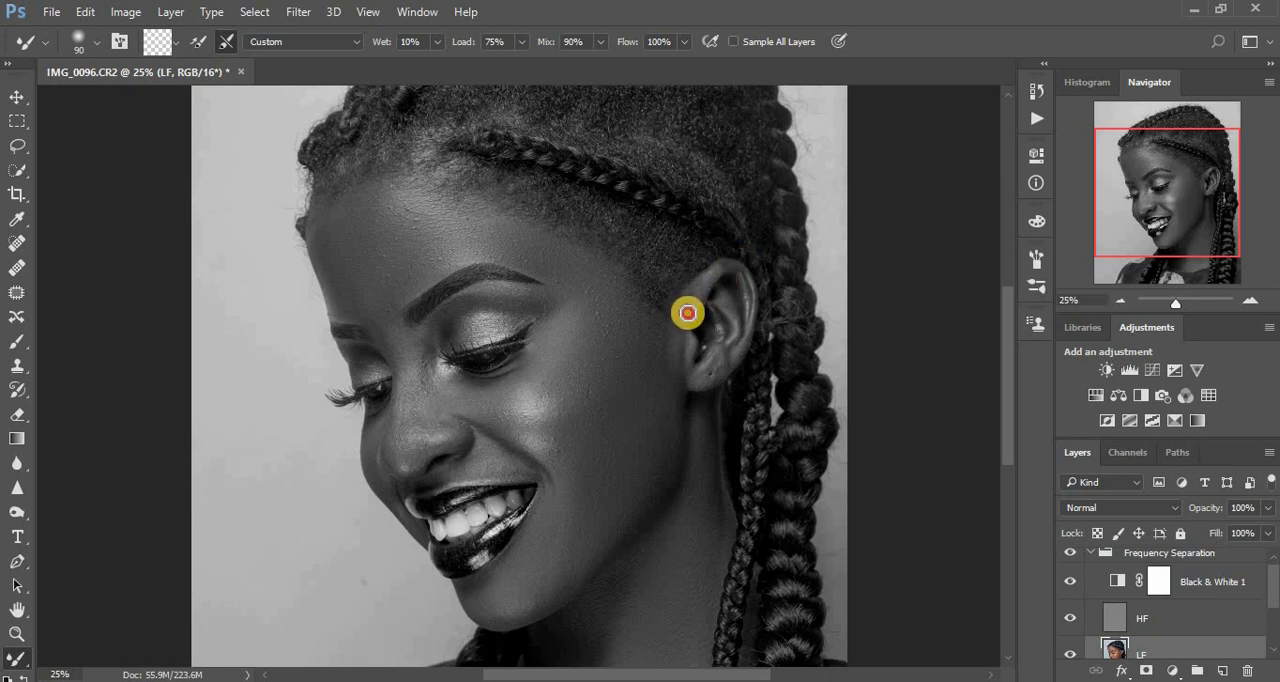
pyautogui.moveTo(687, 313)
pyautogui.mouseDown()
pyautogui.moveTo(687, 362)
pyautogui.moveTo(686, 349)
pyautogui.moveTo(690, 365)
pyautogui.moveTo(718, 358)
pyautogui.moveTo(706, 375)
pyautogui.moveTo(739, 348)
pyautogui.moveTo(731, 296)
pyautogui.moveTo(733, 336)
pyautogui.moveTo(714, 319)
pyautogui.moveTo(743, 291)
pyautogui.mouseUp()
pyautogui.moveTo(614, 572)
pyautogui.mouseDown()
pyautogui.moveTo(572, 613)
pyautogui.moveTo(587, 610)
pyautogui.moveTo(551, 623)
pyautogui.mouseUp()
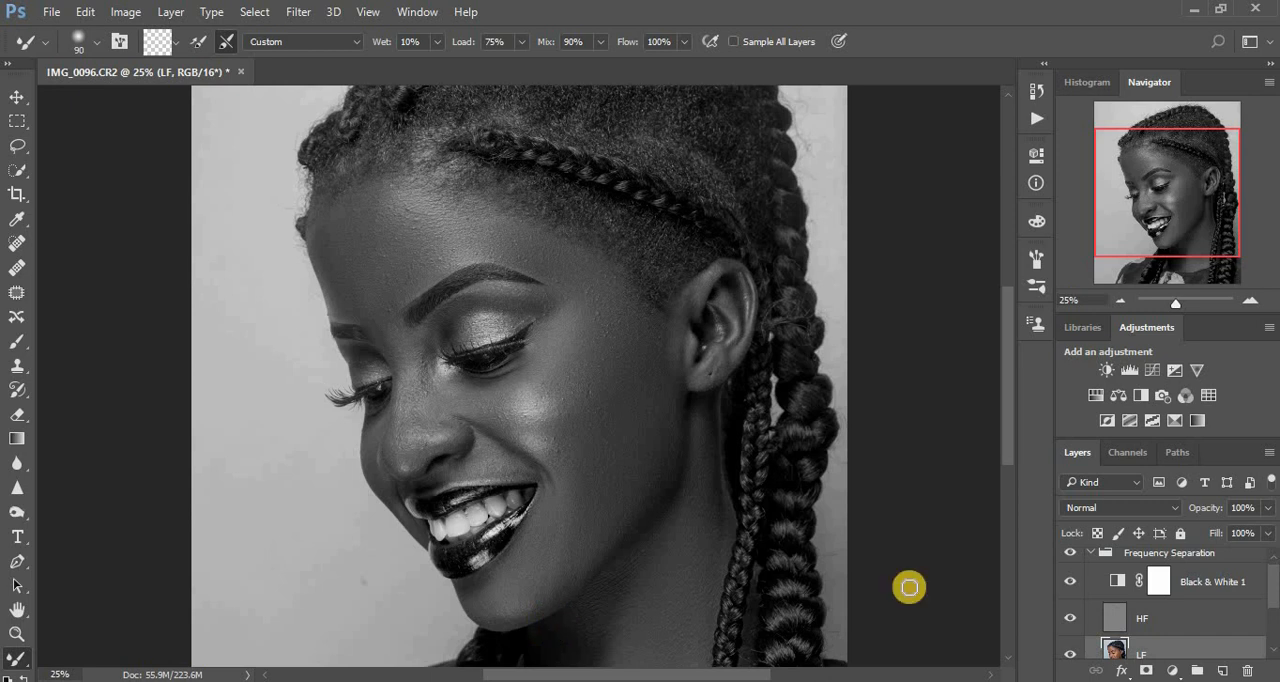
# Check the smoothing in colour, return to the Black & White view and blend the skin between the nose and upper lip.
pyautogui.click(1071, 583)
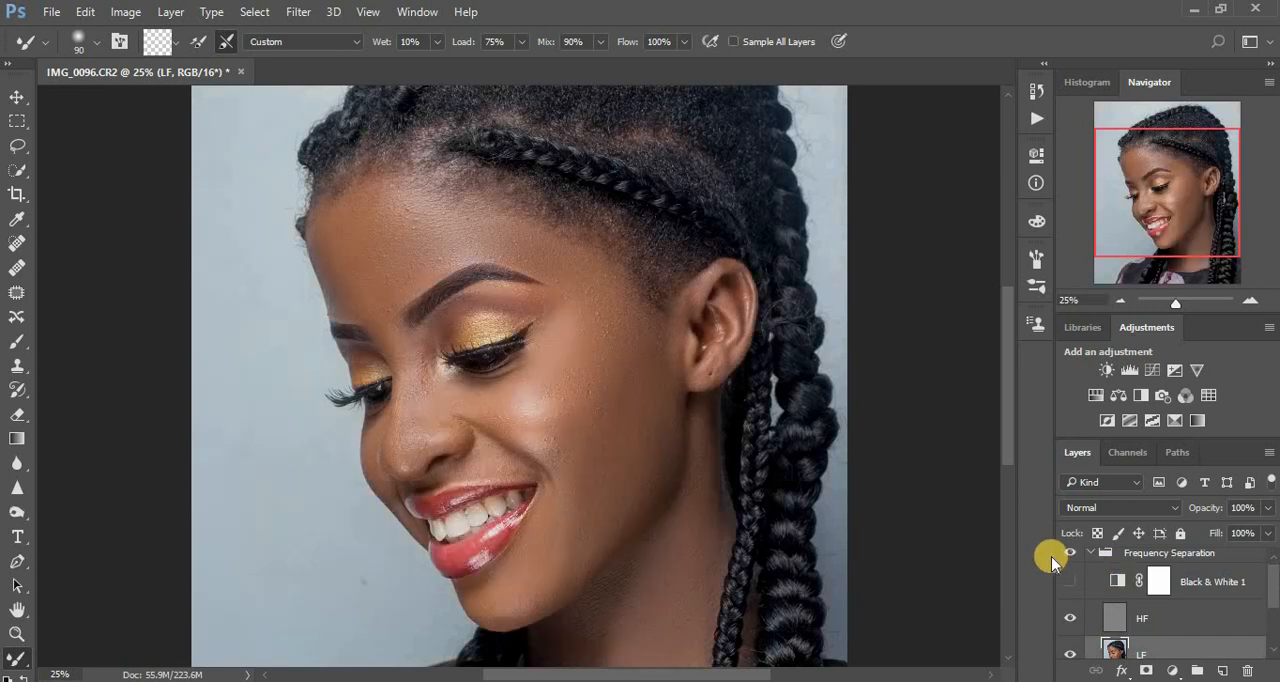
pyautogui.click(1070, 581)
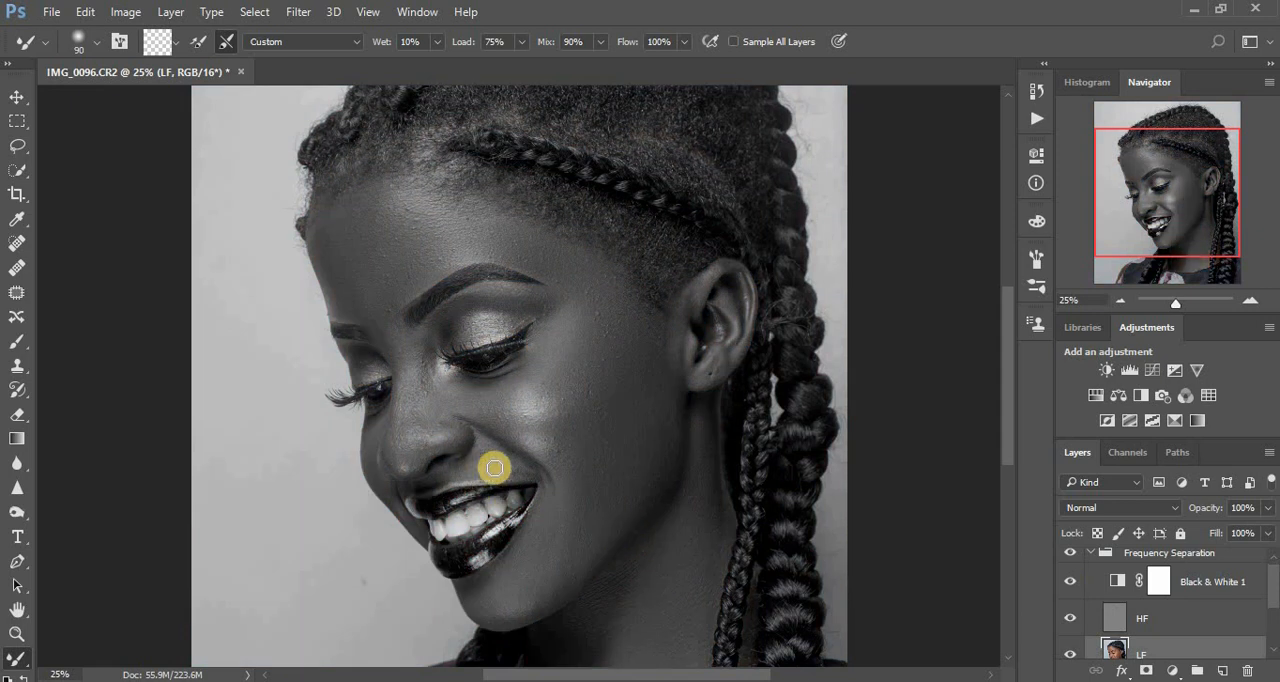
pyautogui.moveTo(487, 466)
pyautogui.mouseDown()
pyautogui.moveTo(520, 469)
pyautogui.moveTo(501, 455)
pyautogui.moveTo(444, 473)
pyautogui.moveTo(525, 468)
pyautogui.moveTo(483, 448)
pyautogui.moveTo(520, 469)
pyautogui.moveTo(450, 470)
pyautogui.mouseUp()
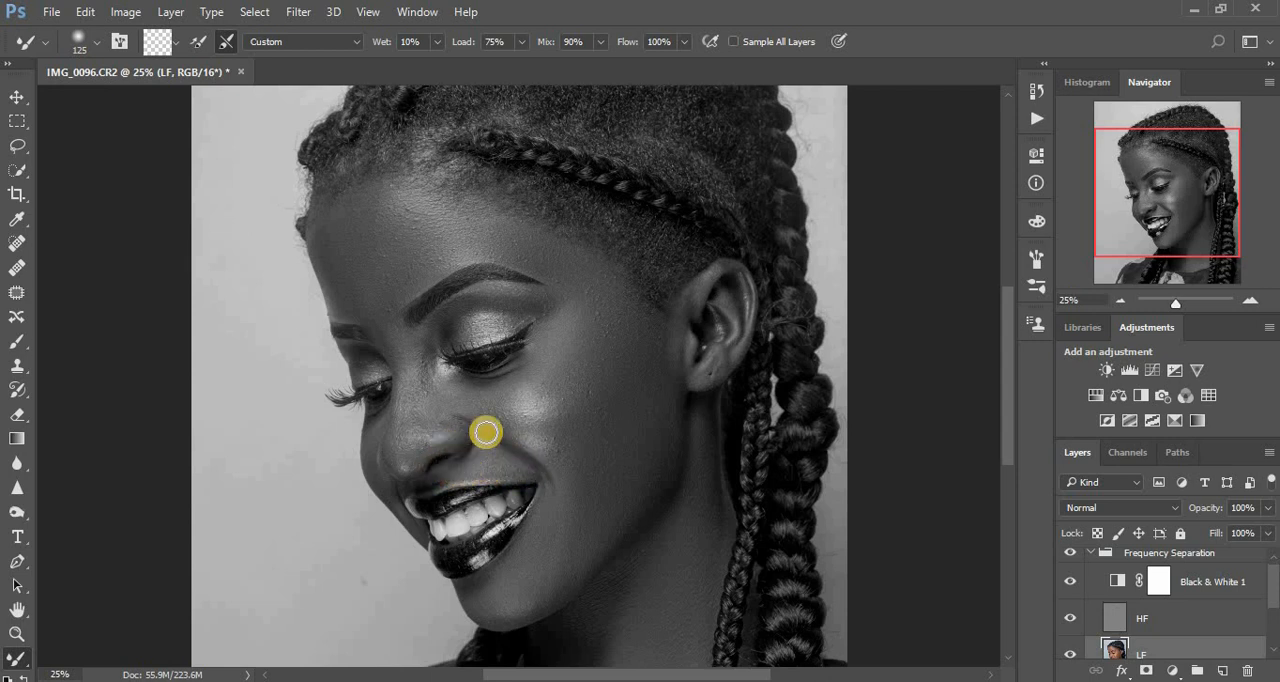
# Hide the Black & White 1 layer and examine the whole smoothed portrait in colour.
pyautogui.click(1070, 581)
pyautogui.hotkey('ctrl', '-')
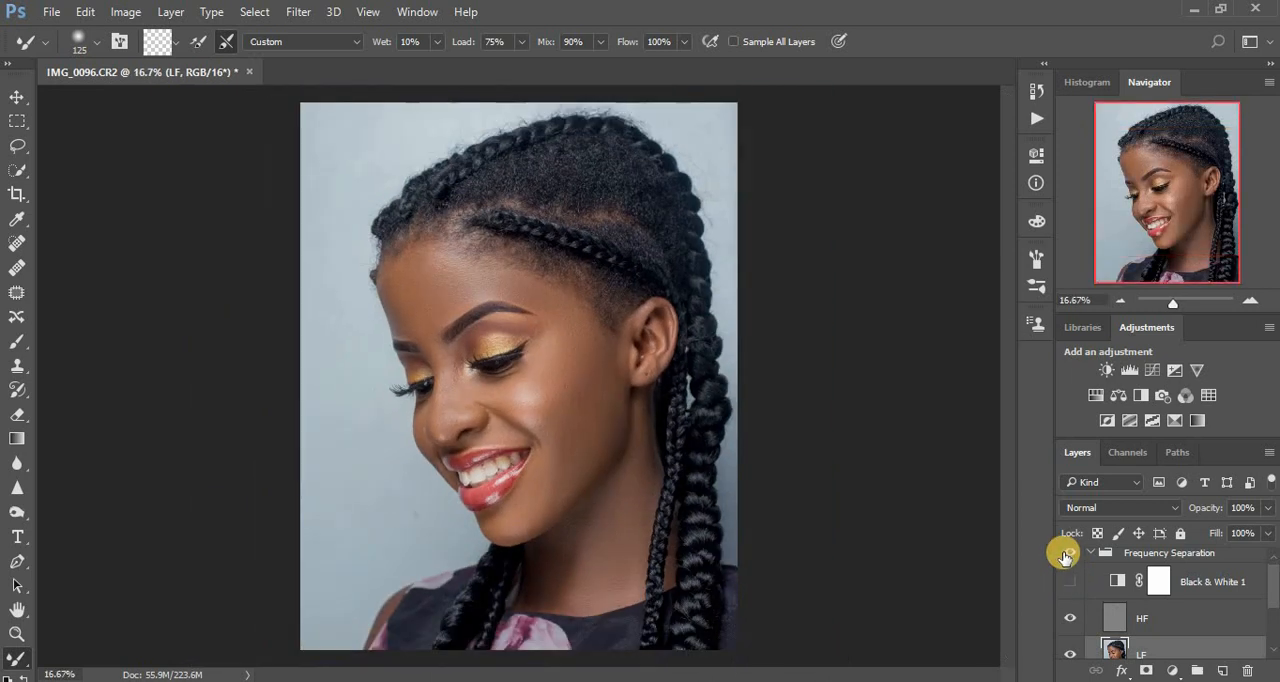
pyautogui.hotkey('ctrl', '-')
pyautogui.hotkey('ctrl', '+')
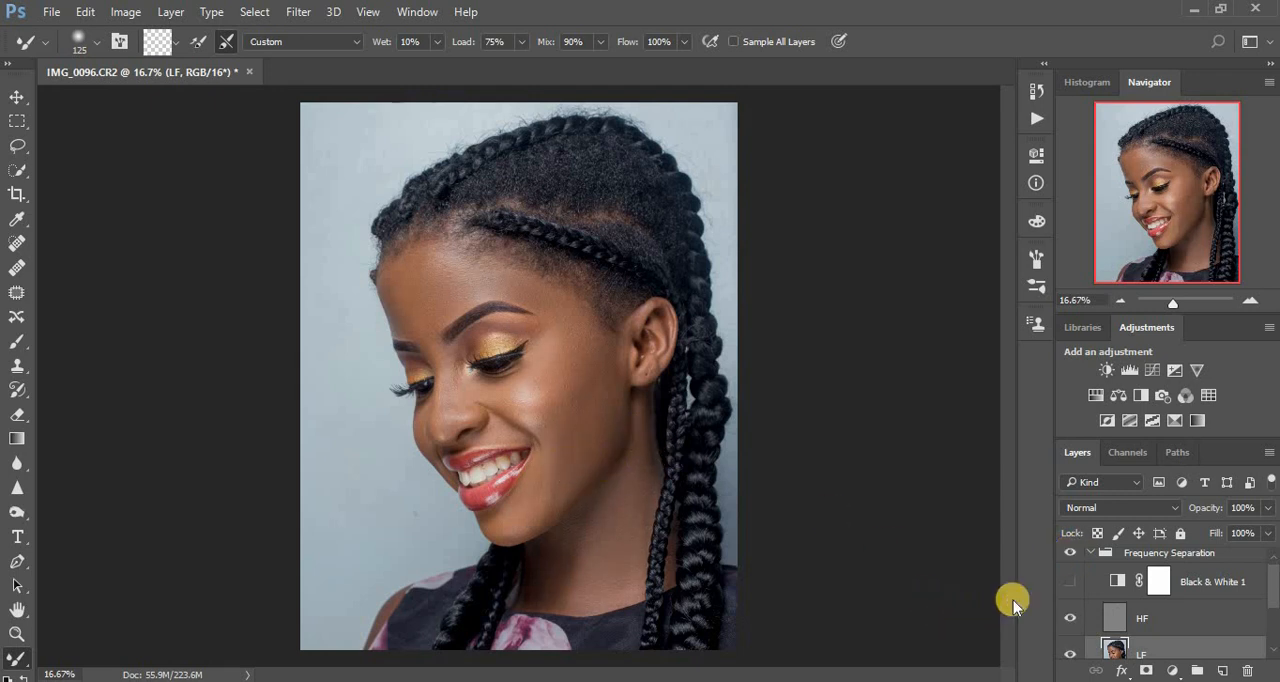
# Blend the cheek tones on the LF layer under the Black & White view, using the Mixer Brush at size 300 and 175.
pyautogui.click(1069, 582)
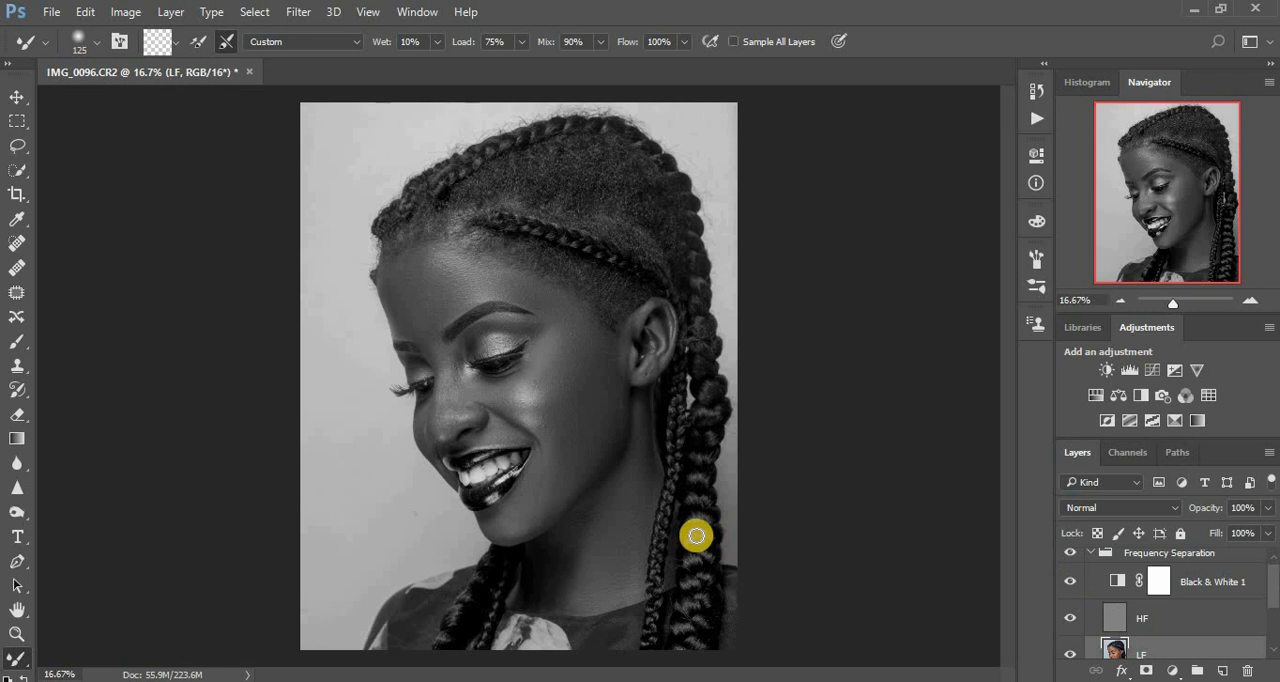
pyautogui.press(']')
pyautogui.press(']')
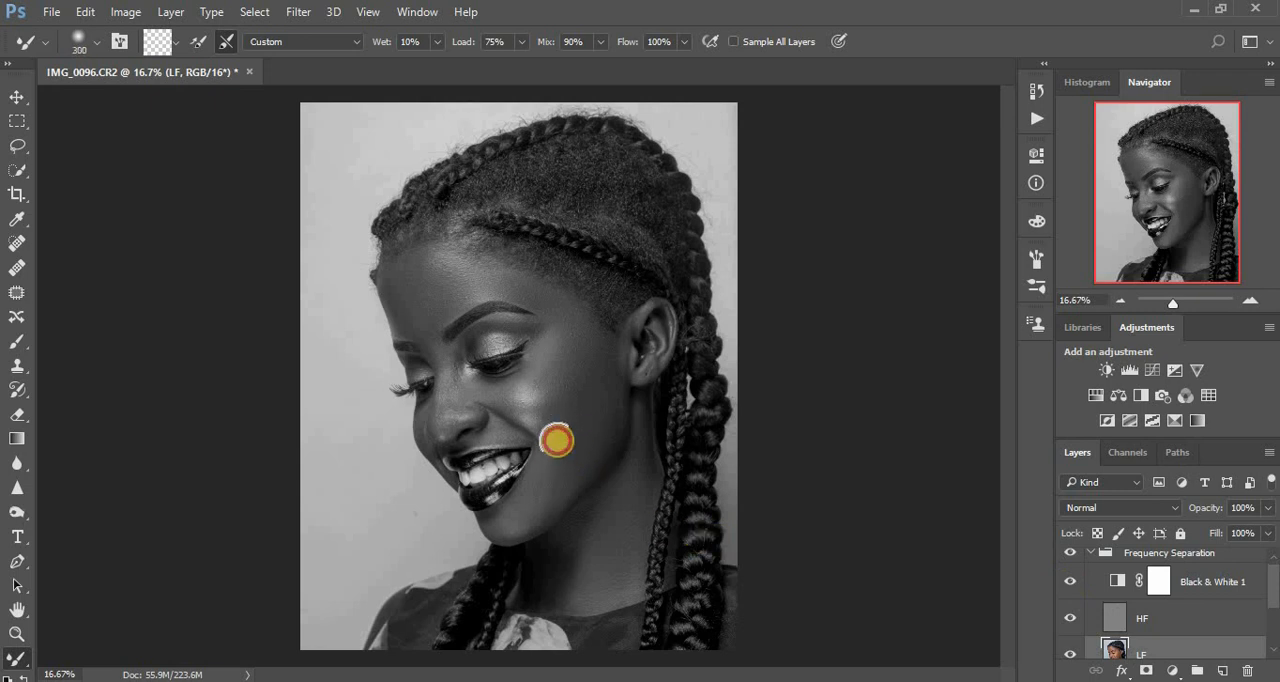
pyautogui.moveTo(583, 394); pyautogui.dragTo(569, 425)
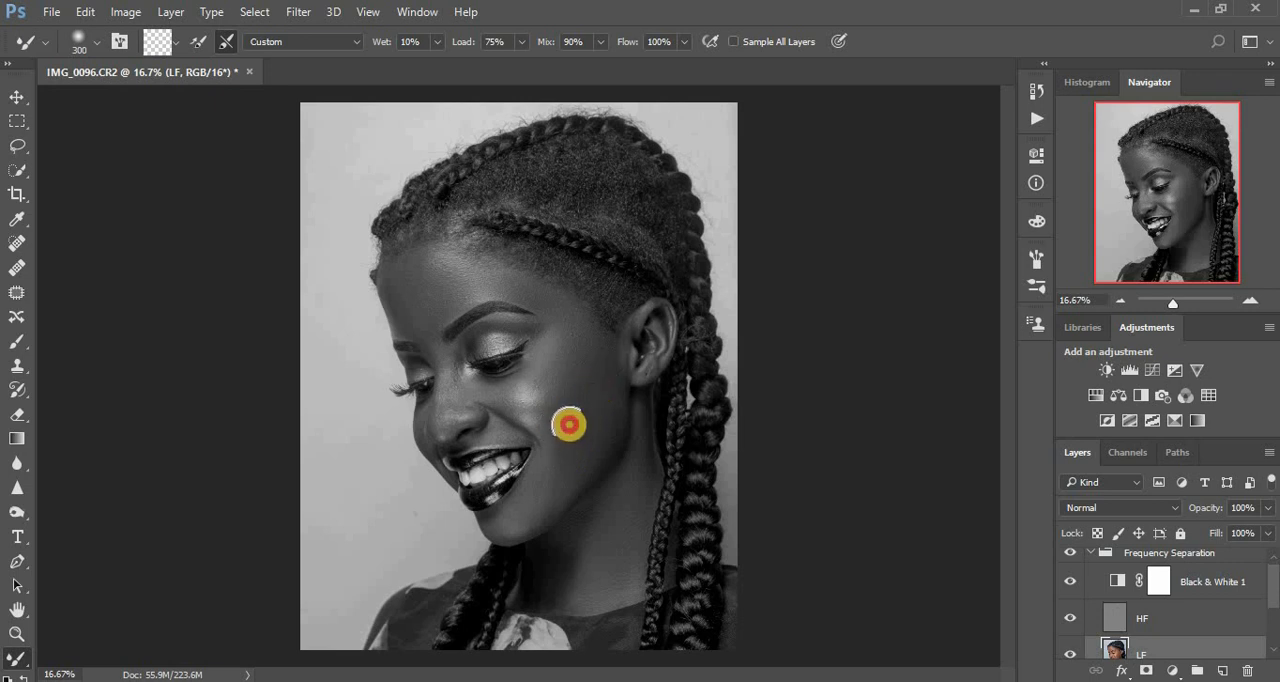
pyautogui.moveTo(604, 385); pyautogui.dragTo(579, 410)
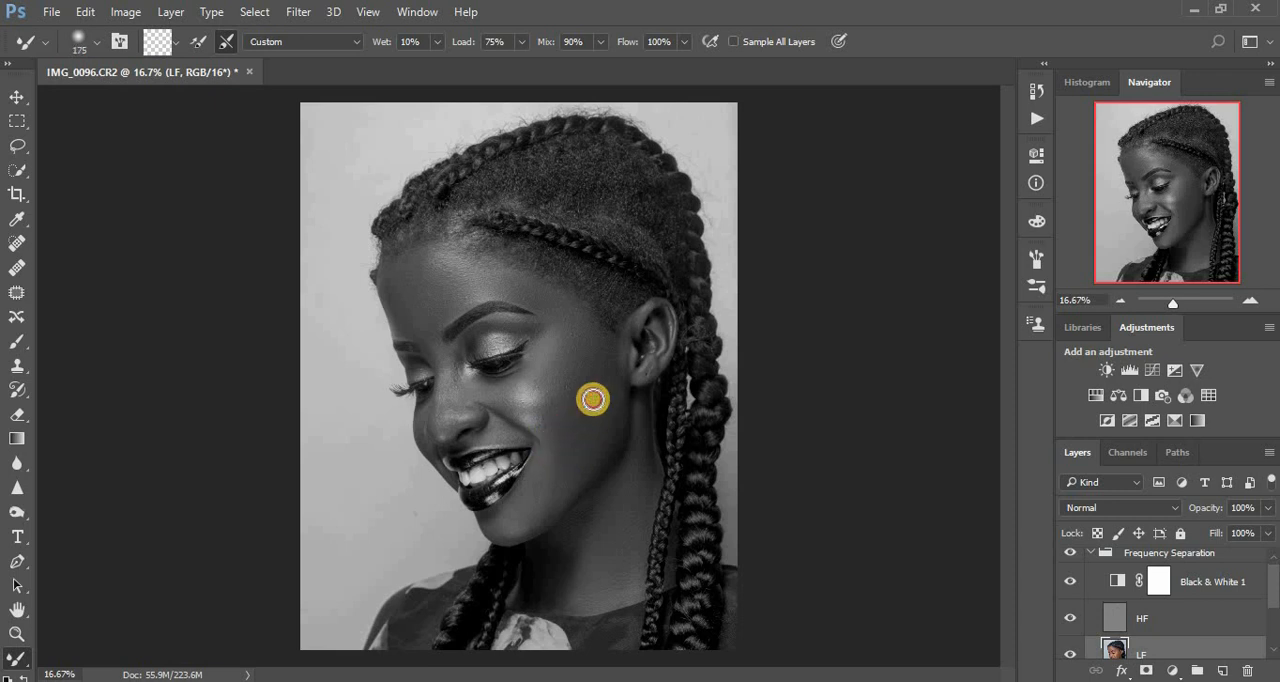
pyautogui.moveTo(541, 458)
pyautogui.mouseDown()
pyautogui.moveTo(531, 477)
pyautogui.moveTo(544, 463)
pyautogui.mouseUp()
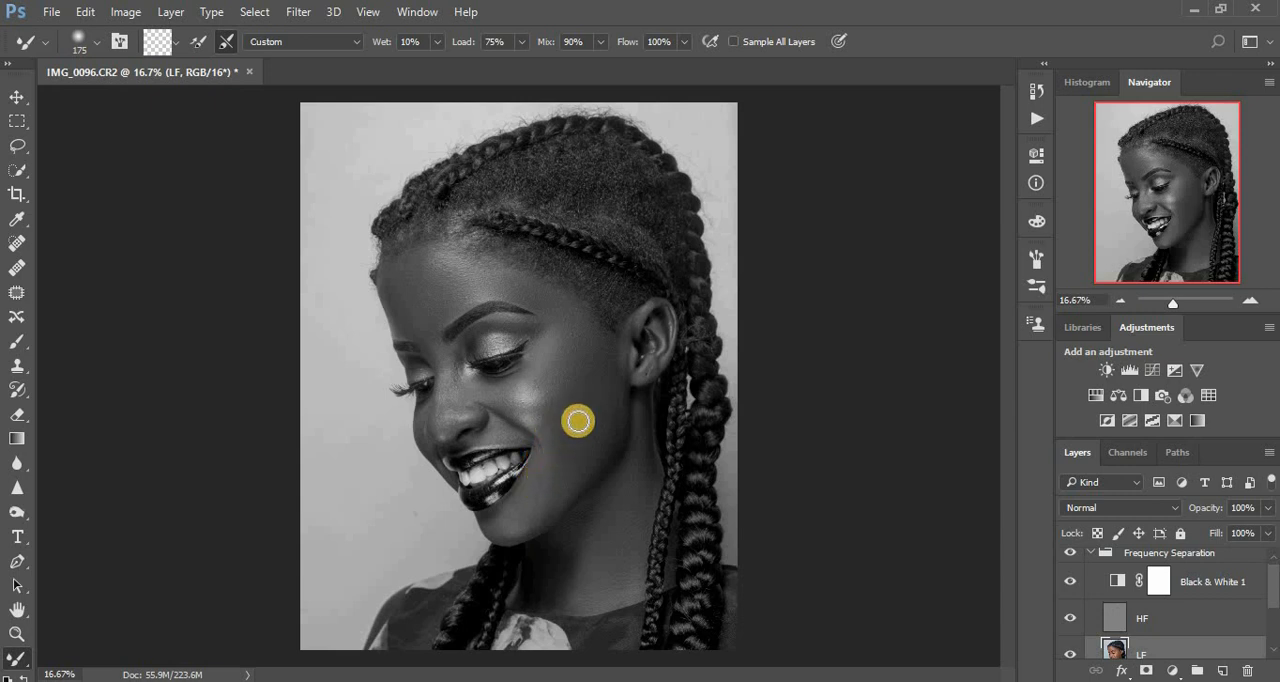
pyautogui.moveTo(578, 421)
pyautogui.mouseDown()
pyautogui.moveTo(605, 381)
pyautogui.moveTo(569, 435)
pyautogui.moveTo(595, 386)
pyautogui.moveTo(590, 424)
pyautogui.moveTo(602, 367)
pyautogui.moveTo(605, 407)
pyautogui.moveTo(605, 381)
pyautogui.moveTo(591, 412)
pyautogui.moveTo(554, 436)
pyautogui.moveTo(584, 409)
pyautogui.moveTo(552, 460)
pyautogui.mouseUp()
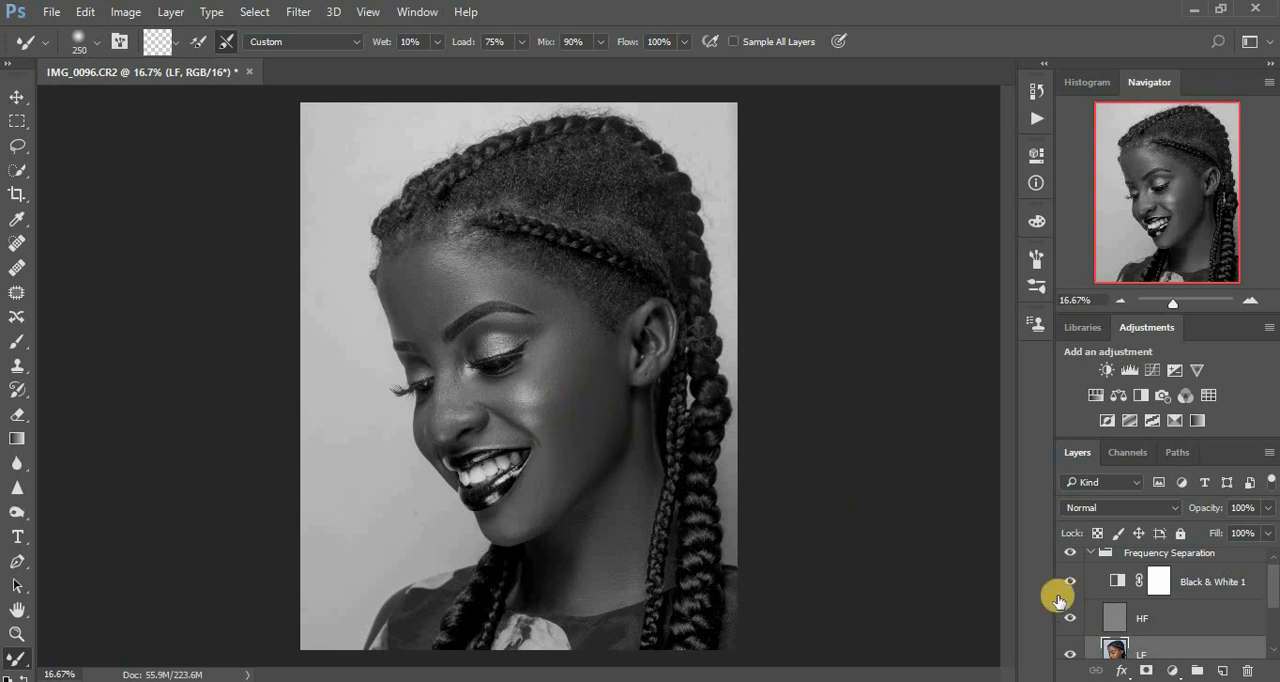
# Hide and delete the Black & White 1 adjustment layer from the Frequency Separation group.
pyautogui.click(1070, 582)
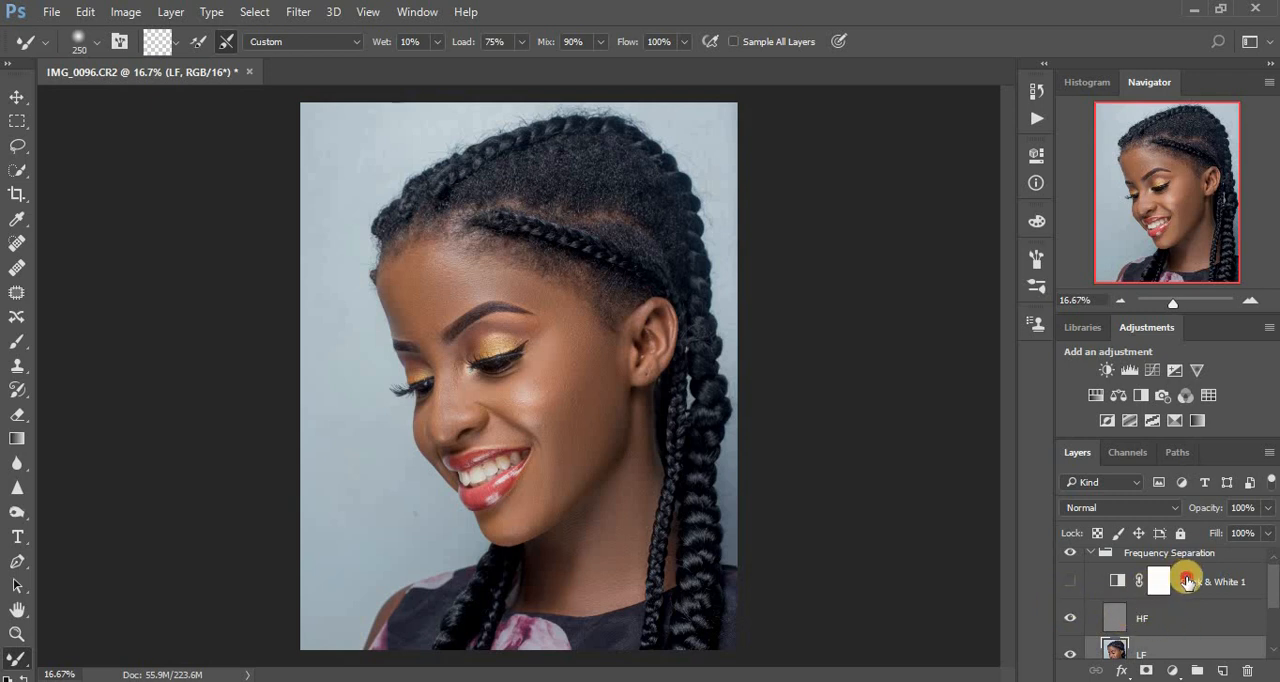
pyautogui.moveTo(1187, 581); pyautogui.dragTo(1247, 670)
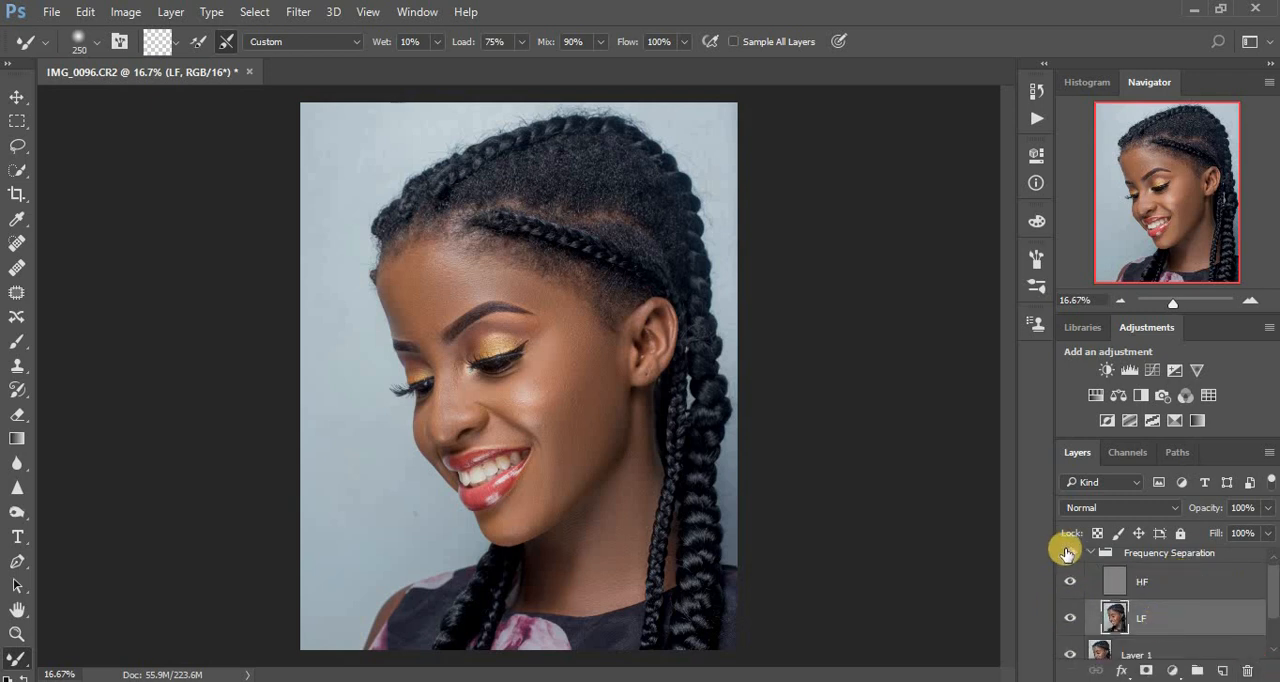
# Select the HF layer in the Frequency Separation group and activate the Patch tool.
pyautogui.click(1120, 588)
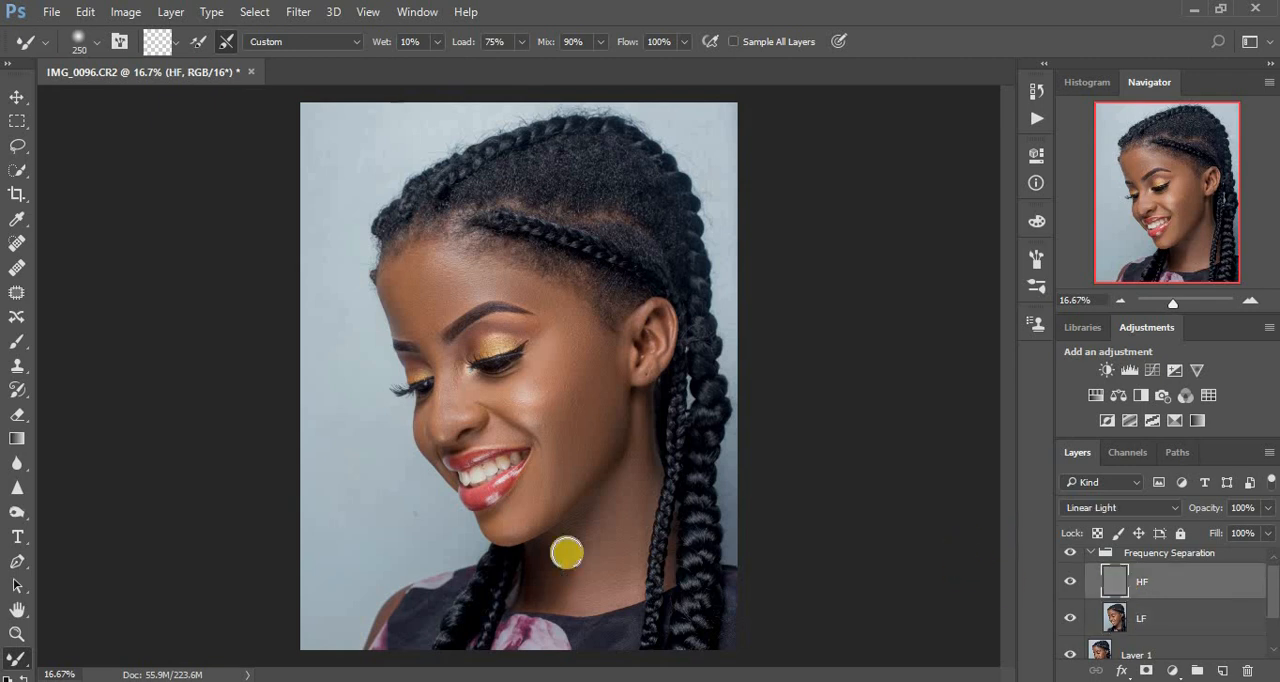
pyautogui.click(18, 295)
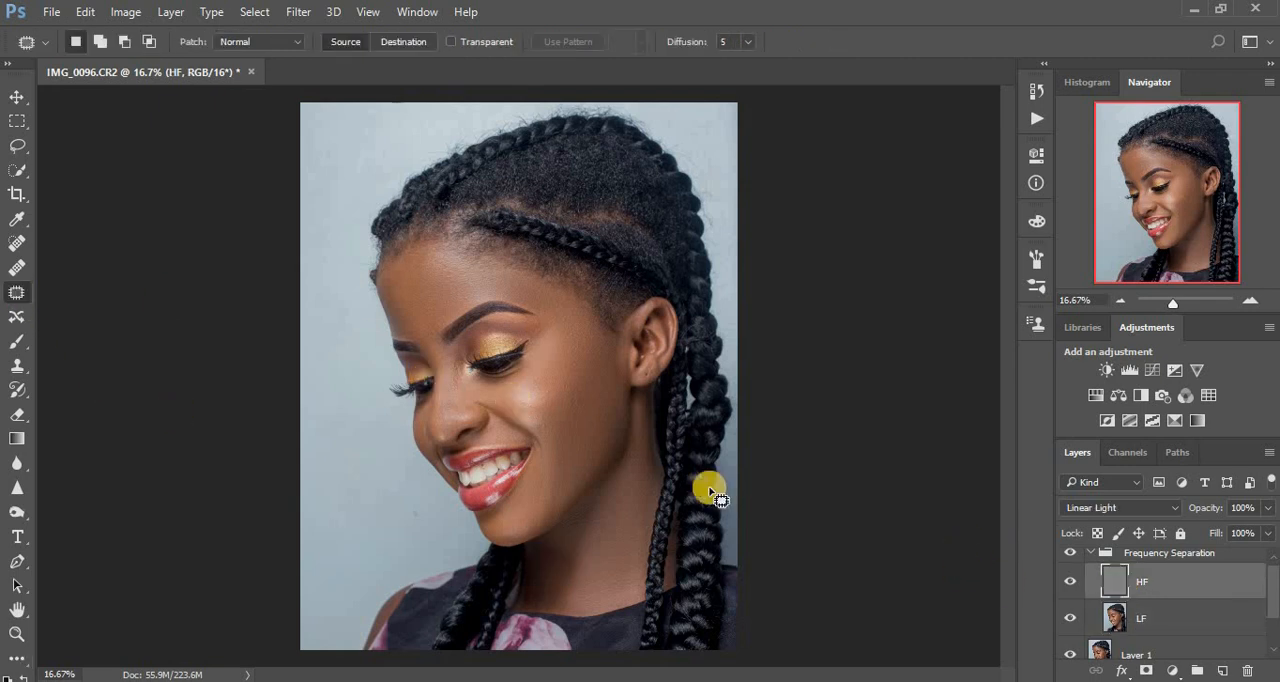
pyautogui.hotkey('ctrl', ']')
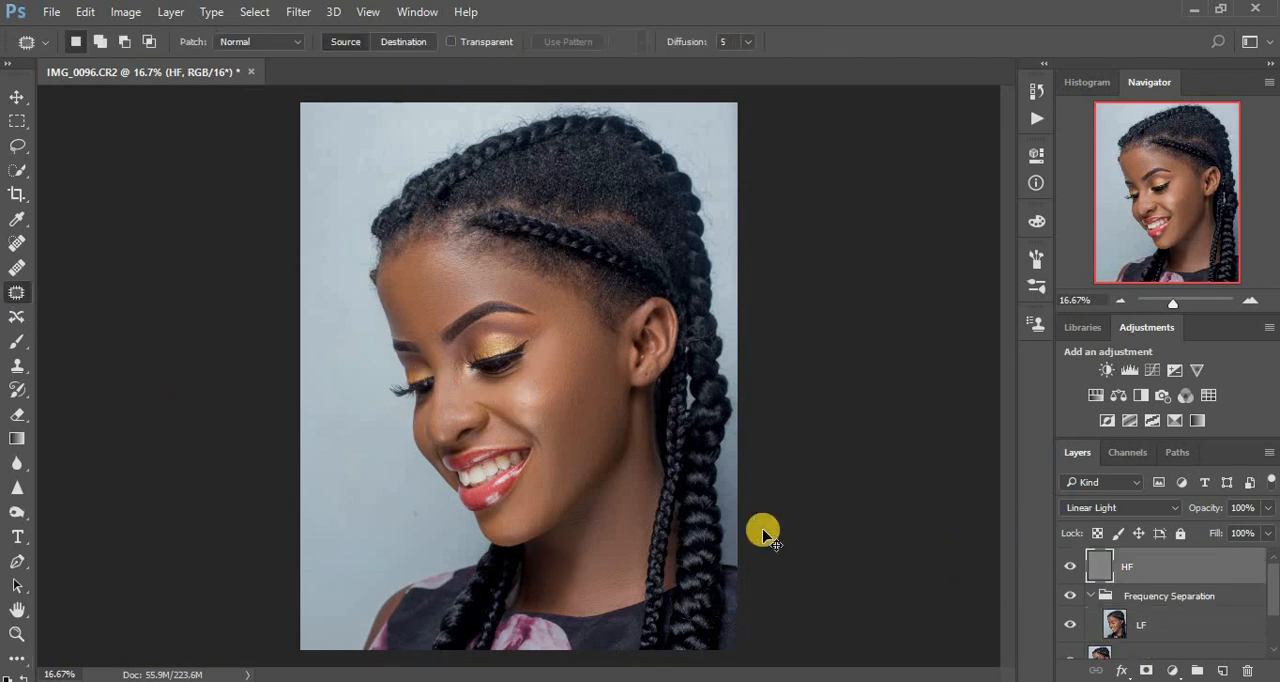
pyautogui.hotkey('ctrl', '[')
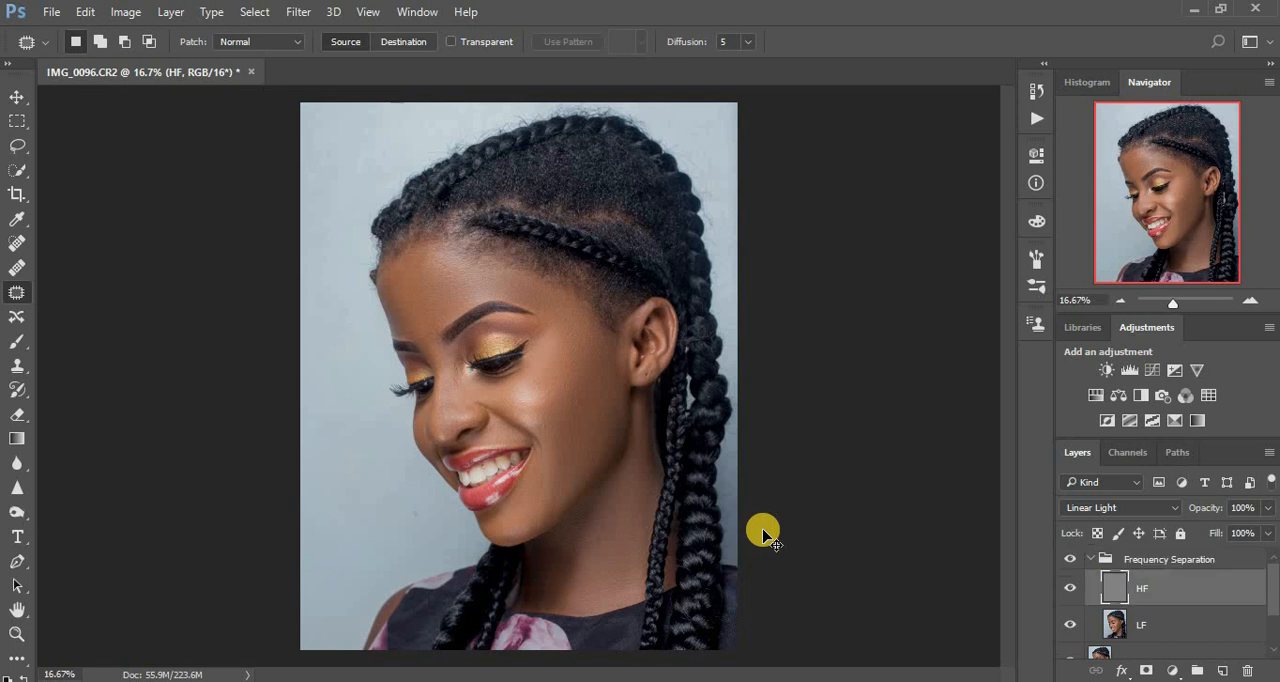
# Patch the bumps around the cheek highlight under the eye on the HF layer with clean nearby texture.
pyautogui.hotkey('ctrl', '+')
pyautogui.hotkey('ctrl', '+')
pyautogui.hotkey('ctrl', '+')
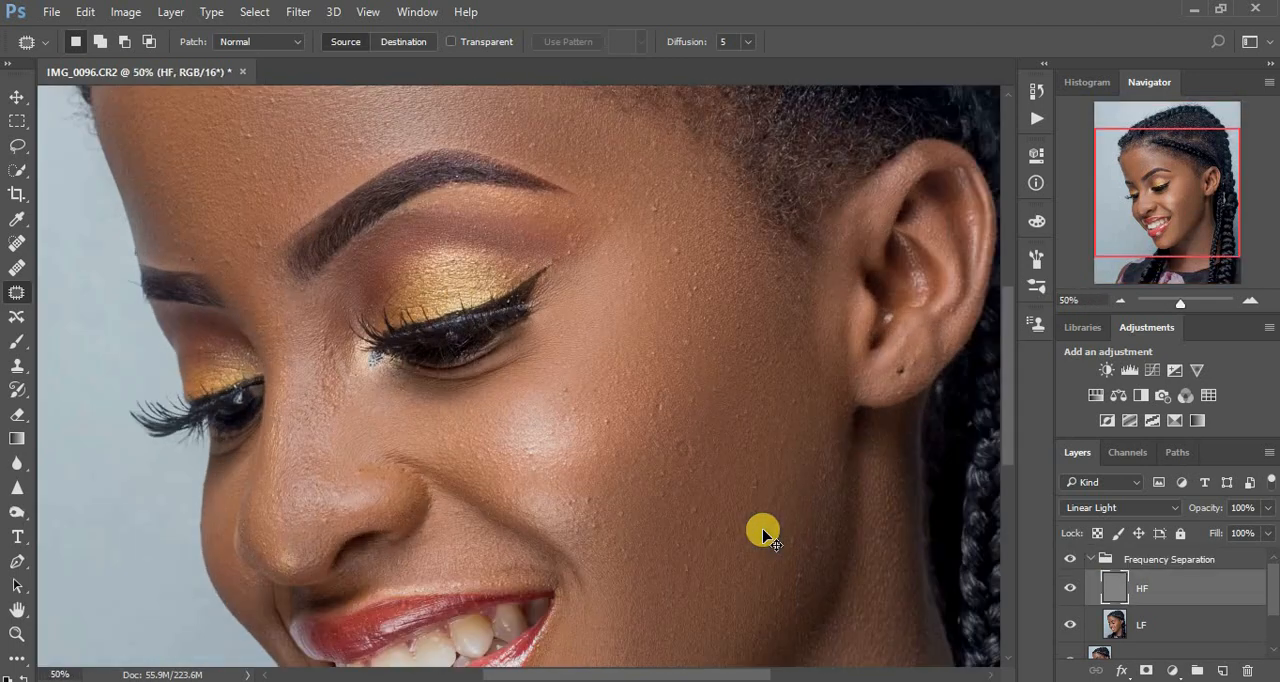
pyautogui.hotkey('ctrl', '+')
pyautogui.hotkey('ctrl', '+')
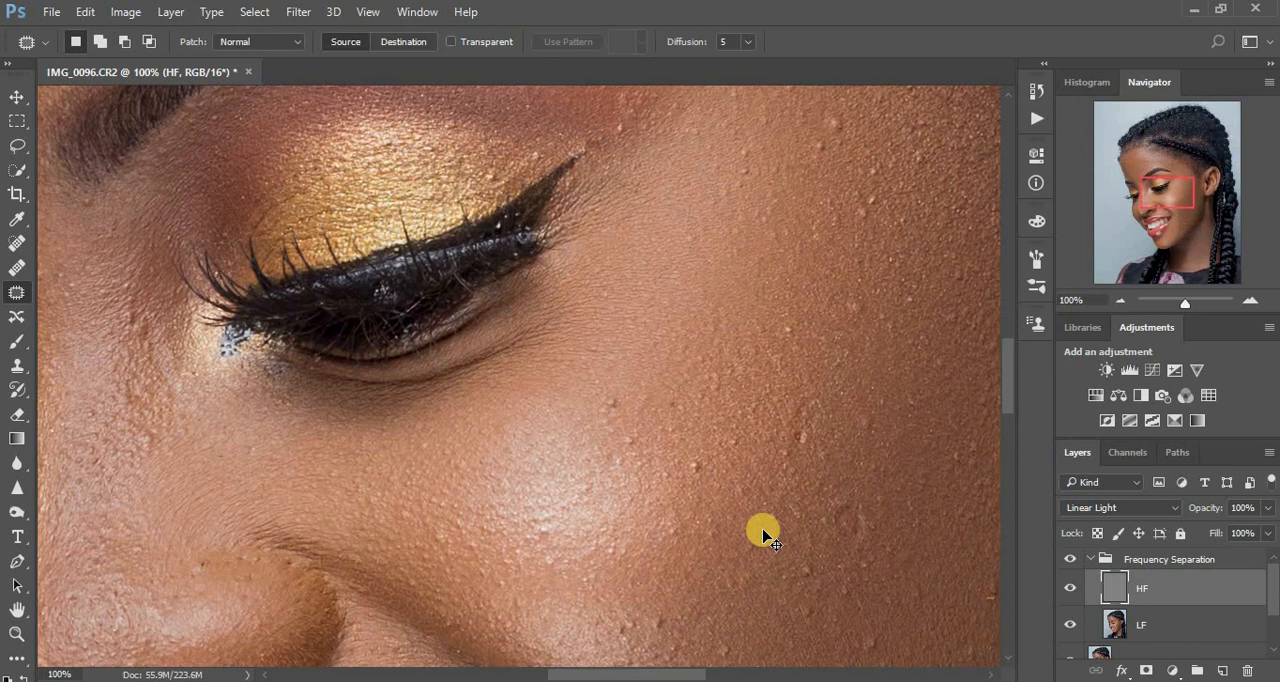
pyautogui.hotkey('ctrl', '[')
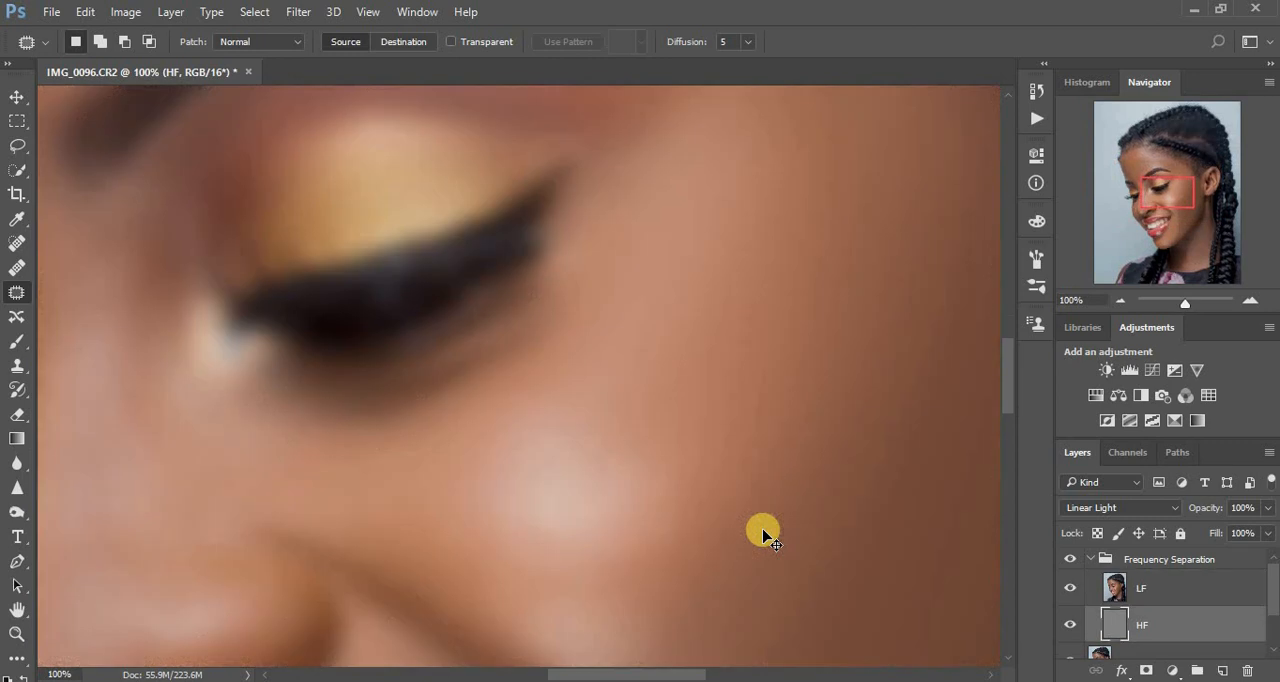
pyautogui.hotkey('ctrl', ']')
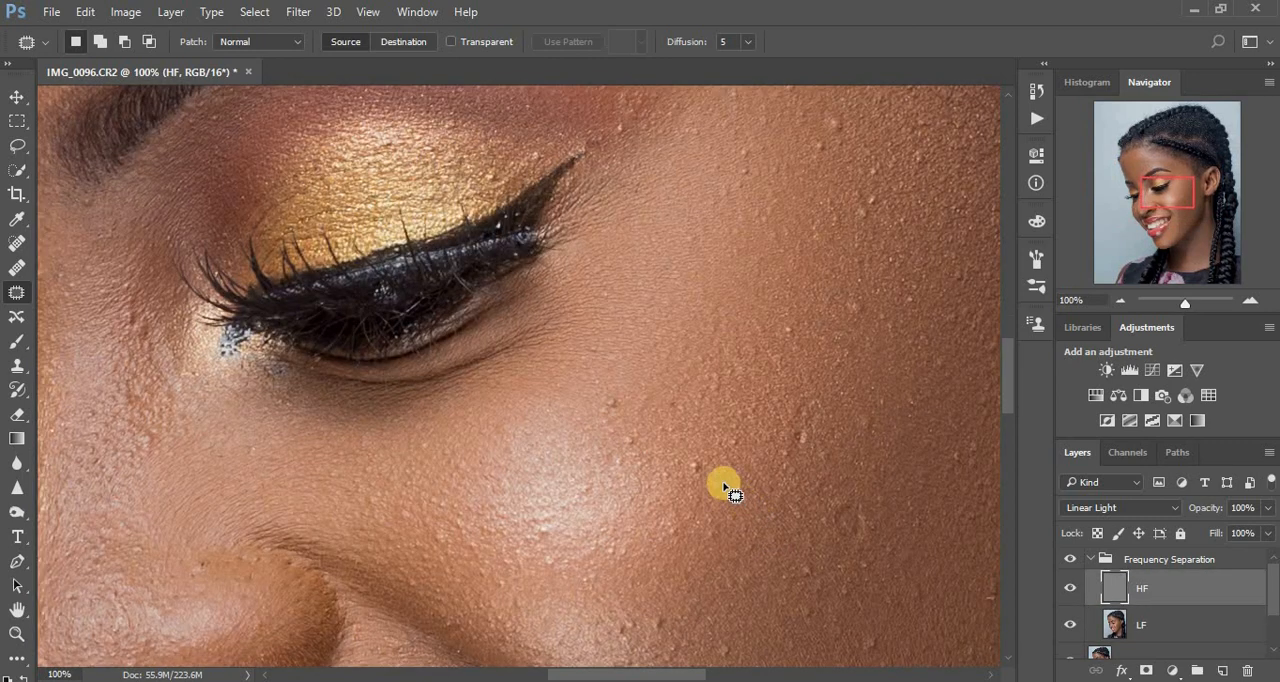
pyautogui.moveTo(708, 460)
pyautogui.mouseDown()
pyautogui.moveTo(720, 494)
pyautogui.moveTo(664, 432)
pyautogui.moveTo(620, 434)
pyautogui.moveTo(634, 456)
pyautogui.moveTo(639, 428)
pyautogui.moveTo(633, 442)
pyautogui.moveTo(657, 462)
pyautogui.mouseUp()
pyautogui.moveTo(612, 388)
pyautogui.mouseDown()
pyautogui.moveTo(597, 410)
pyautogui.moveTo(630, 366)
pyautogui.mouseUp()
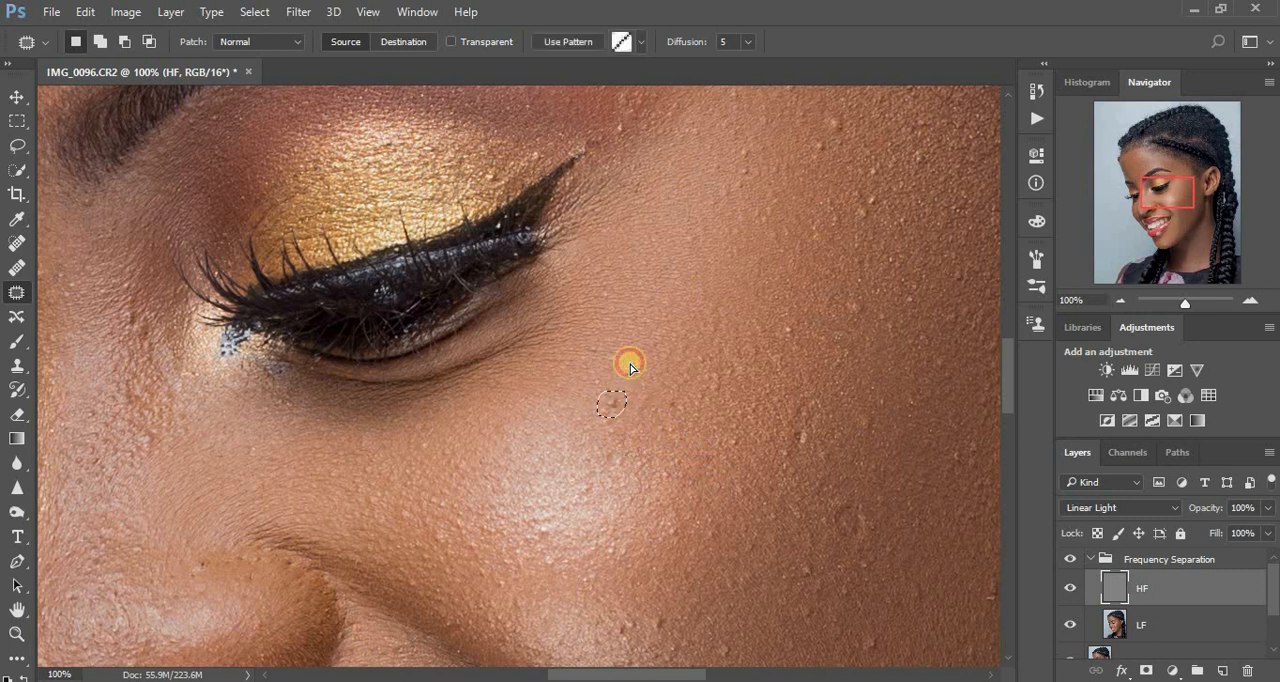
pyautogui.moveTo(635, 613)
pyautogui.mouseDown()
pyautogui.moveTo(621, 641)
pyautogui.moveTo(637, 621)
pyautogui.moveTo(628, 627)
pyautogui.moveTo(627, 609)
pyautogui.moveTo(649, 631)
pyautogui.moveTo(676, 609)
pyautogui.moveTo(664, 621)
pyautogui.moveTo(682, 580)
pyautogui.mouseUp()
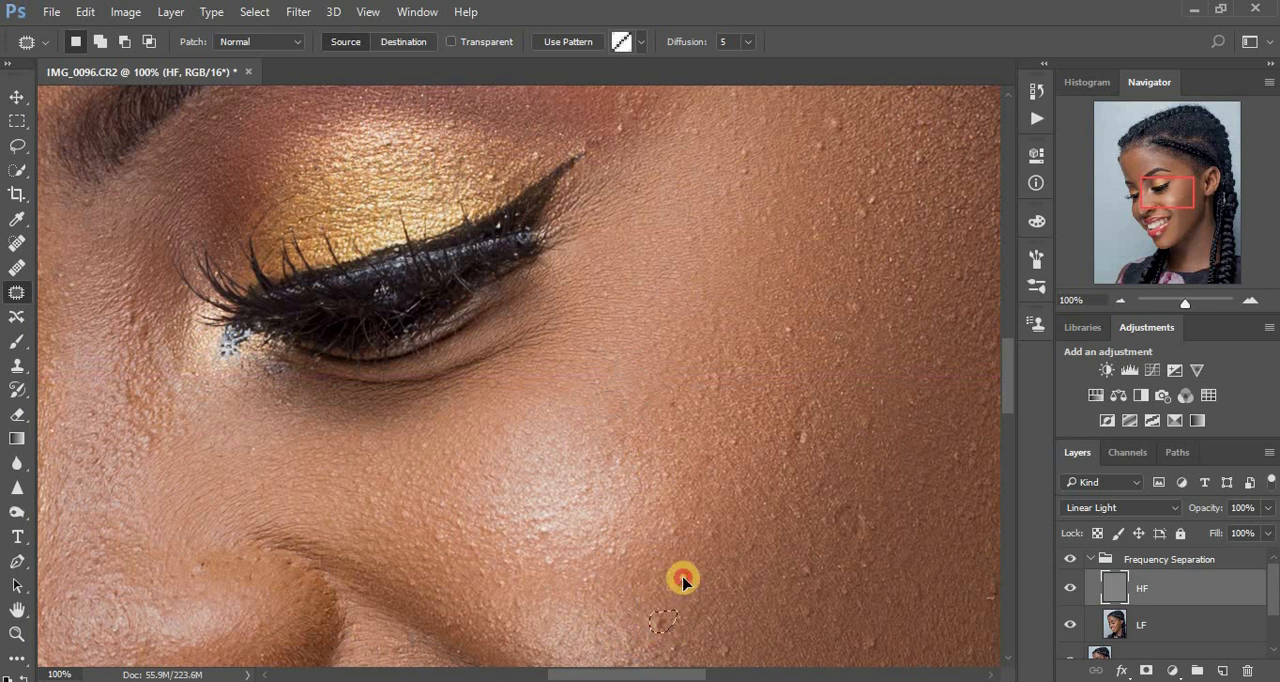
pyautogui.moveTo(732, 632)
pyautogui.mouseDown()
pyautogui.moveTo(710, 661)
pyautogui.moveTo(742, 654)
pyautogui.moveTo(726, 613)
pyautogui.mouseUp()
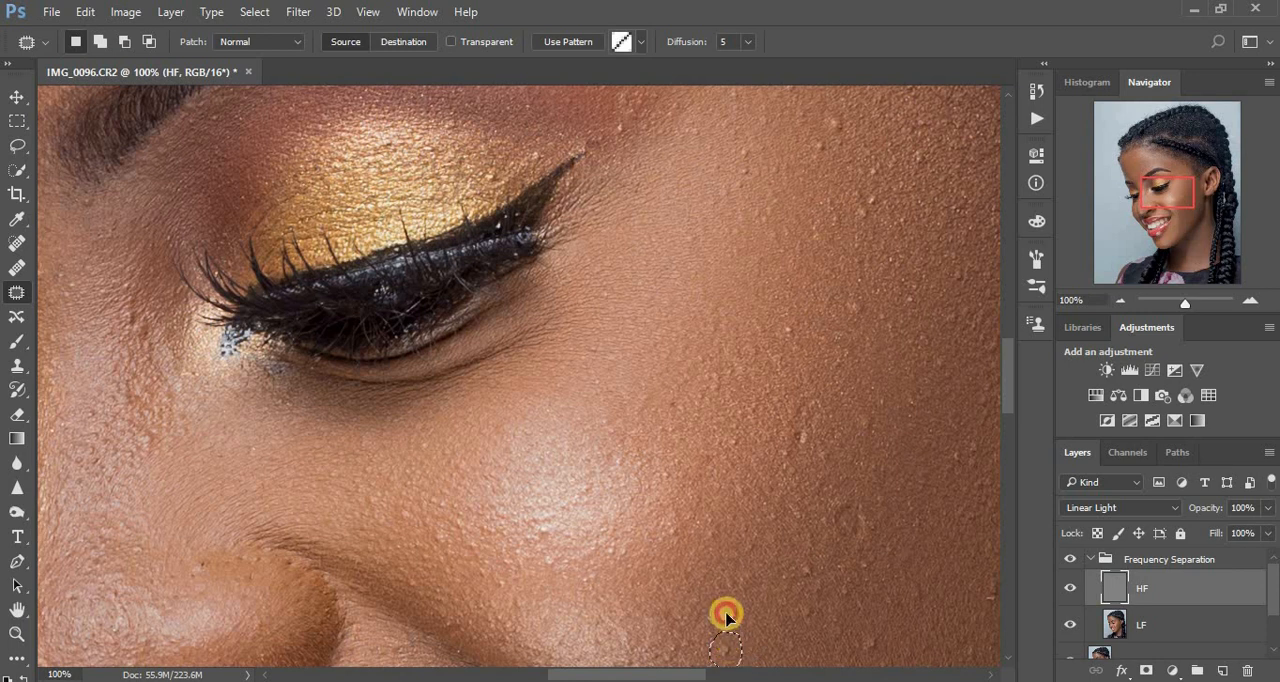
# Patch the larger bumps and blemish marks across the outer cheek between the highlight and the ear.
pyautogui.moveTo(879, 635)
pyautogui.mouseDown()
pyautogui.moveTo(894, 638)
pyautogui.moveTo(903, 613)
pyautogui.mouseUp()
pyautogui.moveTo(800, 563)
pyautogui.mouseDown()
pyautogui.moveTo(823, 580)
pyautogui.moveTo(803, 571)
pyautogui.moveTo(831, 534)
pyautogui.moveTo(851, 514)
pyautogui.moveTo(851, 542)
pyautogui.moveTo(891, 506)
pyautogui.mouseUp()
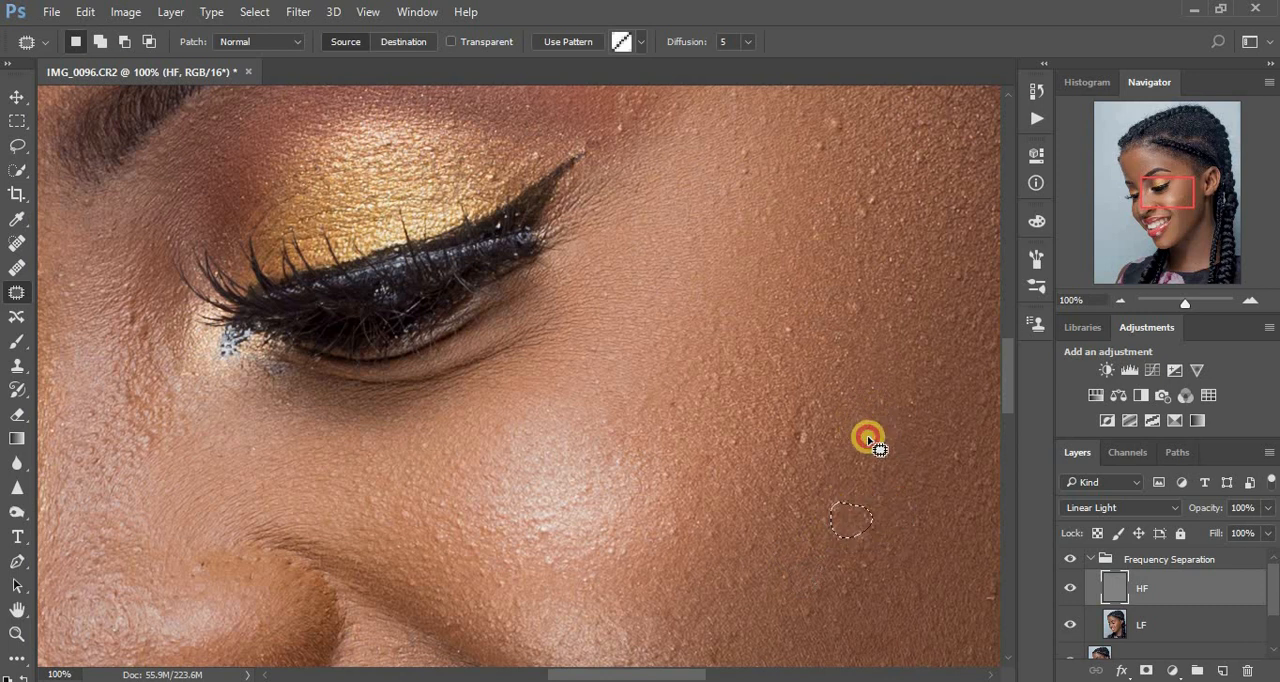
pyautogui.moveTo(868, 440)
pyautogui.mouseDown()
pyautogui.moveTo(876, 426)
pyautogui.moveTo(896, 431)
pyautogui.mouseUp()
pyautogui.moveTo(791, 425)
pyautogui.mouseDown()
pyautogui.moveTo(808, 454)
pyautogui.moveTo(799, 425)
pyautogui.mouseUp()
pyautogui.moveTo(806, 430); pyautogui.dragTo(851, 430)
pyautogui.moveTo(779, 468); pyautogui.dragTo(811, 449)
pyautogui.moveTo(844, 301); pyautogui.dragTo(880, 333)
pyautogui.moveTo(782, 322); pyautogui.dragTo(799, 313)
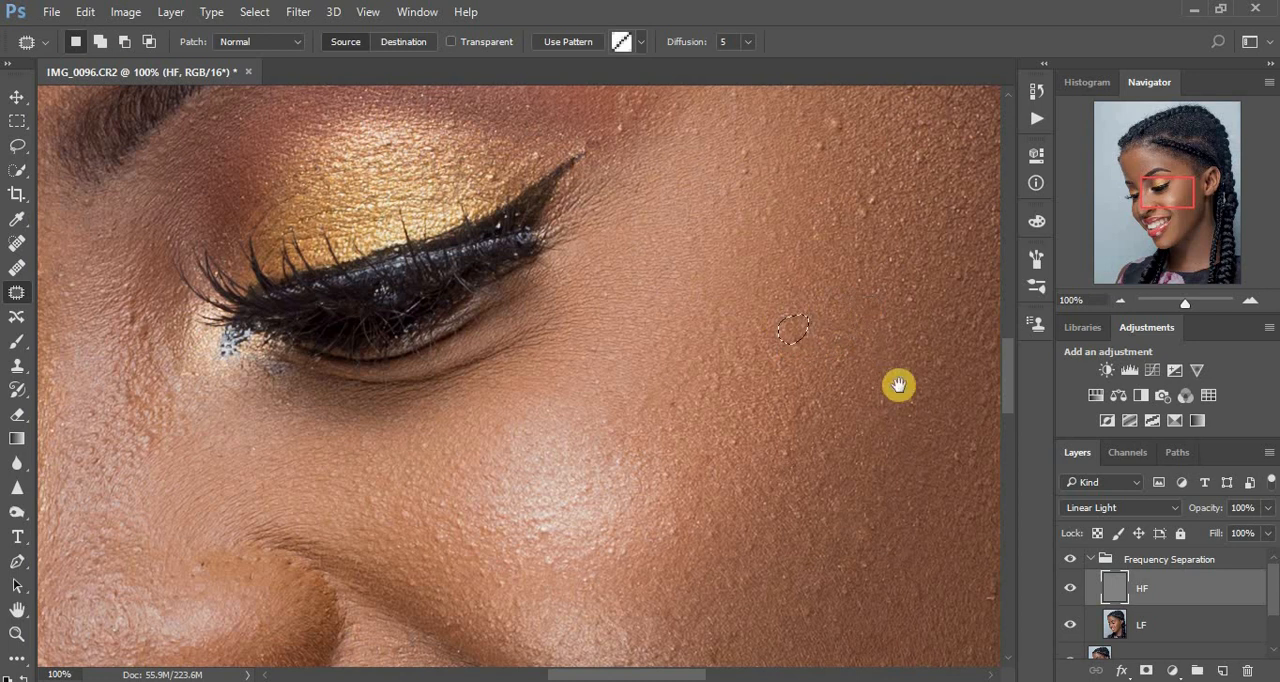
# Patch the remaining bumps on the lower cheek toward the jaw and beside the smile line.
pyautogui.moveTo(898, 385); pyautogui.dragTo(726, 303)
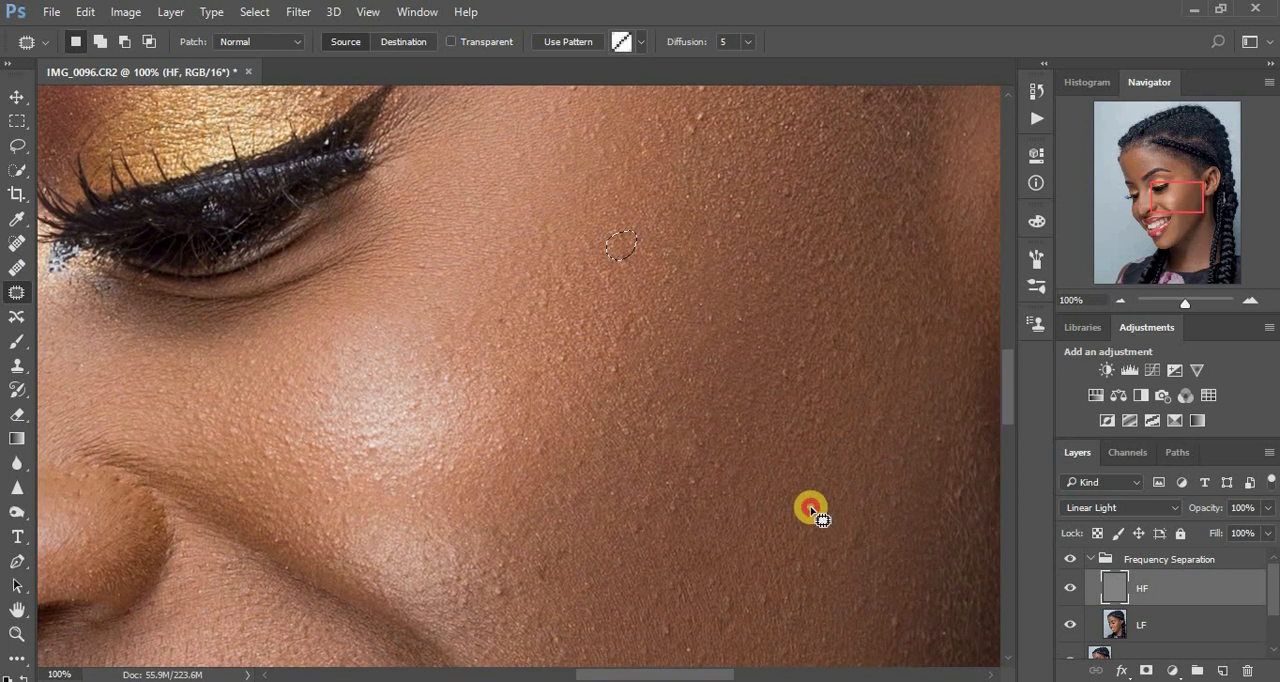
pyautogui.moveTo(810, 510)
pyautogui.mouseDown()
pyautogui.moveTo(845, 485)
pyautogui.moveTo(818, 520)
pyautogui.mouseUp()
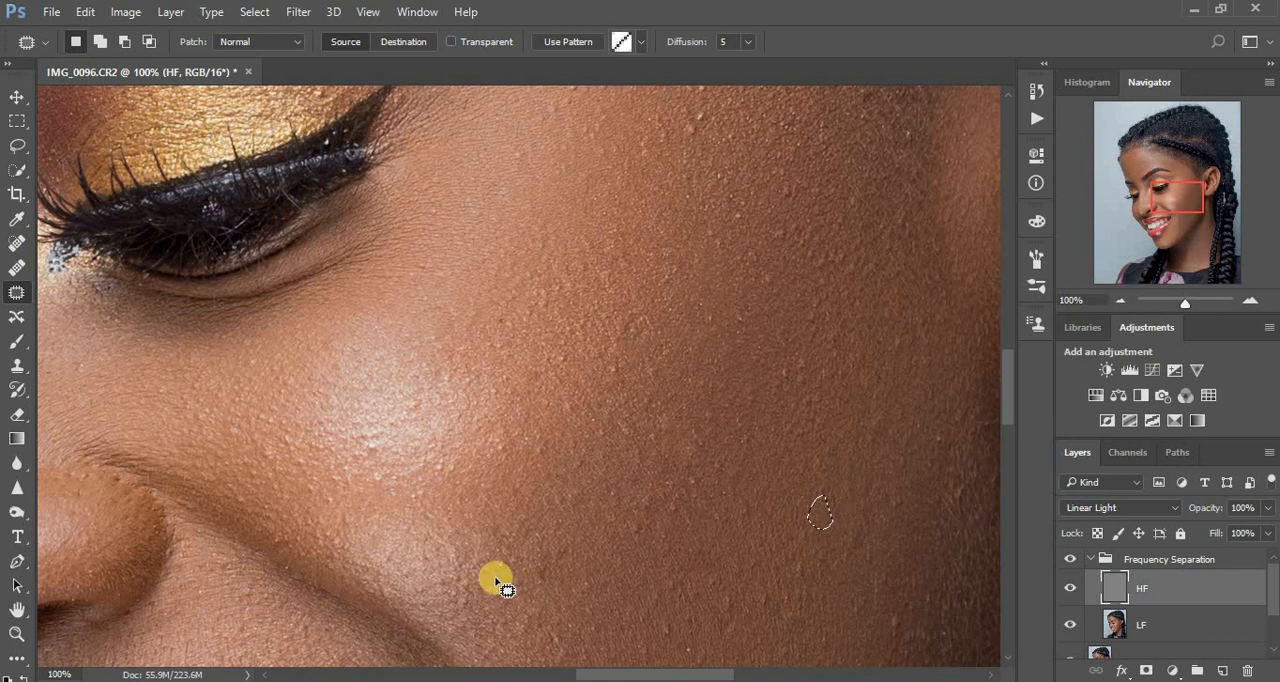
pyautogui.click(517, 588)
pyautogui.moveTo(535, 570)
pyautogui.mouseDown()
pyautogui.moveTo(560, 548)
pyautogui.moveTo(537, 582)
pyautogui.moveTo(560, 560)
pyautogui.moveTo(595, 562)
pyautogui.mouseUp()
# Patch the bumps on the temple between the outer eye corner, the eyebrow tail and the hairline.
pyautogui.click(786, 397)
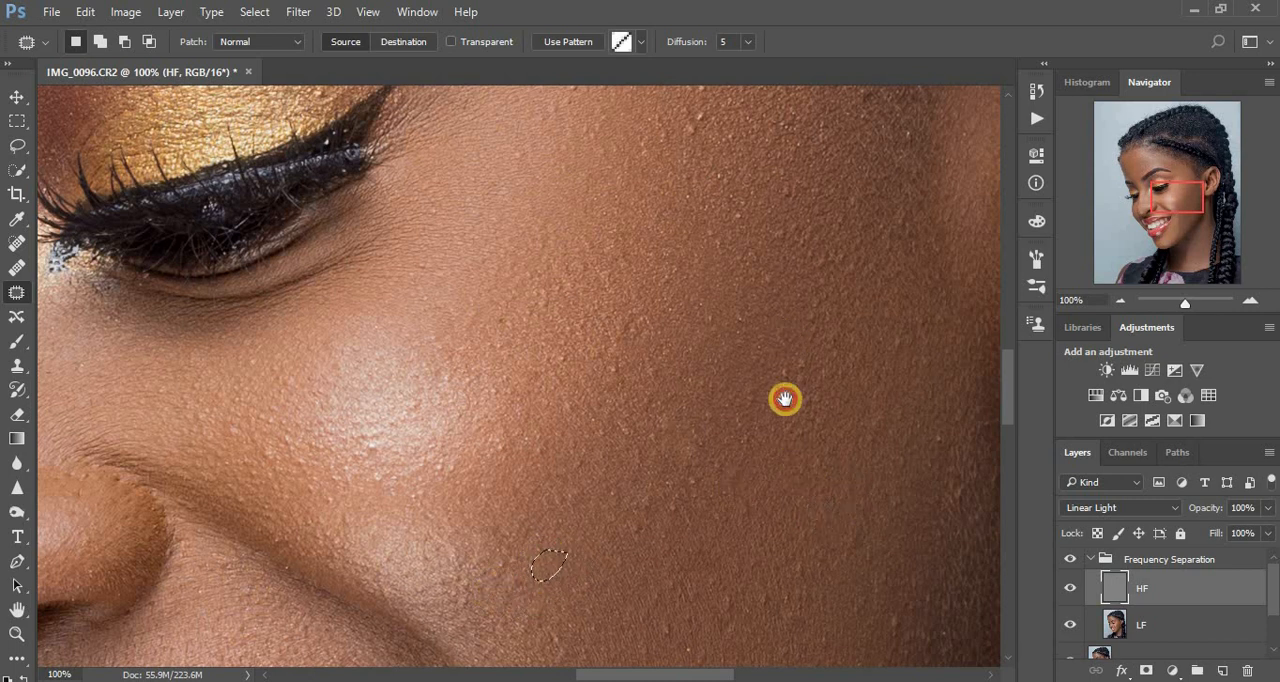
pyautogui.scroll(4, 757, 511)
pyautogui.moveTo(677, 294)
pyautogui.mouseDown()
pyautogui.moveTo(649, 300)
pyautogui.moveTo(669, 294)
pyautogui.moveTo(686, 320)
pyautogui.moveTo(662, 320)
pyautogui.mouseUp()
pyautogui.moveTo(634, 207)
pyautogui.mouseDown()
pyautogui.moveTo(631, 246)
pyautogui.moveTo(631, 220)
pyautogui.moveTo(657, 191)
pyautogui.moveTo(640, 238)
pyautogui.moveTo(660, 251)
pyautogui.moveTo(634, 240)
pyautogui.moveTo(611, 260)
pyautogui.moveTo(610, 232)
pyautogui.mouseUp()
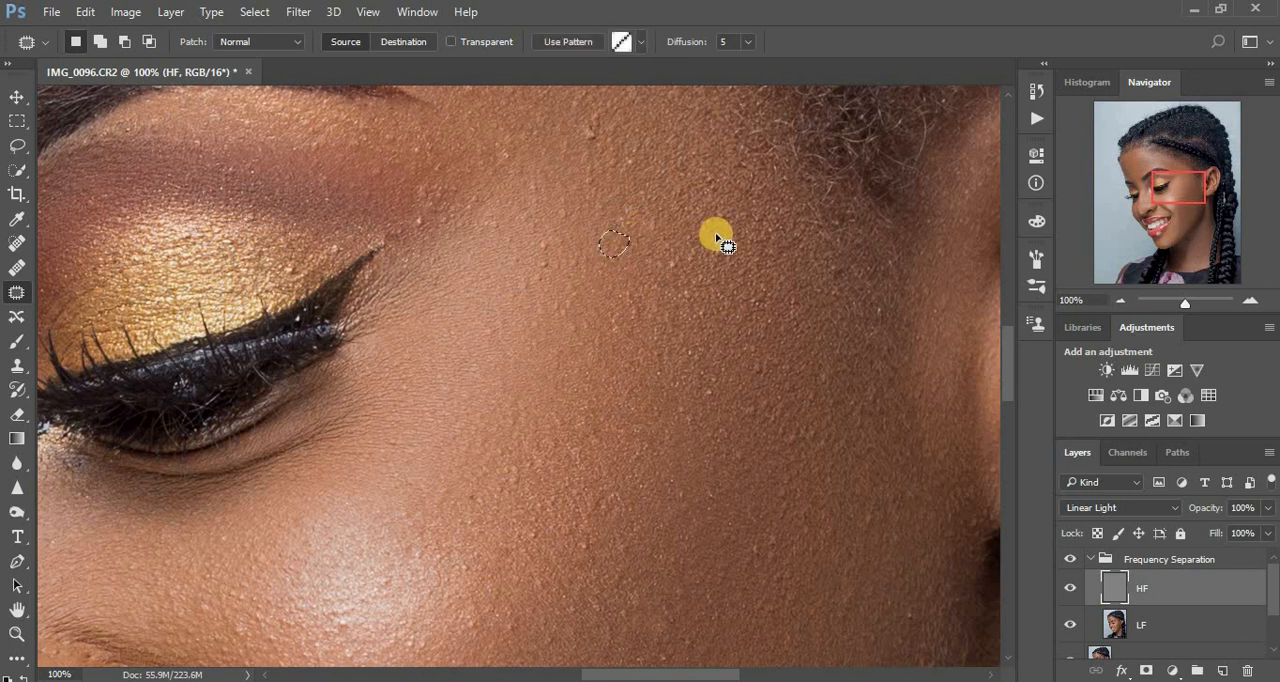
pyautogui.moveTo(730, 209); pyautogui.dragTo(722, 226)
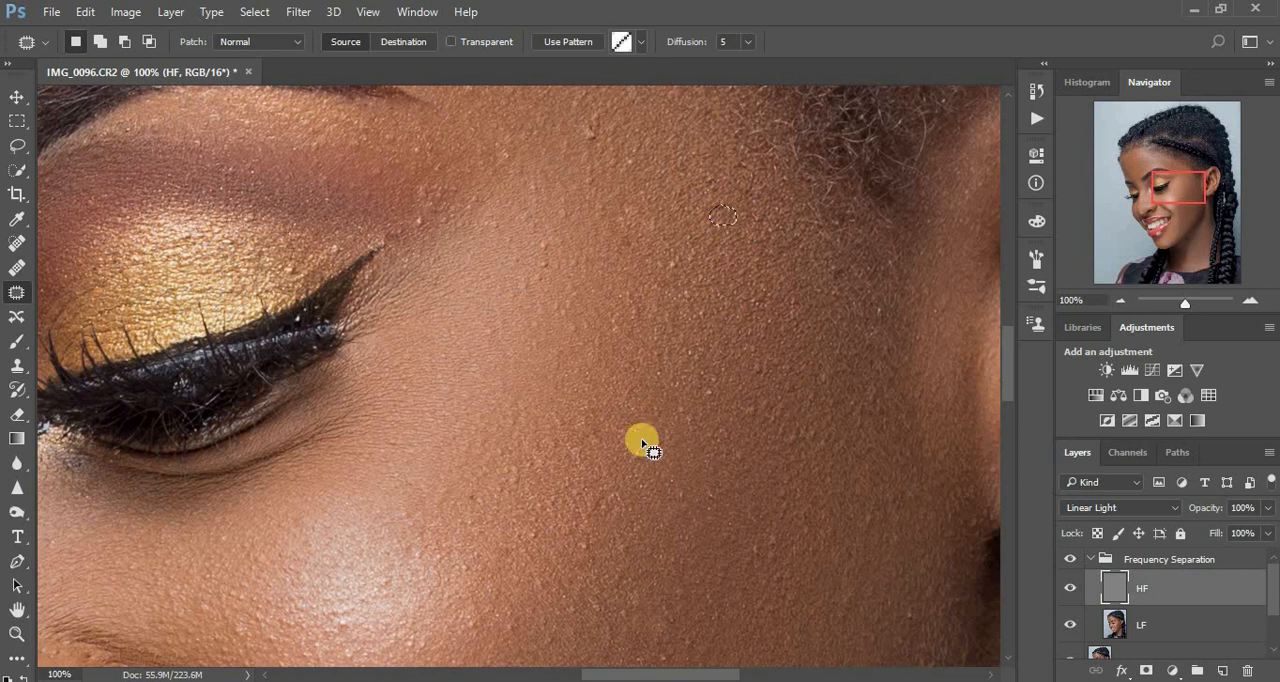
pyautogui.moveTo(638, 308); pyautogui.dragTo(643, 457)
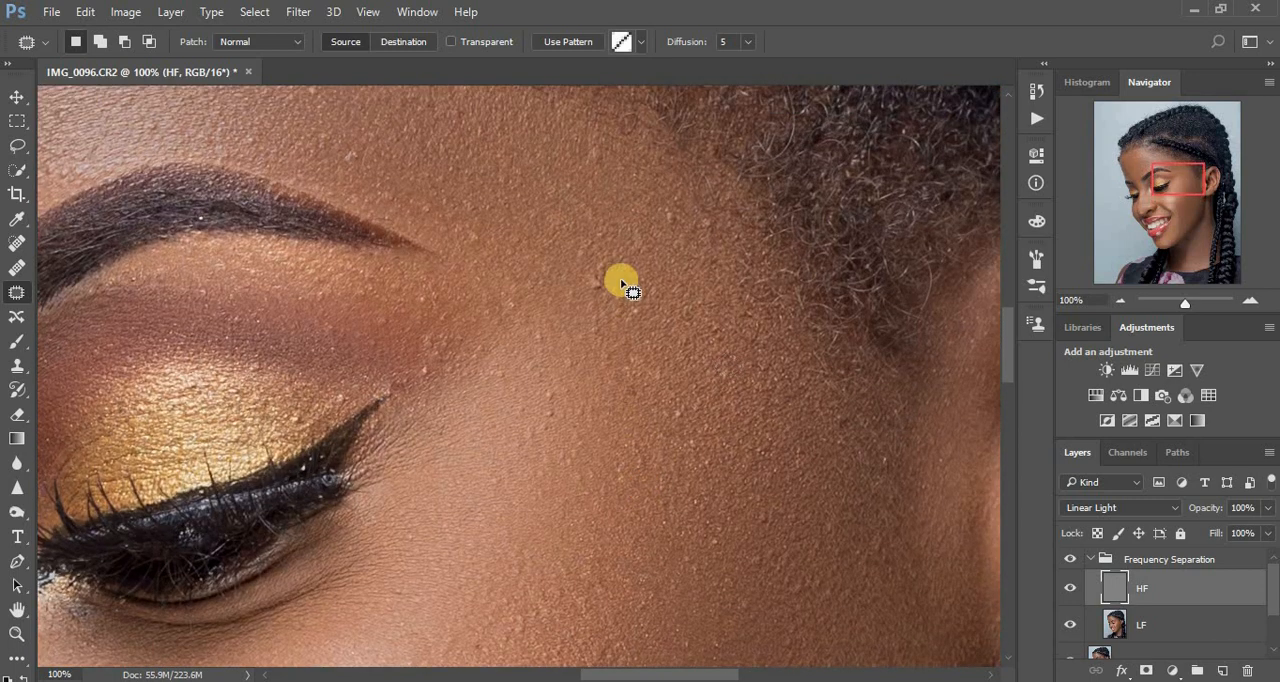
pyautogui.moveTo(592, 261)
pyautogui.mouseDown()
pyautogui.moveTo(590, 298)
pyautogui.moveTo(603, 274)
pyautogui.moveTo(632, 293)
pyautogui.mouseUp()
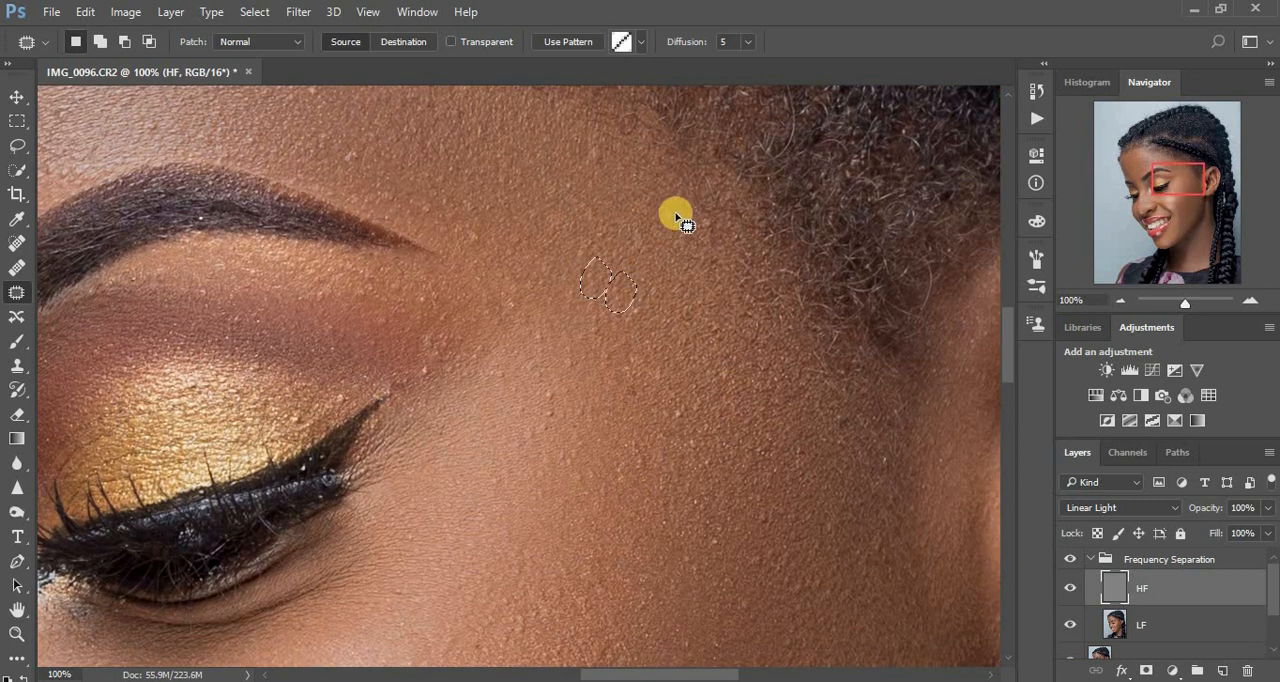
pyautogui.moveTo(677, 199)
pyautogui.mouseDown()
pyautogui.moveTo(654, 224)
pyautogui.moveTo(684, 220)
pyautogui.mouseUp()
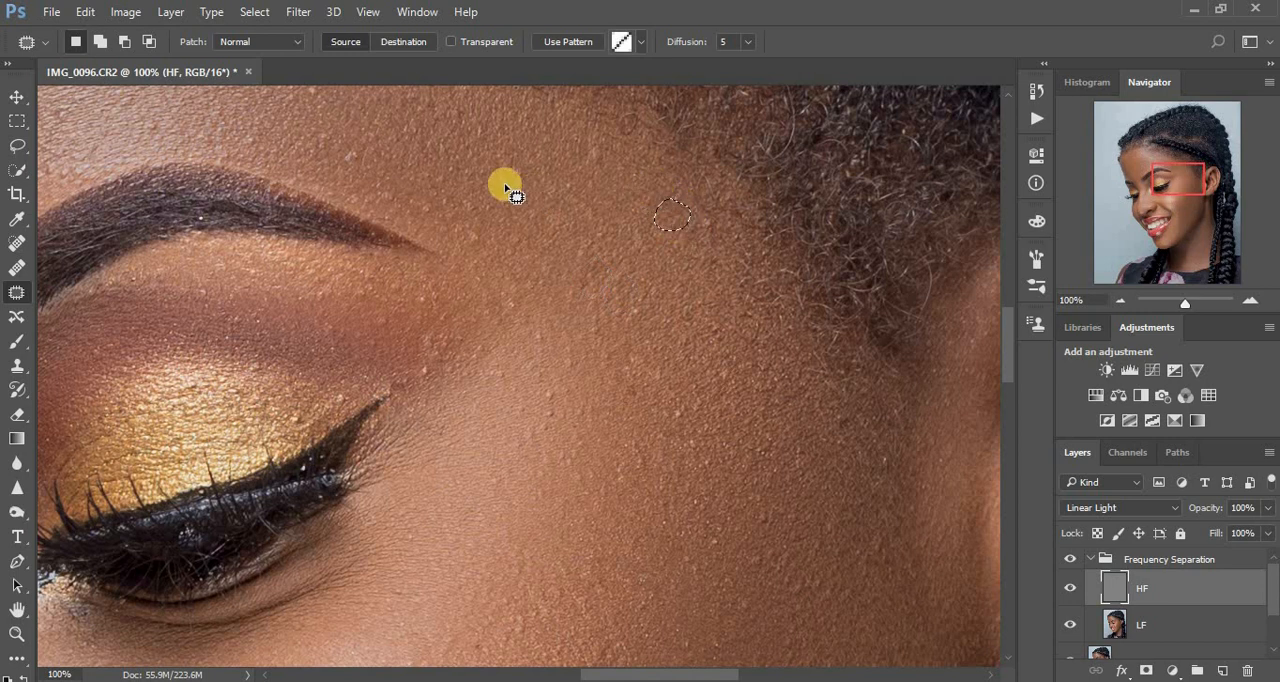
# Patch the raised spots beside the outer eye corner and on the gold eyelid.
pyautogui.moveTo(534, 199); pyautogui.dragTo(645, 250)
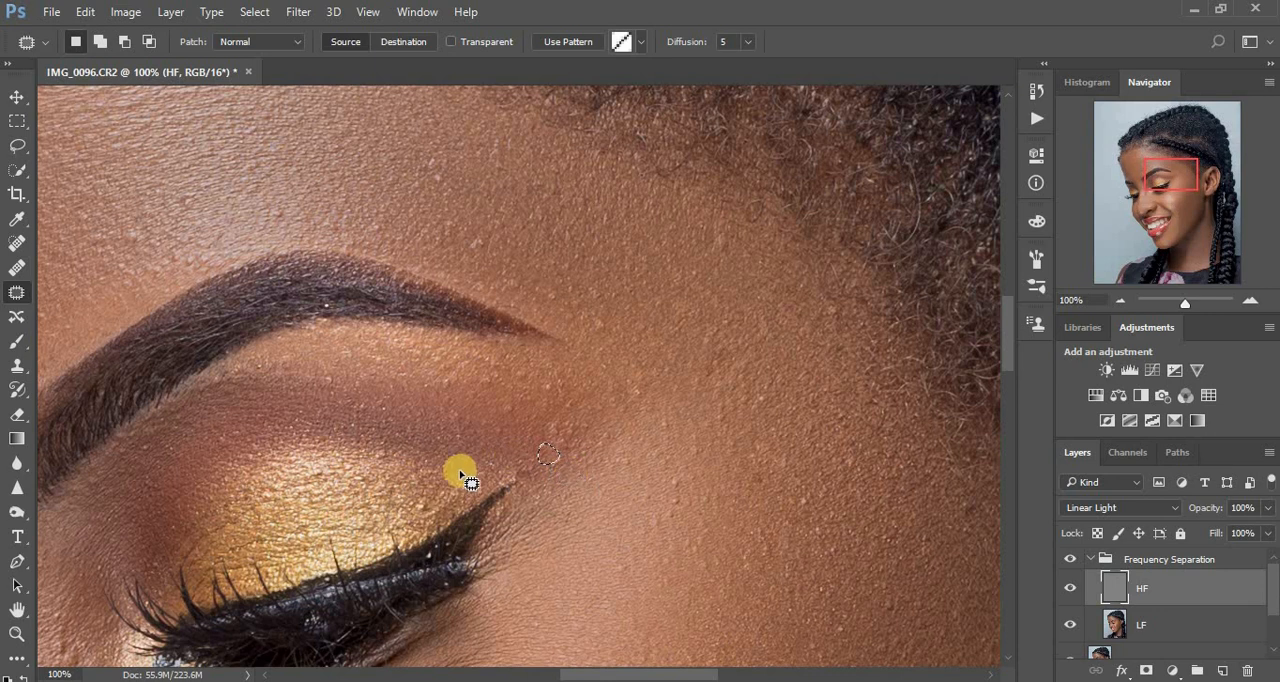
pyautogui.moveTo(457, 484); pyautogui.dragTo(476, 479)
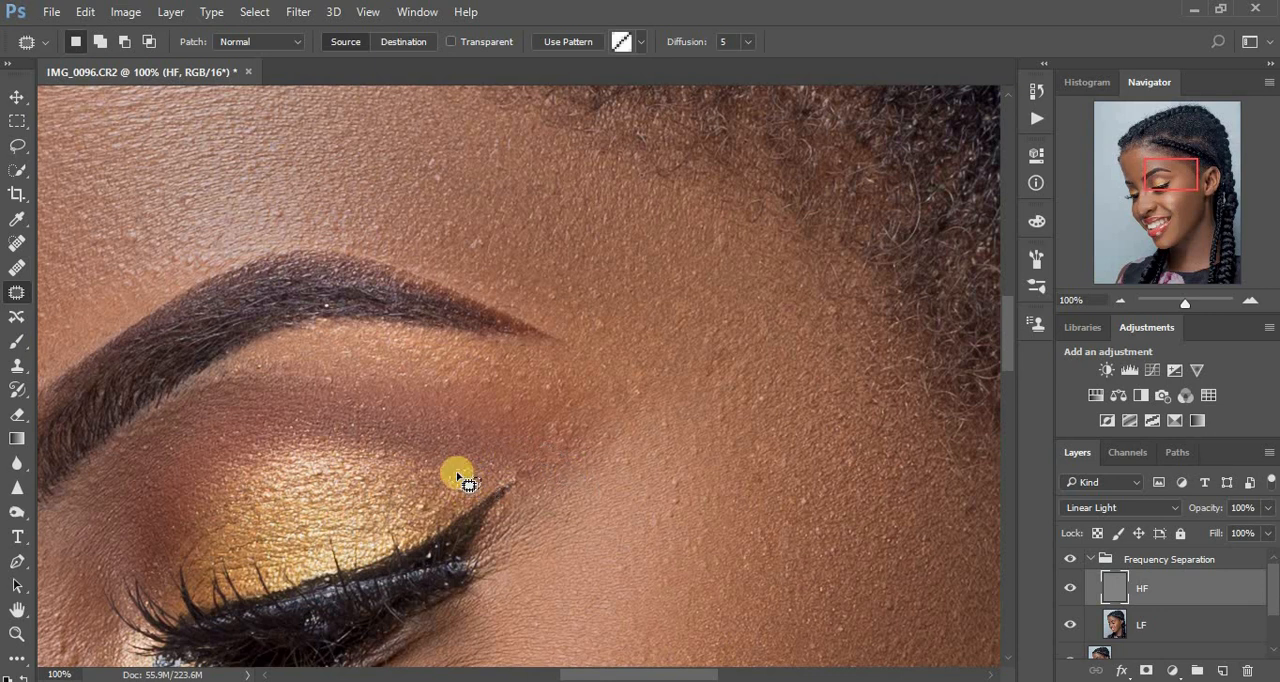
pyautogui.click(425, 517)
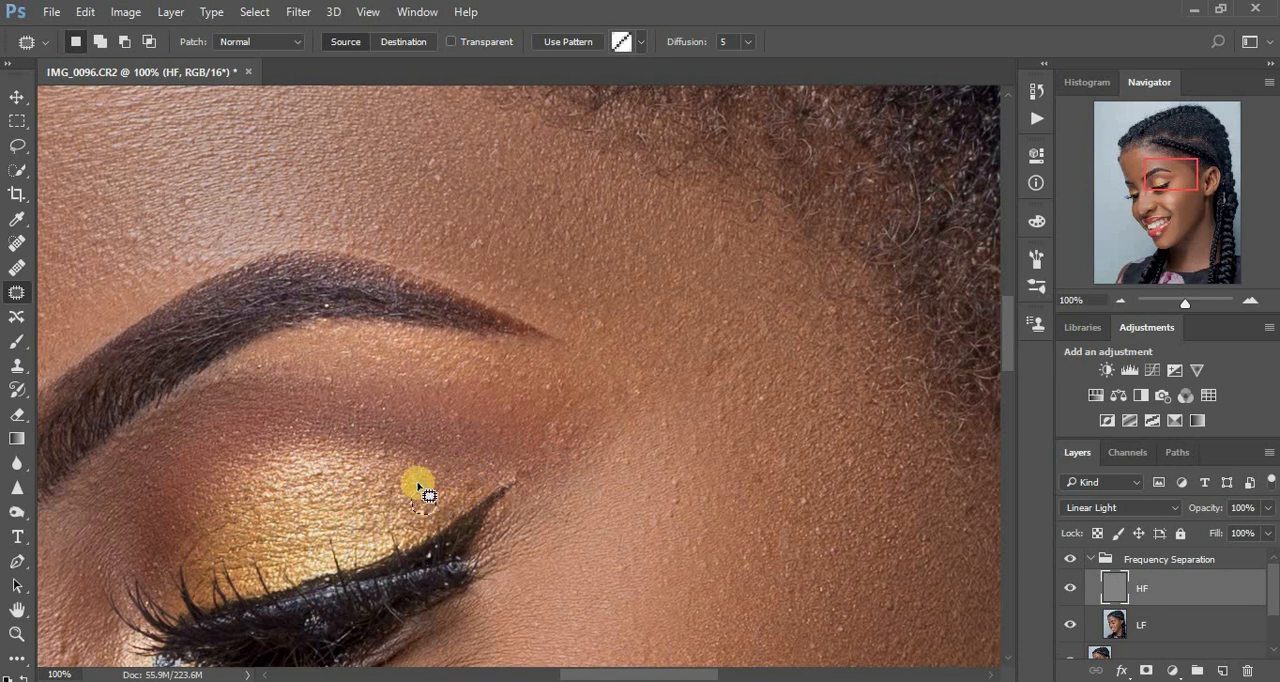
# Patch the uneven skin texture on the forehead above the tail of the eyebrow.
pyautogui.moveTo(480, 235)
pyautogui.mouseDown()
pyautogui.moveTo(472, 252)
pyautogui.moveTo(478, 240)
pyautogui.mouseUp()
pyautogui.moveTo(438, 182); pyautogui.dragTo(689, 230)
pyautogui.click(491, 205)
pyautogui.moveTo(466, 188); pyautogui.dragTo(608, 326)
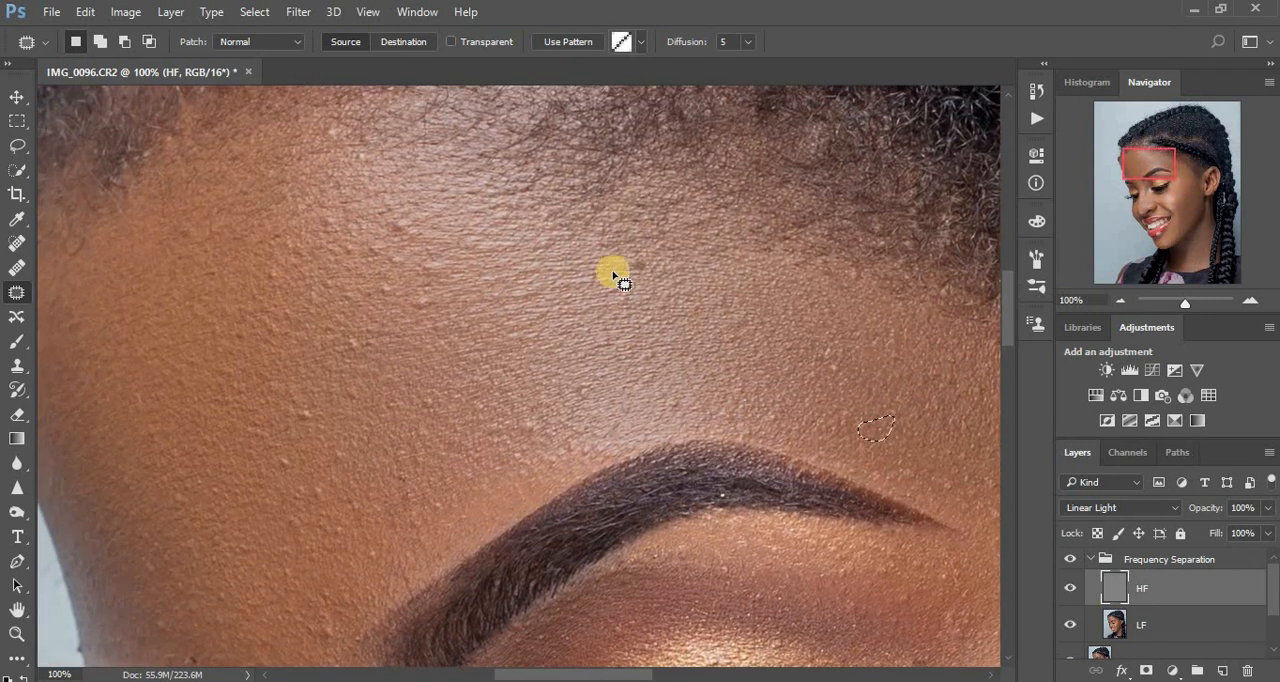
# Patch the bumps and marks across the middle and far side of the forehead, from the hairline toward the brow.
pyautogui.moveTo(641, 251)
pyautogui.mouseDown()
pyautogui.moveTo(399, 238)
pyautogui.moveTo(425, 230)
pyautogui.moveTo(395, 197)
pyautogui.mouseUp()
pyautogui.moveTo(414, 244)
pyautogui.mouseDown()
pyautogui.moveTo(373, 243)
pyautogui.moveTo(373, 263)
pyautogui.moveTo(407, 270)
pyautogui.moveTo(361, 217)
pyautogui.mouseUp()
pyautogui.click(460, 277)
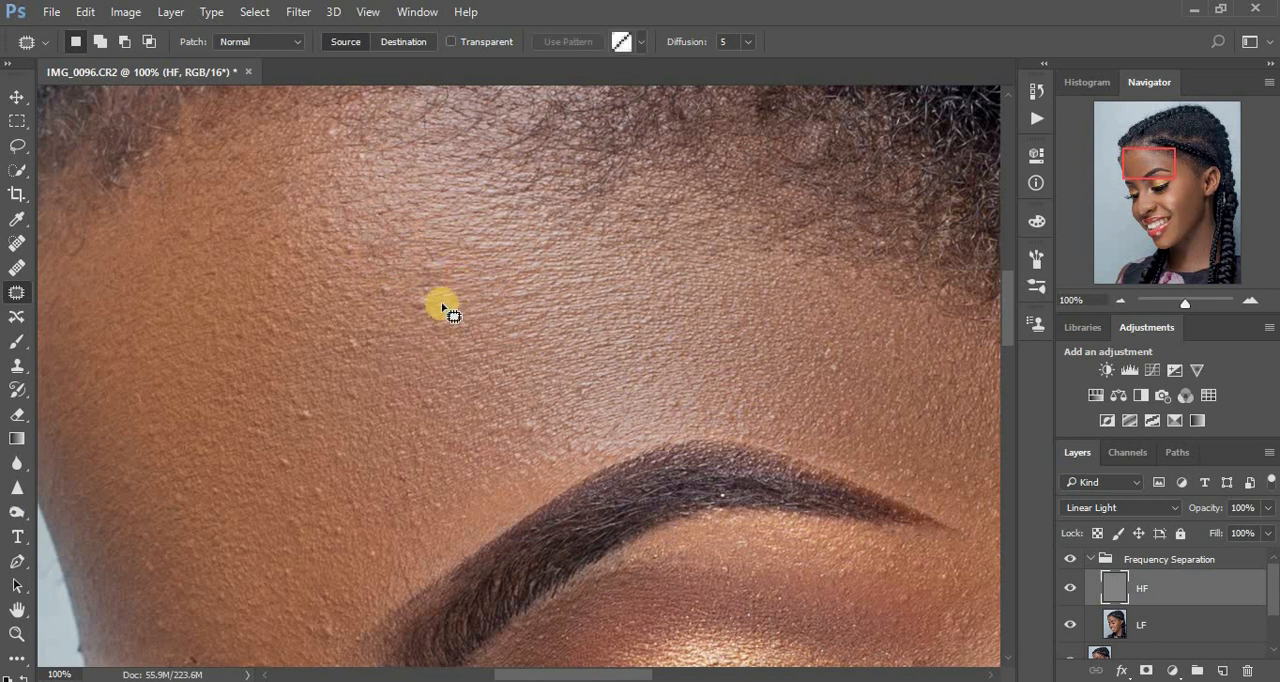
pyautogui.moveTo(442, 303)
pyautogui.mouseDown()
pyautogui.moveTo(404, 303)
pyautogui.moveTo(440, 305)
pyautogui.mouseUp()
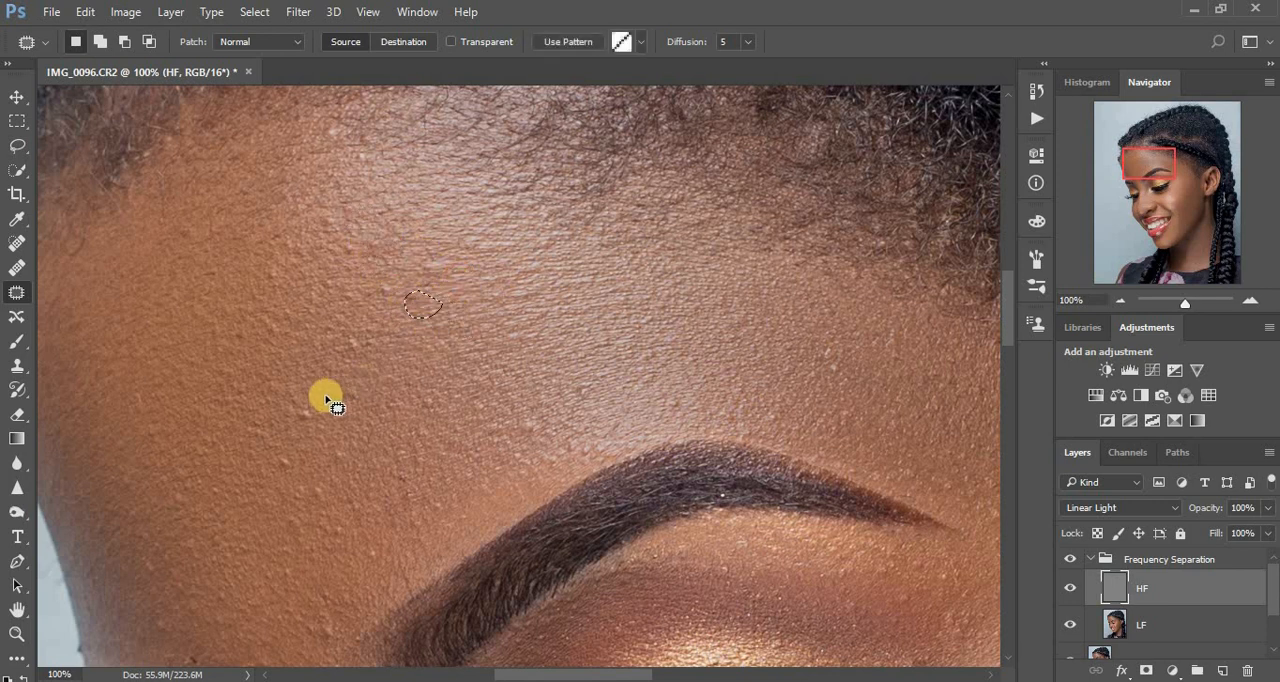
pyautogui.moveTo(320, 405)
pyautogui.mouseDown()
pyautogui.moveTo(297, 429)
pyautogui.moveTo(318, 407)
pyautogui.mouseUp()
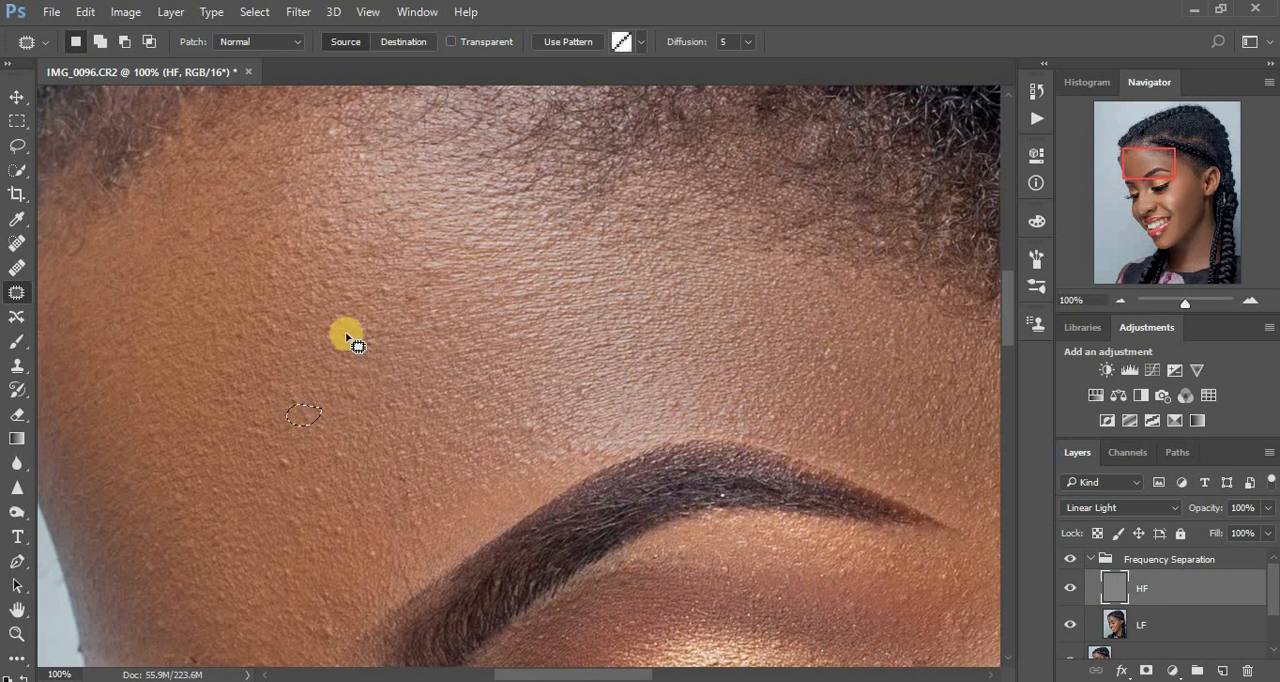
pyautogui.moveTo(343, 338)
pyautogui.mouseDown()
pyautogui.moveTo(369, 338)
pyautogui.moveTo(345, 331)
pyautogui.mouseUp()
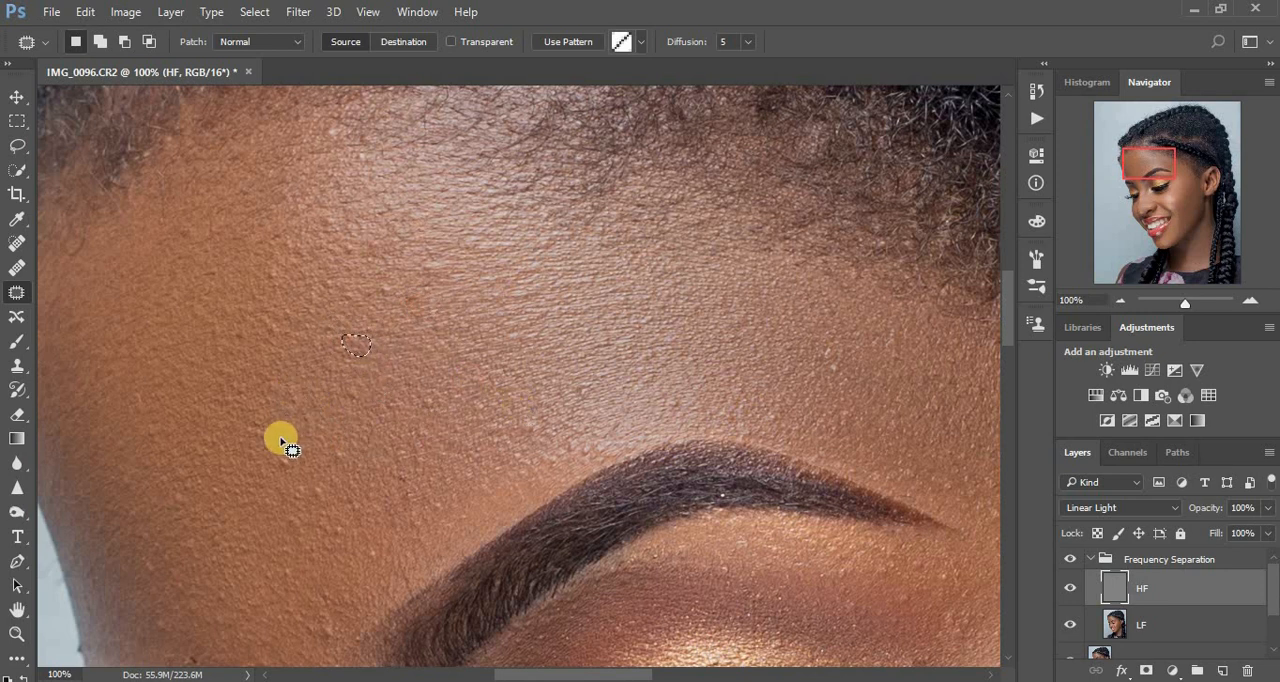
pyautogui.moveTo(283, 442)
pyautogui.mouseDown()
pyautogui.moveTo(305, 466)
pyautogui.moveTo(280, 480)
pyautogui.moveTo(312, 445)
pyautogui.mouseUp()
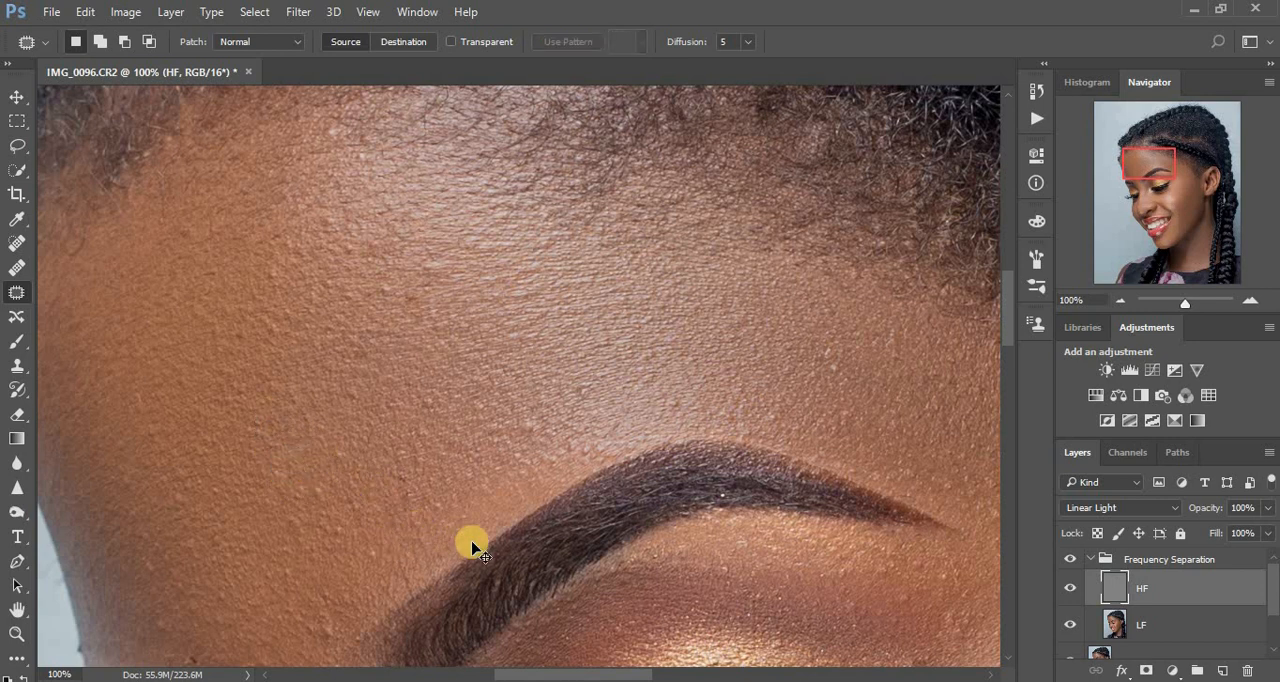
# Patch a larger rough area high on the forehead at 33.33% zoom, deselect it and review the lower face and neck.
pyautogui.scroll(-5, 476, 548)
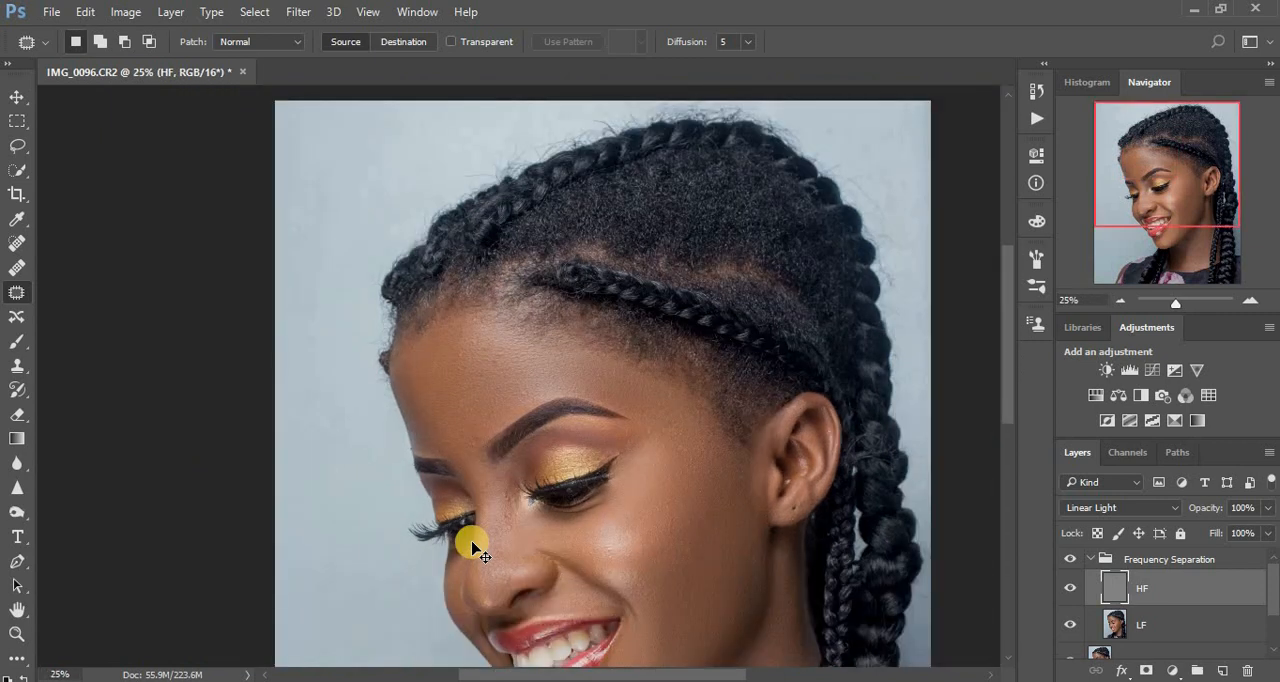
pyautogui.scroll(-1, 476, 548)
pyautogui.scroll(2, 476, 548)
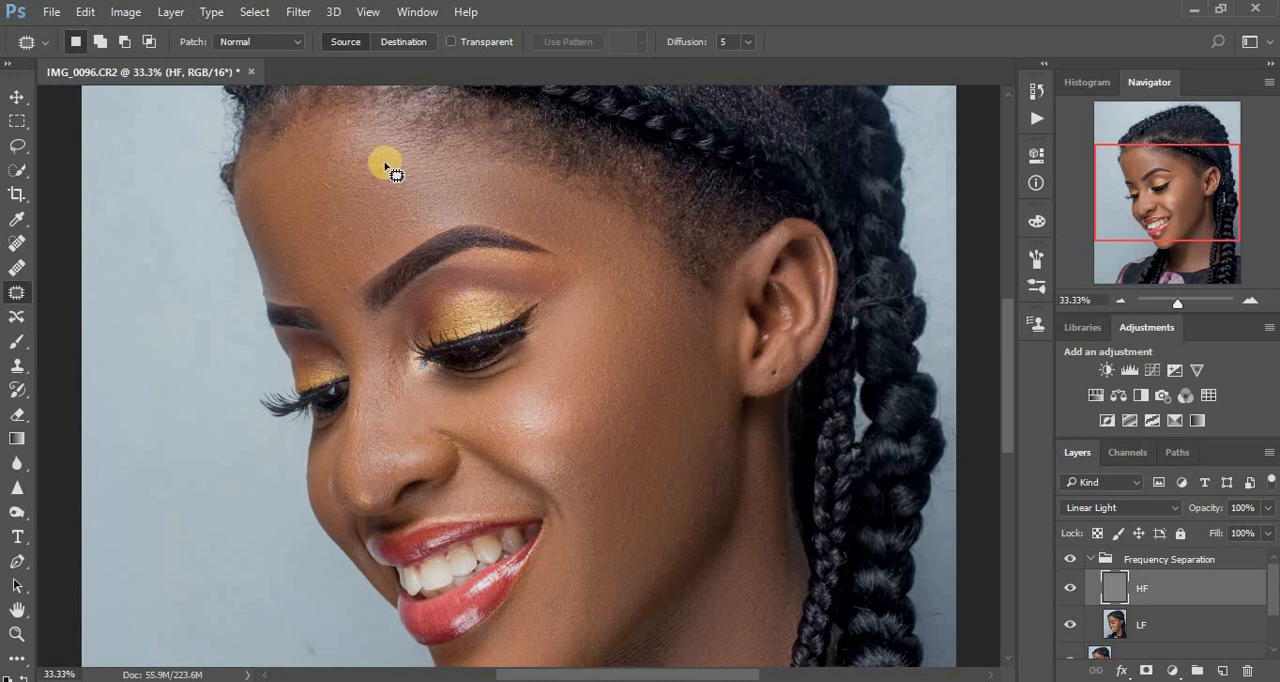
pyautogui.moveTo(389, 181); pyautogui.dragTo(394, 183)
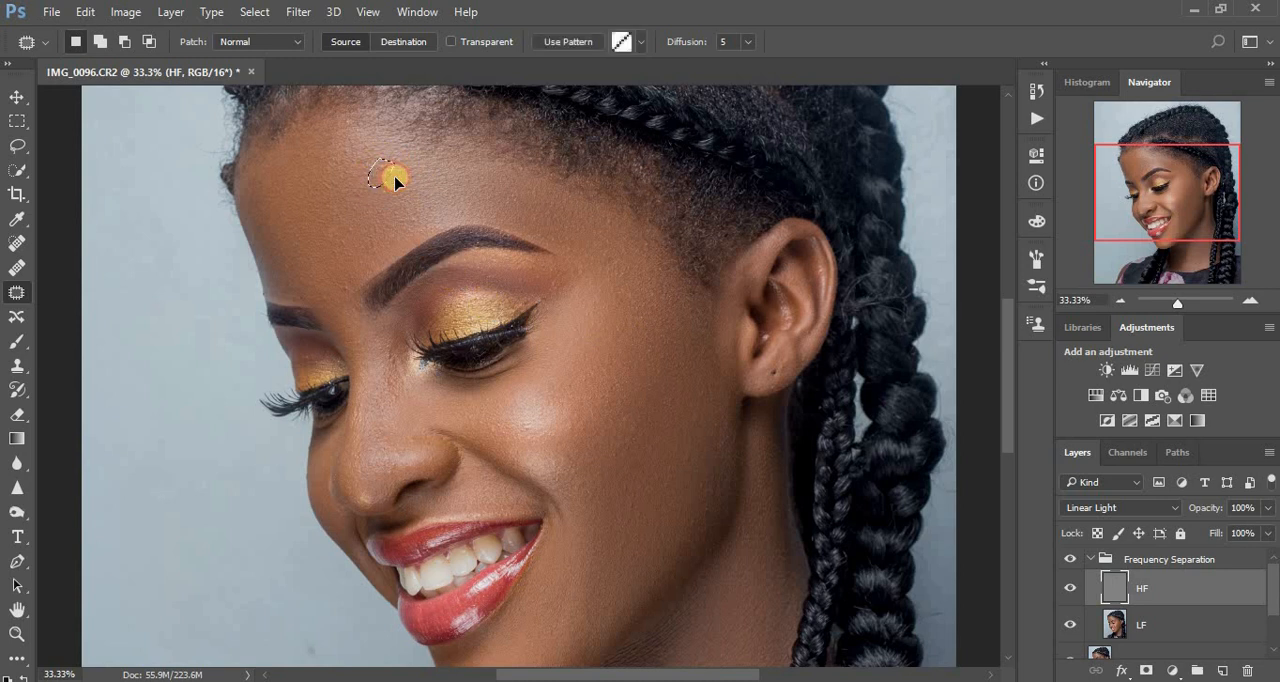
pyautogui.click(511, 212)
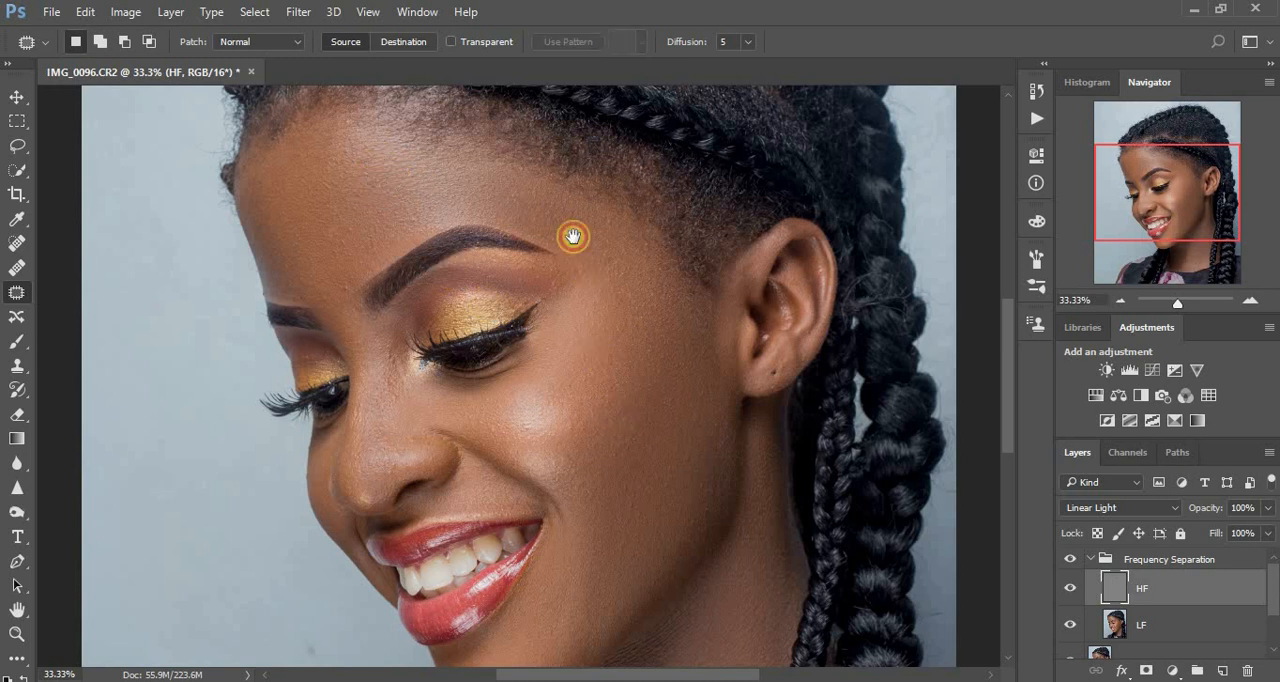
pyautogui.scroll(-3, 571, 234)
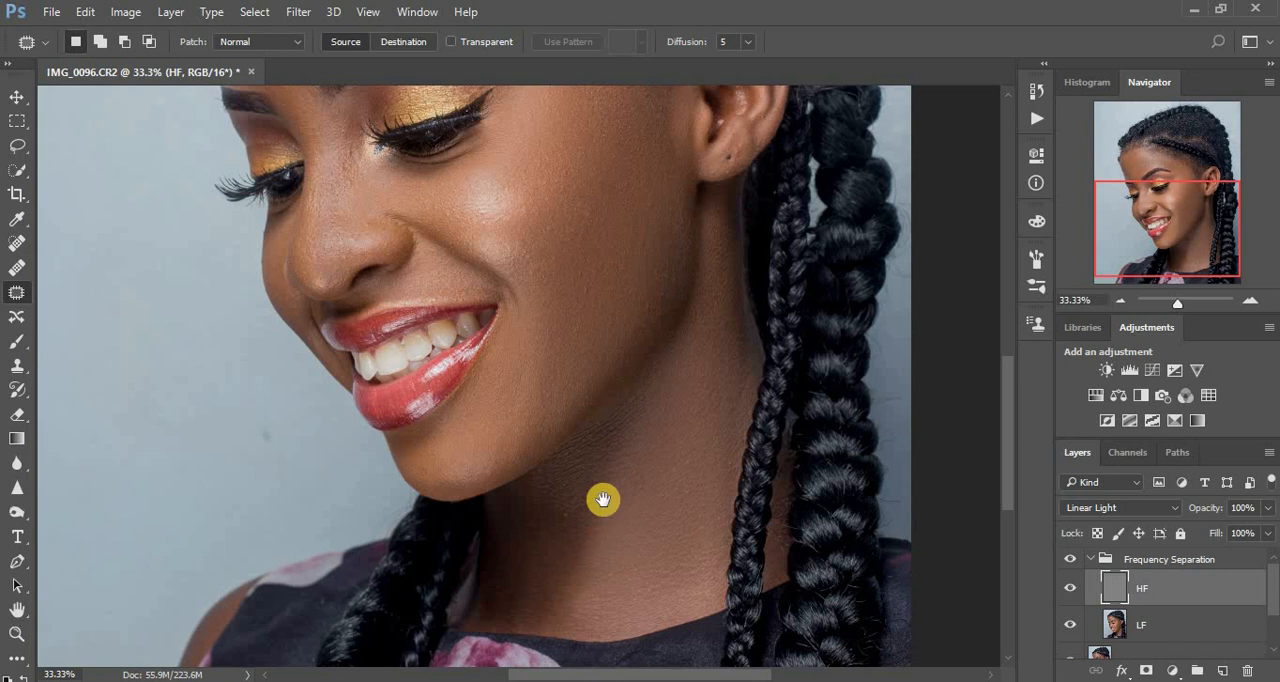
# Patch a small area along the front hairline at the top of the forehead and deselect it.
pyautogui.moveTo(603, 499); pyautogui.dragTo(566, 350)
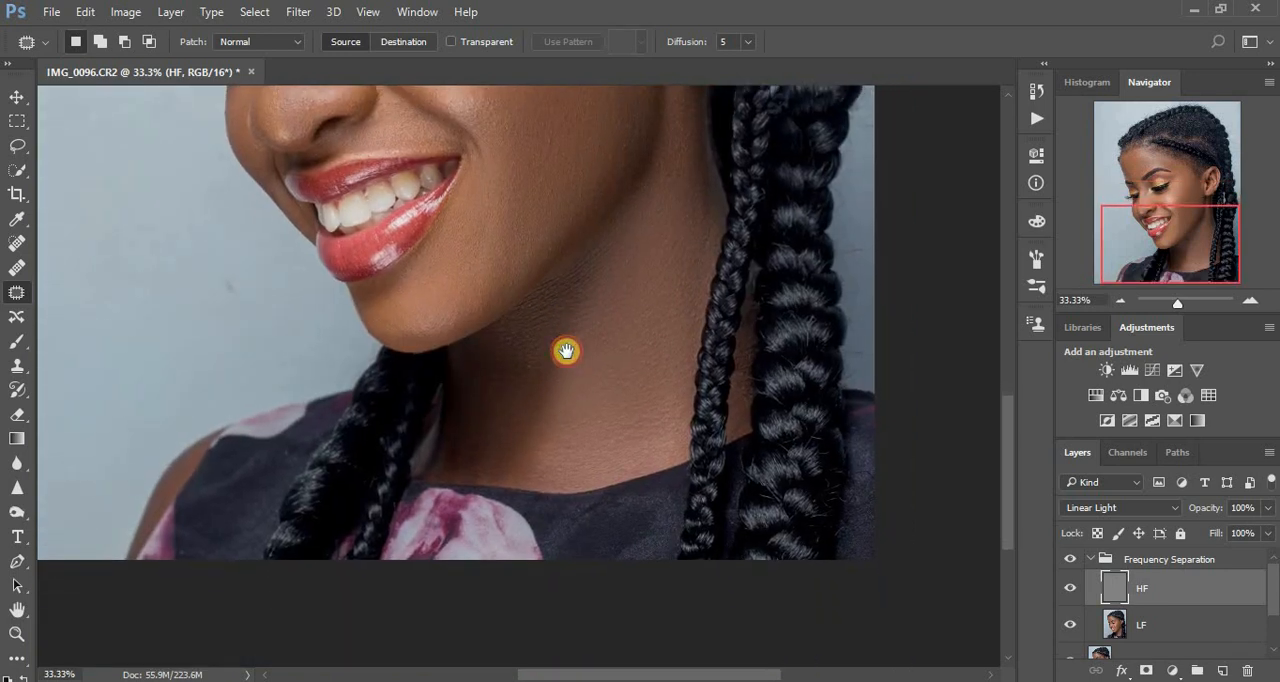
pyautogui.moveTo(569, 417); pyautogui.dragTo(563, 523)
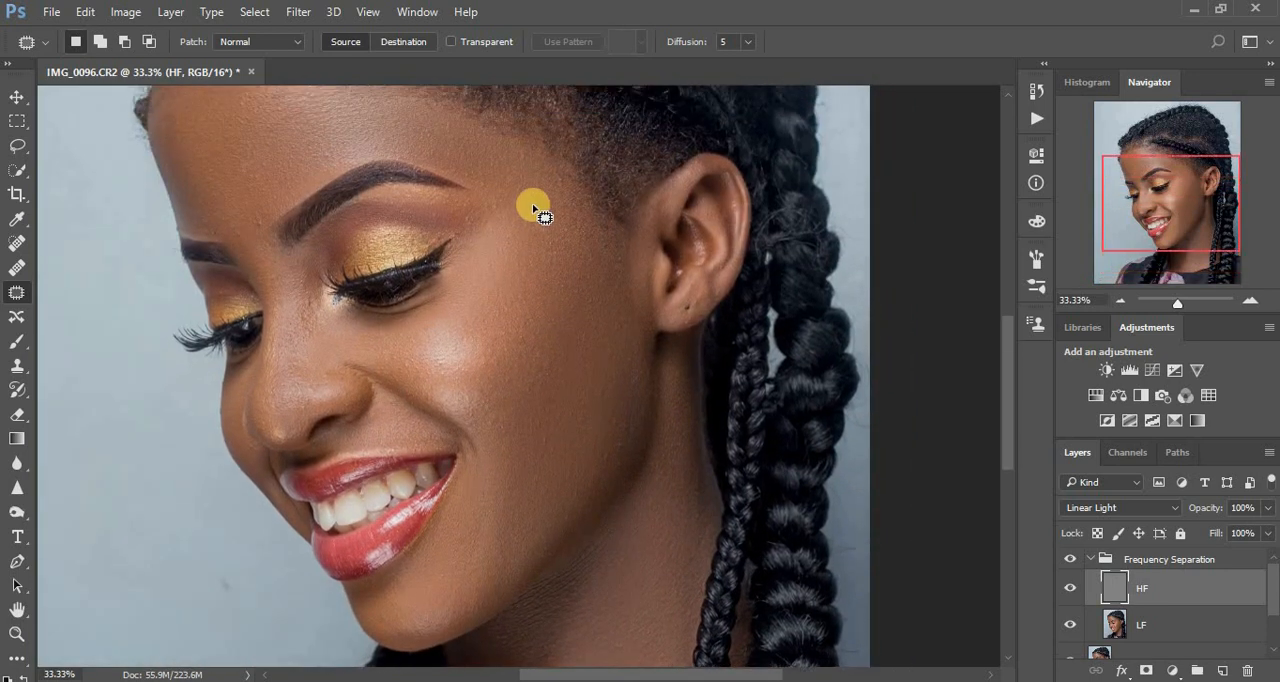
pyautogui.moveTo(563, 171); pyautogui.dragTo(617, 394)
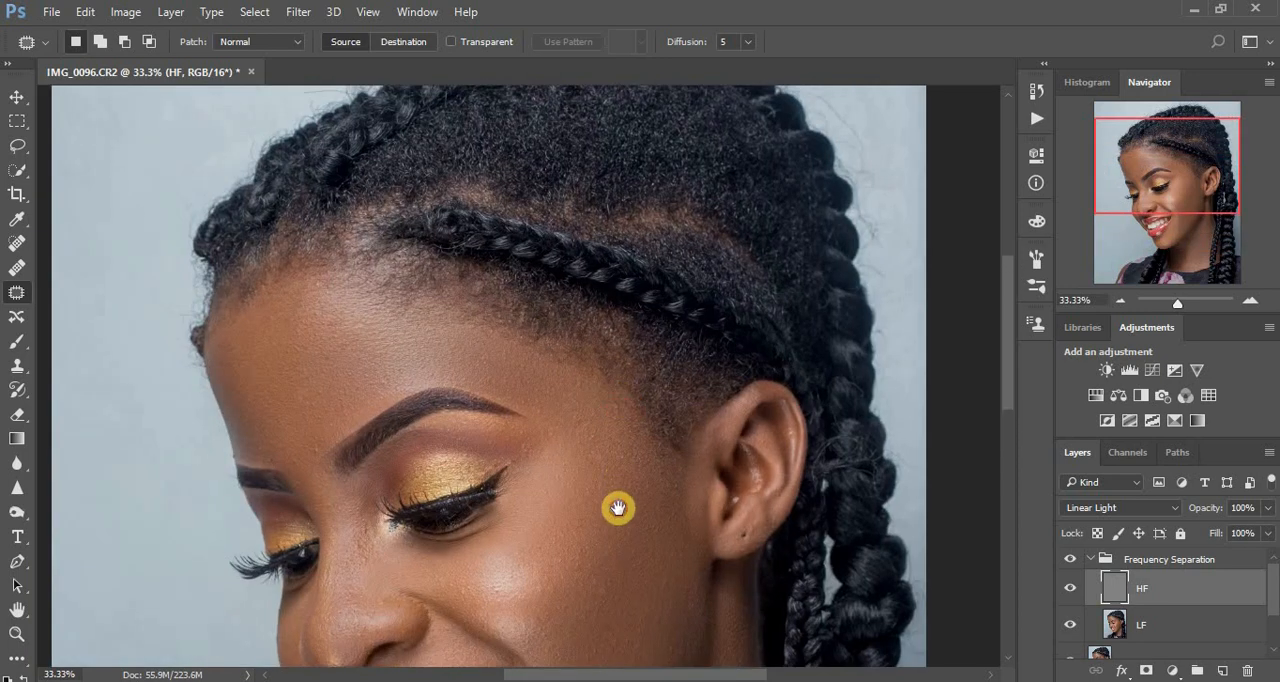
pyautogui.moveTo(618, 508); pyautogui.dragTo(617, 516)
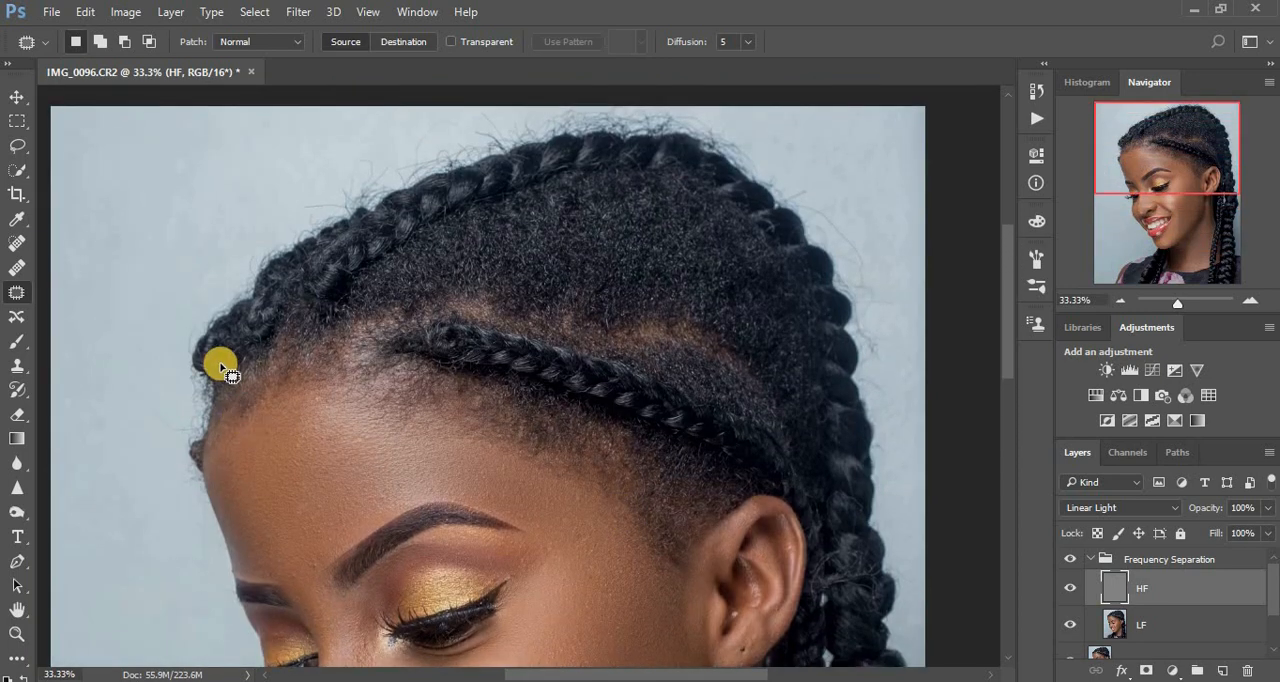
pyautogui.moveTo(212, 367)
pyautogui.mouseDown()
pyautogui.moveTo(220, 351)
pyautogui.moveTo(276, 372)
pyautogui.moveTo(248, 360)
pyautogui.mouseUp()
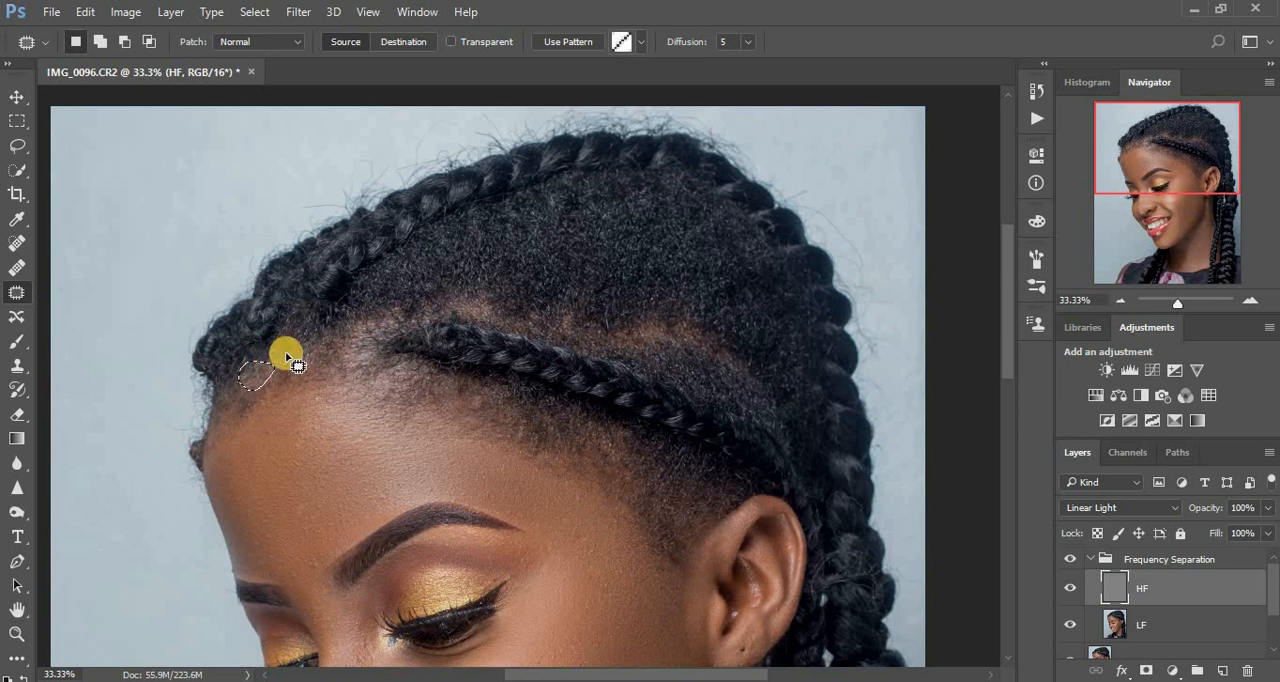
pyautogui.click(321, 366)
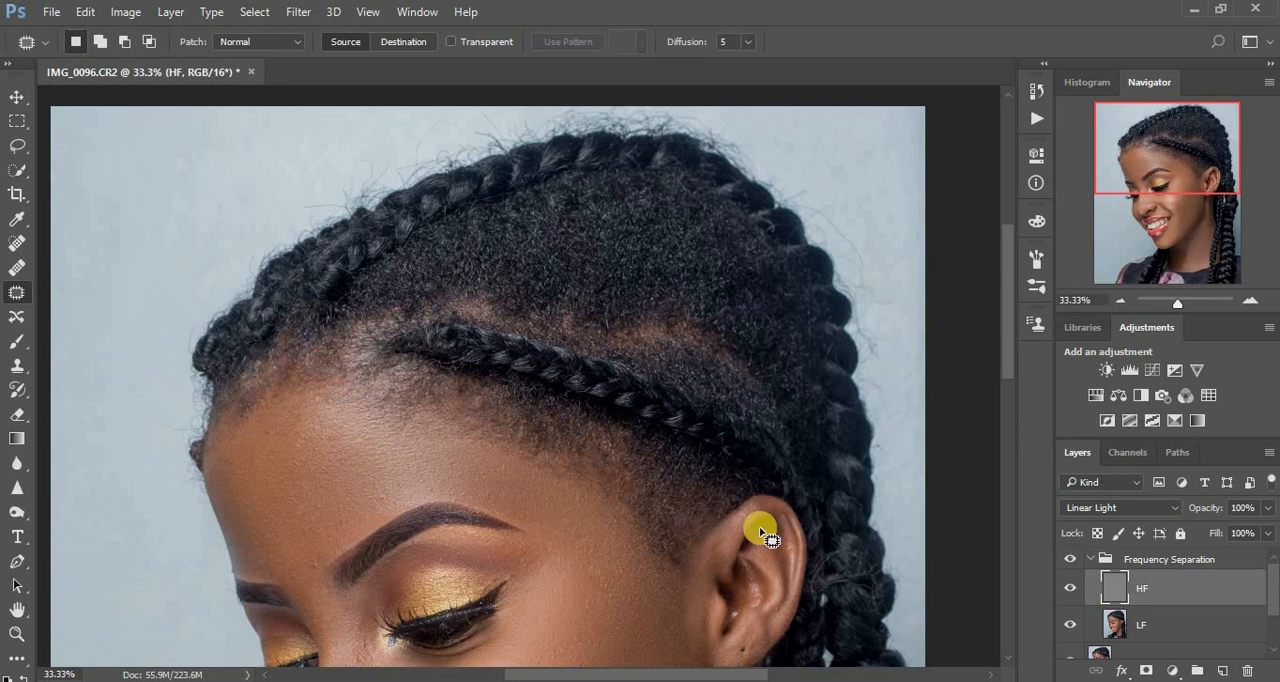
# Patch a small area of the plain backdrop above the front braids and deselect it.
pyautogui.hotkey('ctrl', '-')
pyautogui.hotkey('ctrl', '-')
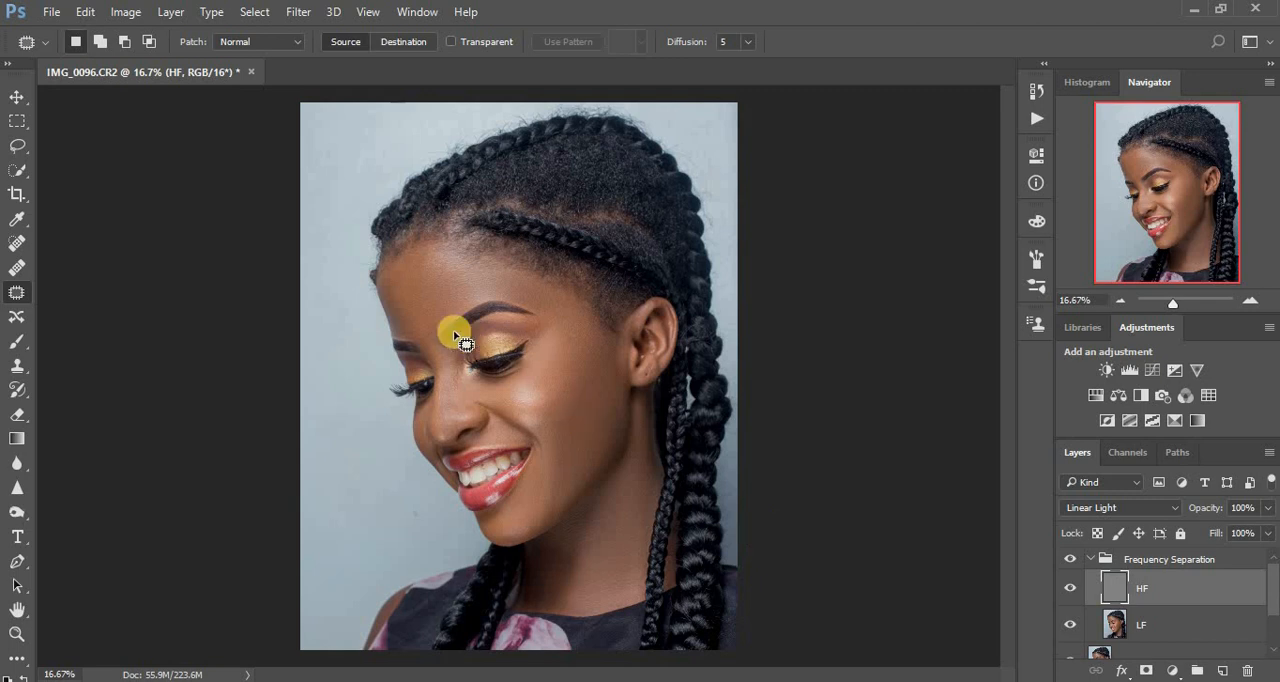
pyautogui.moveTo(394, 141)
pyautogui.mouseDown()
pyautogui.moveTo(414, 137)
pyautogui.moveTo(348, 121)
pyautogui.mouseUp()
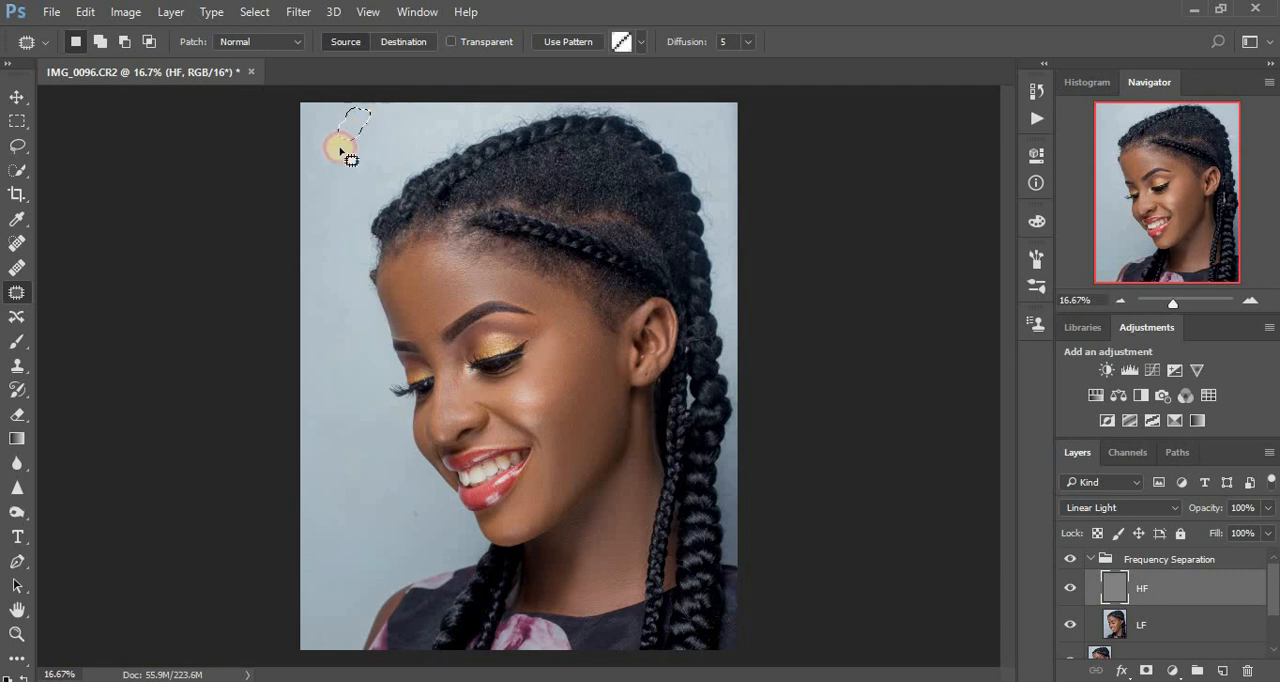
pyautogui.click(348, 163)
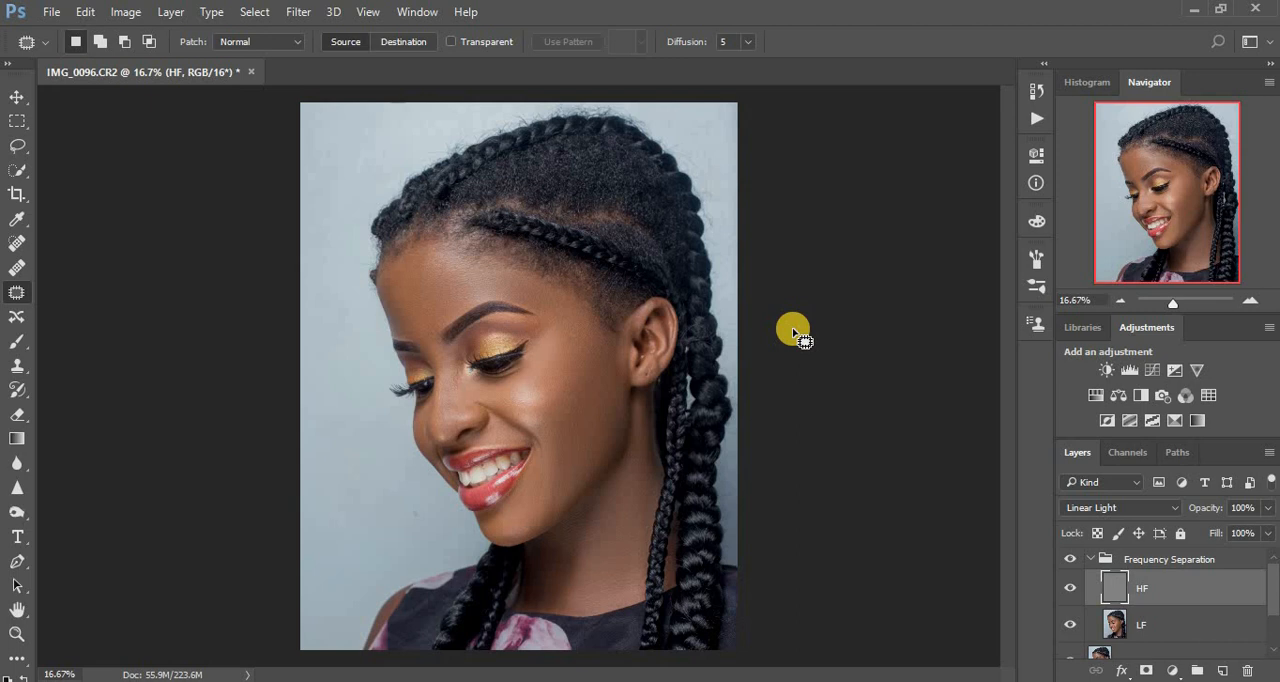
# Collapse the Frequency Separation group and toggle its visibility to compare the portrait before and after retouching.
pyautogui.click(1093, 561)
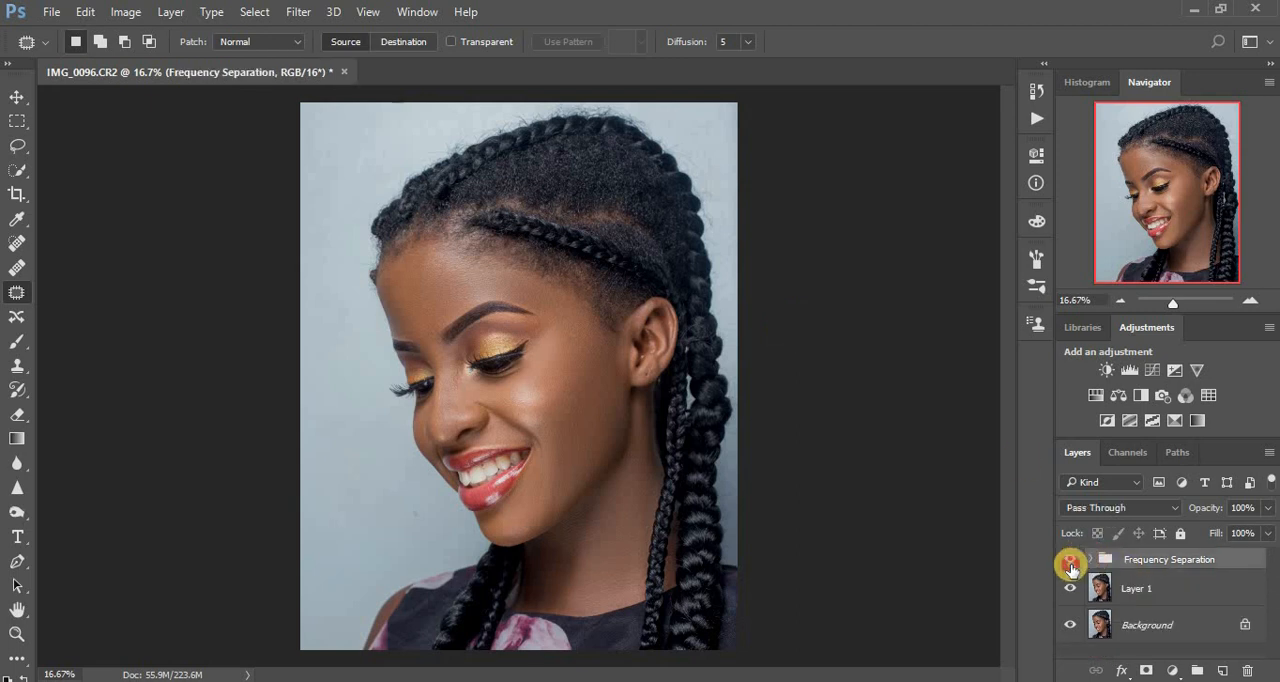
pyautogui.click(1070, 562)
pyautogui.click(1070, 564)
pyautogui.click(1071, 564)
pyautogui.click(1071, 564)
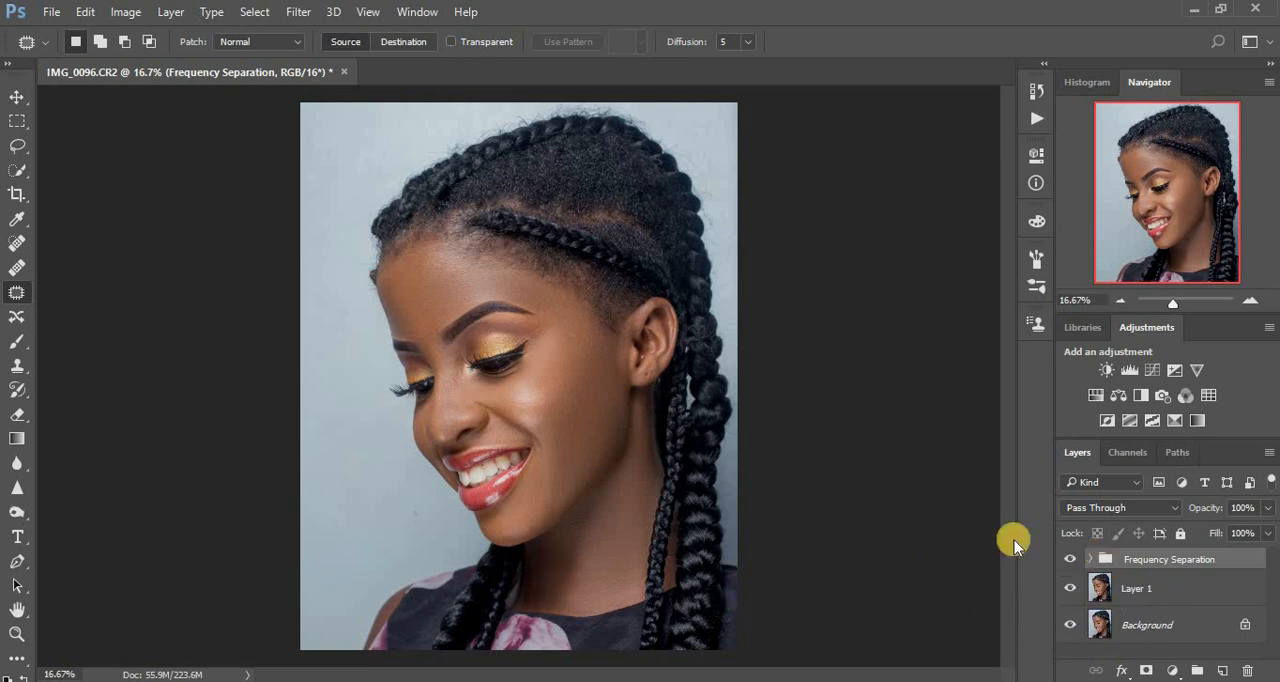
# Add a brightening Curves adjustment above the Frequency Separation group, with a midtone point at input 115, output 153.
pyautogui.click(1172, 669)
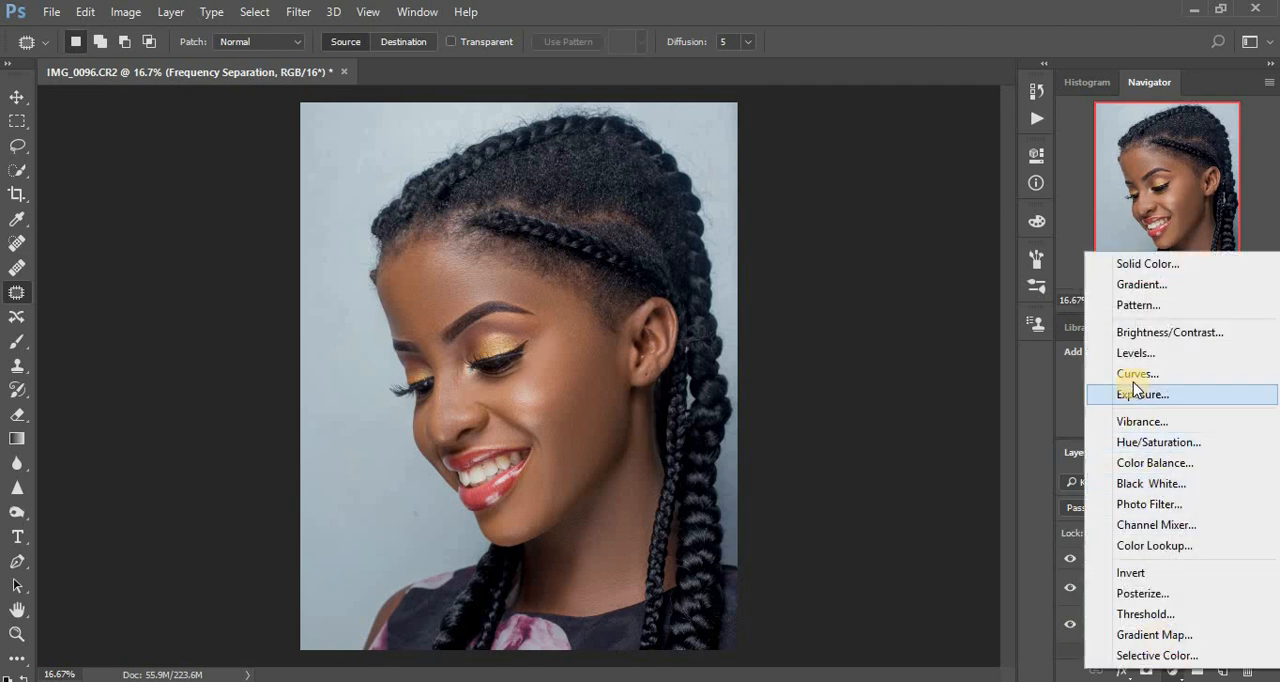
pyautogui.click(1137, 375)
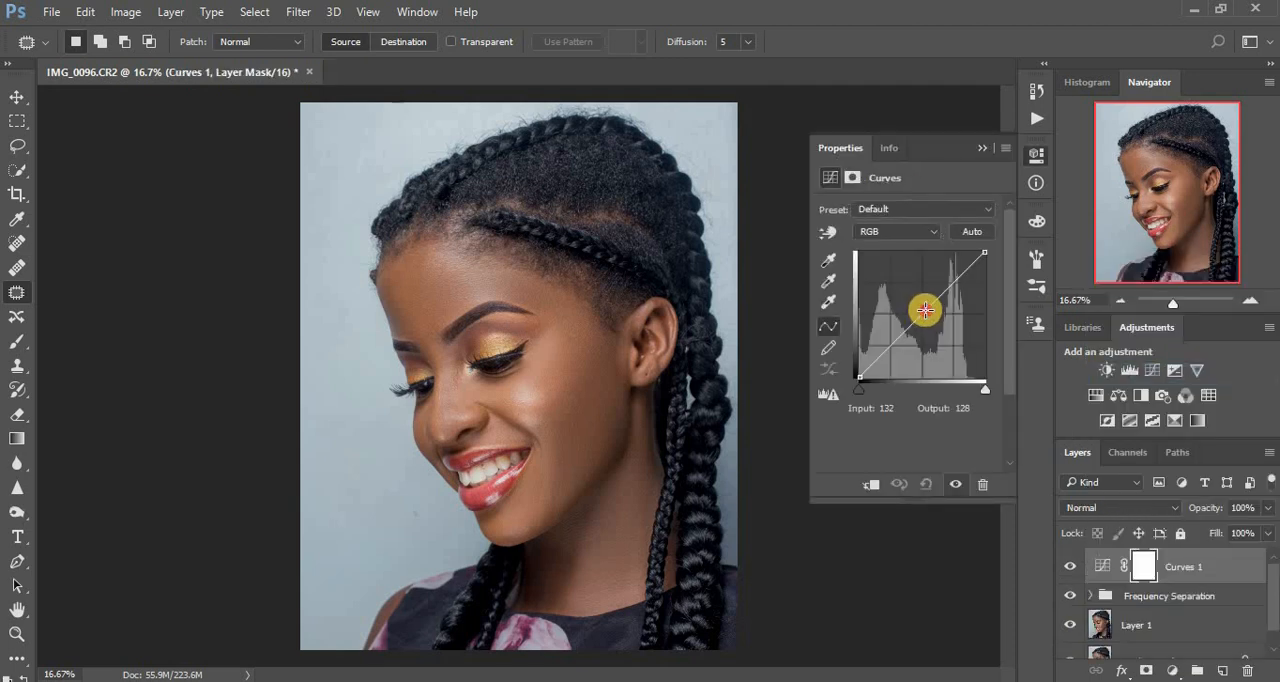
pyautogui.moveTo(925, 310); pyautogui.dragTo(916, 301)
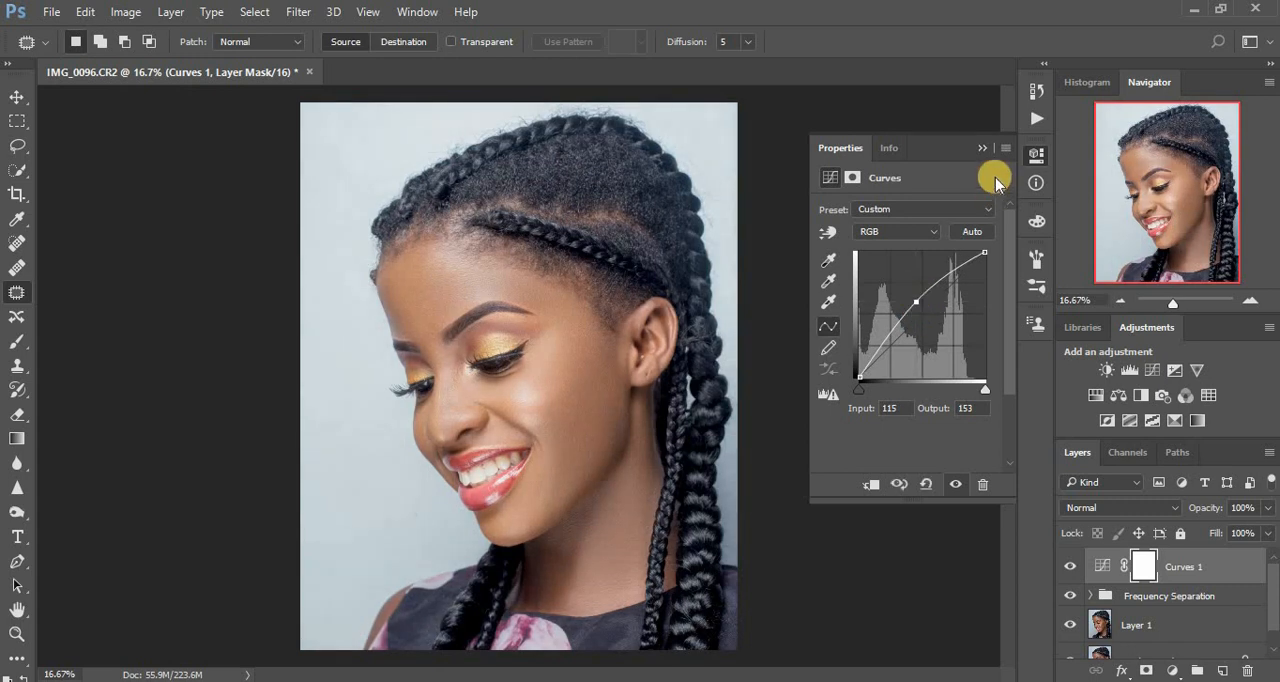
pyautogui.click(983, 148)
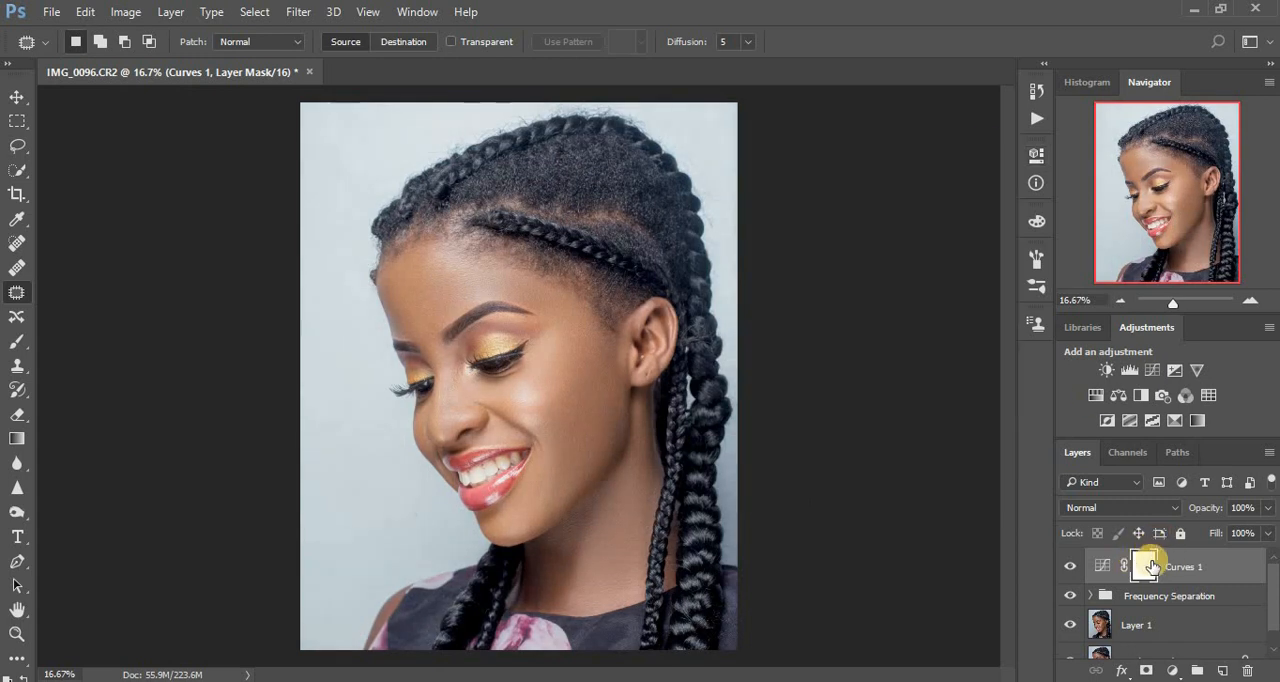
# Invert the brightening curve's mask to black and rename the layer dodge.
pyautogui.hotkey('ctrl', 'i')
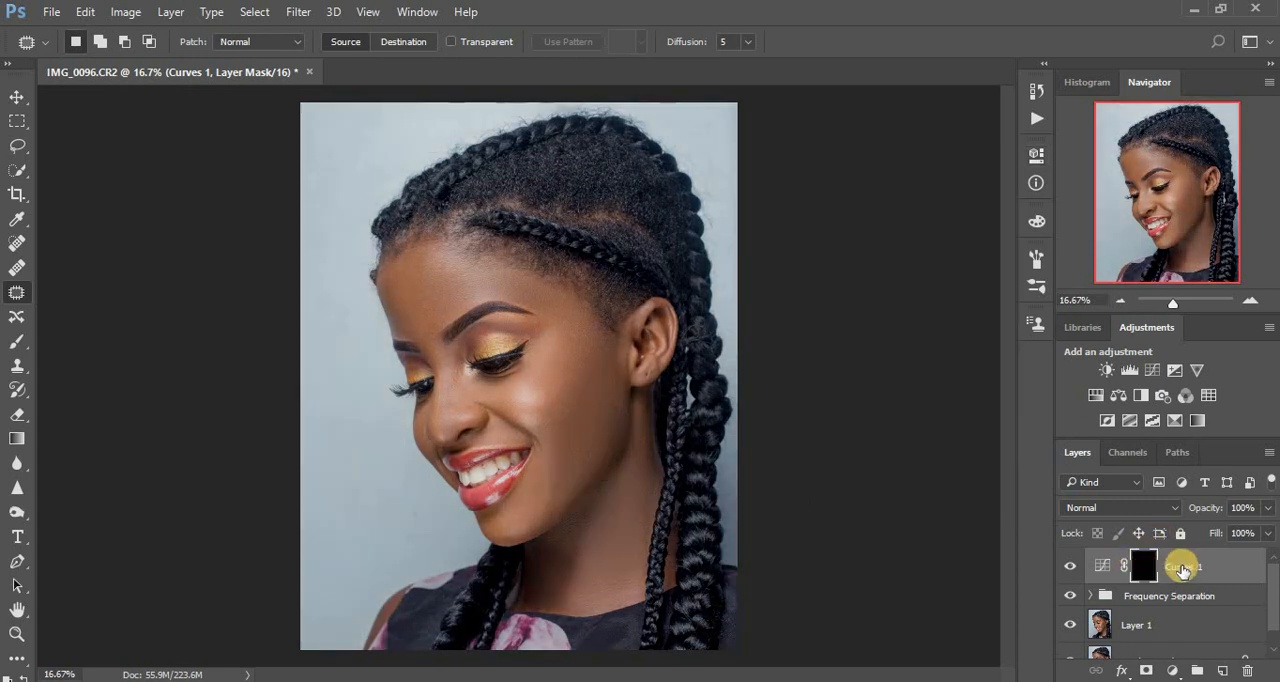
pyautogui.doubleClick(1182, 567)
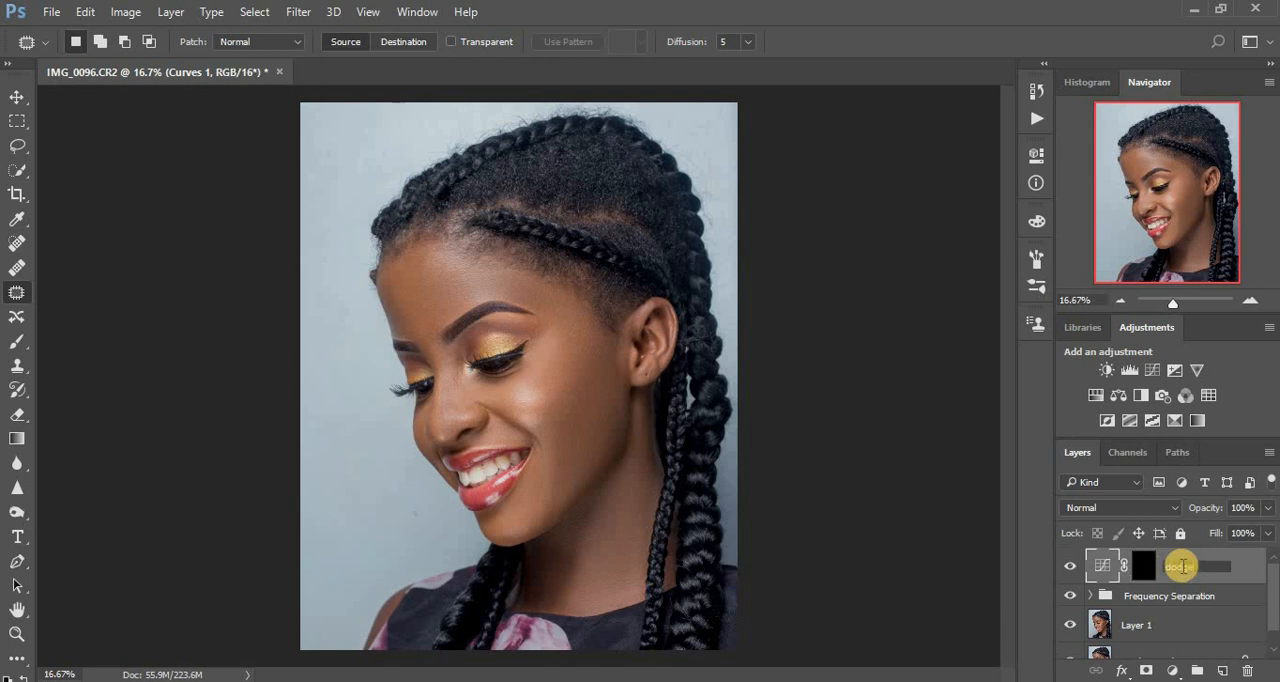
pyautogui.press('Return')
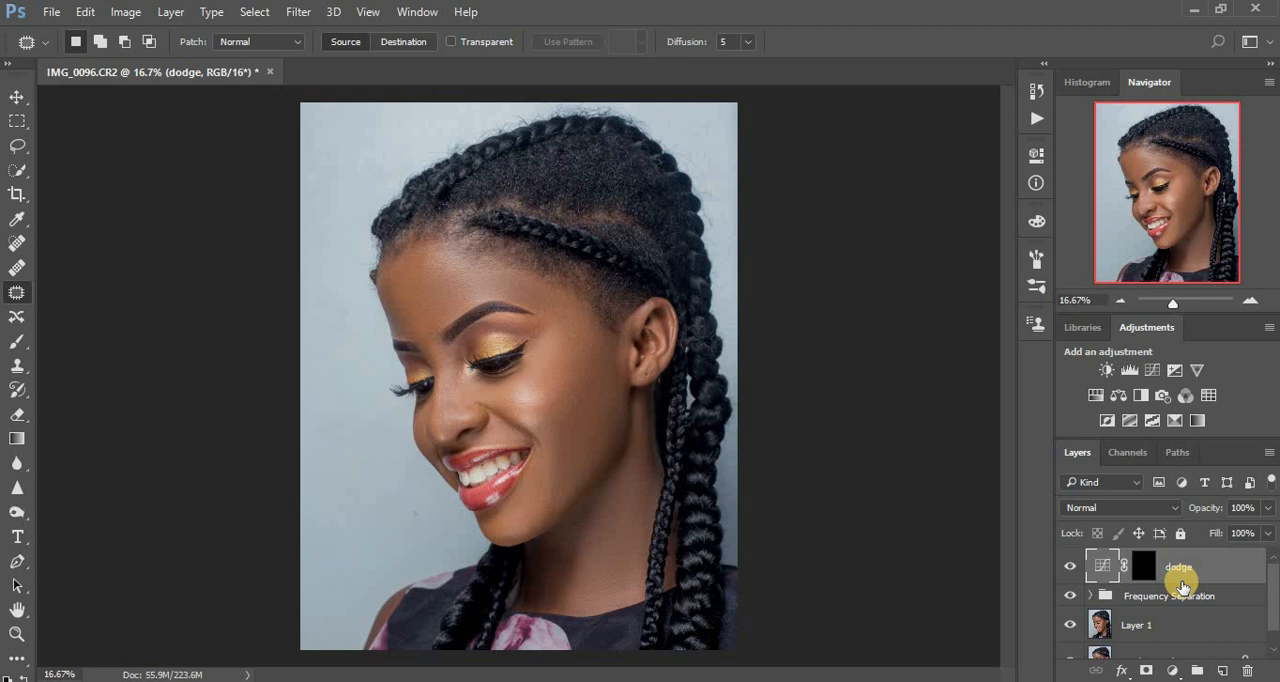
# Add a darkening Curves adjustment above the dodge layer, with a midtone point at input 148, output 94.
pyautogui.click(1172, 670)
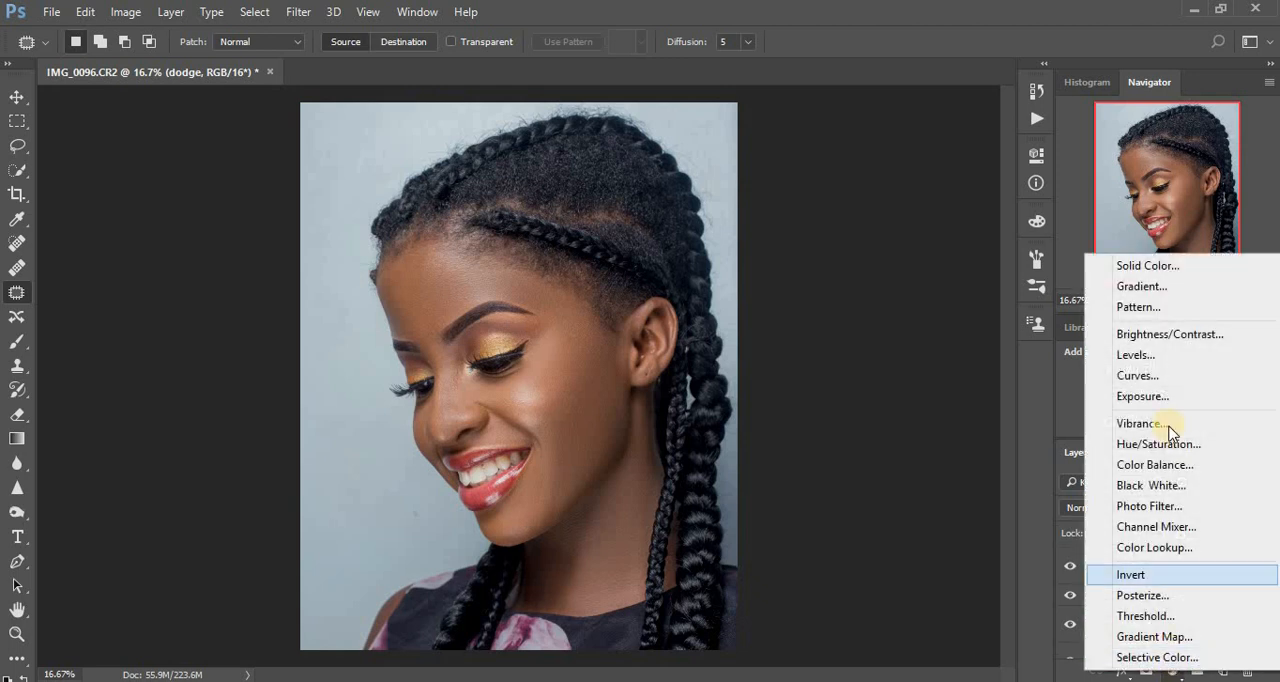
pyautogui.click(1138, 375)
pyautogui.moveTo(918, 323); pyautogui.dragTo(932, 331)
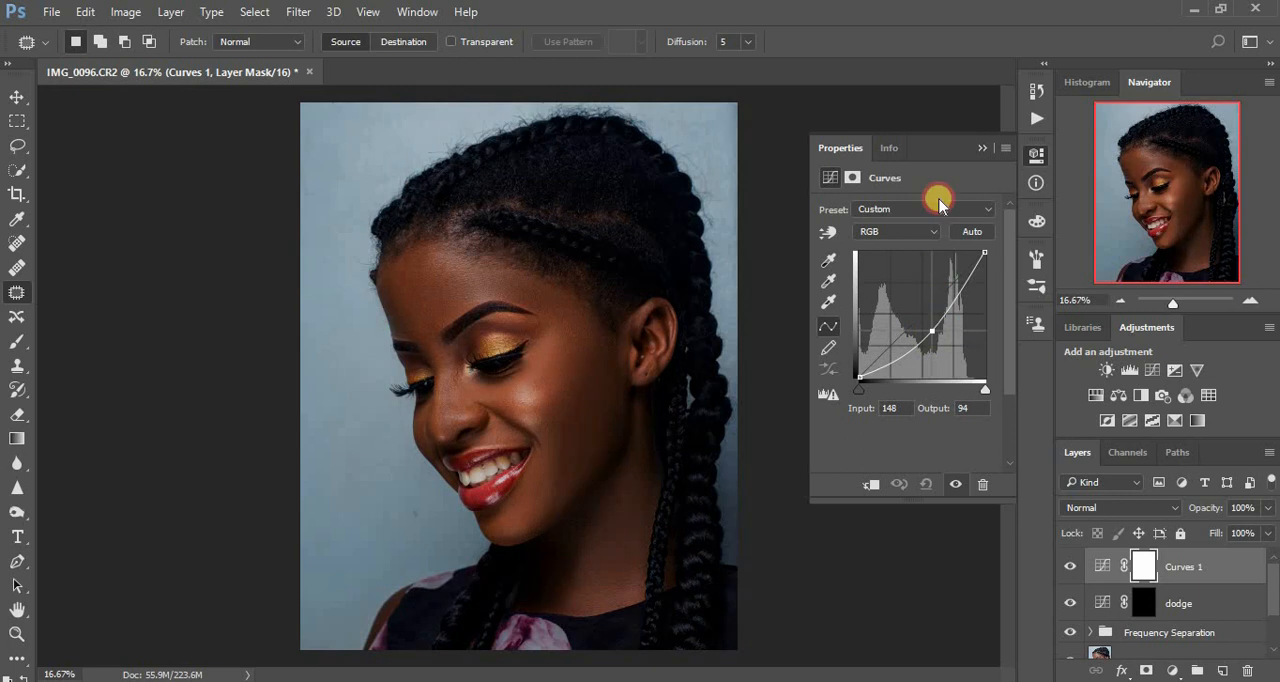
pyautogui.click(981, 150)
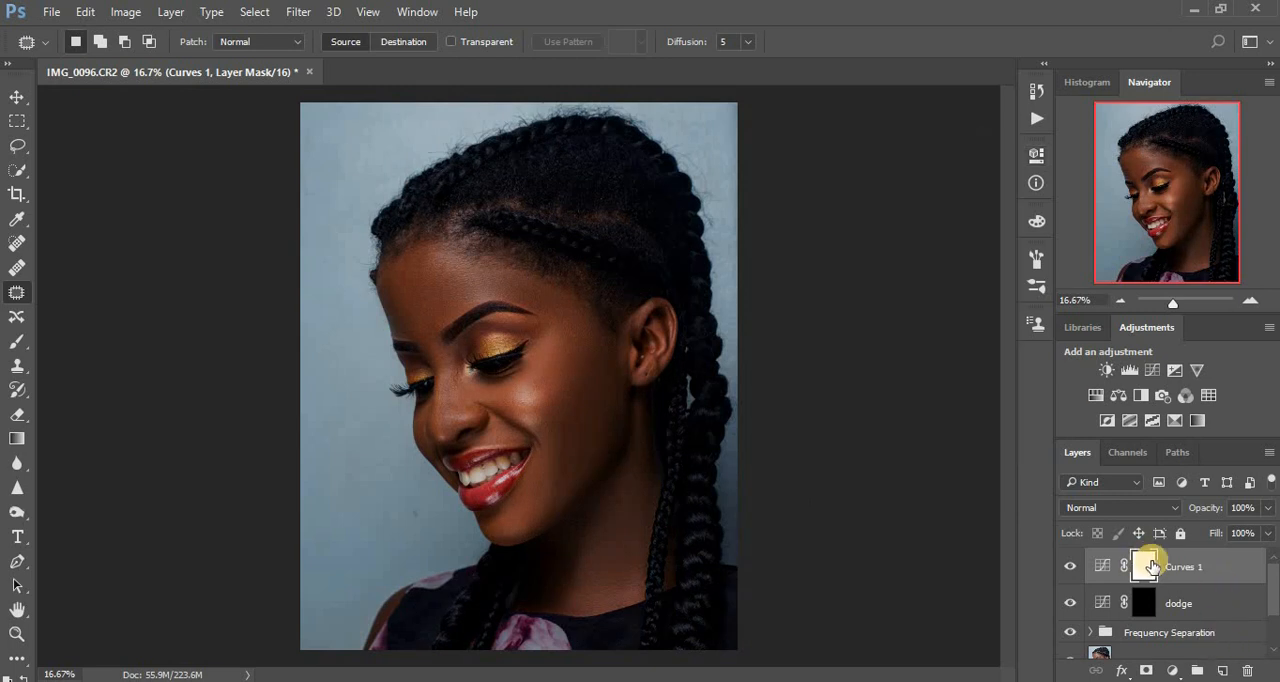
# Invert the darkening curve's mask to black and rename the layer burn.
pyautogui.hotkey('ctrl', 'i')
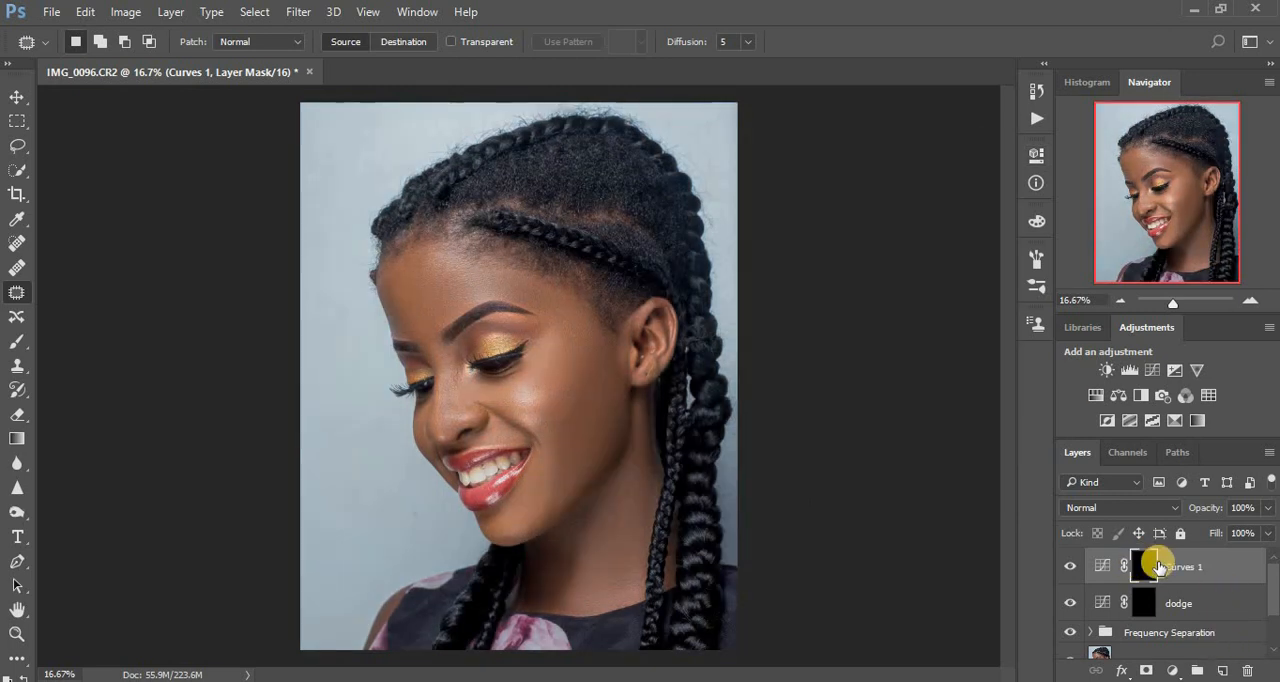
pyautogui.doubleClick(1175, 567)
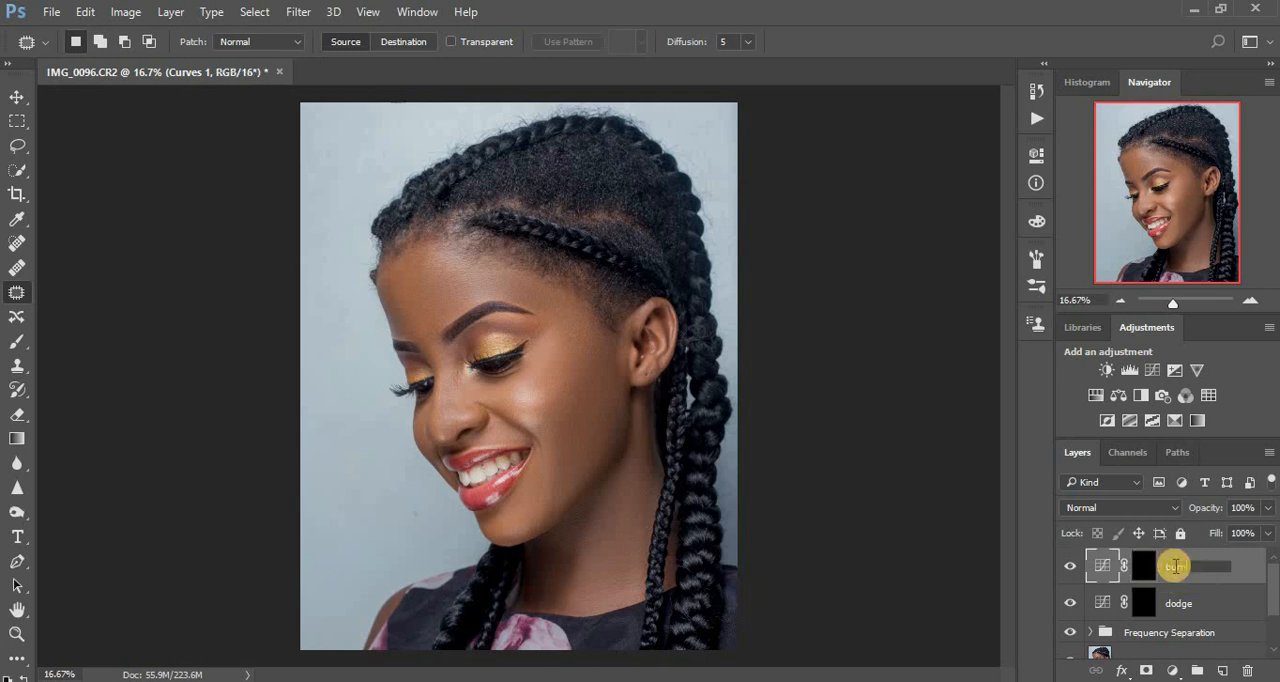
pyautogui.press('Return')
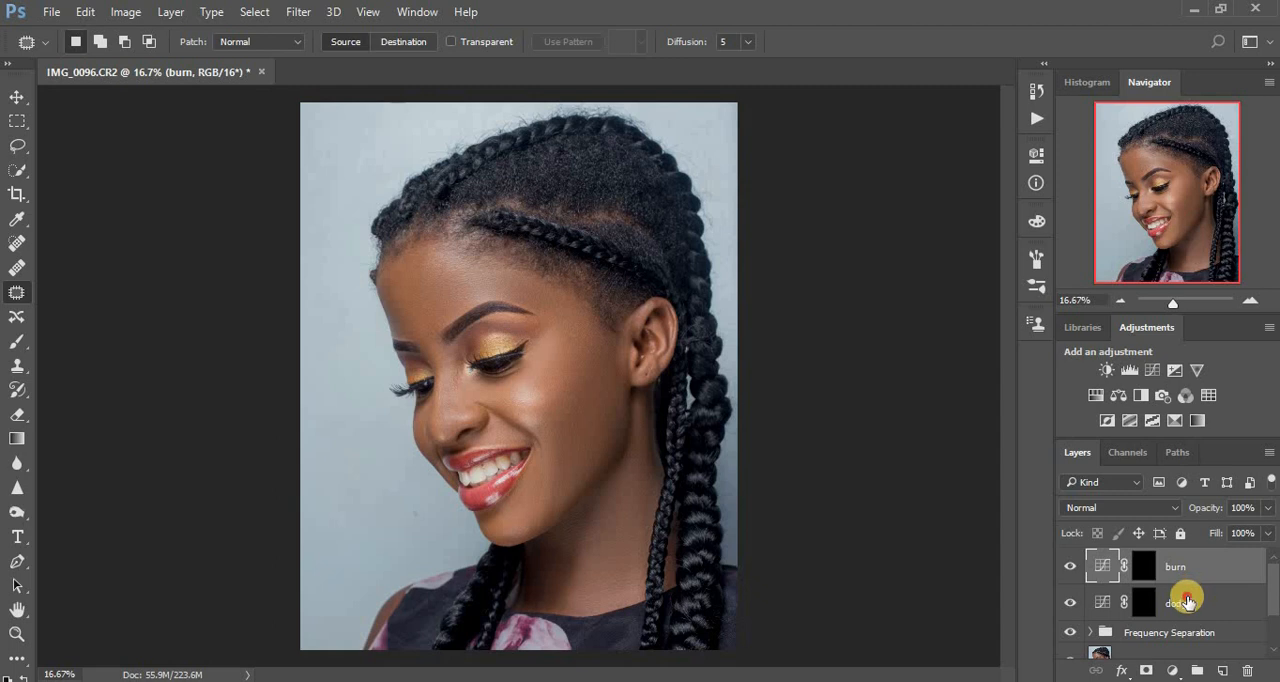
# Group the burn and dodge layers, then expand the group and select the burn layer.
pyautogui.keyDown('shift'); pyautogui.click(1187, 601); pyautogui.keyUp('shift')
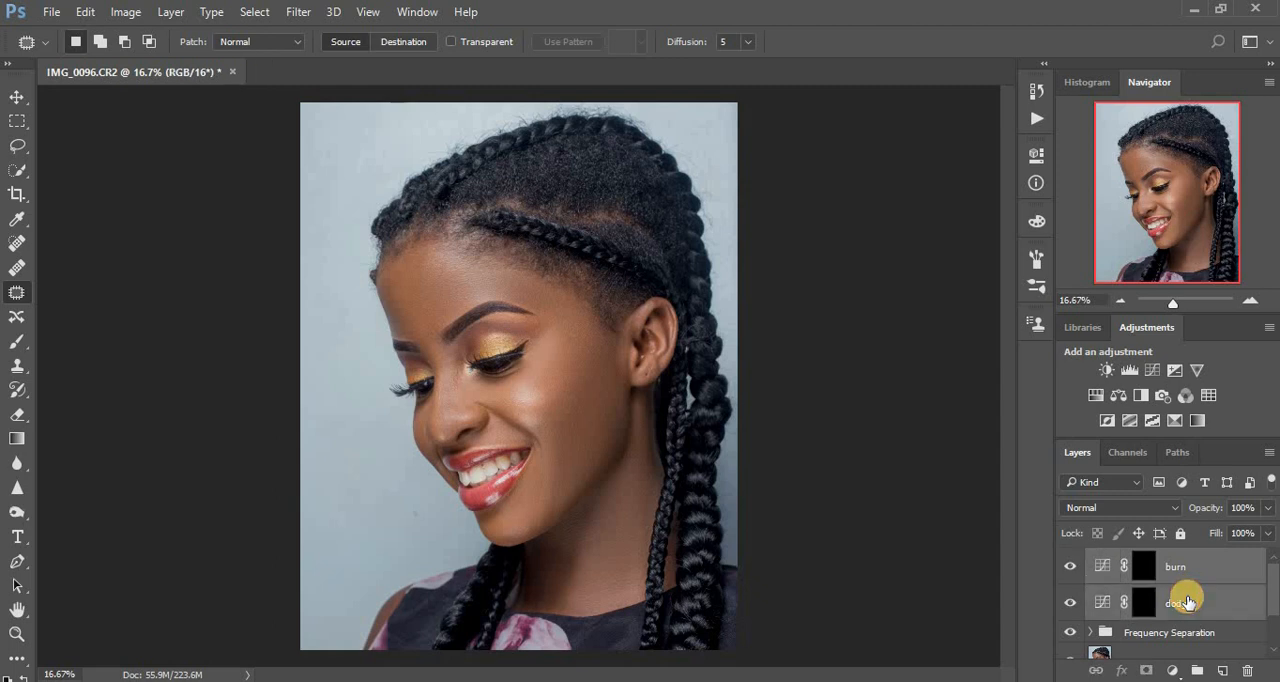
pyautogui.hotkey('ctrl', 'g')
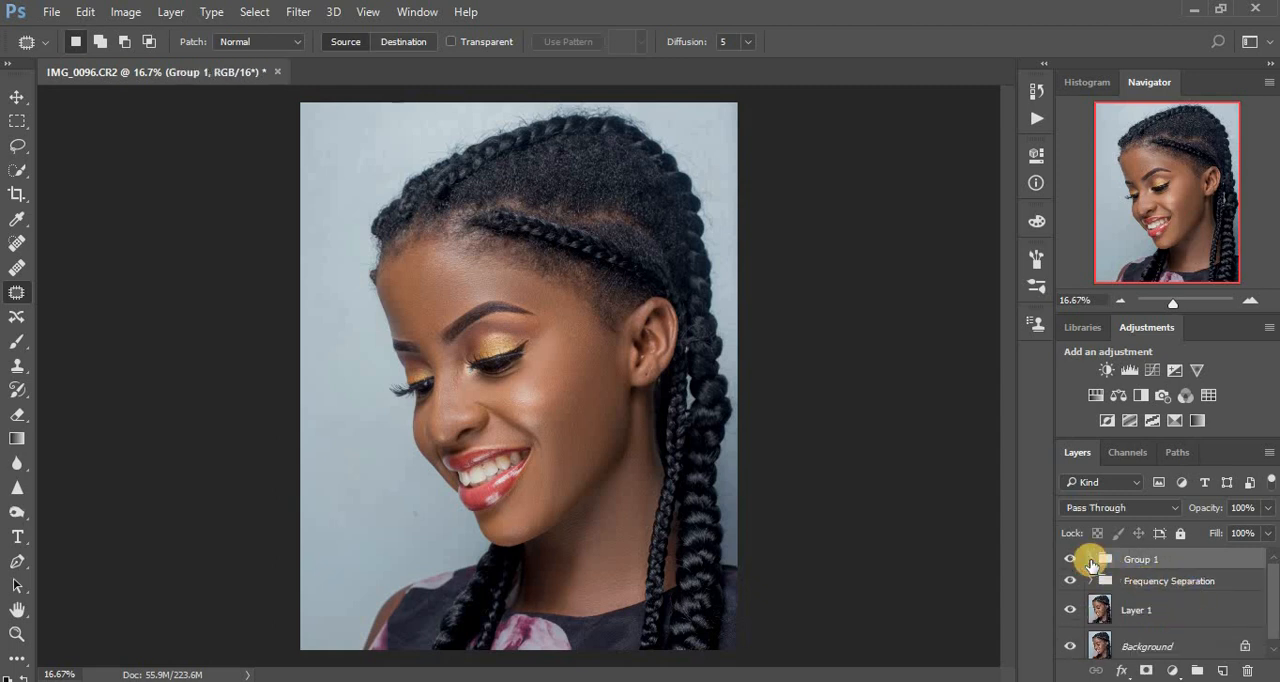
pyautogui.click(1091, 562)
pyautogui.click(1161, 589)
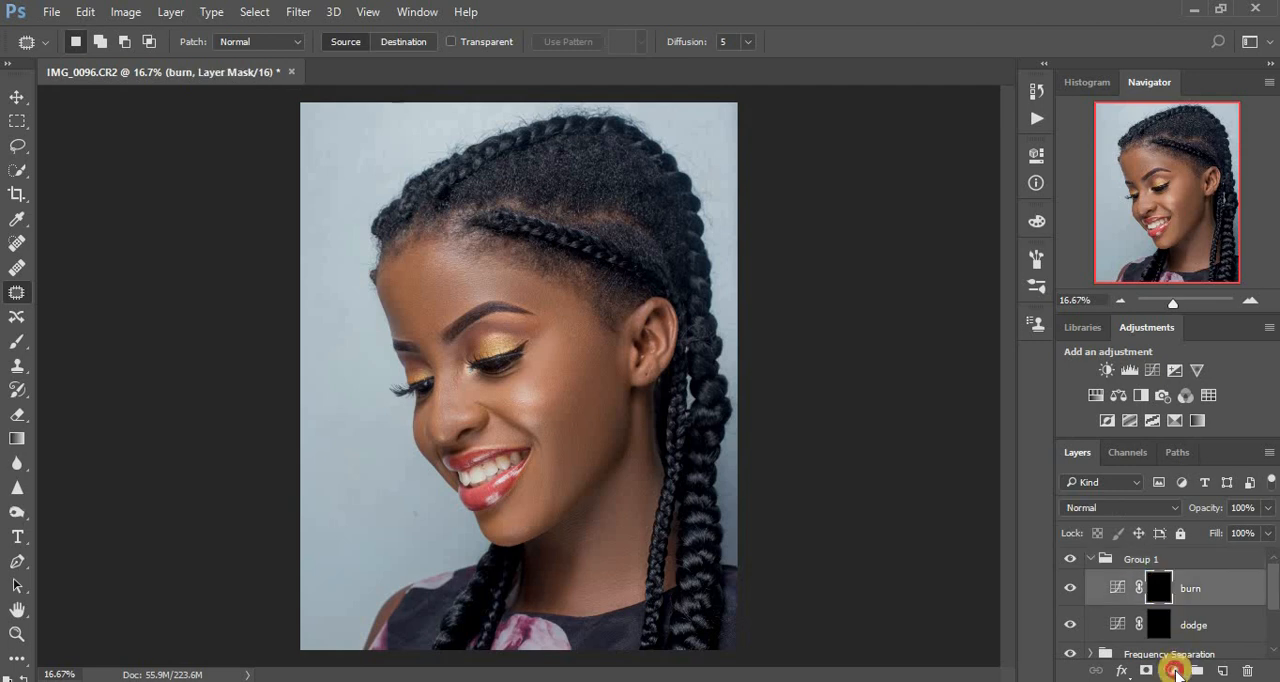
# Add a Black & White adjustment above the burn layer with Reds at -101 and Yellows at 98.
pyautogui.click(1172, 670)
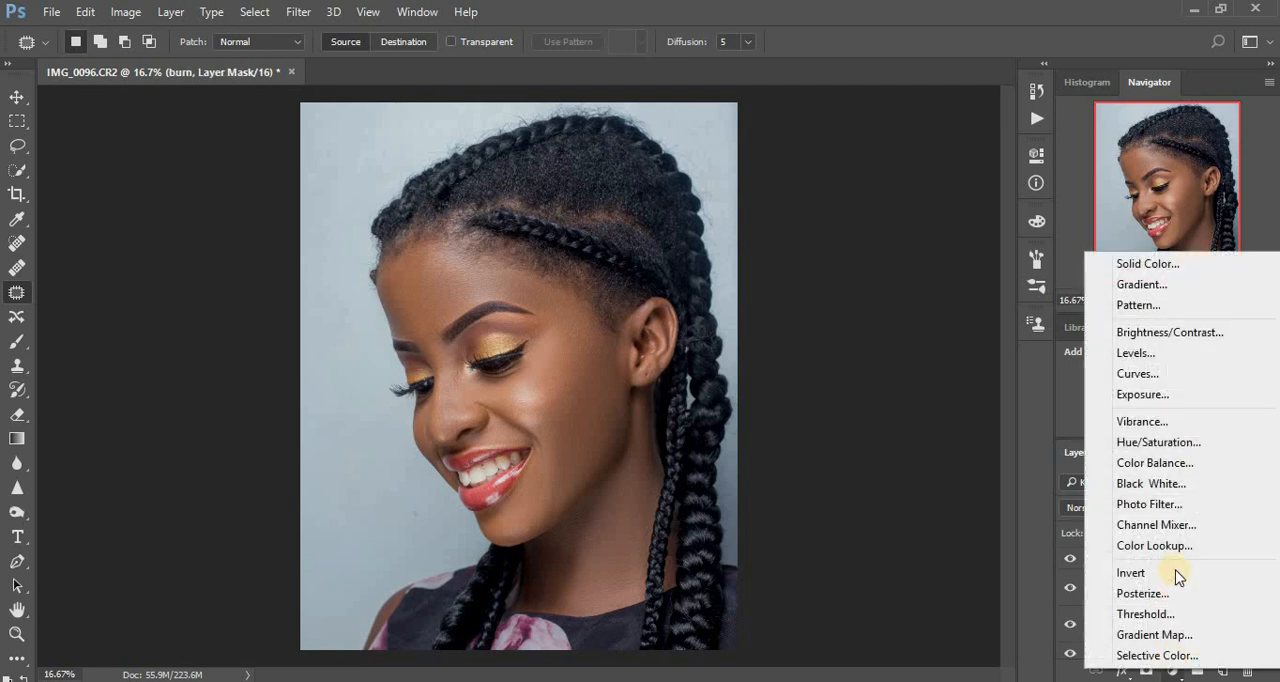
pyautogui.click(1157, 485)
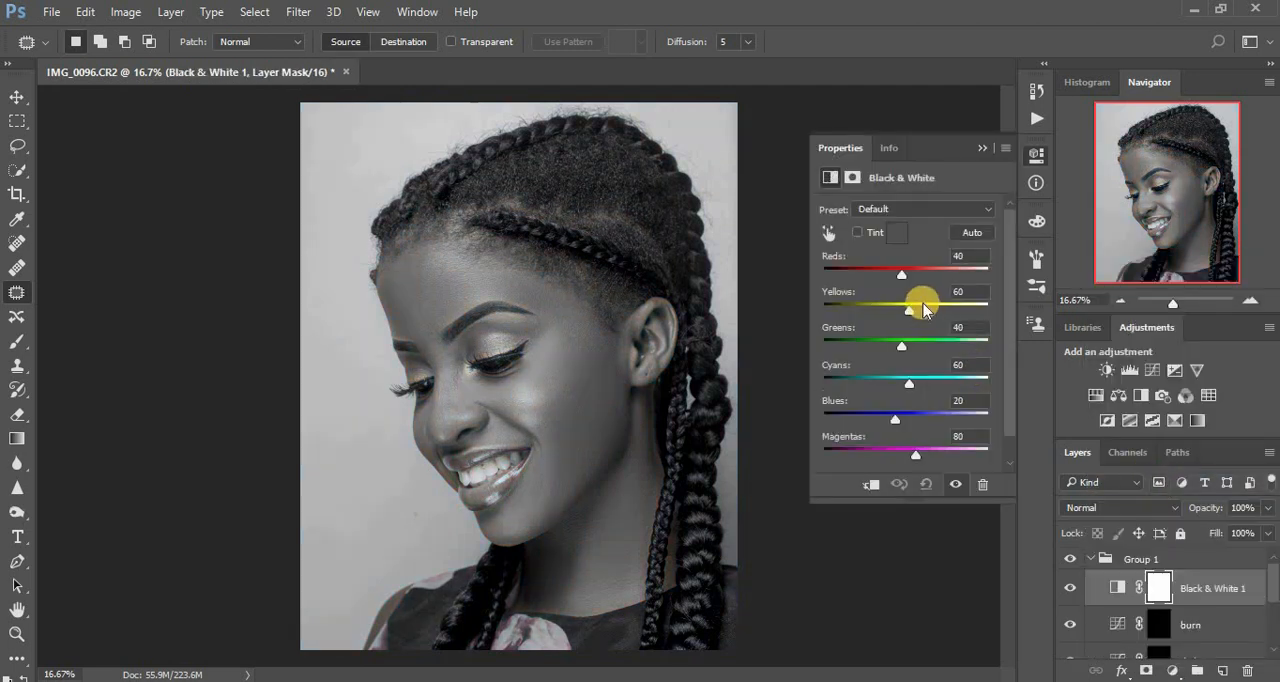
pyautogui.moveTo(901, 272); pyautogui.dragTo(920, 303)
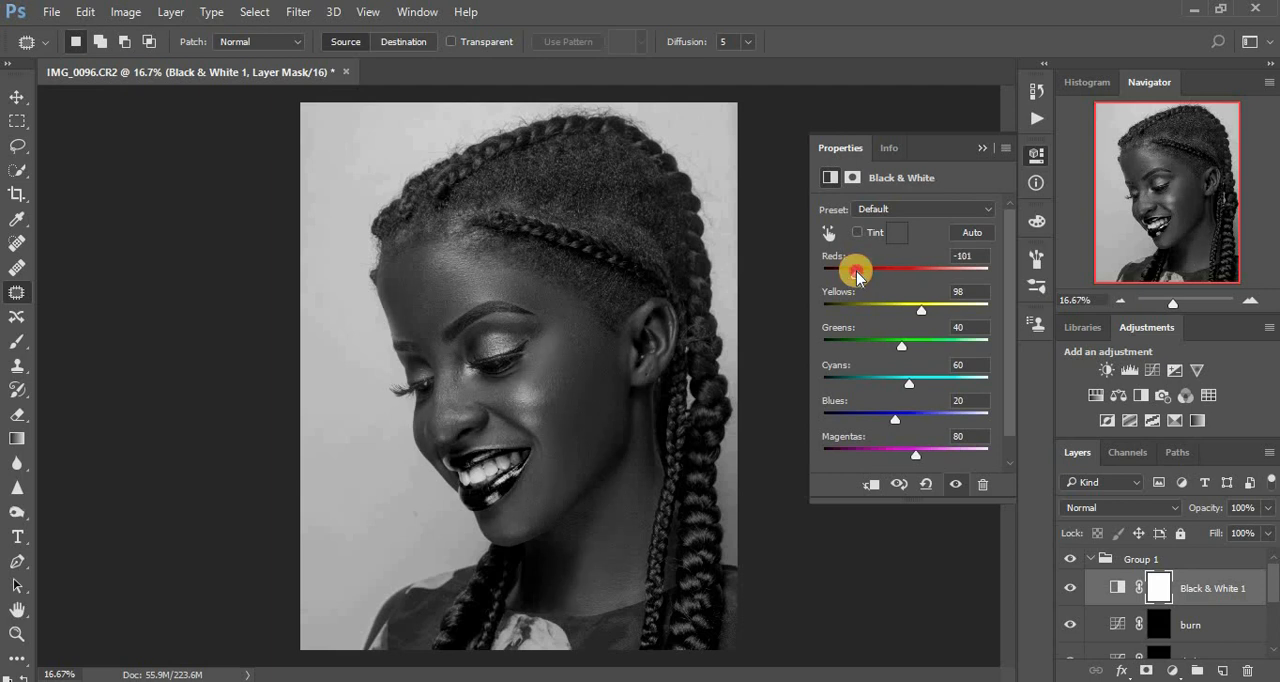
pyautogui.scroll(-1, 1258, 580)
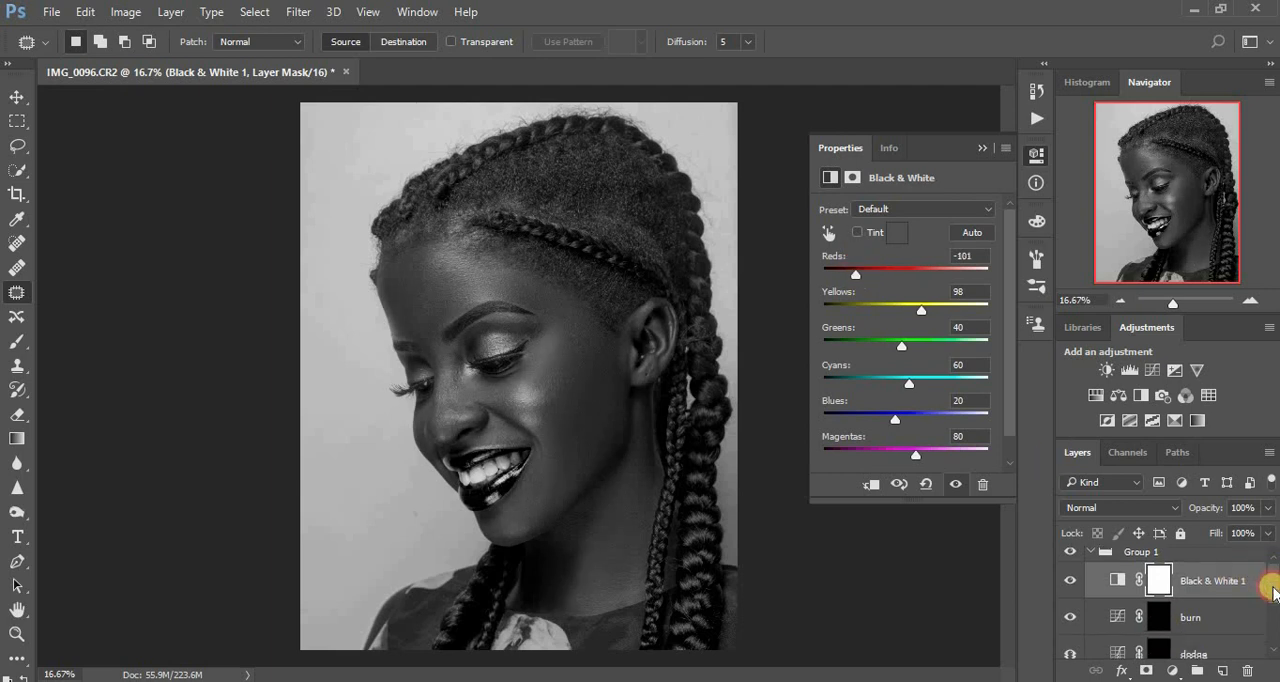
pyautogui.click(979, 150)
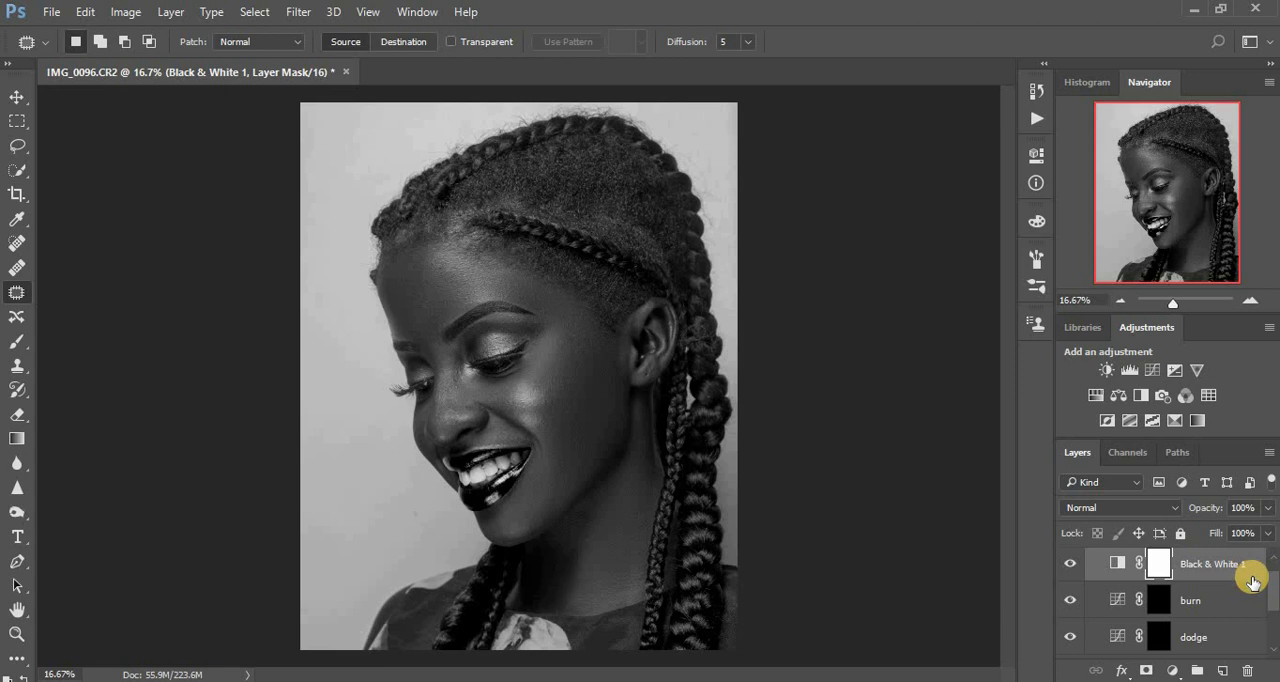
# Brighten both eyelids and the brow bone by painting the dodge layer's mask with a size 125 Brush at 14% flow.
pyautogui.hotkey('ctrl', '+')
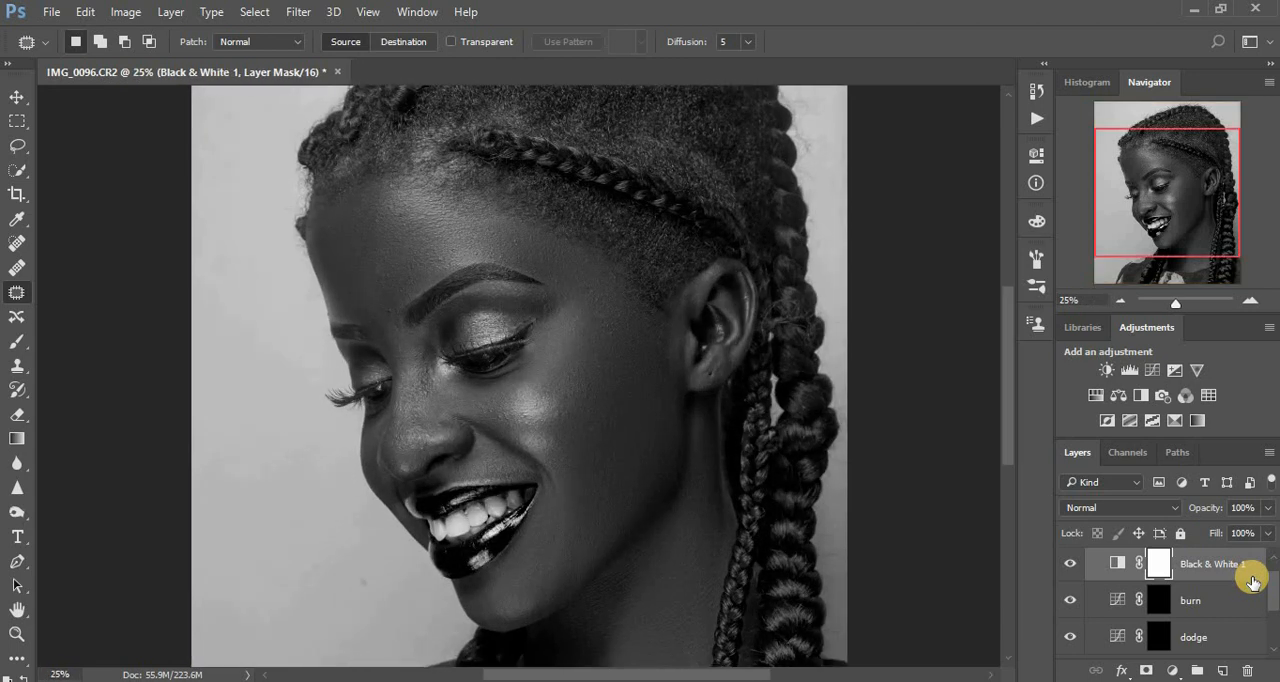
pyautogui.click(1152, 638)
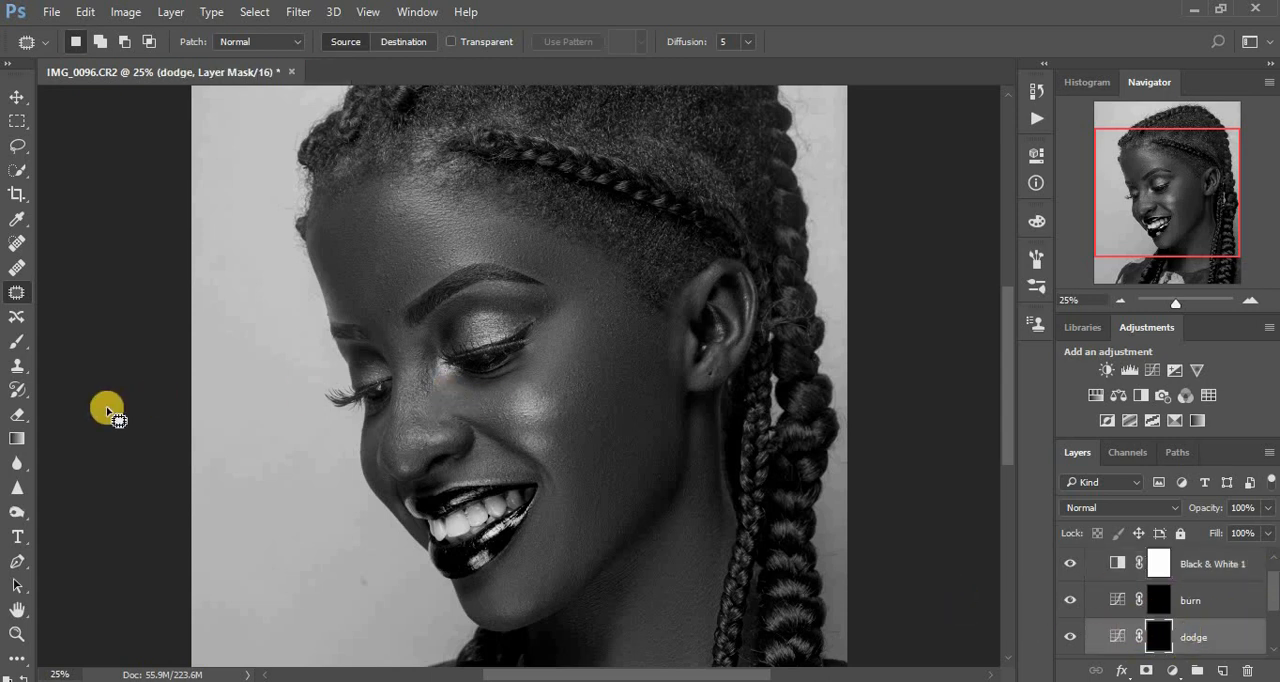
pyautogui.click(17, 345)
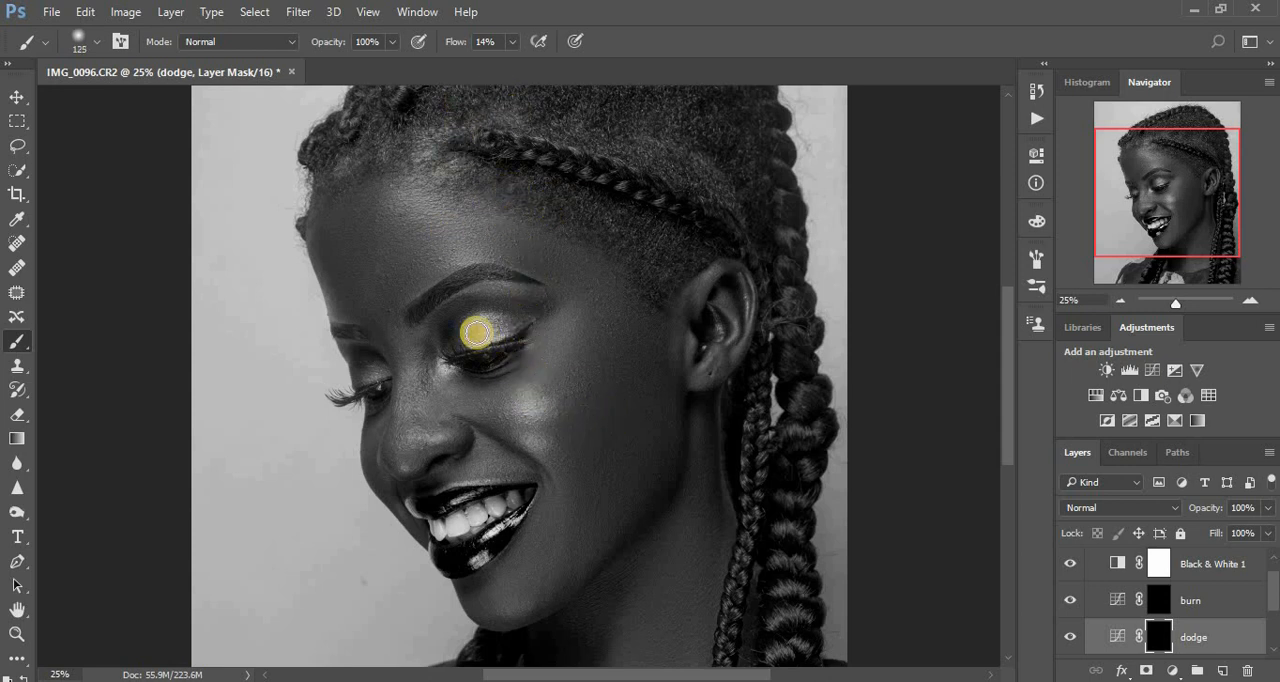
pyautogui.moveTo(477, 334)
pyautogui.mouseDown()
pyautogui.moveTo(491, 320)
pyautogui.moveTo(475, 318)
pyautogui.moveTo(494, 323)
pyautogui.moveTo(470, 336)
pyautogui.mouseUp()
pyautogui.moveTo(483, 293); pyautogui.dragTo(544, 295)
pyautogui.moveTo(358, 345)
pyautogui.mouseDown()
pyautogui.moveTo(347, 346)
pyautogui.moveTo(380, 369)
pyautogui.moveTo(366, 371)
pyautogui.moveTo(380, 369)
pyautogui.mouseUp()
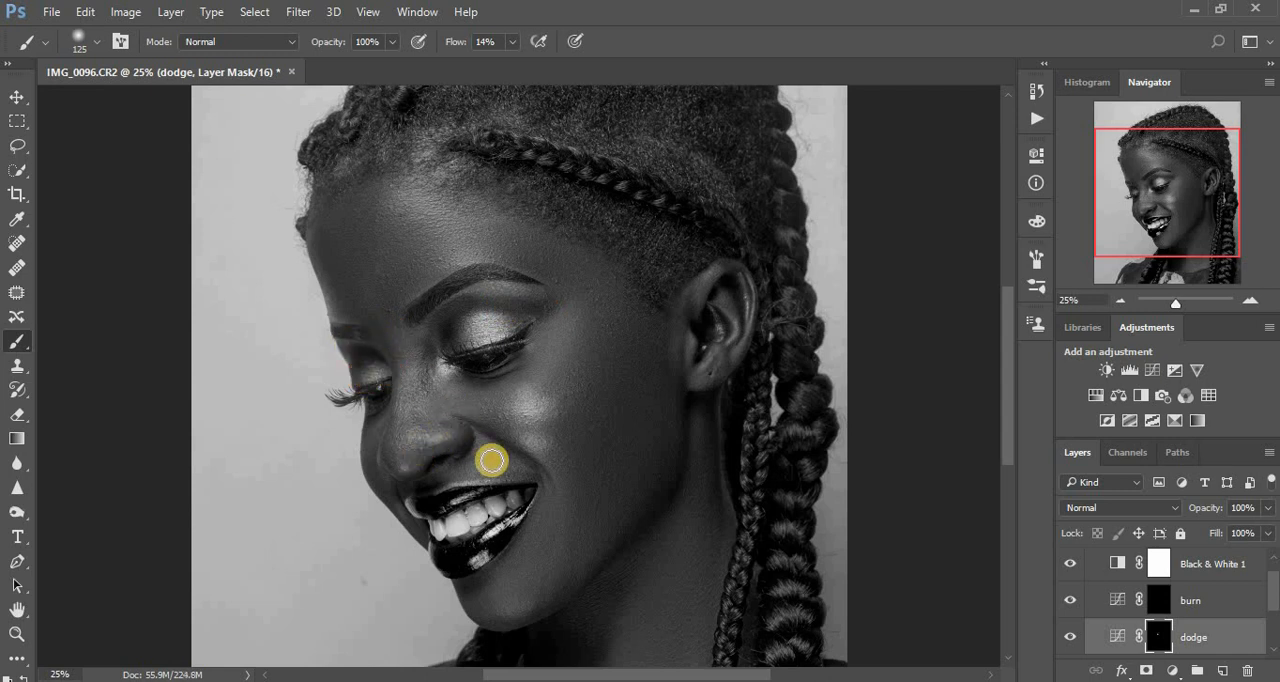
# Brighten the nose tip, the cheek highlight and the chin on the dodge mask, using brush size 200 for the cheek.
pyautogui.moveTo(438, 445); pyautogui.dragTo(406, 469)
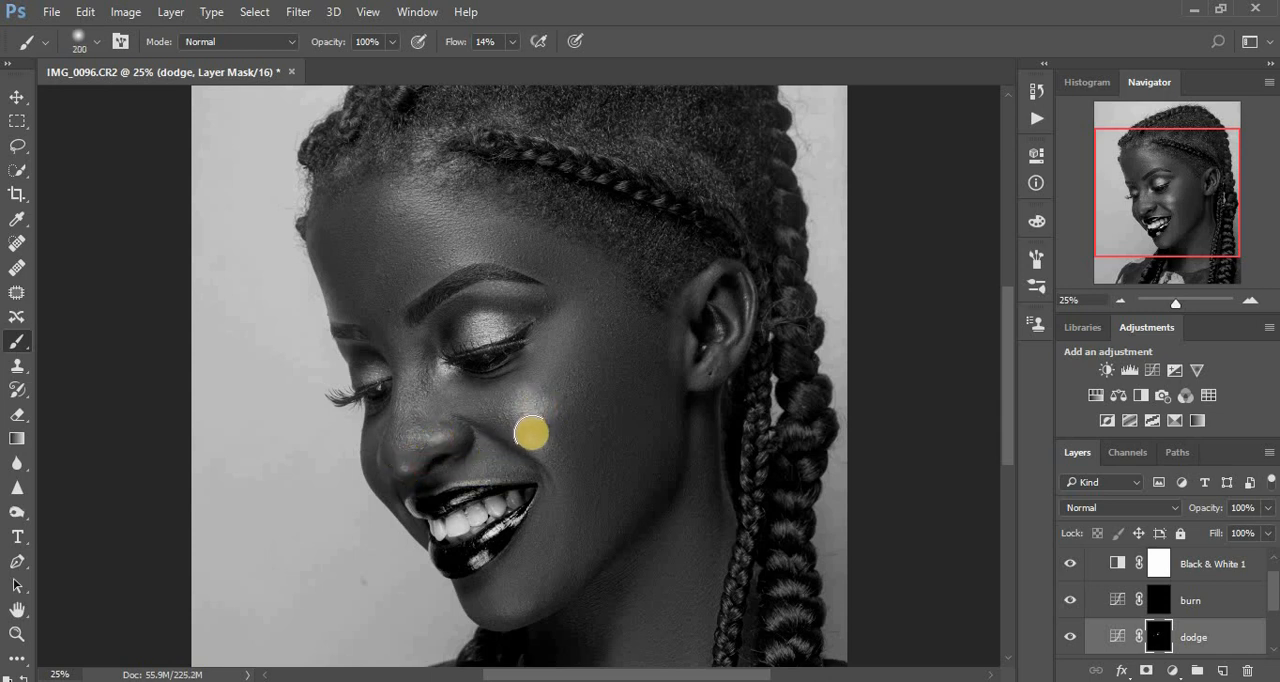
pyautogui.moveTo(532, 427); pyautogui.dragTo(560, 397)
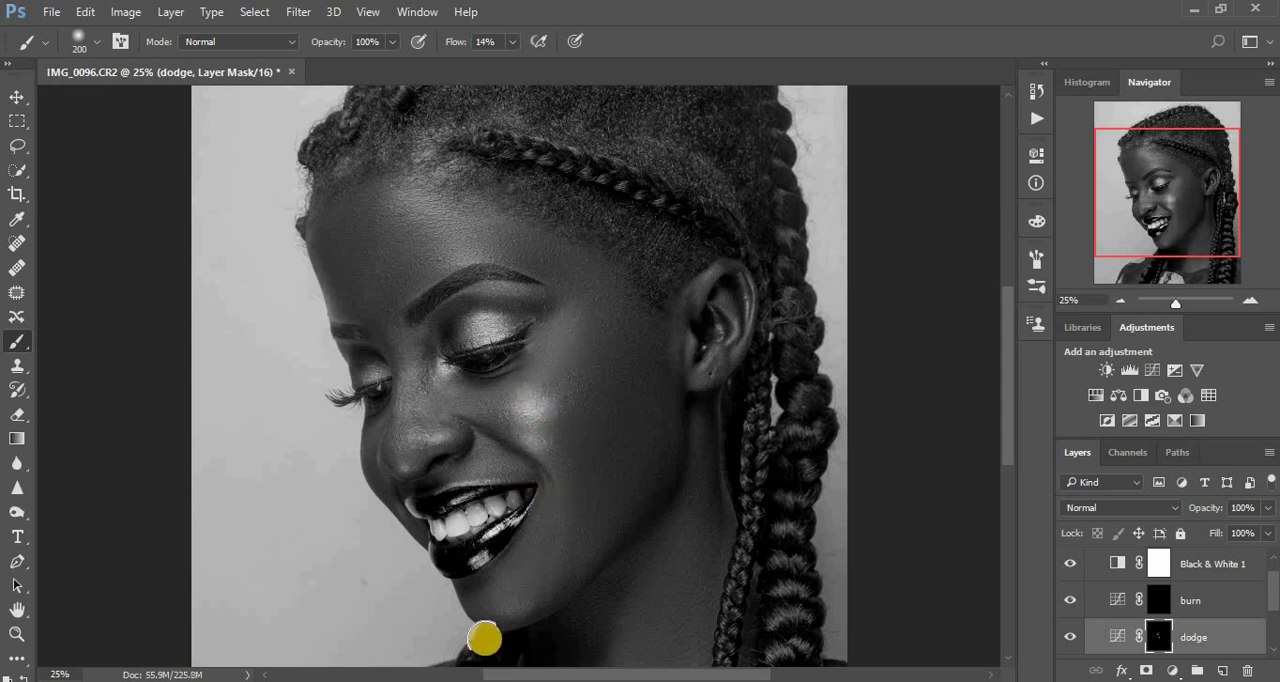
pyautogui.moveTo(526, 605)
pyautogui.mouseDown()
pyautogui.moveTo(489, 608)
pyautogui.moveTo(540, 603)
pyautogui.mouseUp()
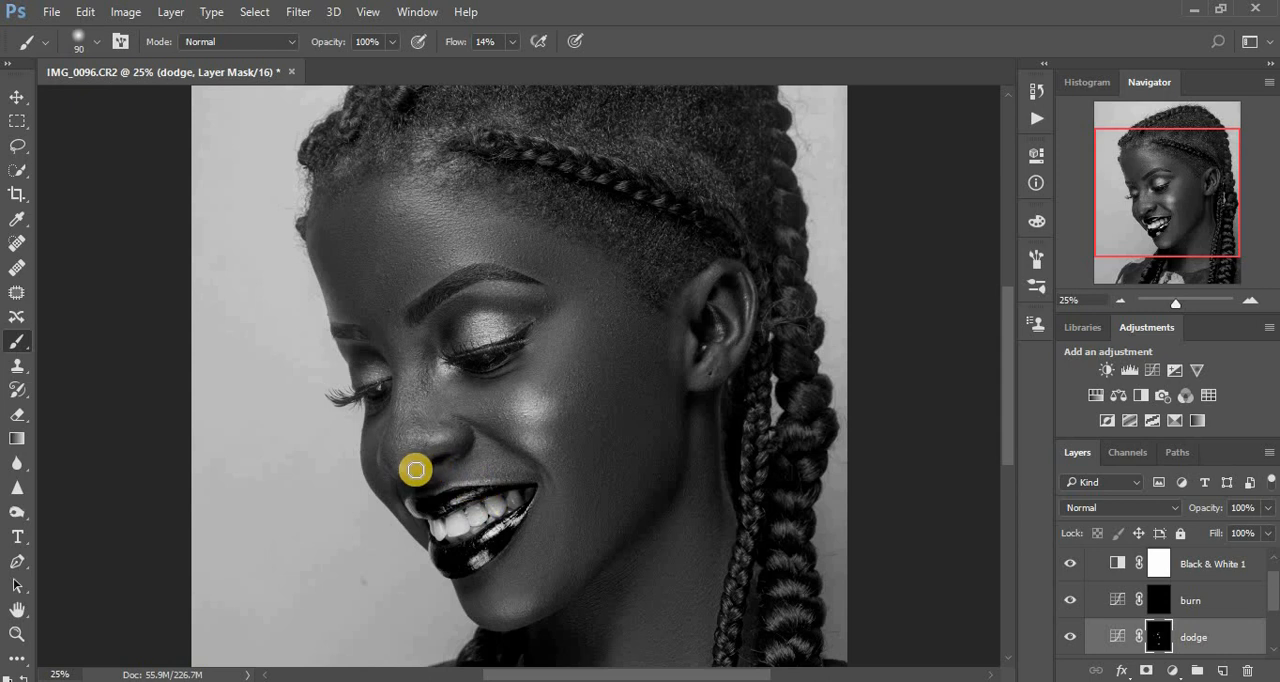
# Brighten the edges and highlights of the upper and lower lips on the dodge mask with a small brush, down to size 50.
pyautogui.moveTo(417, 465)
pyautogui.mouseDown()
pyautogui.moveTo(484, 499)
pyautogui.moveTo(498, 486)
pyautogui.mouseUp()
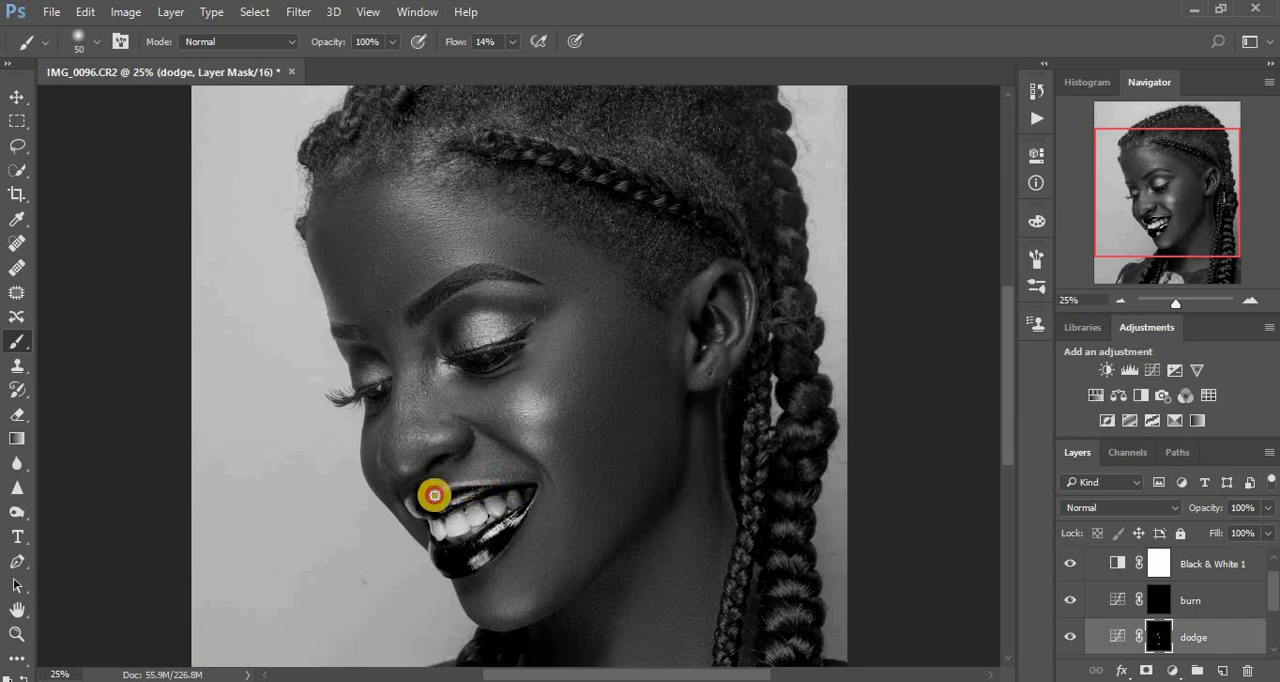
pyautogui.moveTo(434, 495)
pyautogui.mouseDown()
pyautogui.moveTo(522, 516)
pyautogui.moveTo(471, 534)
pyautogui.mouseUp()
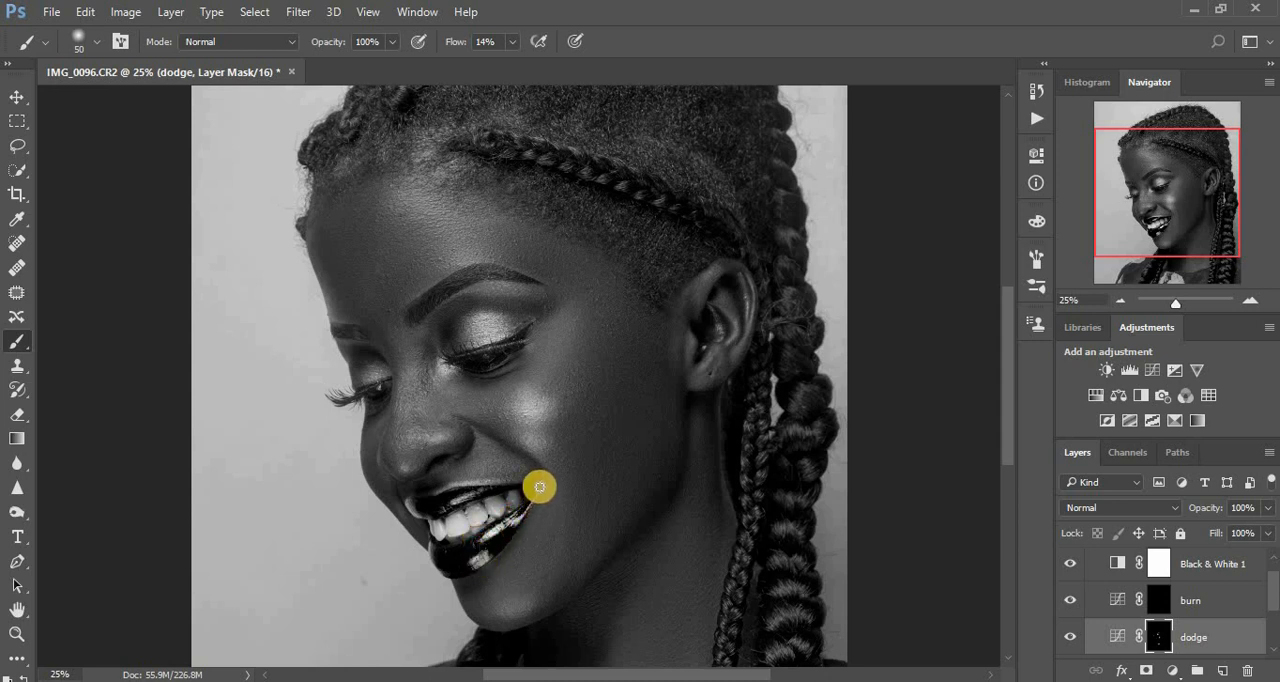
pyautogui.moveTo(528, 511); pyautogui.dragTo(507, 531)
pyautogui.moveTo(508, 487); pyautogui.dragTo(485, 488)
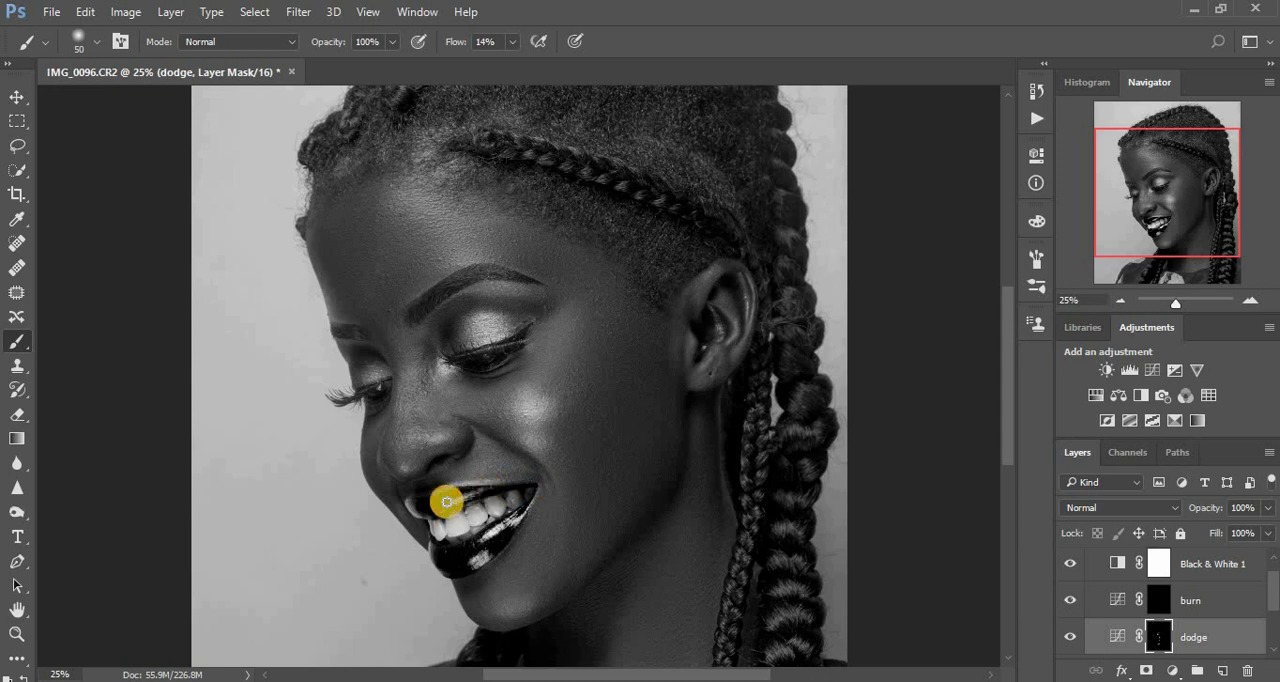
pyautogui.moveTo(412, 505); pyautogui.dragTo(439, 561)
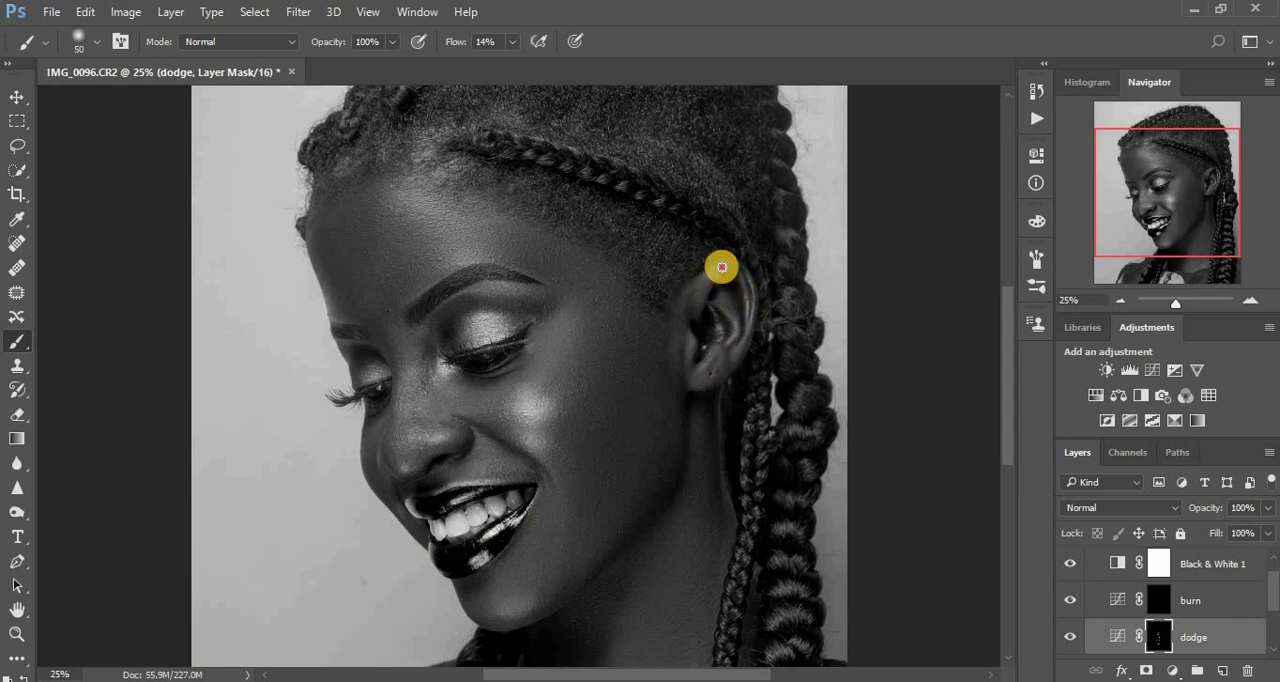
# Brighten the ear's ridges and the skin under the eyebrow on the dodge mask, and enlarge the brush to size 80.
pyautogui.moveTo(720, 264)
pyautogui.mouseDown()
pyautogui.moveTo(711, 281)
pyautogui.moveTo(737, 308)
pyautogui.mouseUp()
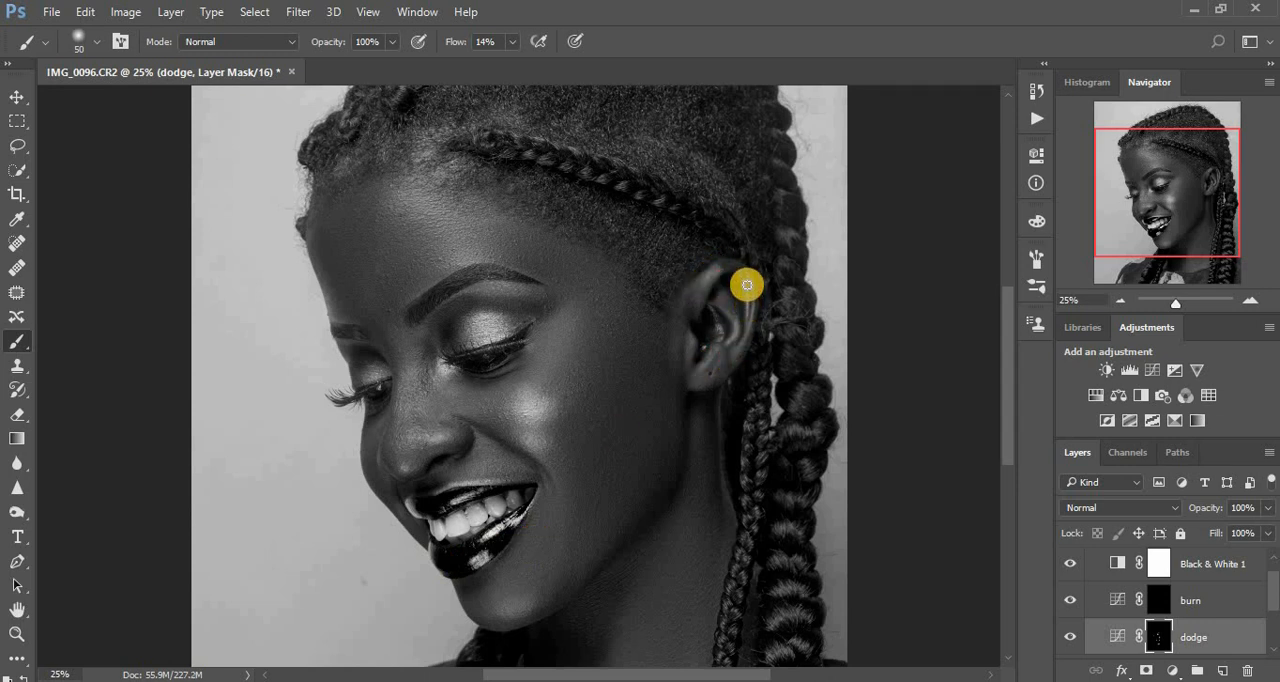
pyautogui.moveTo(703, 354)
pyautogui.mouseDown()
pyautogui.moveTo(694, 365)
pyautogui.moveTo(689, 346)
pyautogui.moveTo(694, 371)
pyautogui.mouseUp()
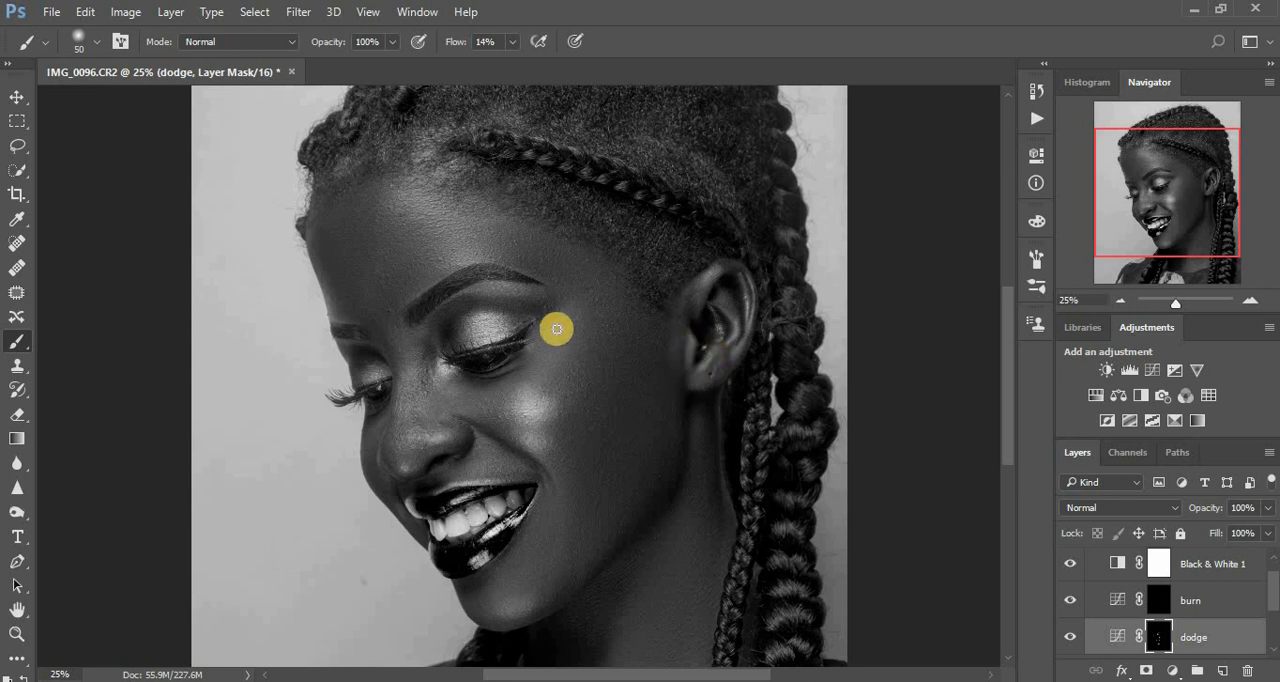
pyautogui.moveTo(480, 287); pyautogui.dragTo(535, 291)
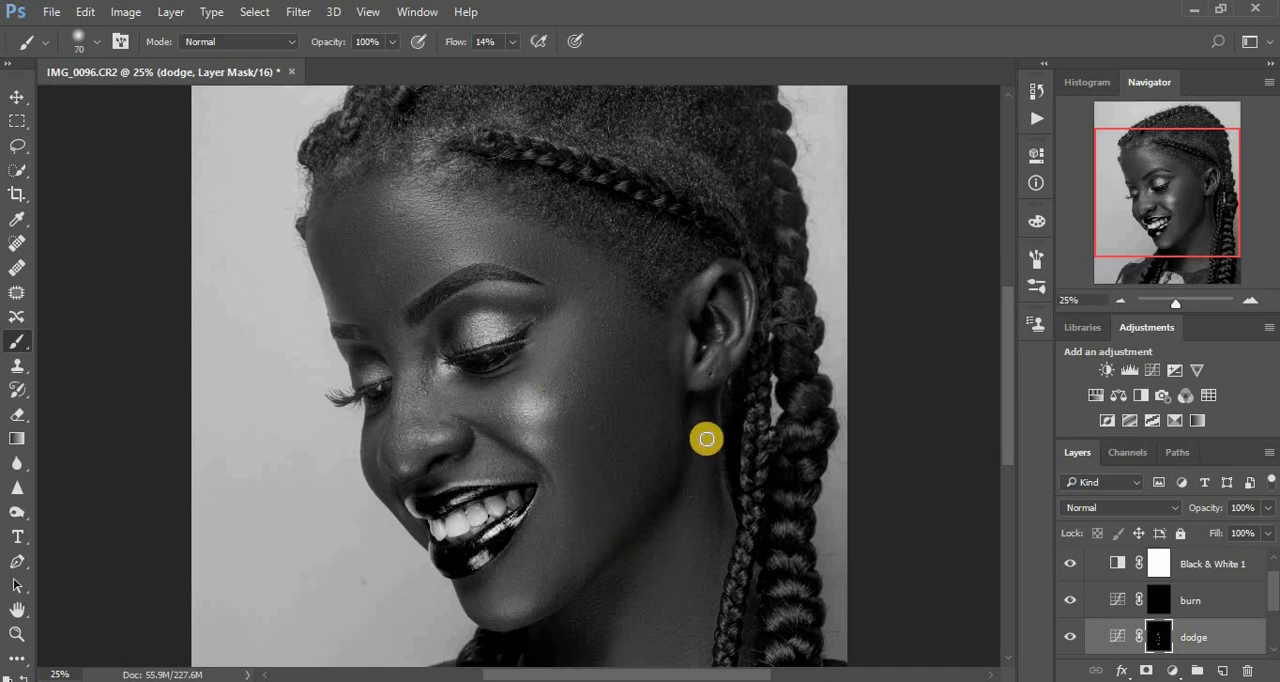
pyautogui.press(']')
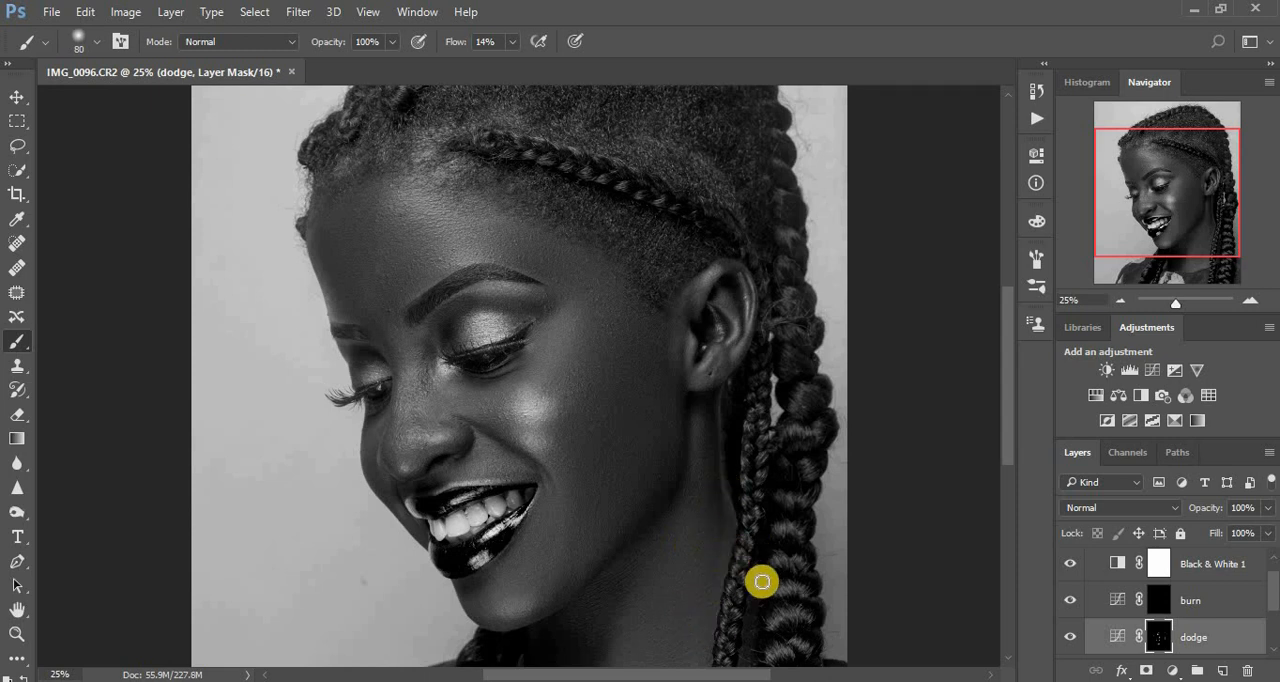
# Hide the Black & White layer and toggle Group 1's visibility to compare the colour portrait with and without dodging.
pyautogui.hotkey('ctrl', '-')
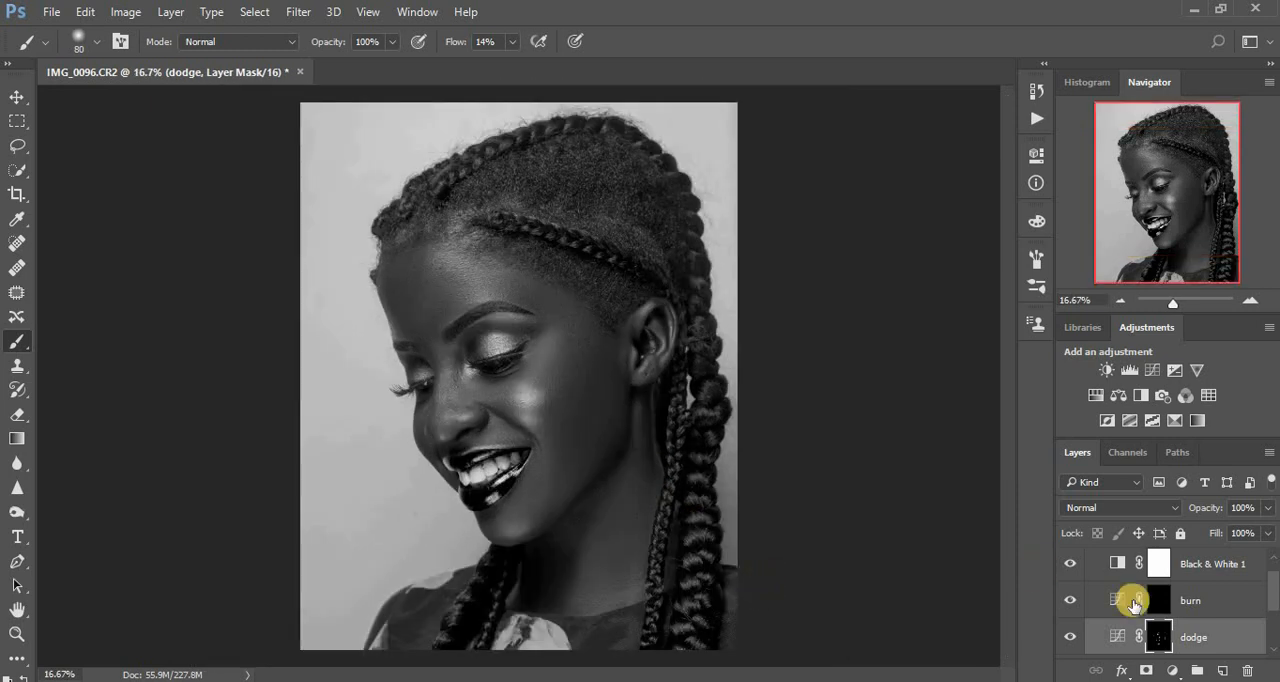
pyautogui.hotkey('ctrl', 'g')
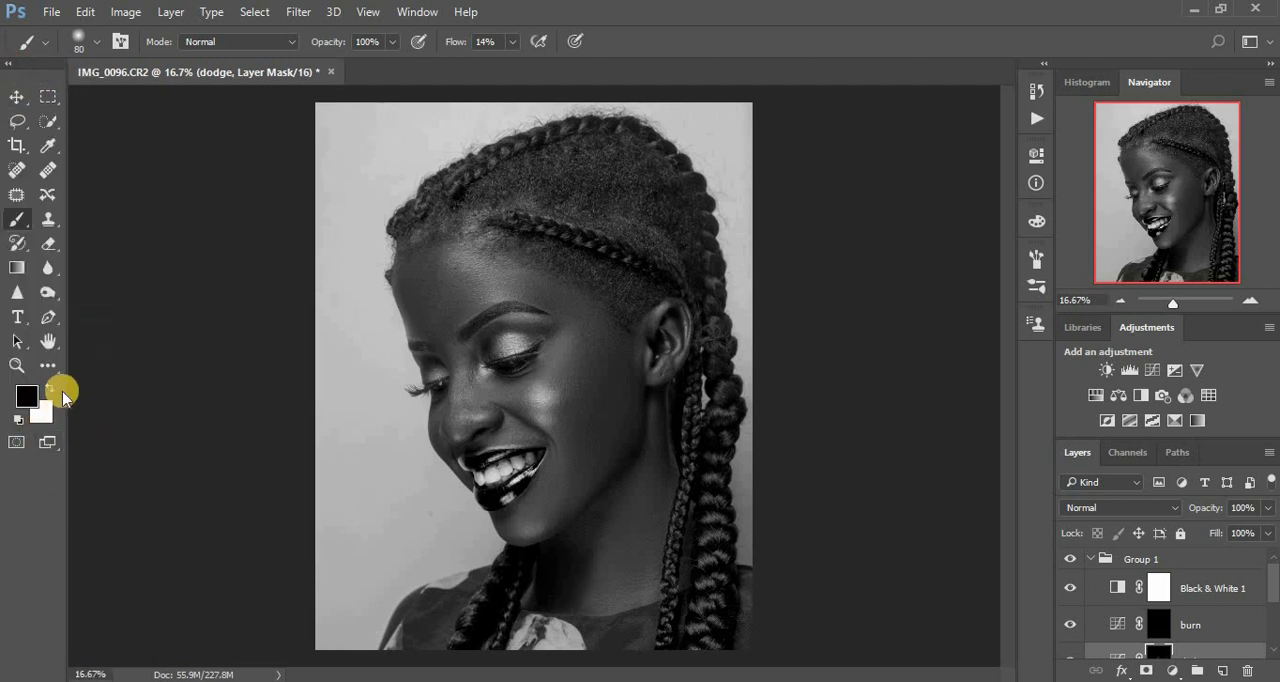
pyautogui.click(1068, 590)
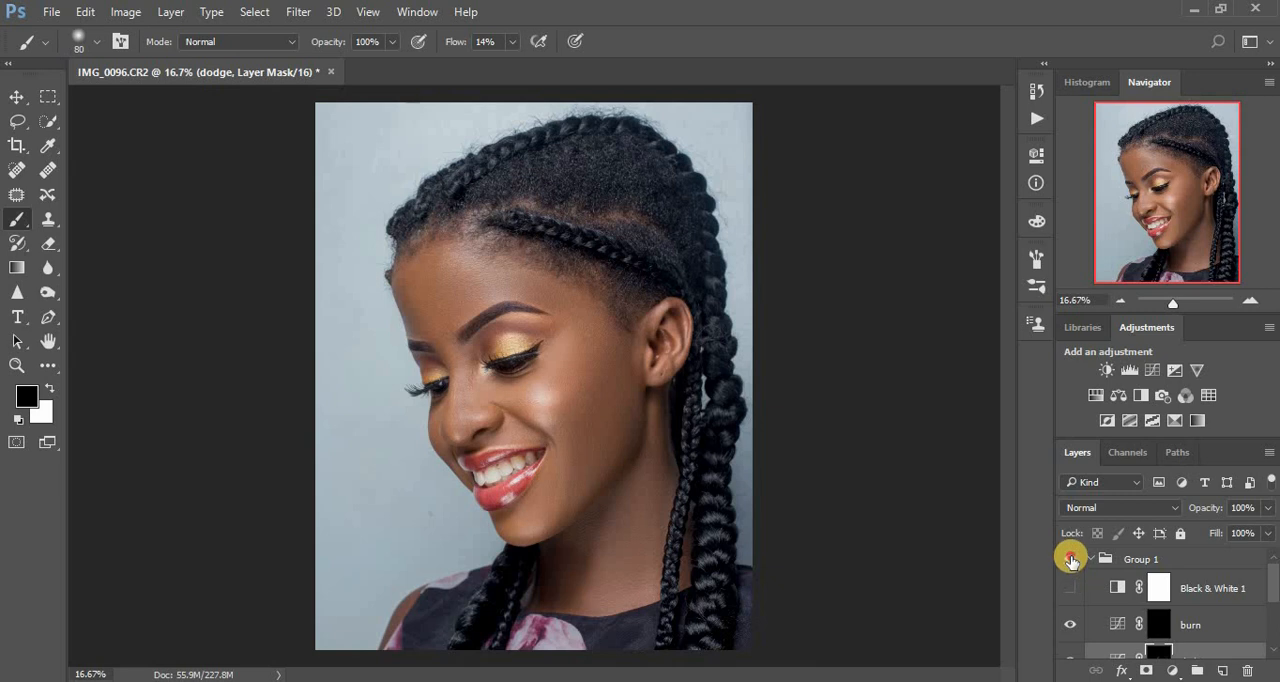
pyautogui.click(1071, 560)
pyautogui.click(1071, 560)
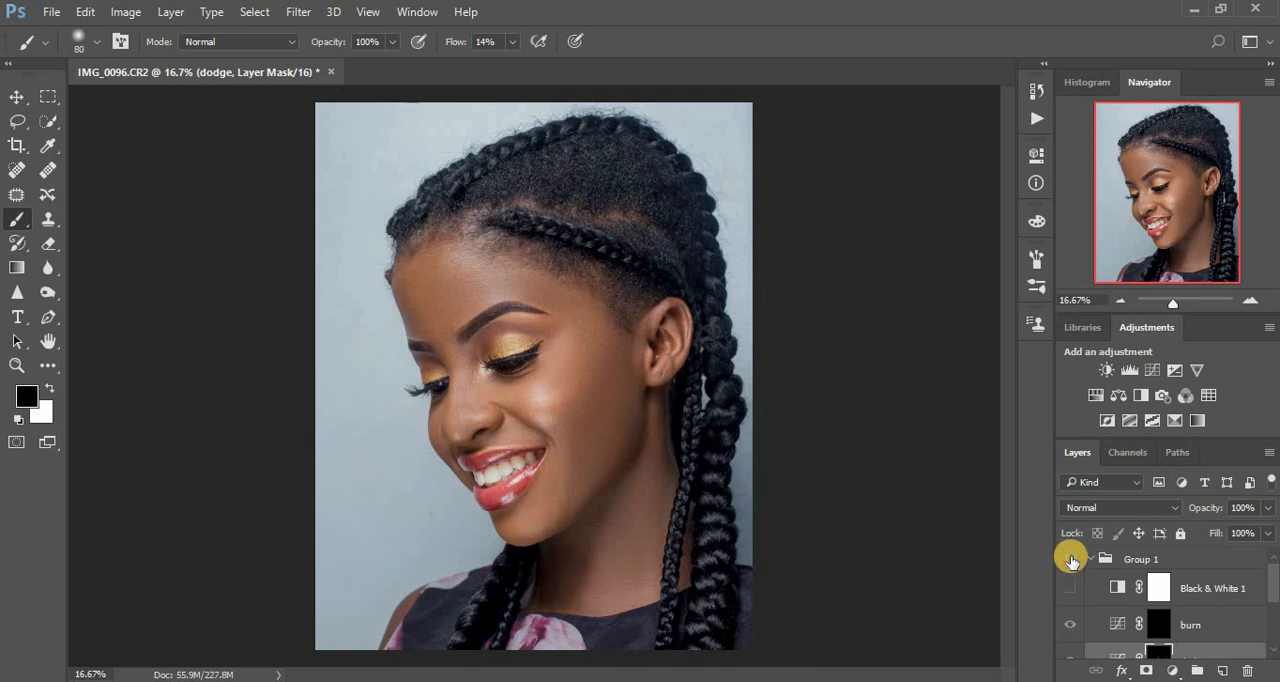
pyautogui.click(1071, 560)
pyautogui.click(1071, 560)
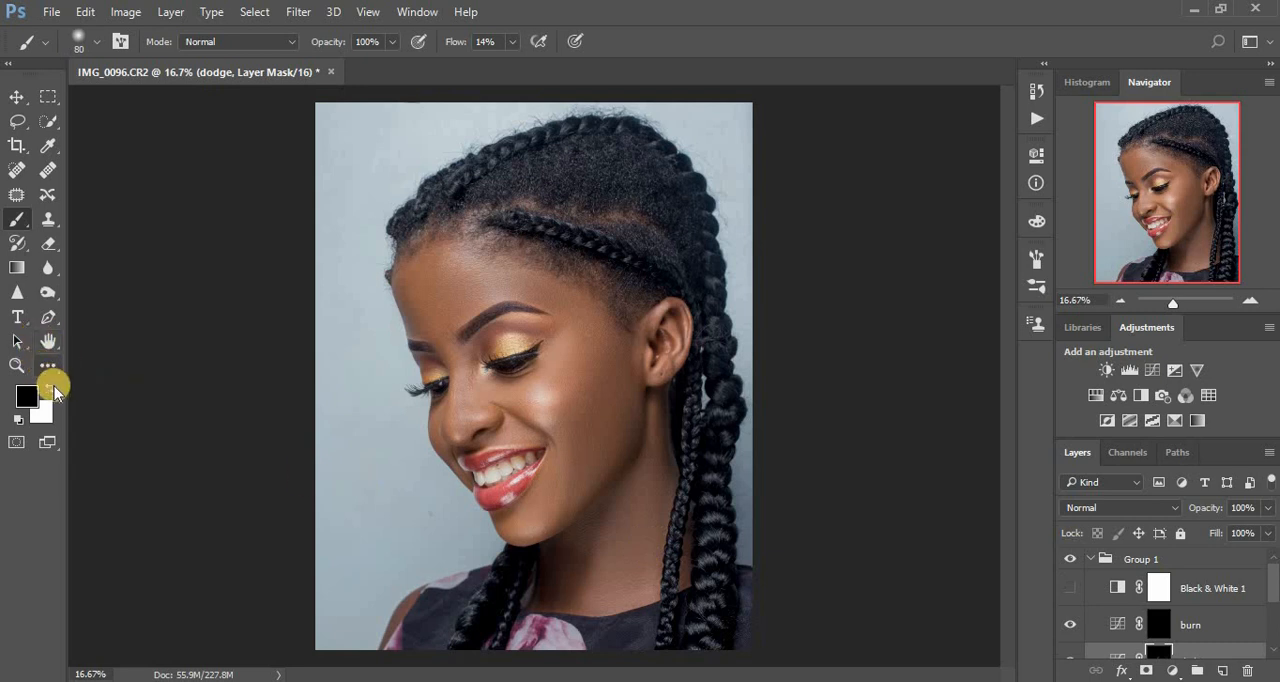
# Make white the foreground colour and switch Group 1 off and on to check the dodging, leaving the group hidden.
pyautogui.click(50, 388)
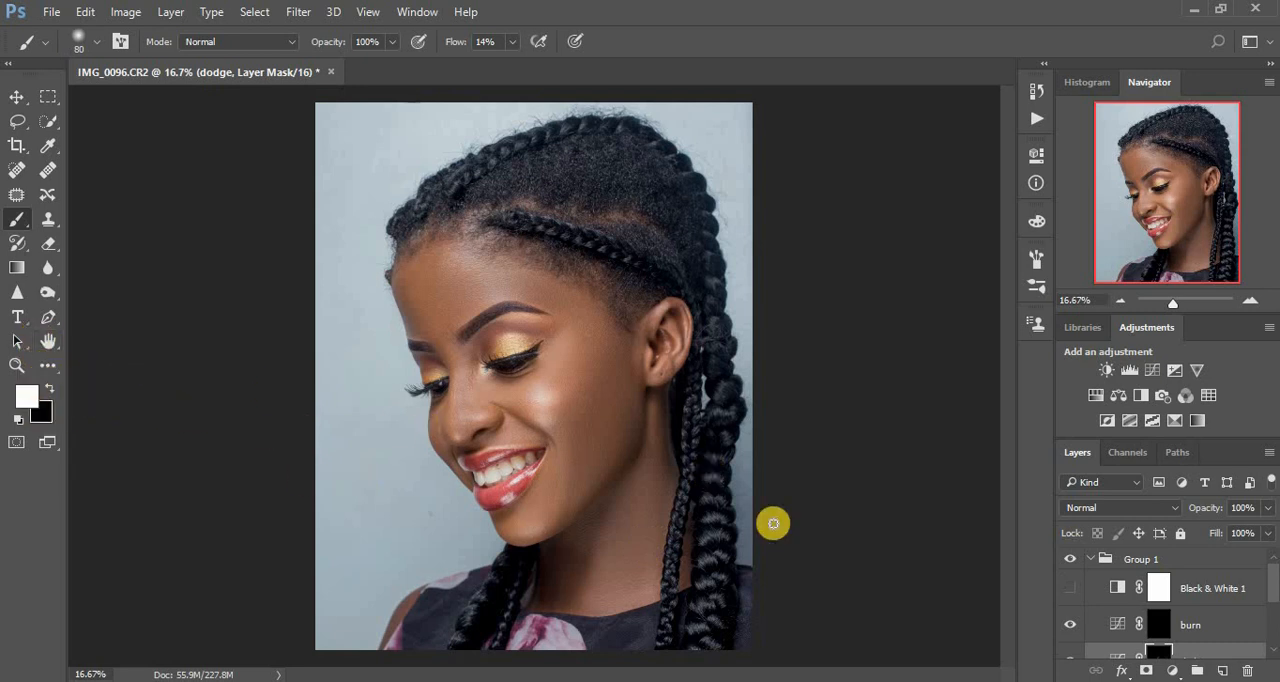
pyautogui.click(1071, 557)
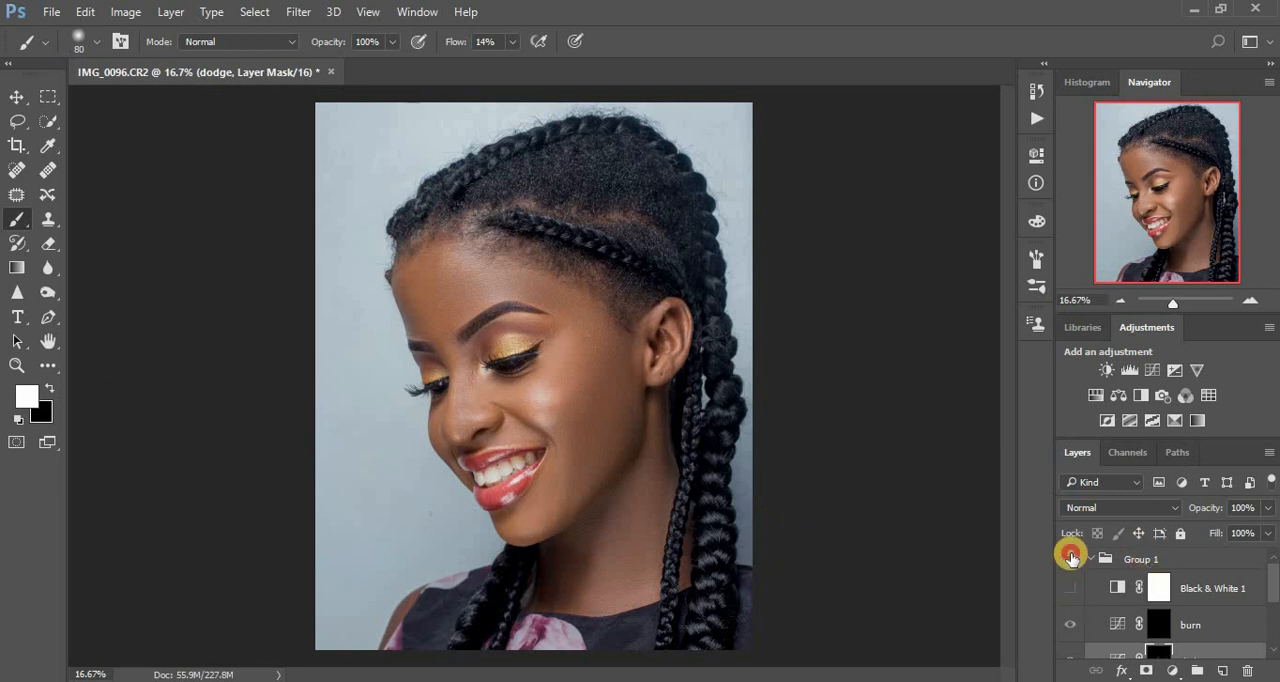
pyautogui.click(1071, 557)
pyautogui.click(1071, 557)
pyautogui.click(1071, 557)
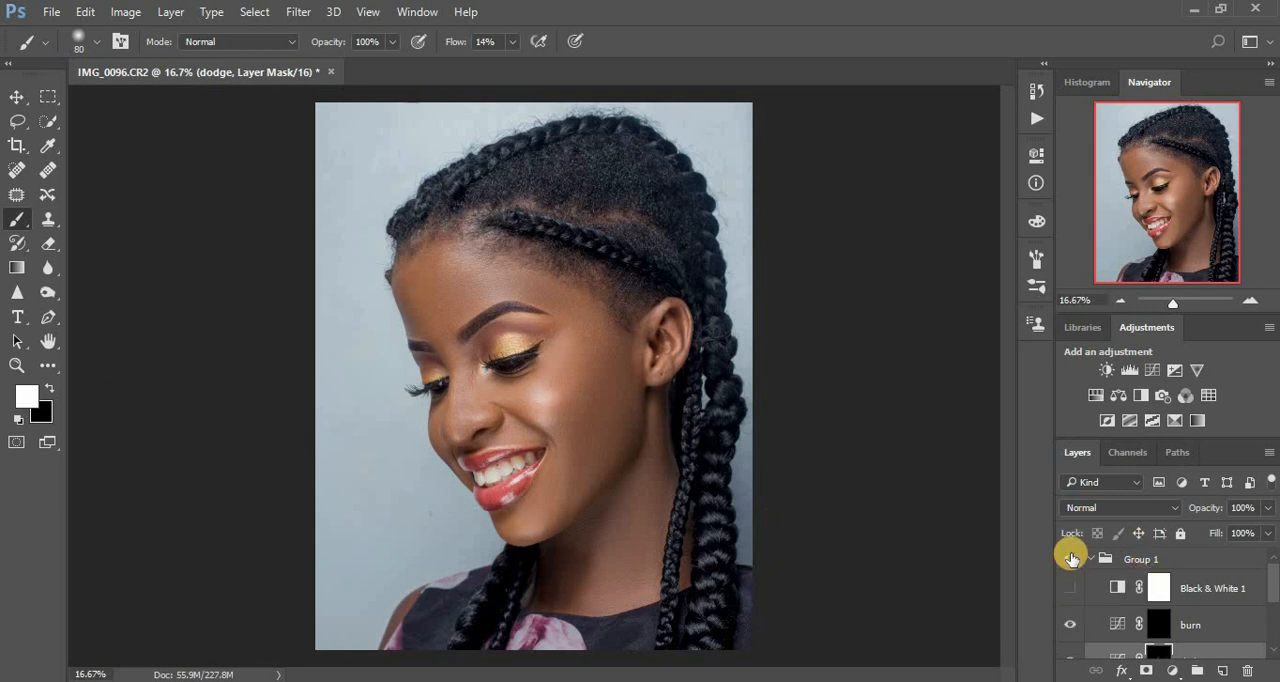
pyautogui.click(1071, 557)
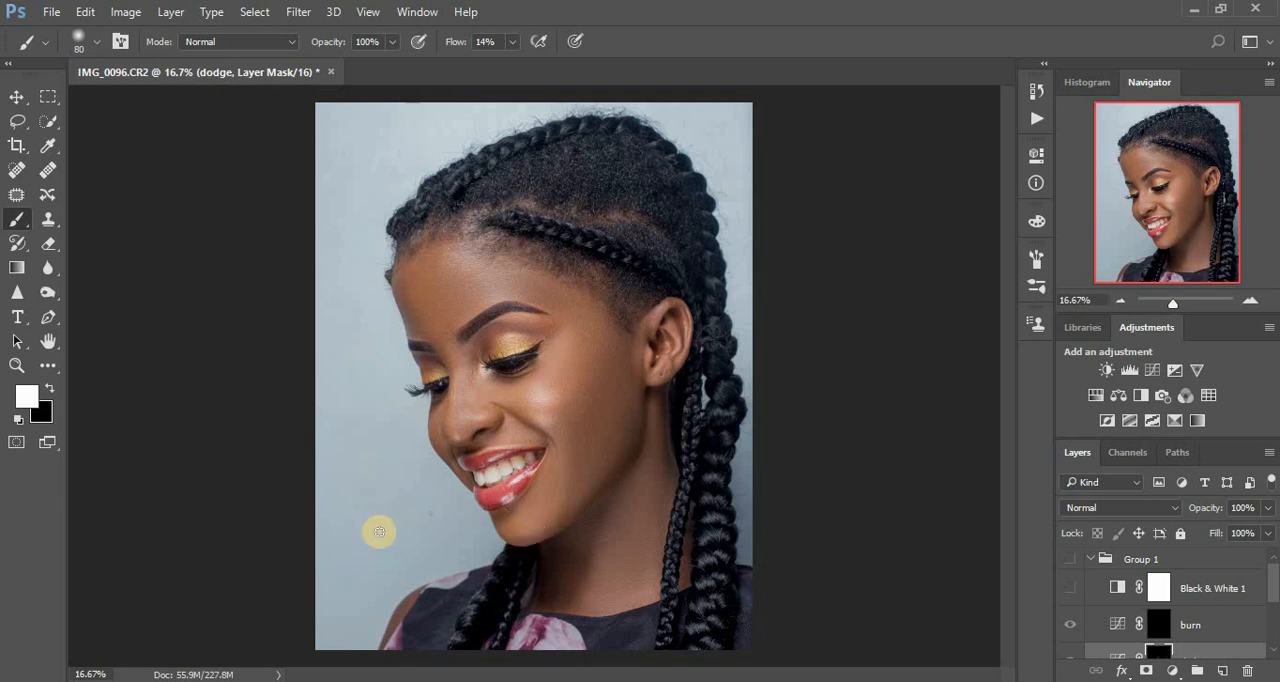
pyautogui.press('x')
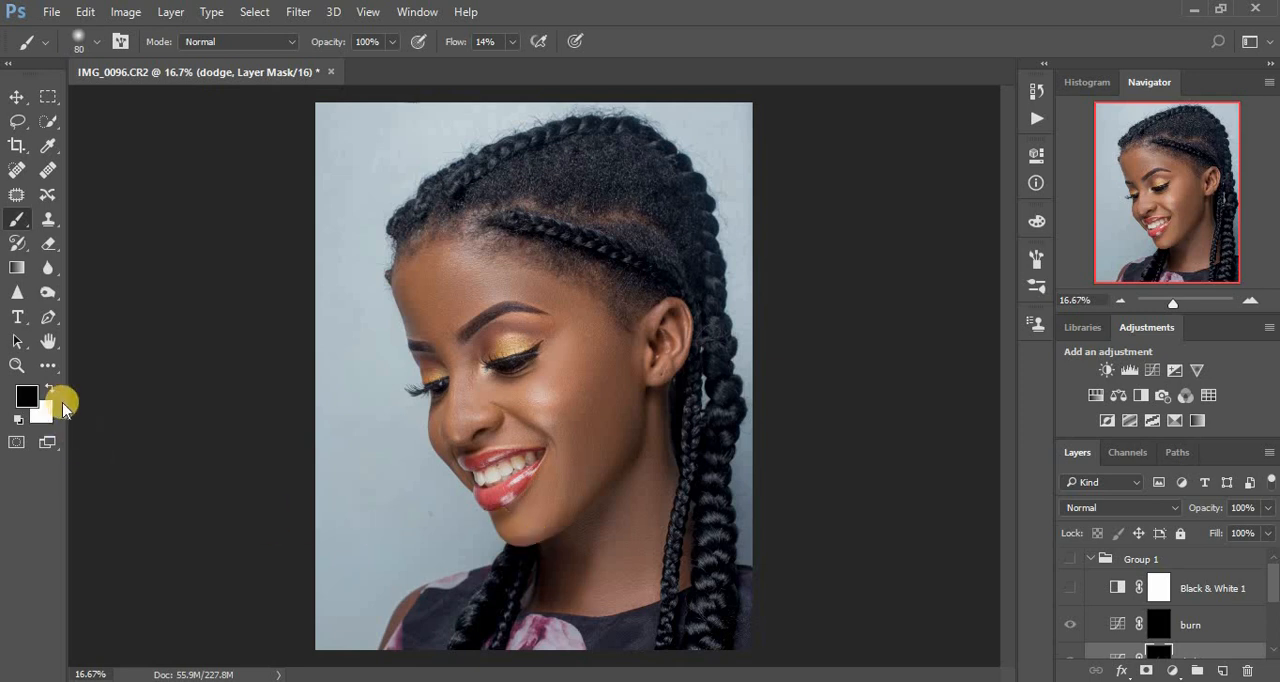
pyautogui.press('x')
pyautogui.press('x')
pyautogui.press('x')
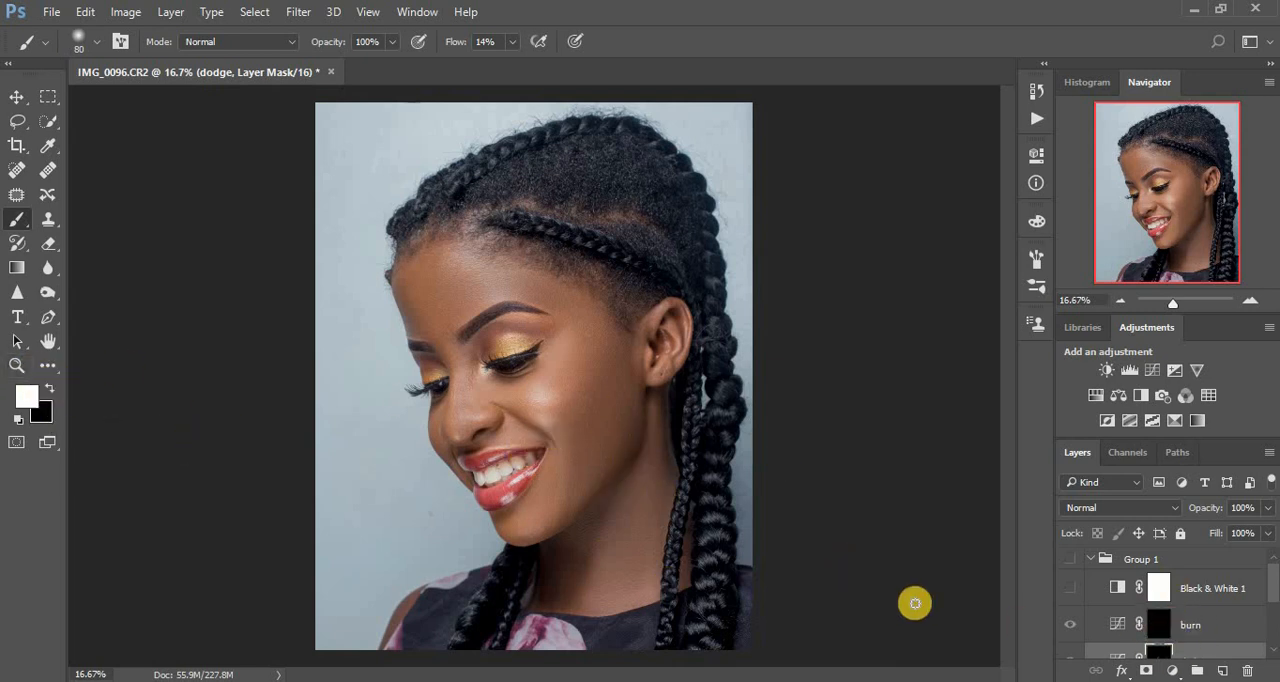
# Compare the portrait before and after dodging once more through Group 1's visibility, ending with the group shown.
pyautogui.click(1075, 559)
pyautogui.click(1075, 559)
pyautogui.click(1075, 560)
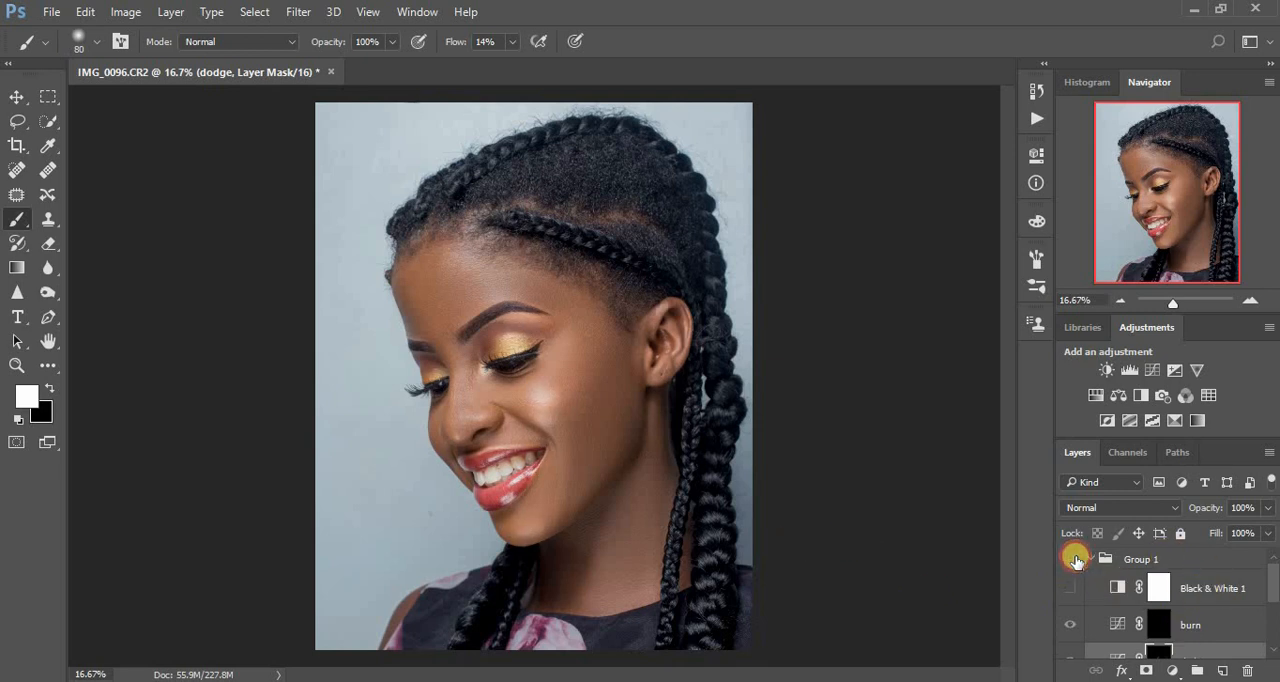
pyautogui.click(1075, 560)
pyautogui.click(1075, 560)
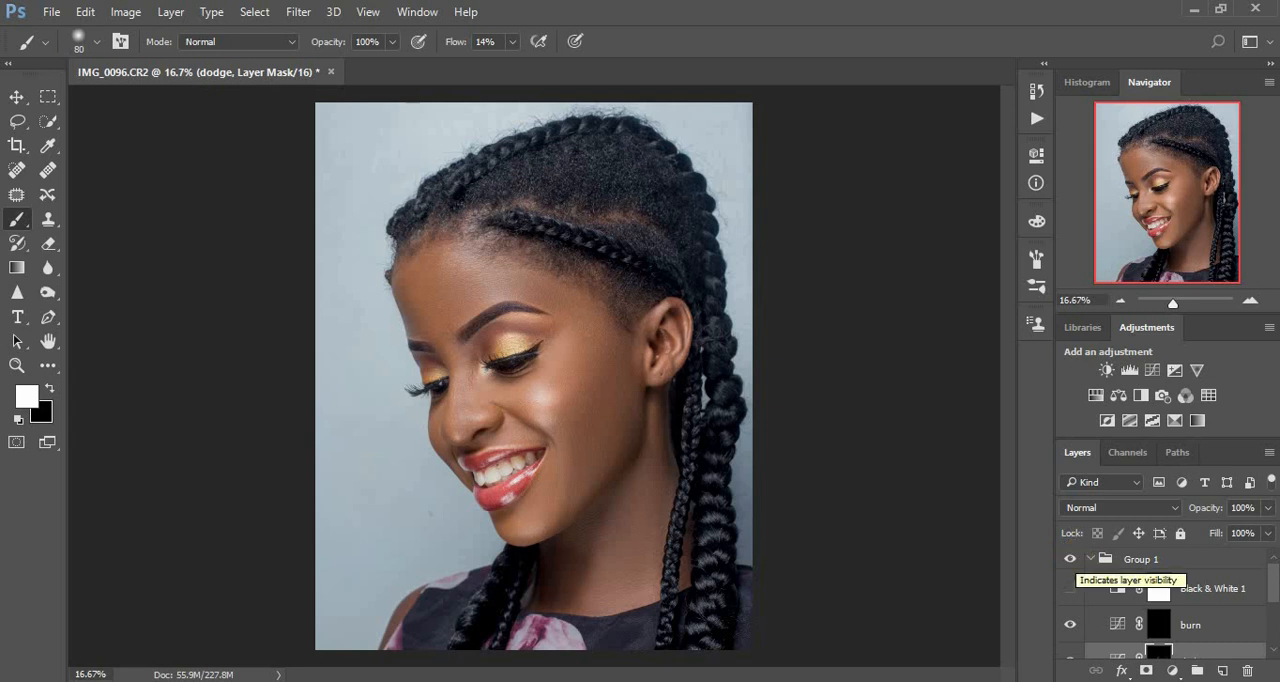
# Select the burn layer's mask with the Black & White layer shown again, and set the brush flow to 8%.
pyautogui.click(1160, 626)
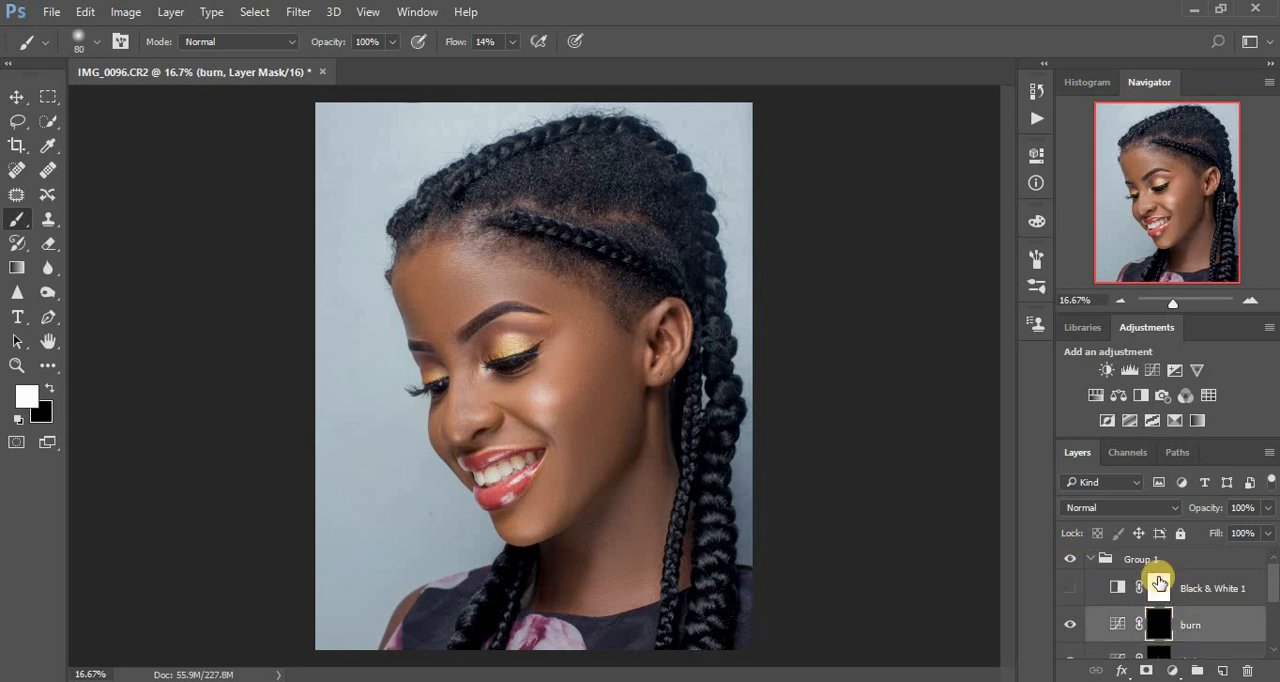
pyautogui.click(1070, 590)
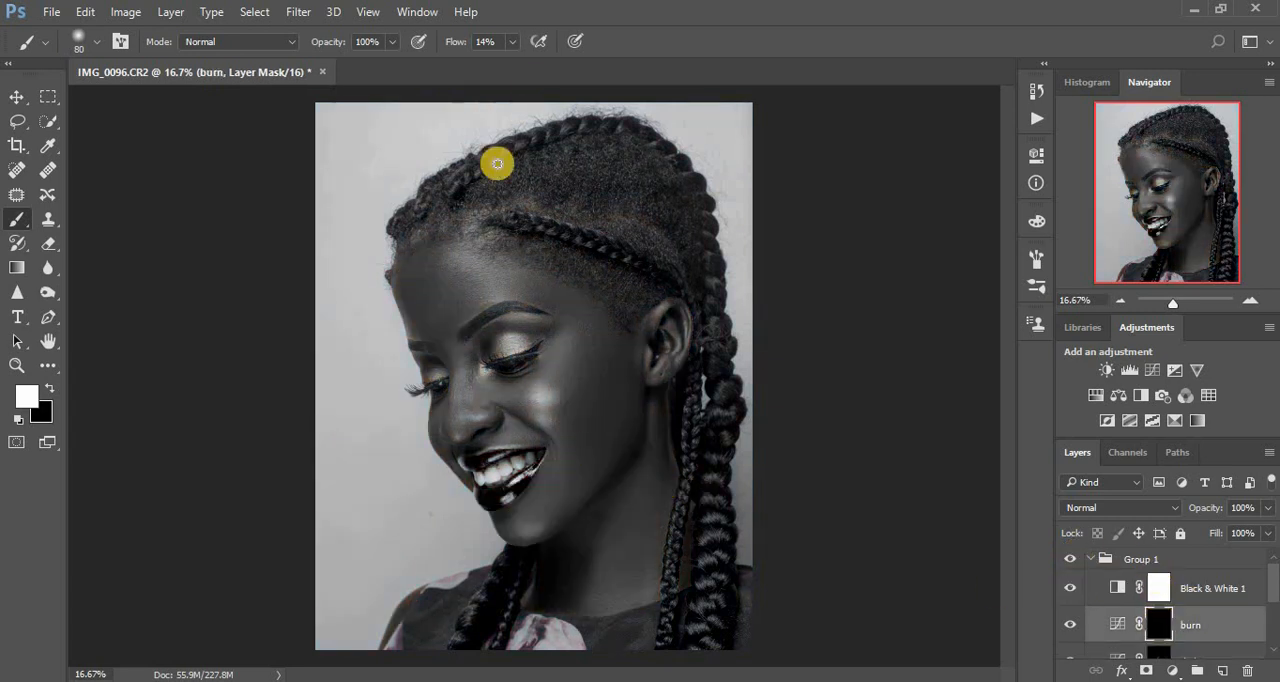
pyautogui.click(512, 47)
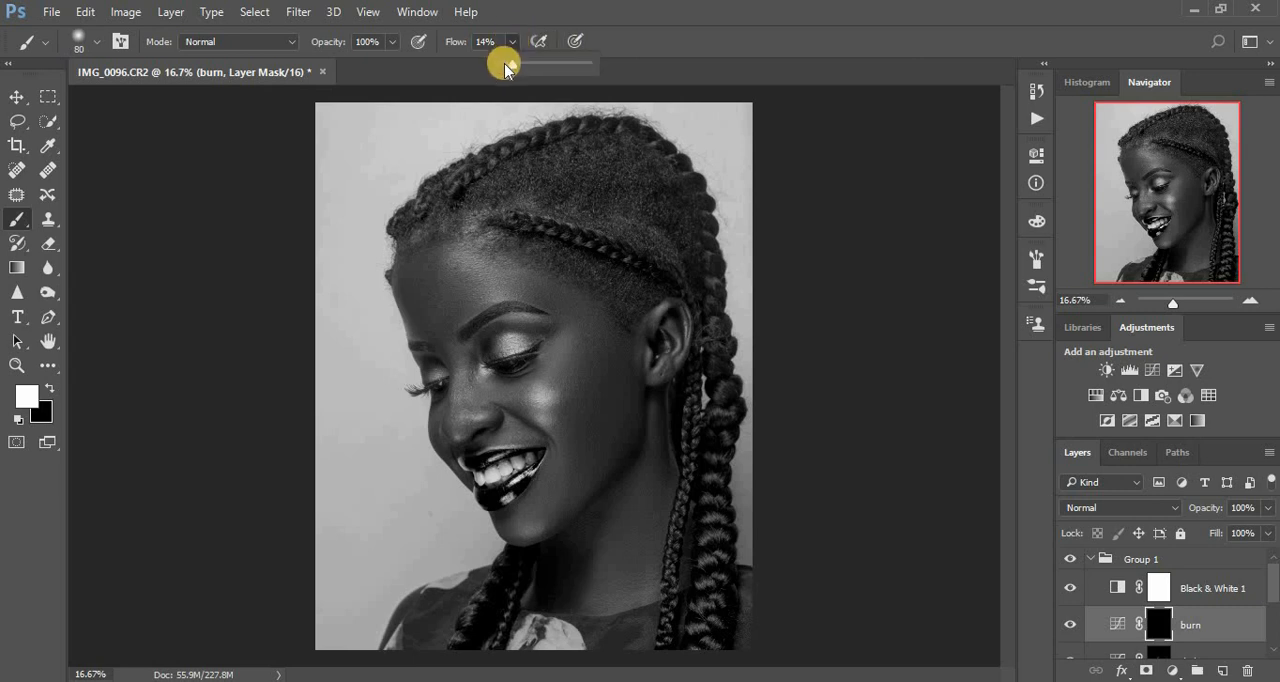
pyautogui.moveTo(512, 66); pyautogui.dragTo(507, 67)
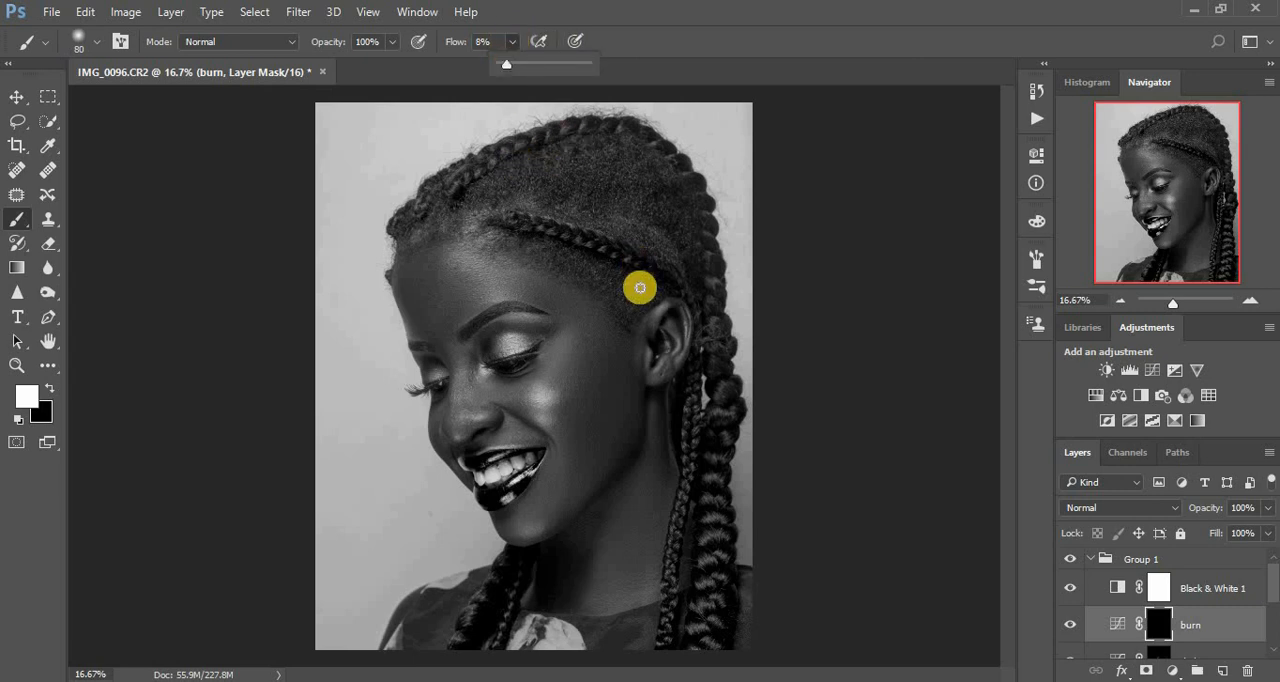
# Enlarge the brush to size 500 and darken the side of the cheek in front of the ear on the burn mask.
pyautogui.press(']')
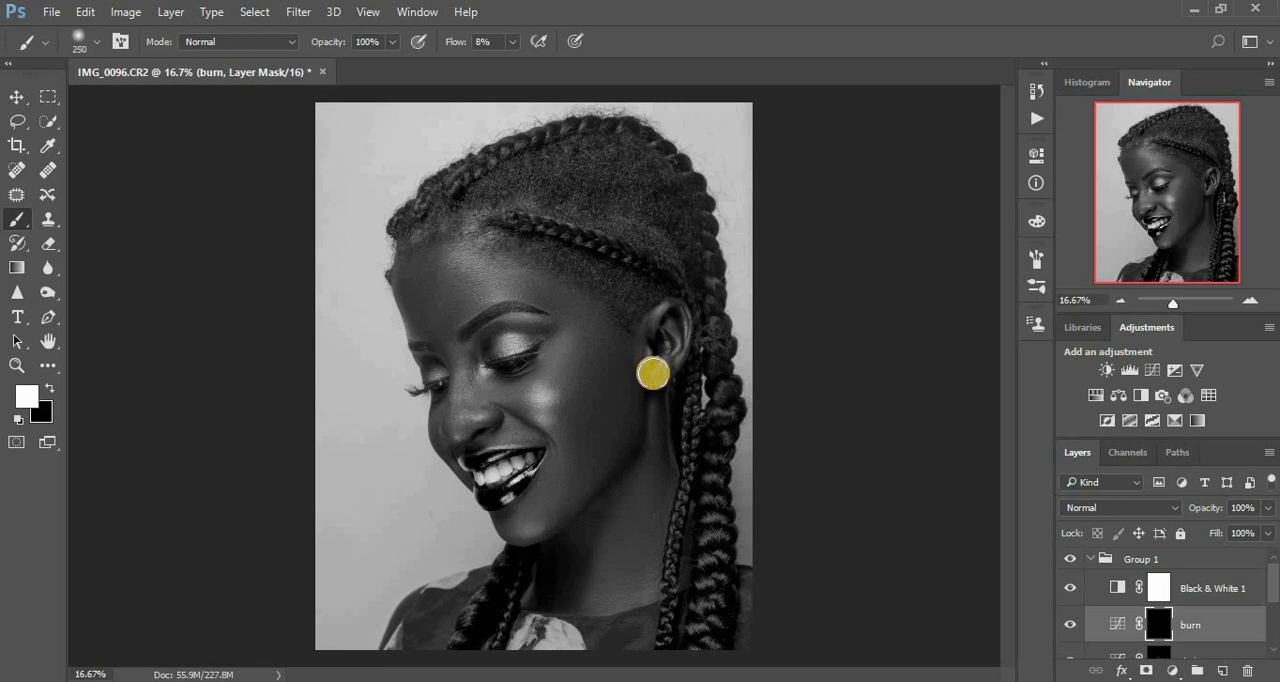
pyautogui.press(']')
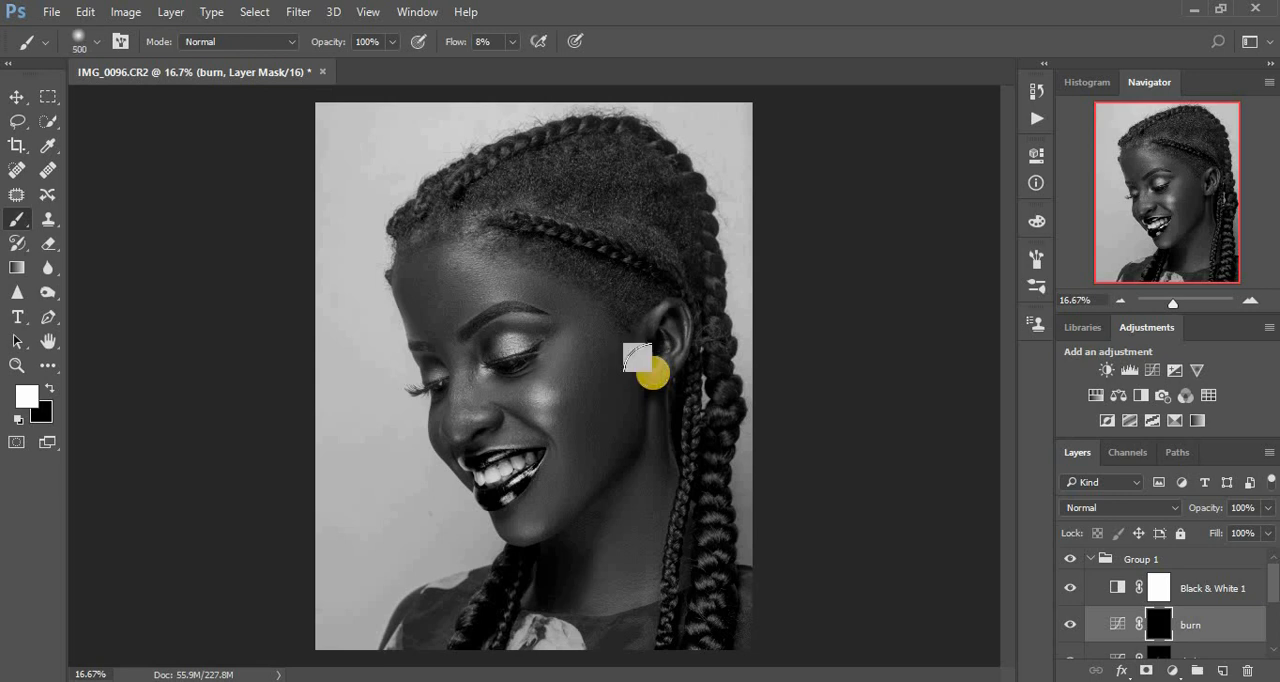
pyautogui.moveTo(605, 419)
pyautogui.mouseDown()
pyautogui.moveTo(609, 384)
pyautogui.moveTo(587, 429)
pyautogui.moveTo(613, 352)
pyautogui.moveTo(571, 414)
pyautogui.moveTo(603, 420)
pyautogui.mouseUp()
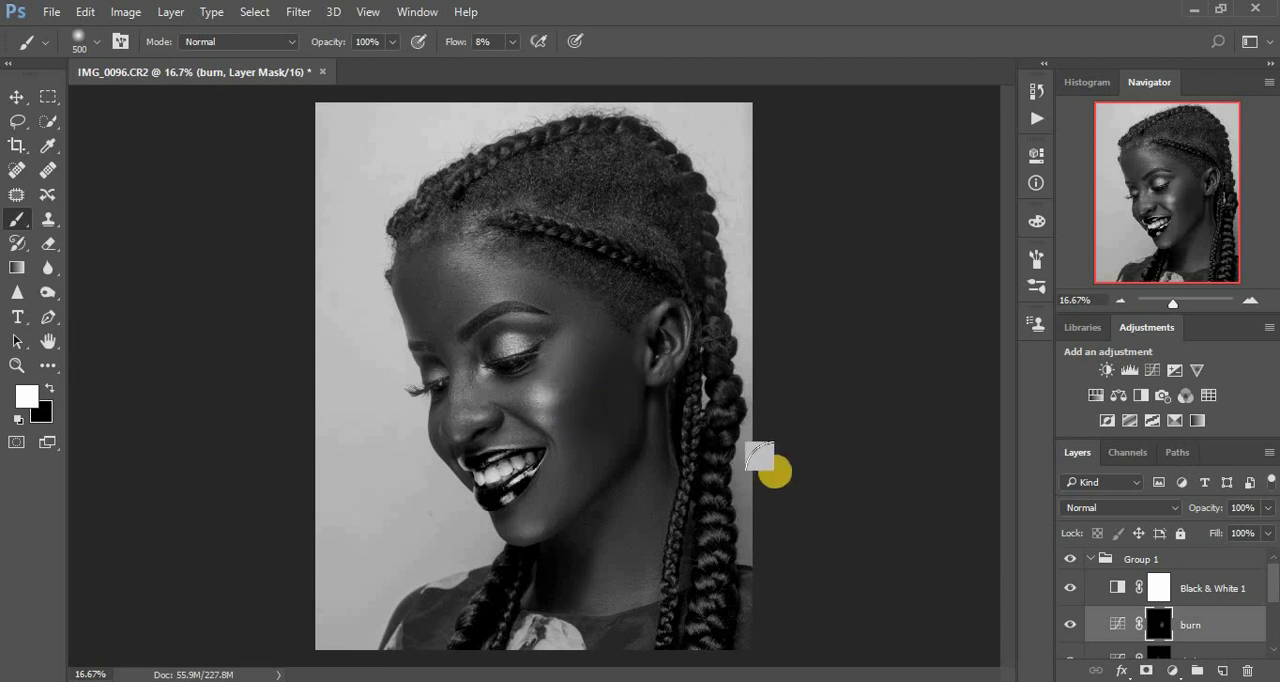
# Hide the Black & White 1 layer and compare the portrait with and without Group 1, ending with the group shown.
pyautogui.click(1071, 589)
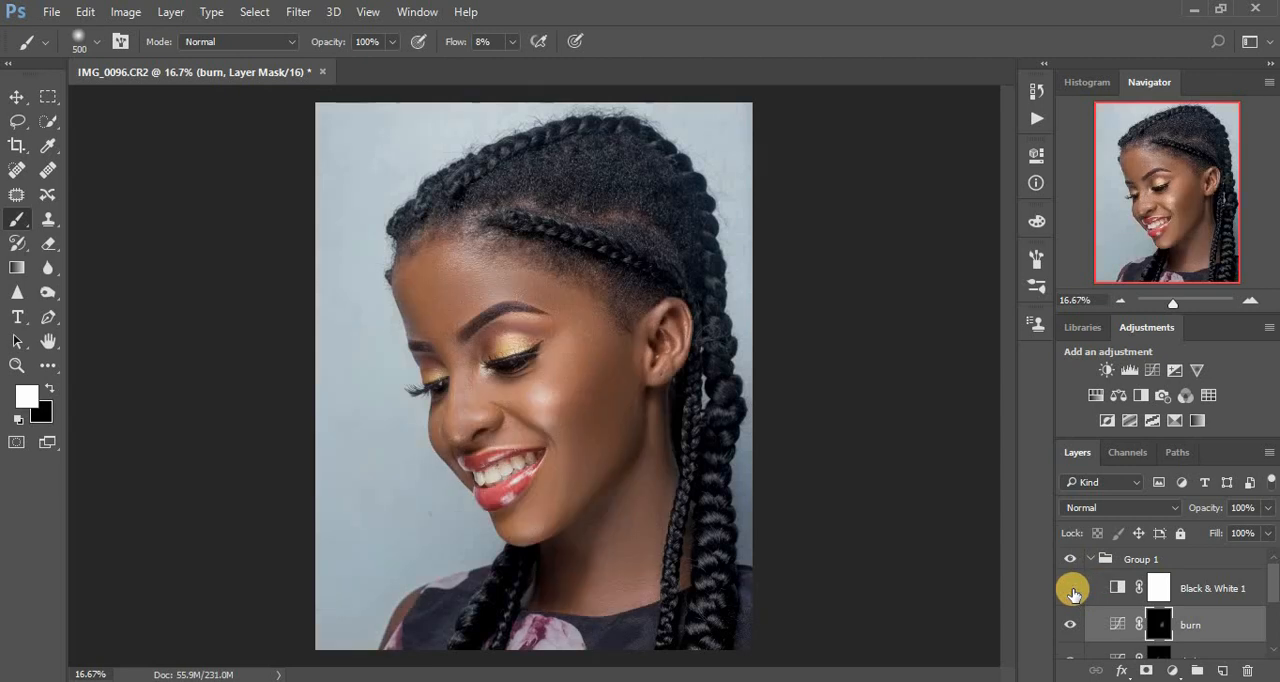
pyautogui.click(1069, 560)
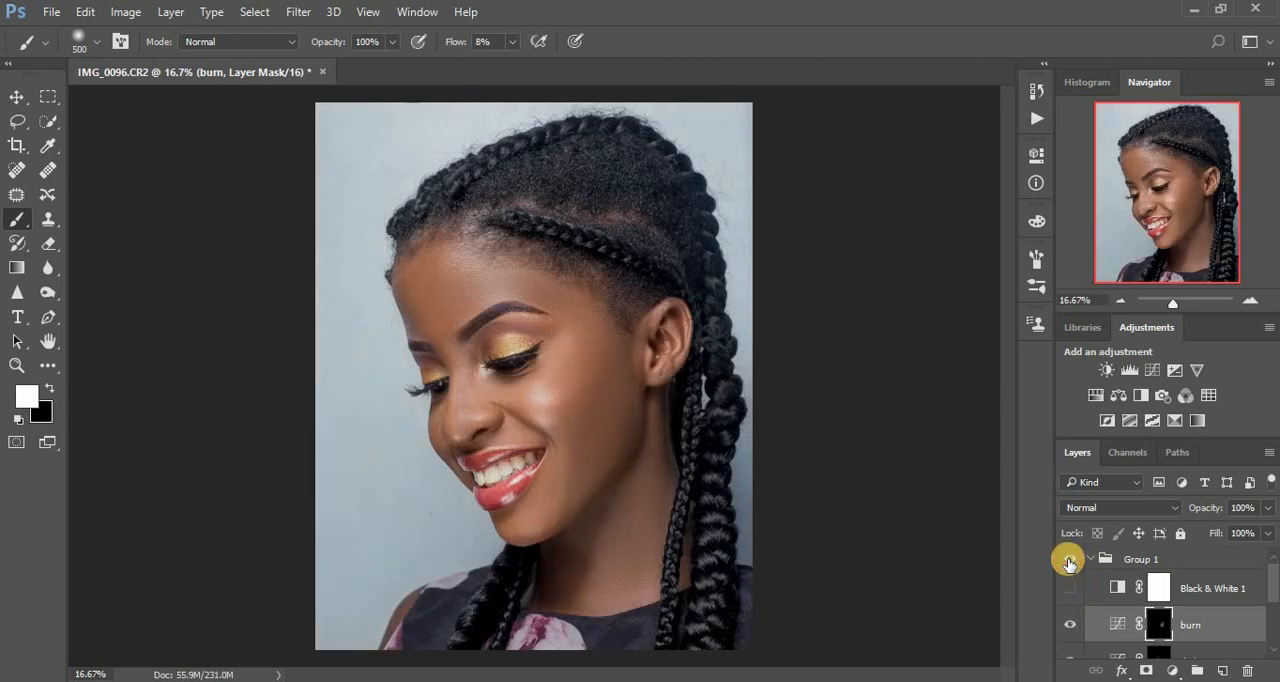
pyautogui.click(1069, 560)
pyautogui.click(1069, 560)
pyautogui.click(1069, 560)
pyautogui.click(1069, 560)
pyautogui.click(1069, 560)
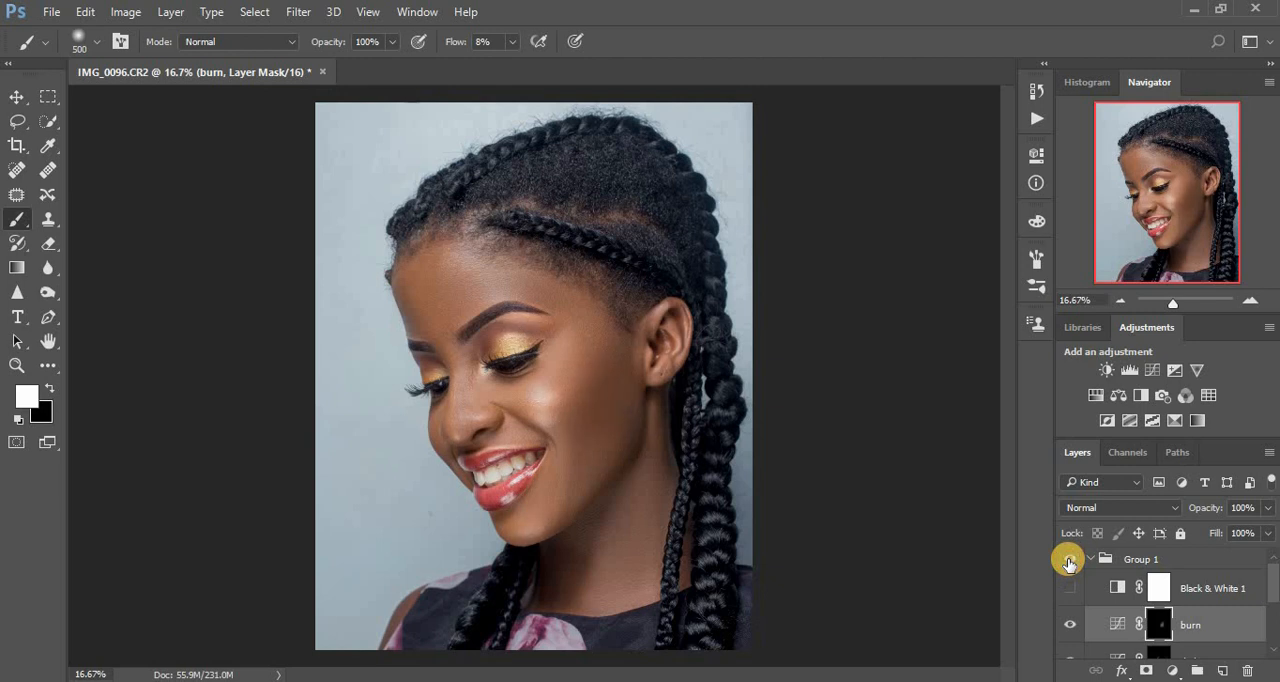
# Revert the last burn brush stroke through the document history and show the Black & White 1 layer again.
pyautogui.click(1034, 92)
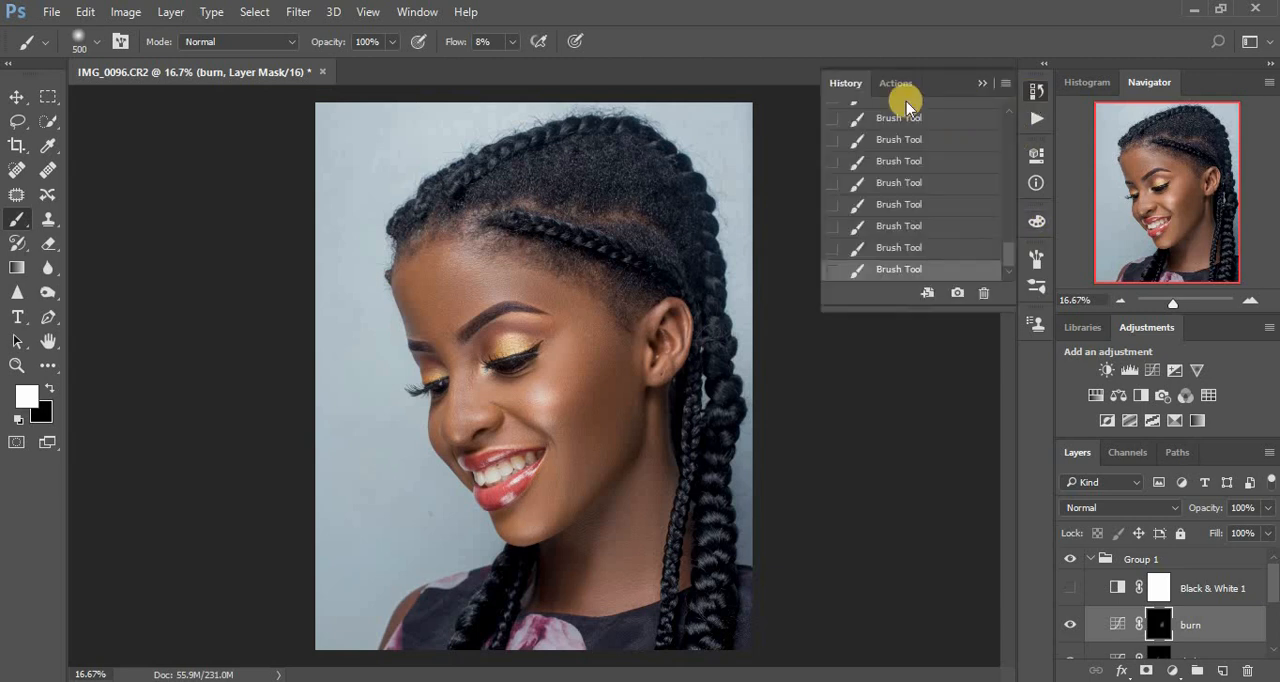
pyautogui.click(890, 250)
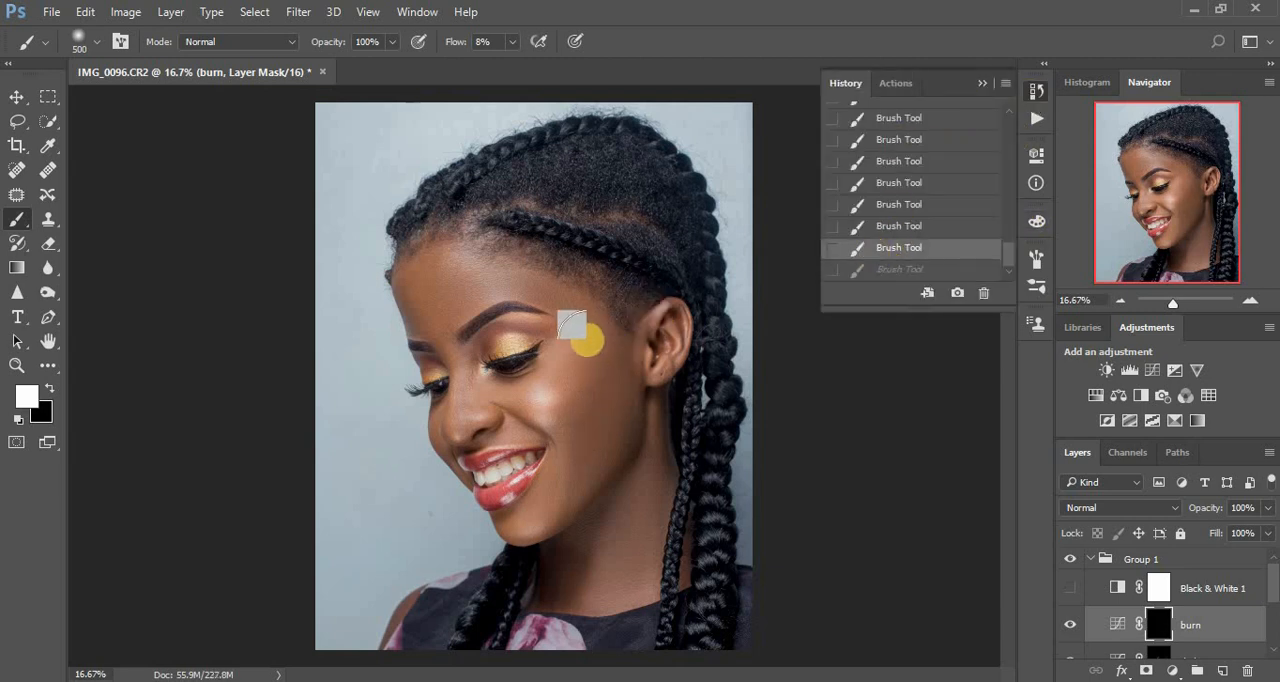
pyautogui.click(1069, 587)
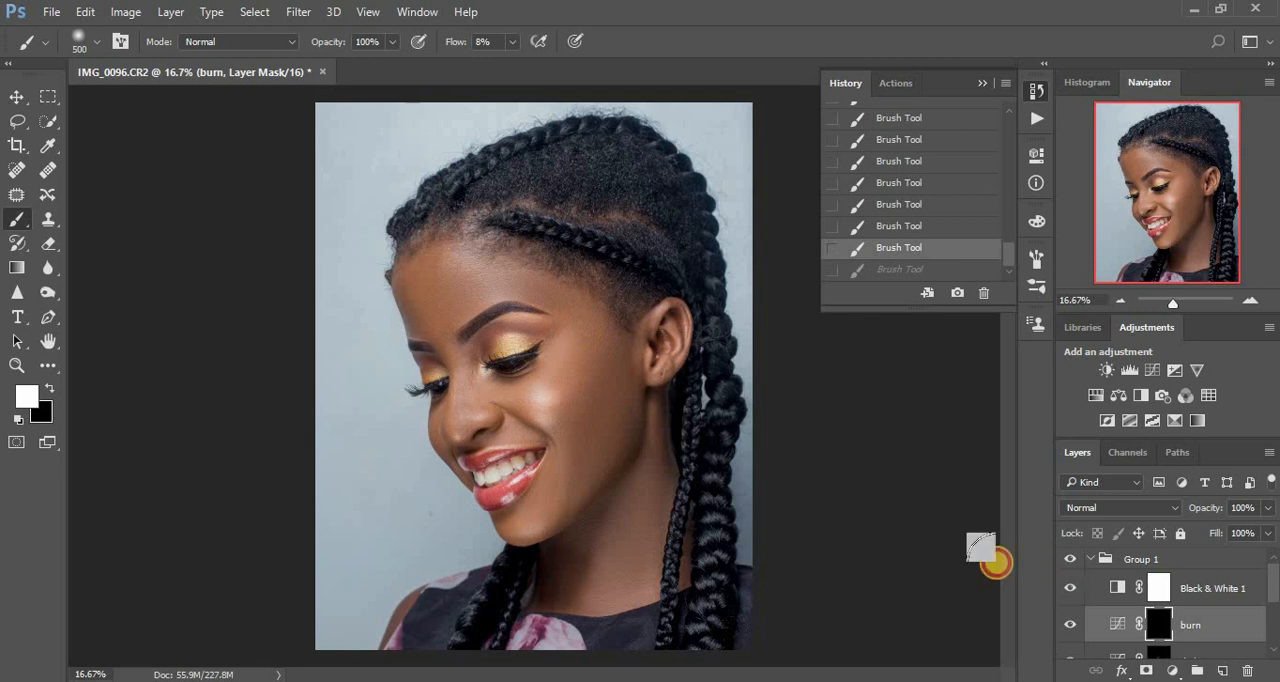
pyautogui.click(983, 82)
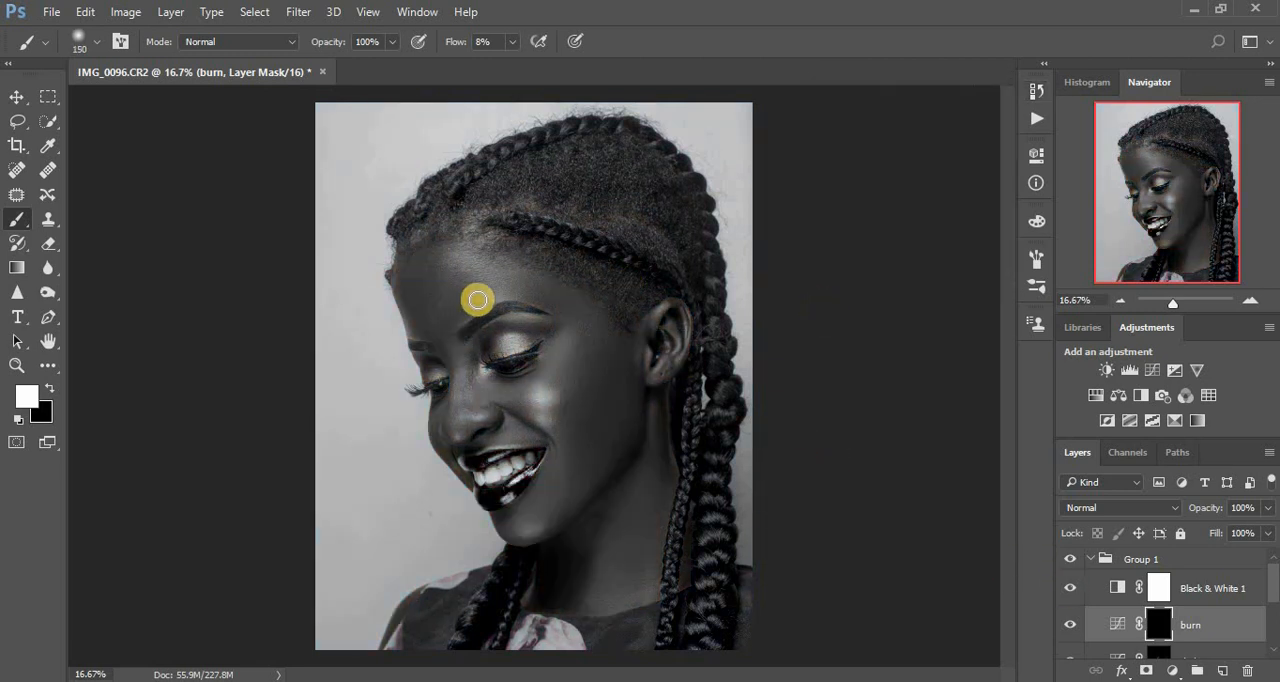
# Darken the face contours, the shadowed edge of the neck and the area beside the mouth on the burn mask, varying the brush size up to 300.
pyautogui.moveTo(554, 334)
pyautogui.mouseDown()
pyautogui.moveTo(506, 326)
pyautogui.moveTo(485, 339)
pyautogui.moveTo(479, 359)
pyautogui.moveTo(488, 337)
pyautogui.moveTo(553, 327)
pyautogui.moveTo(477, 354)
pyautogui.moveTo(477, 392)
pyautogui.moveTo(445, 408)
pyautogui.moveTo(443, 364)
pyautogui.moveTo(516, 403)
pyautogui.moveTo(547, 519)
pyautogui.moveTo(528, 450)
pyautogui.moveTo(644, 414)
pyautogui.moveTo(638, 400)
pyautogui.moveTo(507, 408)
pyautogui.moveTo(473, 392)
pyautogui.moveTo(648, 380)
pyautogui.moveTo(652, 328)
pyautogui.moveTo(636, 332)
pyautogui.moveTo(615, 401)
pyautogui.moveTo(629, 342)
pyautogui.moveTo(589, 423)
pyautogui.moveTo(611, 381)
pyautogui.moveTo(654, 534)
pyautogui.moveTo(609, 609)
pyautogui.moveTo(666, 600)
pyautogui.moveTo(568, 558)
pyautogui.moveTo(552, 606)
pyautogui.mouseUp()
pyautogui.press(']')
pyautogui.press(']')
pyautogui.press('[')
pyautogui.click(706, 445)
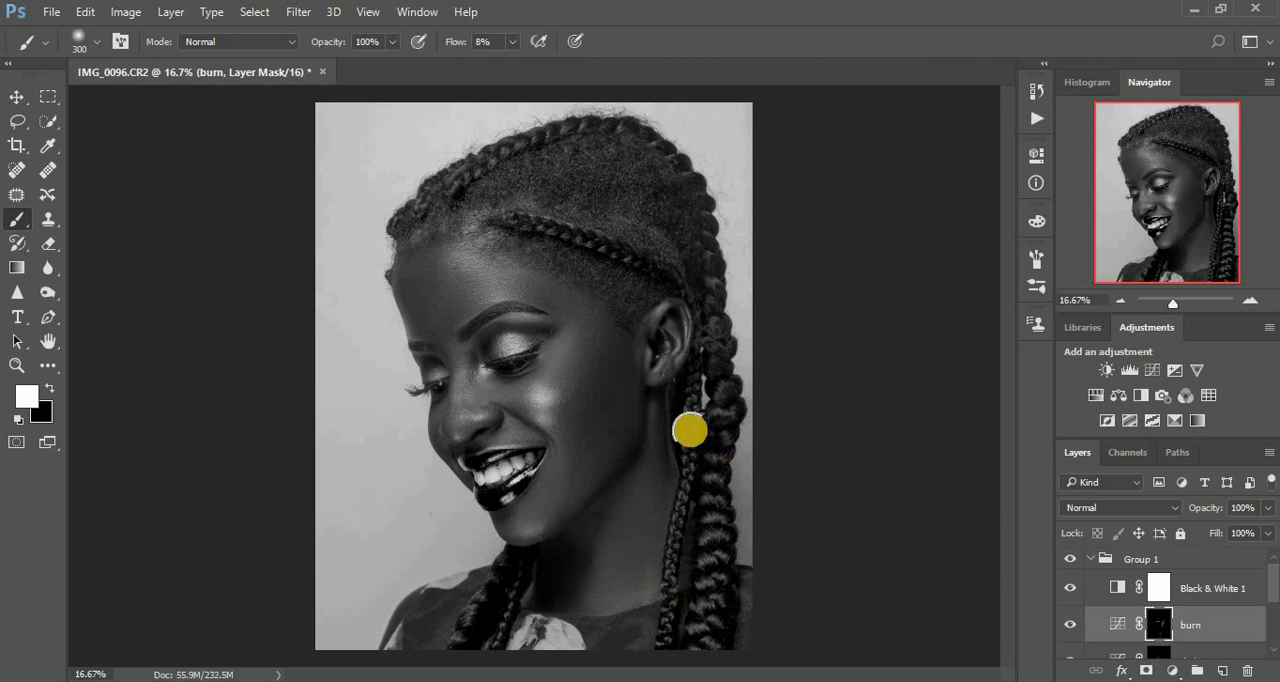
pyautogui.moveTo(666, 404); pyautogui.dragTo(676, 493)
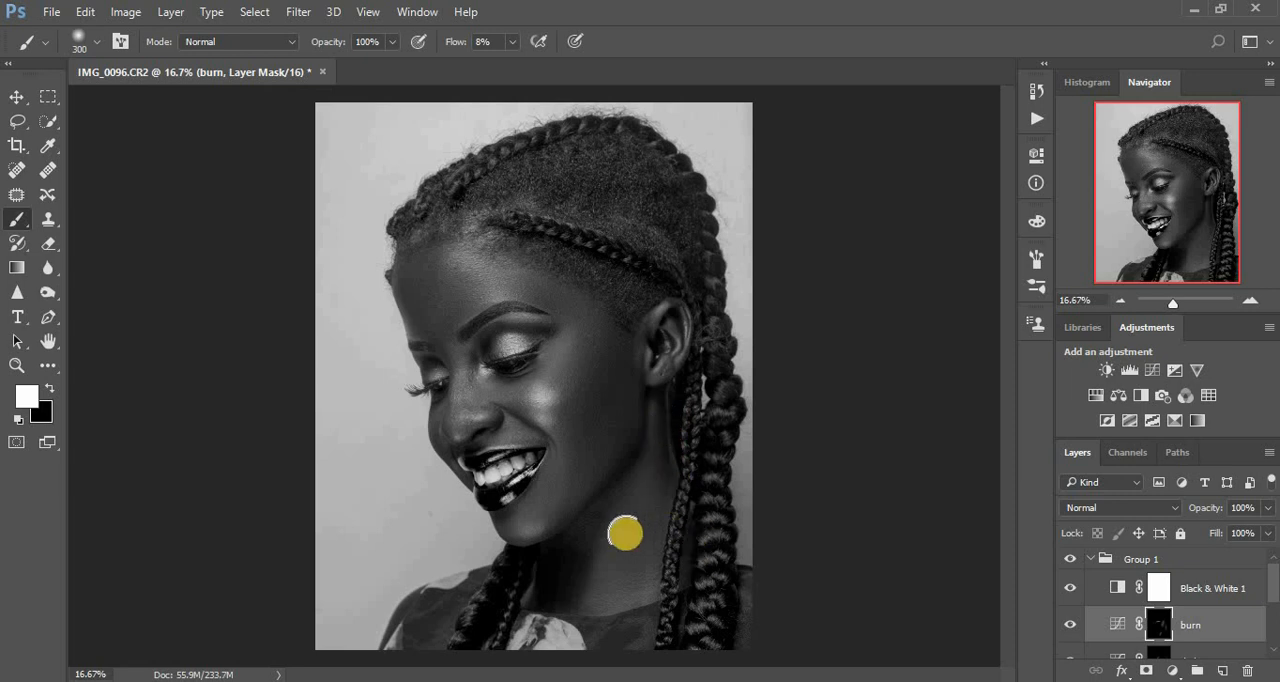
pyautogui.moveTo(563, 465)
pyautogui.mouseDown()
pyautogui.moveTo(531, 457)
pyautogui.moveTo(503, 402)
pyautogui.moveTo(510, 419)
pyautogui.moveTo(494, 411)
pyautogui.moveTo(546, 429)
pyautogui.moveTo(509, 409)
pyautogui.moveTo(557, 455)
pyautogui.mouseUp()
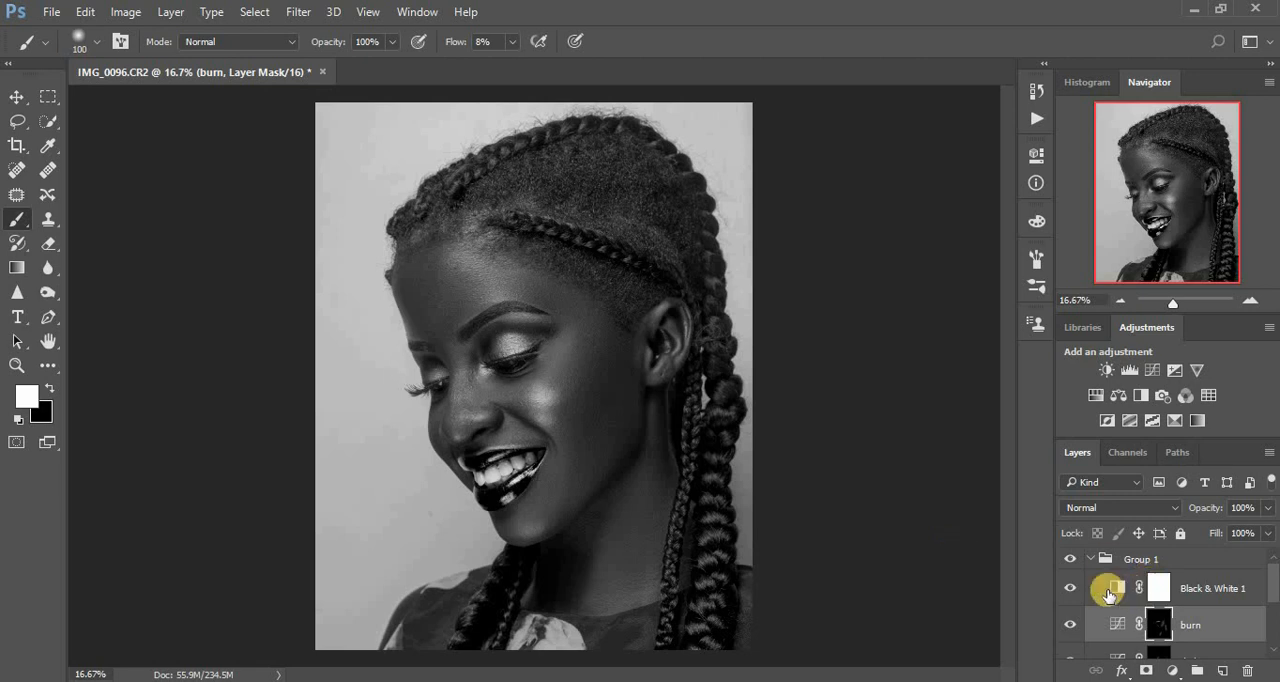
# Hide the Black & White 1 layer and check the burning in colour by switching Group 1 off and on.
pyautogui.click(1071, 589)
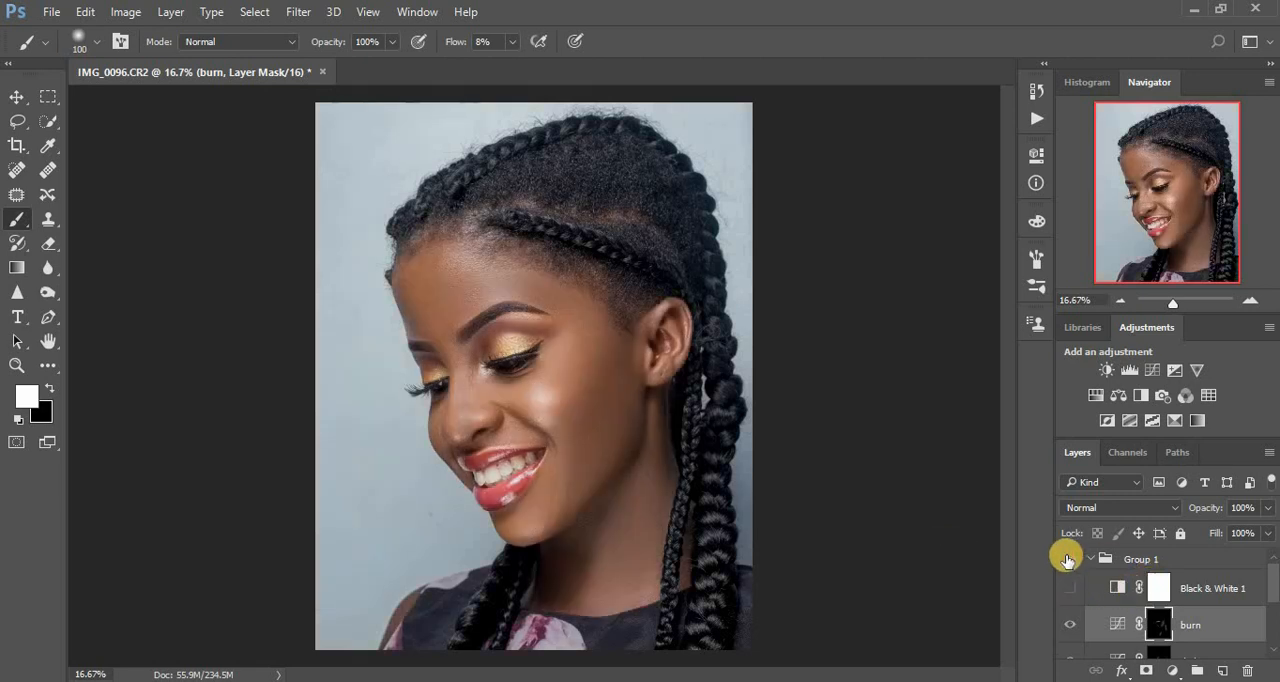
pyautogui.click(1067, 560)
pyautogui.click(1067, 560)
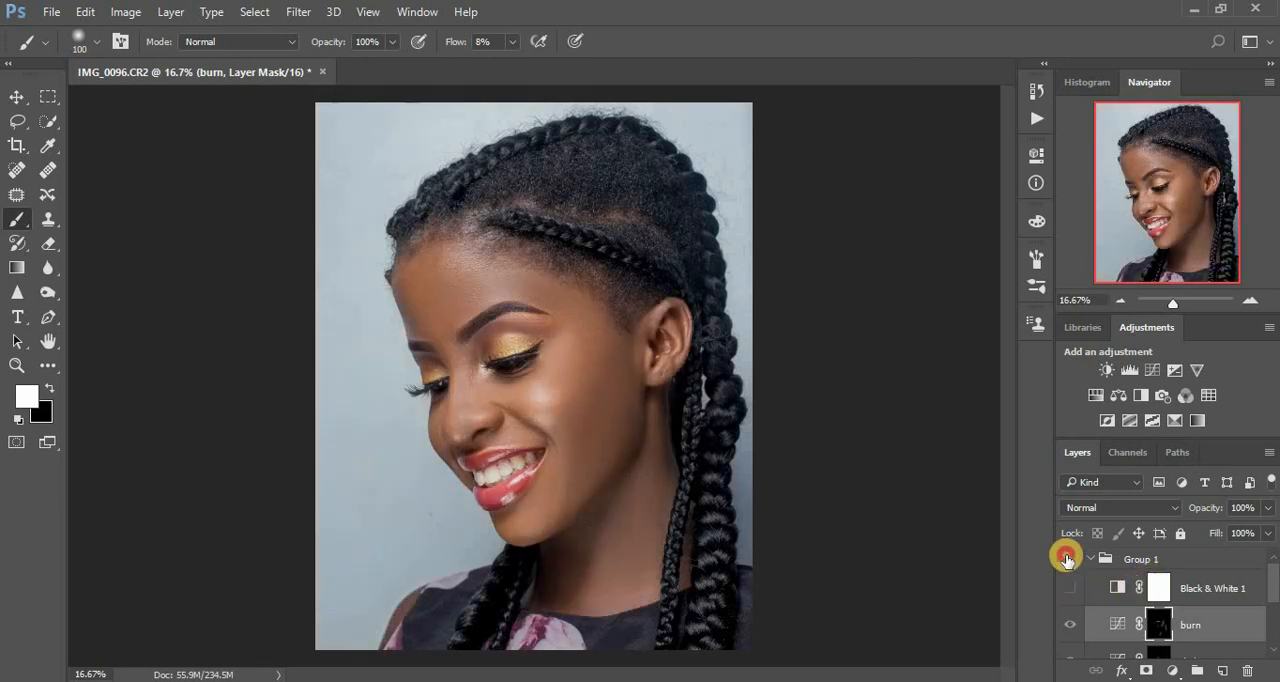
pyautogui.click(1067, 560)
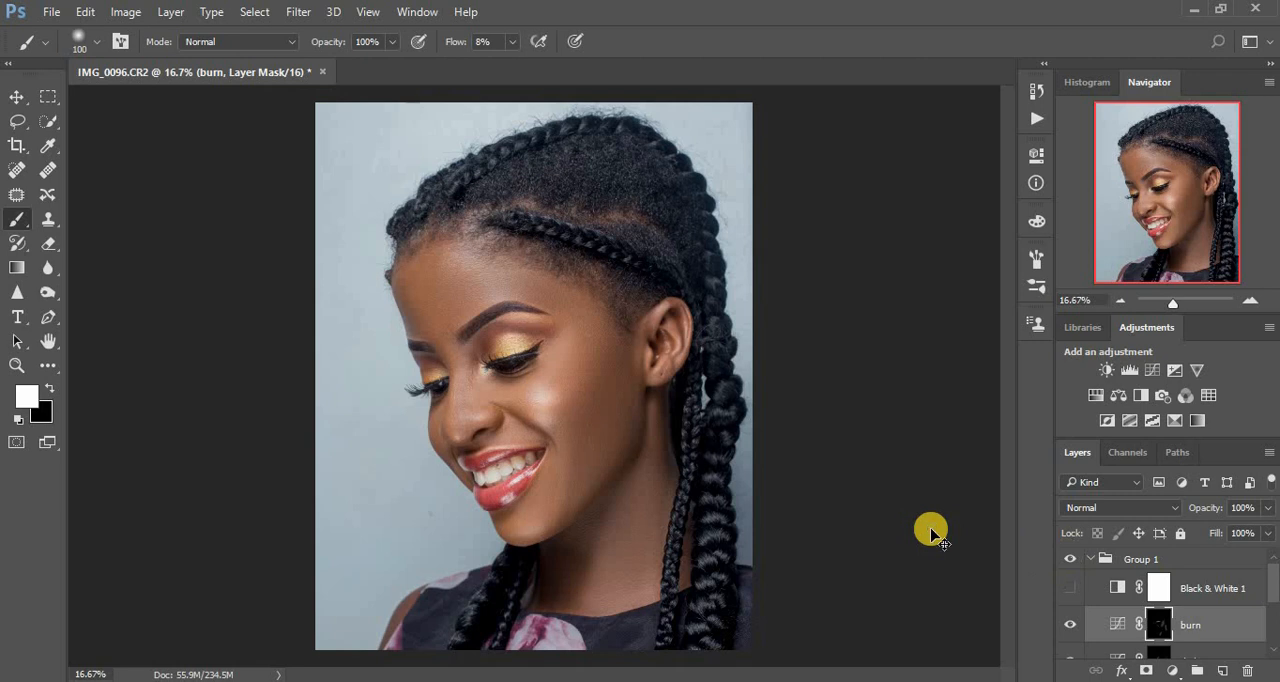
pyautogui.hotkey('ctrl', '-')
pyautogui.hotkey('ctrl', '+')
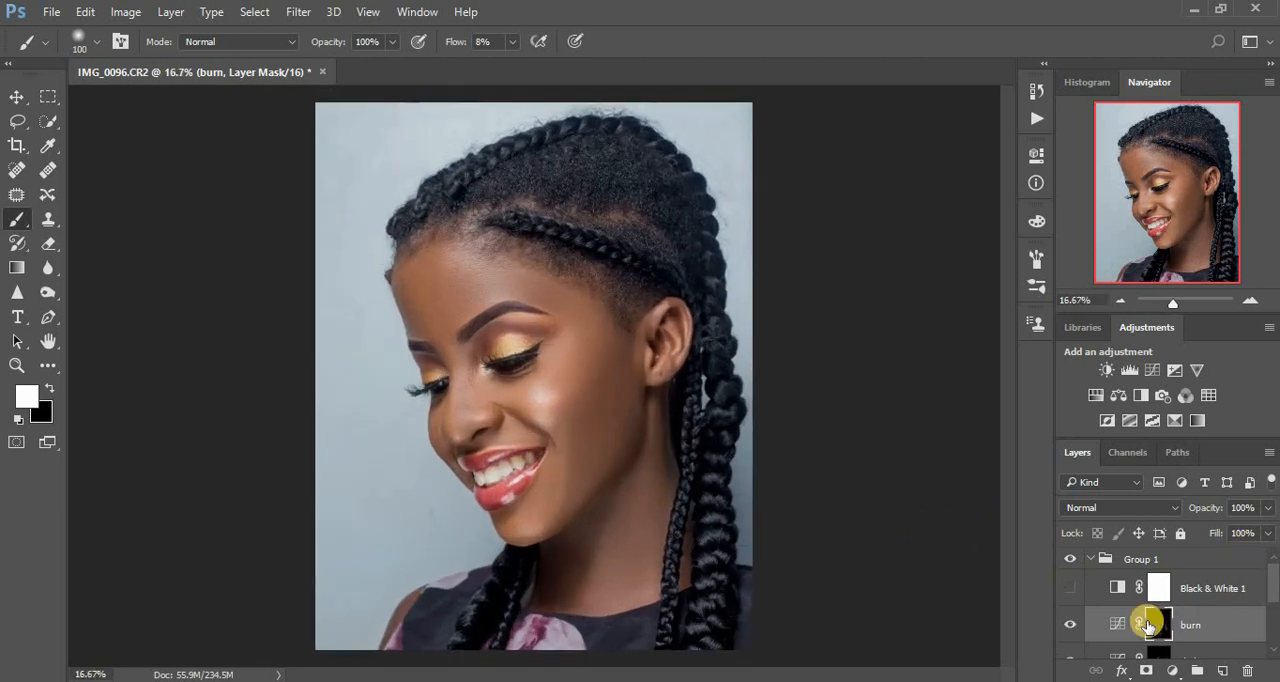
# Delete the Black & White 1 layer and duplicate the collapsed Group 1.
pyautogui.moveTo(1183, 588)
pyautogui.mouseDown()
pyautogui.moveTo(1228, 623)
pyautogui.moveTo(1257, 663)
pyautogui.moveTo(1247, 670)
pyautogui.mouseUp()
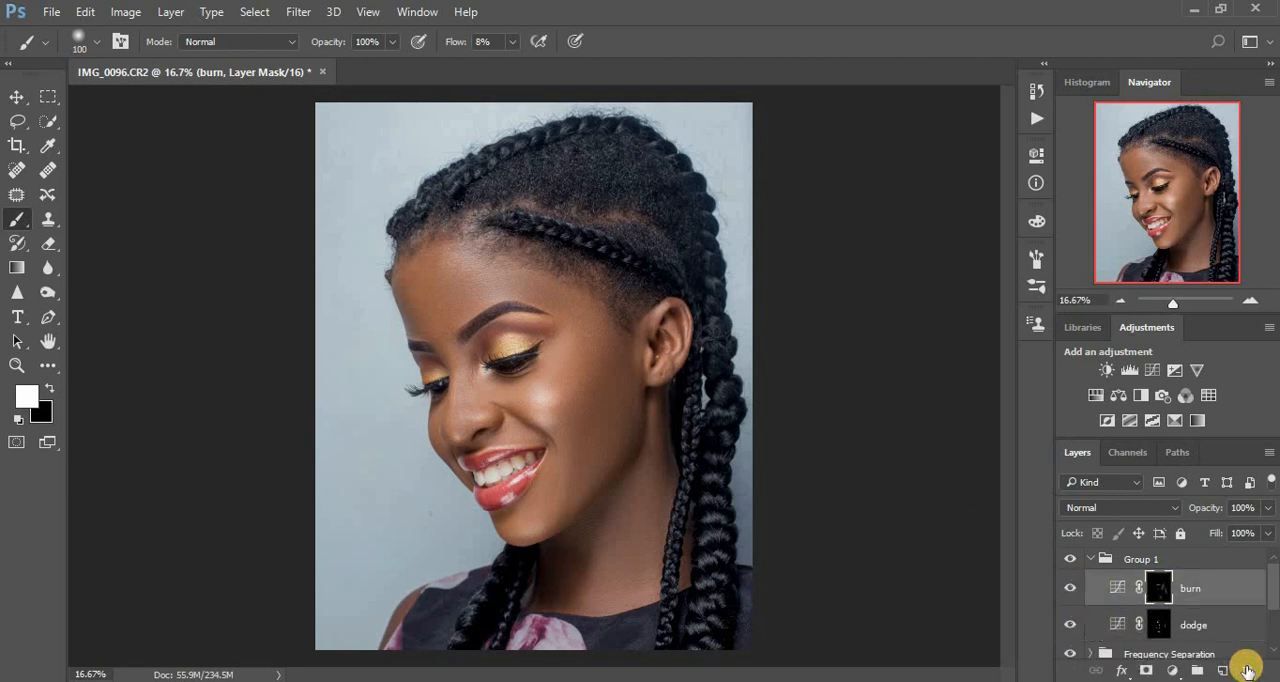
pyautogui.click(1091, 558)
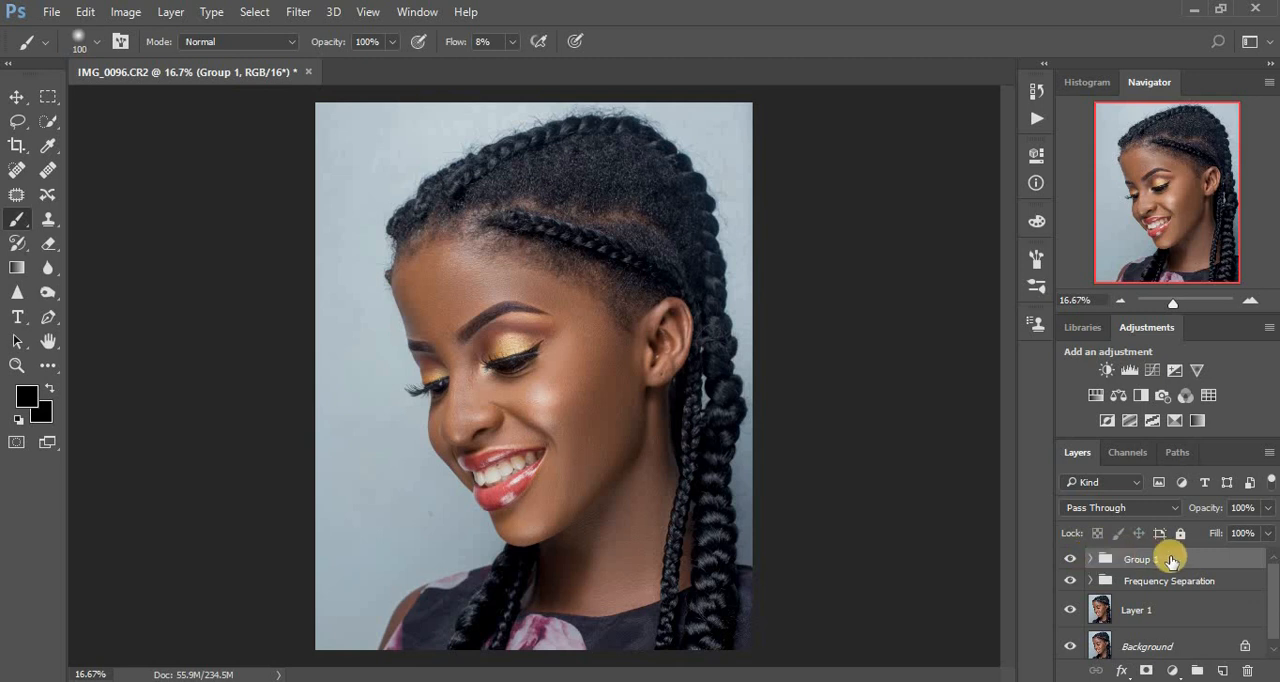
pyautogui.moveTo(1172, 560); pyautogui.dragTo(1225, 672)
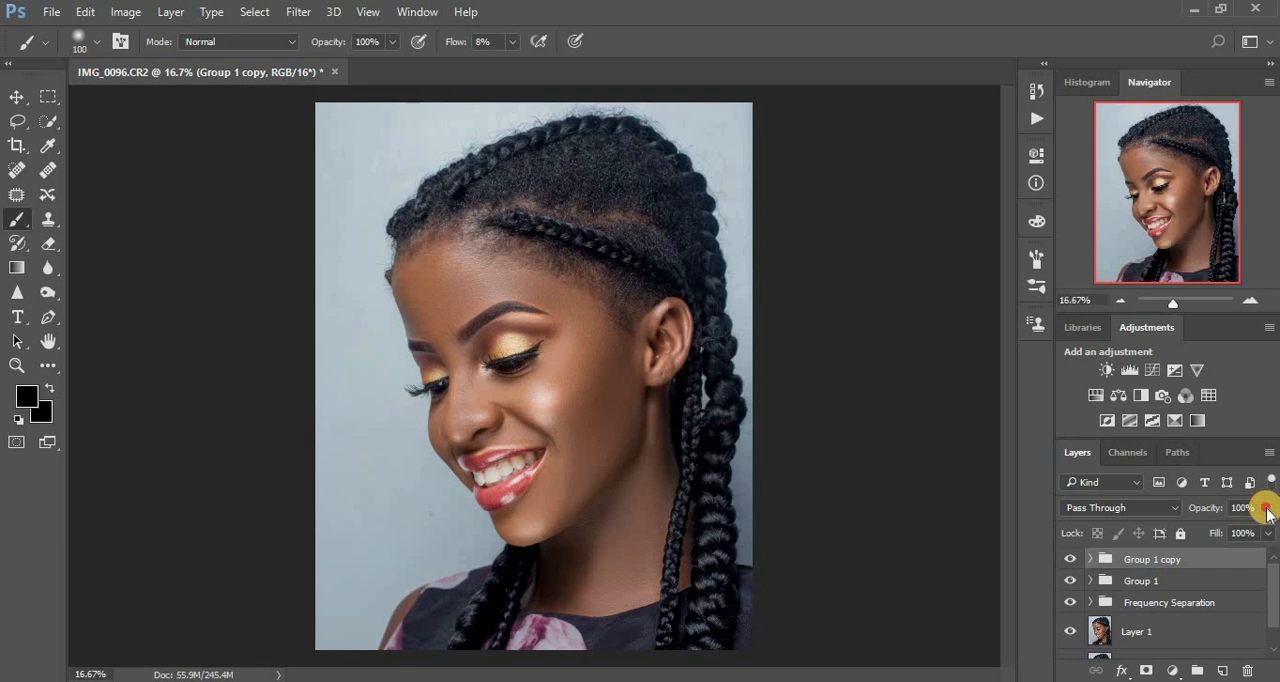
# Lower the opacity of the duplicated dodge and burn group to 11%.
pyautogui.moveTo(1267, 510); pyautogui.dragTo(1192, 533)
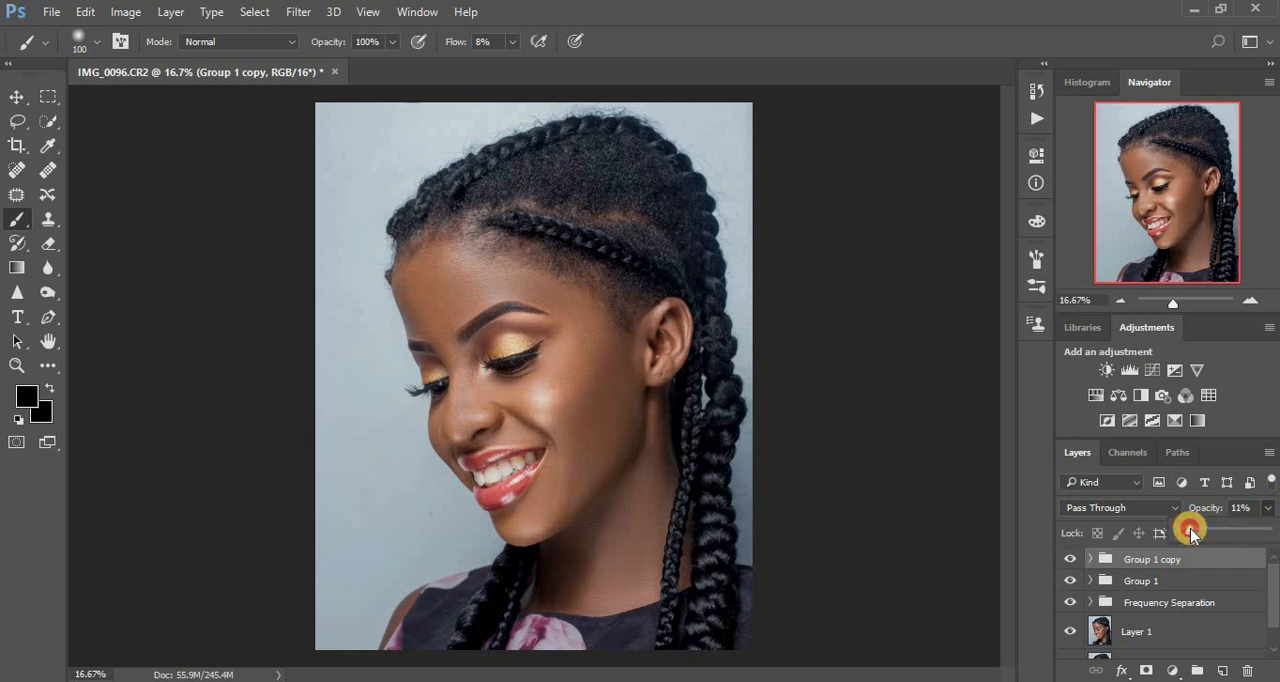
pyautogui.moveTo(1190, 533); pyautogui.dragTo(1189, 532)
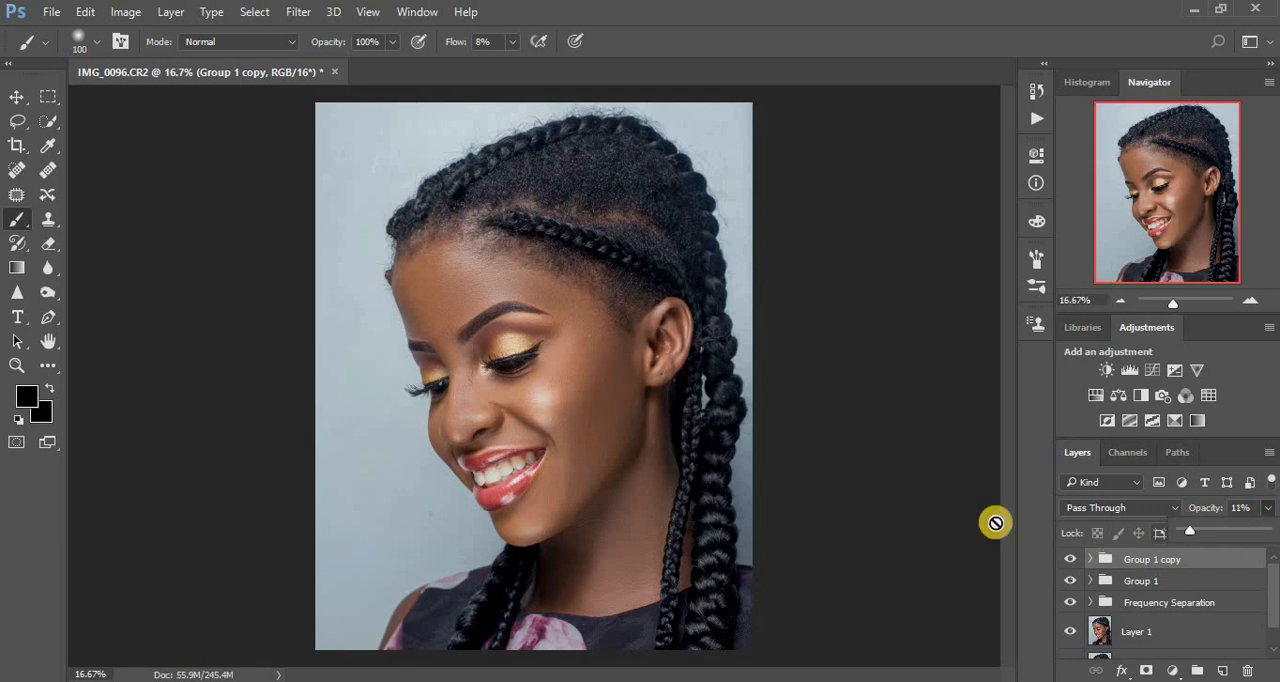
pyautogui.click(899, 524)
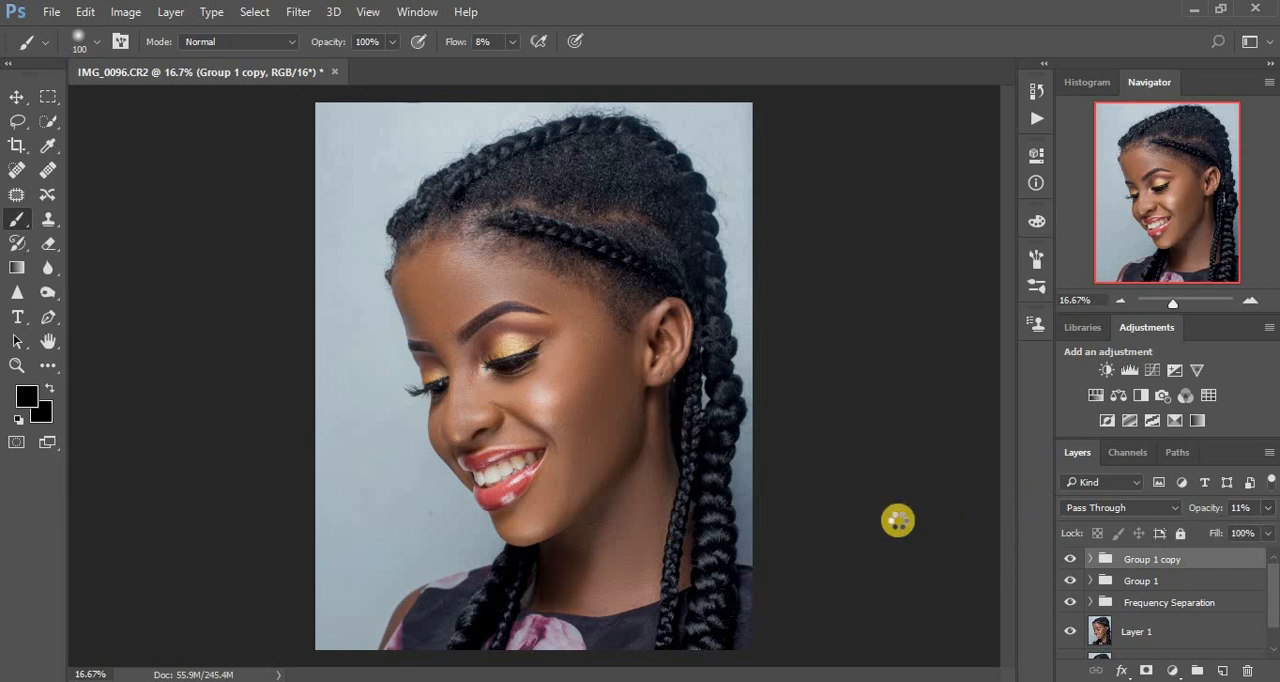
# Stamp all visible layers into a new merged layer at the top of the stack, keeping the layers below intact.
pyautogui.hotkey('ctrl', 'shift', 'e')
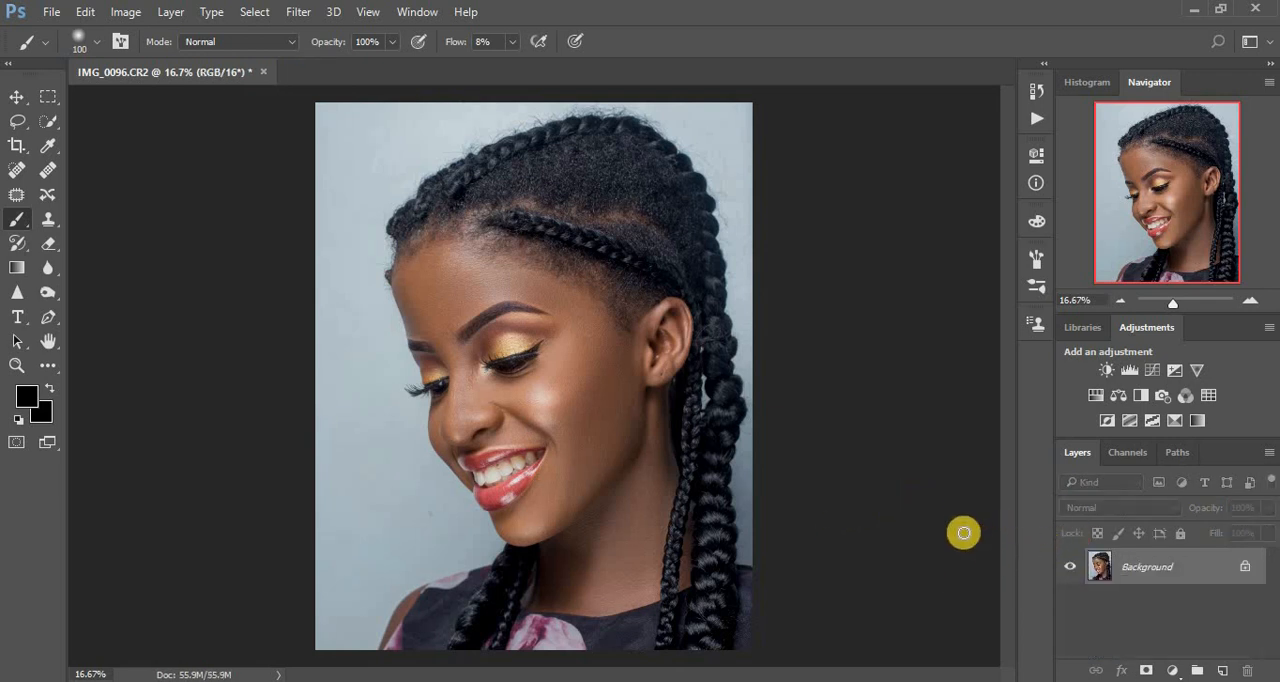
pyautogui.hotkey('ctrl', 'z')
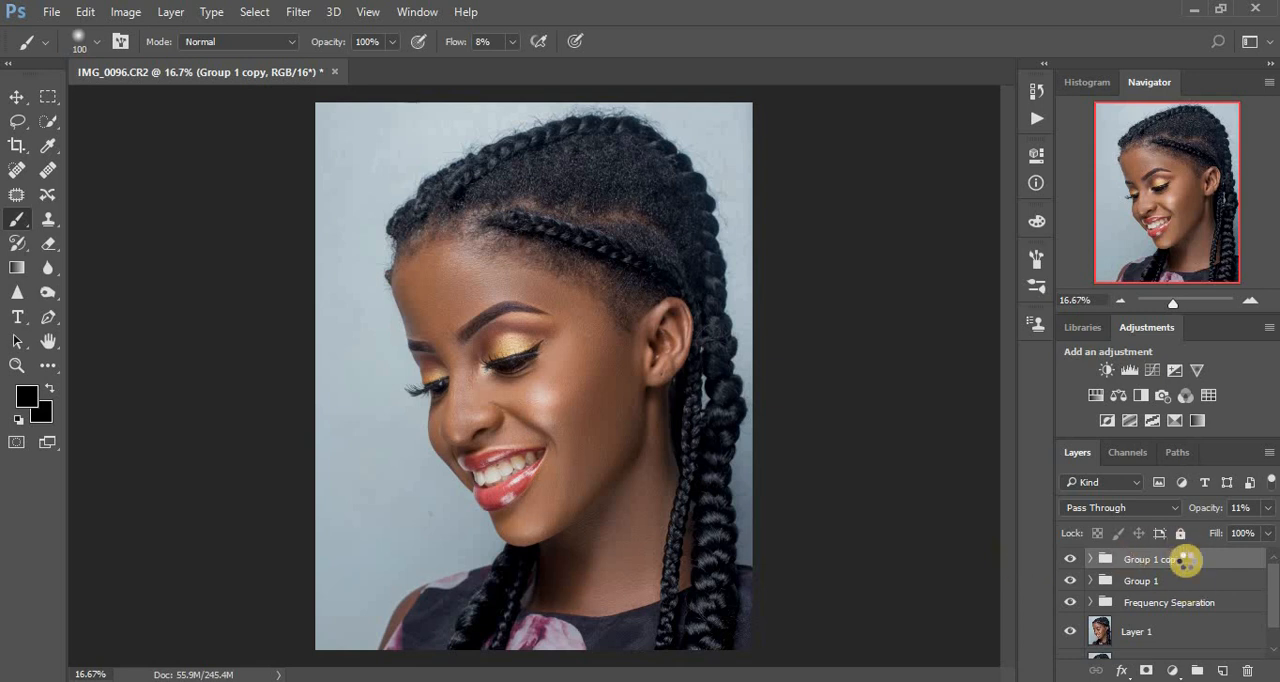
pyautogui.hotkey('ctrl', 'alt', 'shift', 'e')
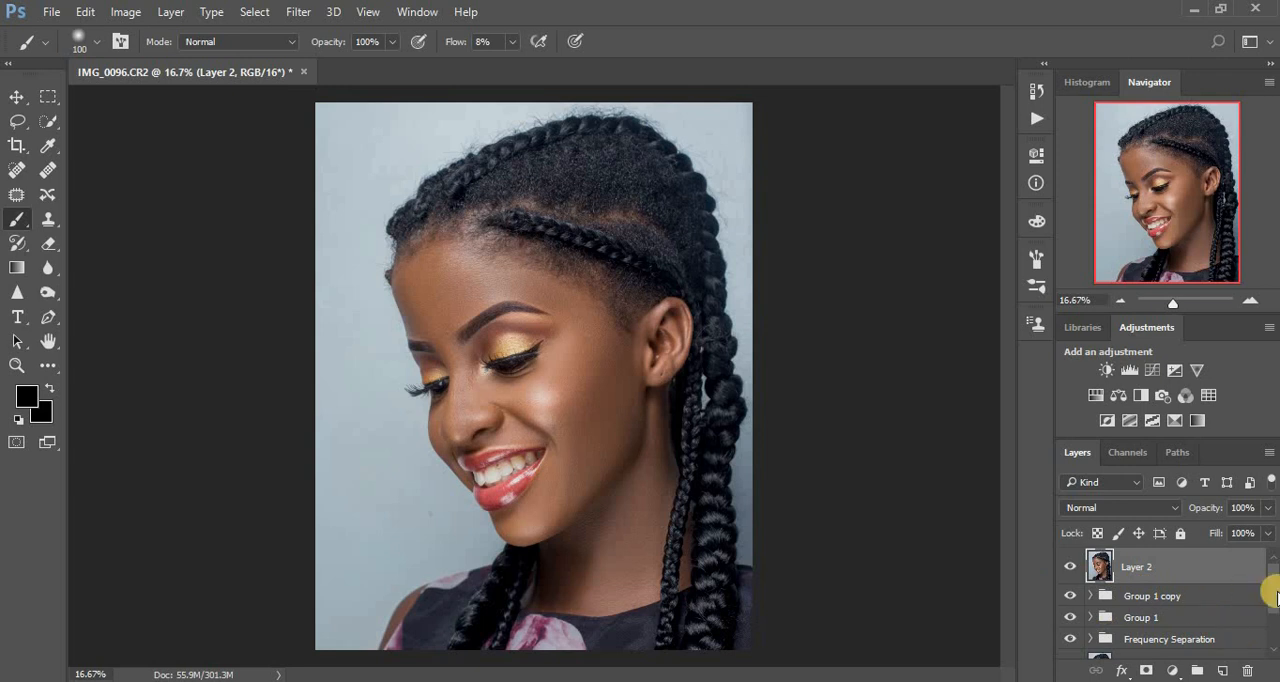
pyautogui.scroll(-1, 1274, 604)
pyautogui.scroll(1, 1270, 606)
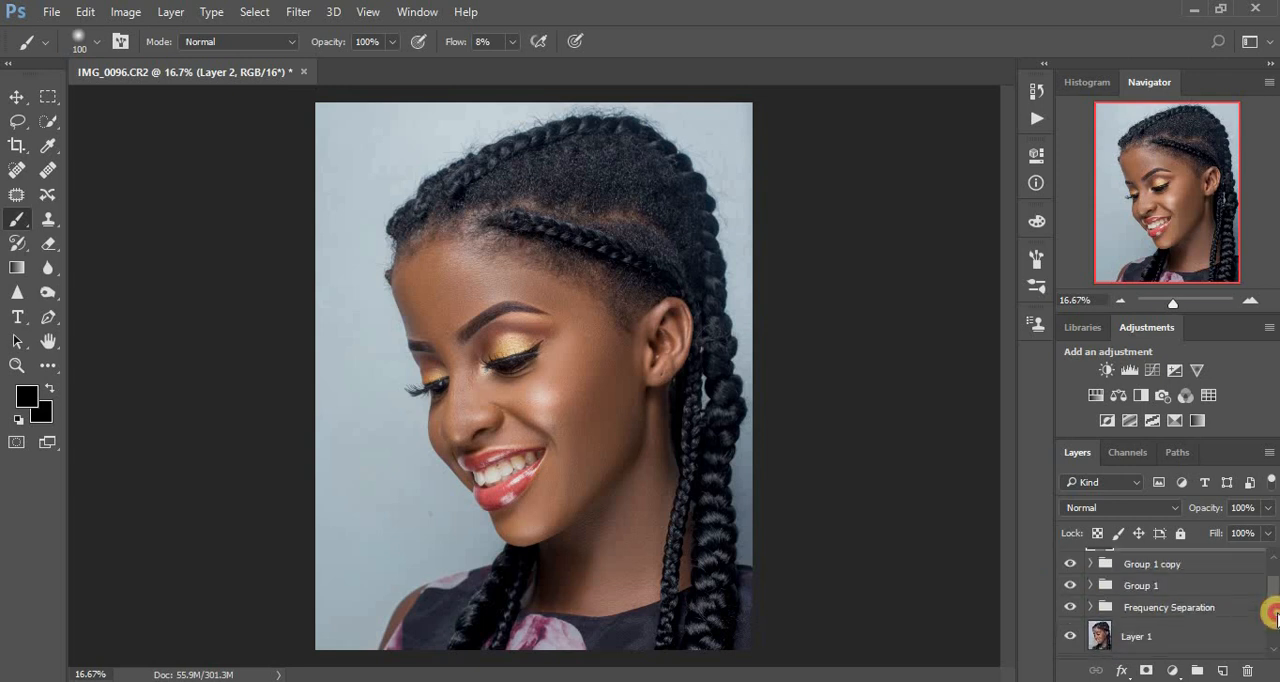
# Add a Selective Color adjustment layer above the merged layer and set the Reds to Cyan -20% and Yellow +9%.
pyautogui.click(1172, 672)
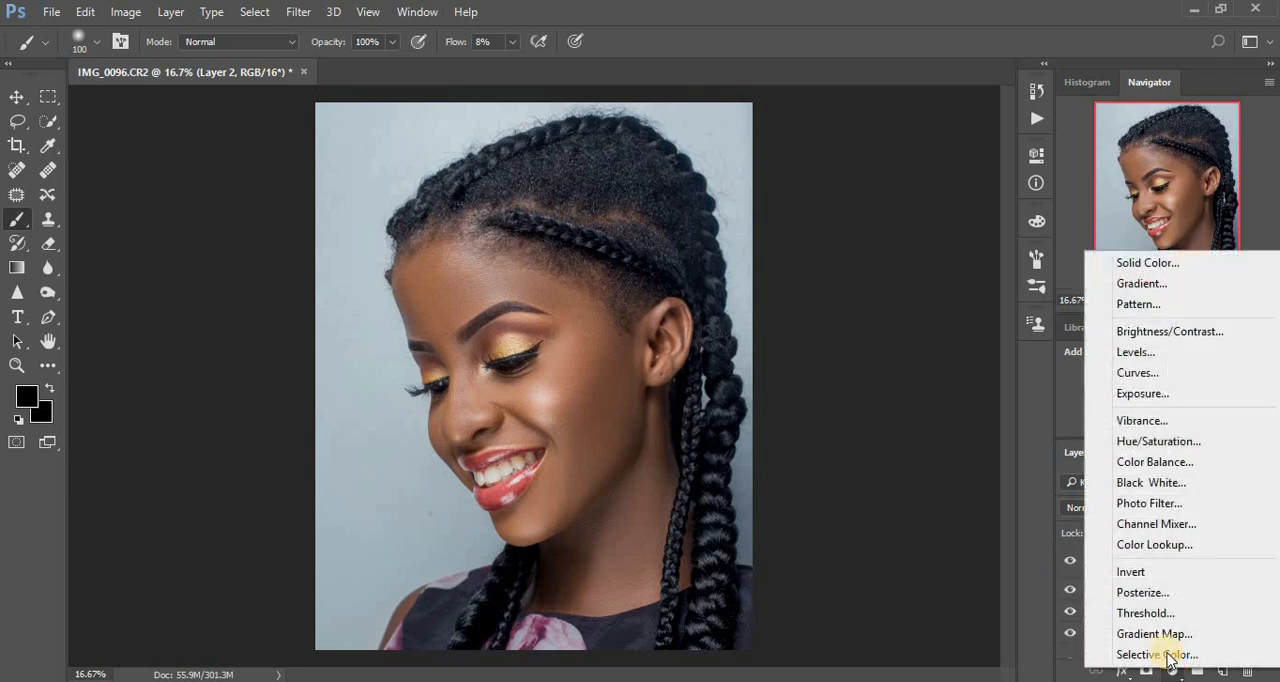
pyautogui.click(1100, 651)
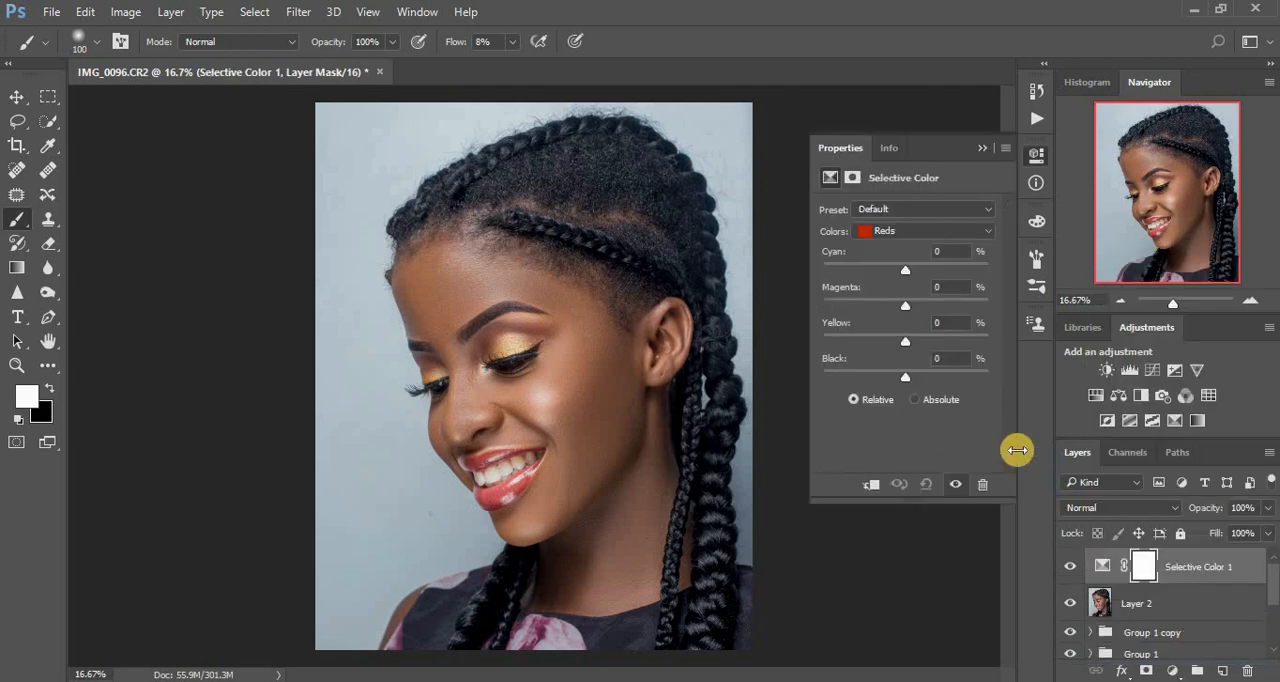
pyautogui.click(886, 266)
pyautogui.click(884, 269)
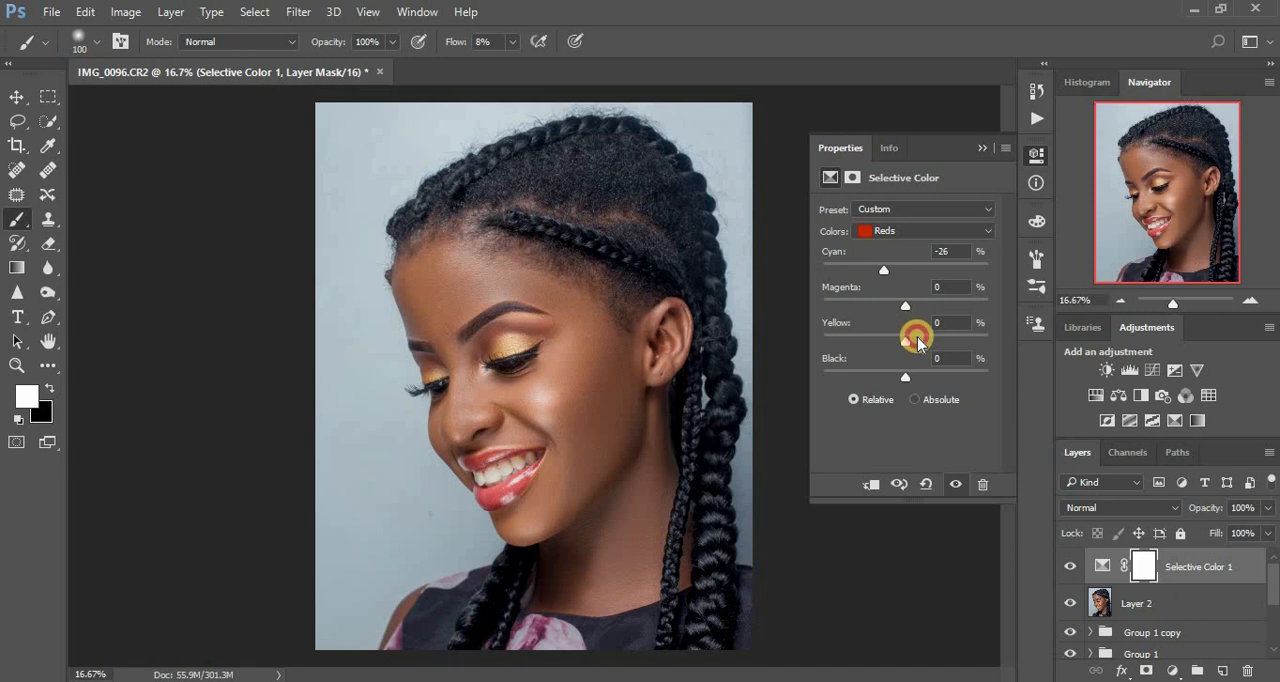
pyautogui.click(918, 340)
pyautogui.click(918, 341)
pyautogui.click(888, 271)
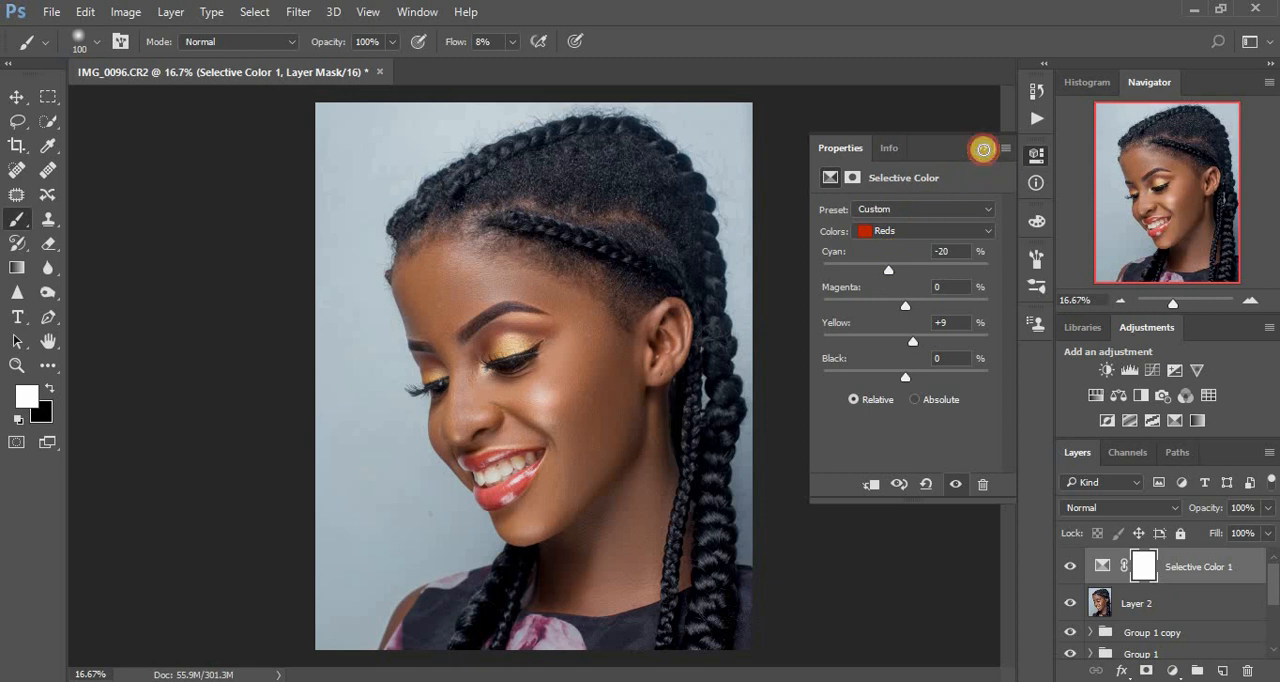
pyautogui.click(983, 149)
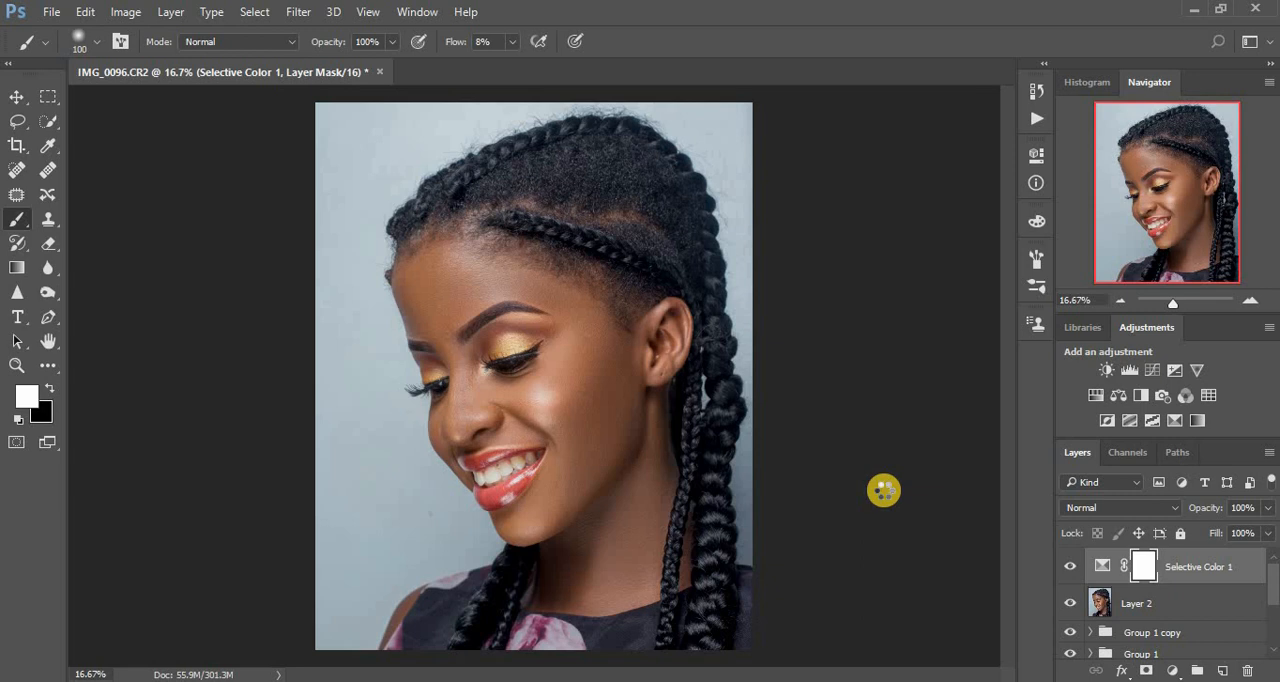
# Stamp the visible result into a new layer above Selective Color 1 and duplicate that layer.
pyautogui.hotkey('ctrl', 'shift', 'alt', 'n')
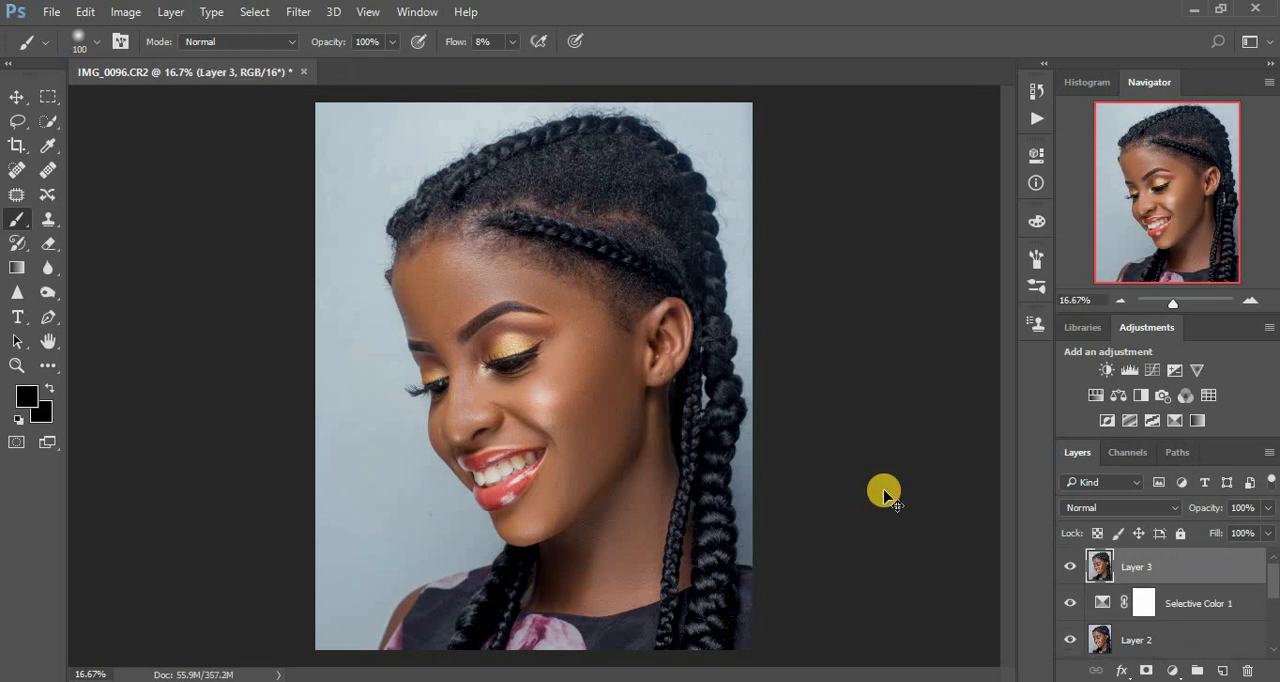
pyautogui.hotkey('ctrl', 'j')
# In the Camera Raw Filter's Camera Calibration, set the Blue Primary hue to -10, Green Primary hue to -5 and Red Primary hue to -3.
pyautogui.click(291, 12)
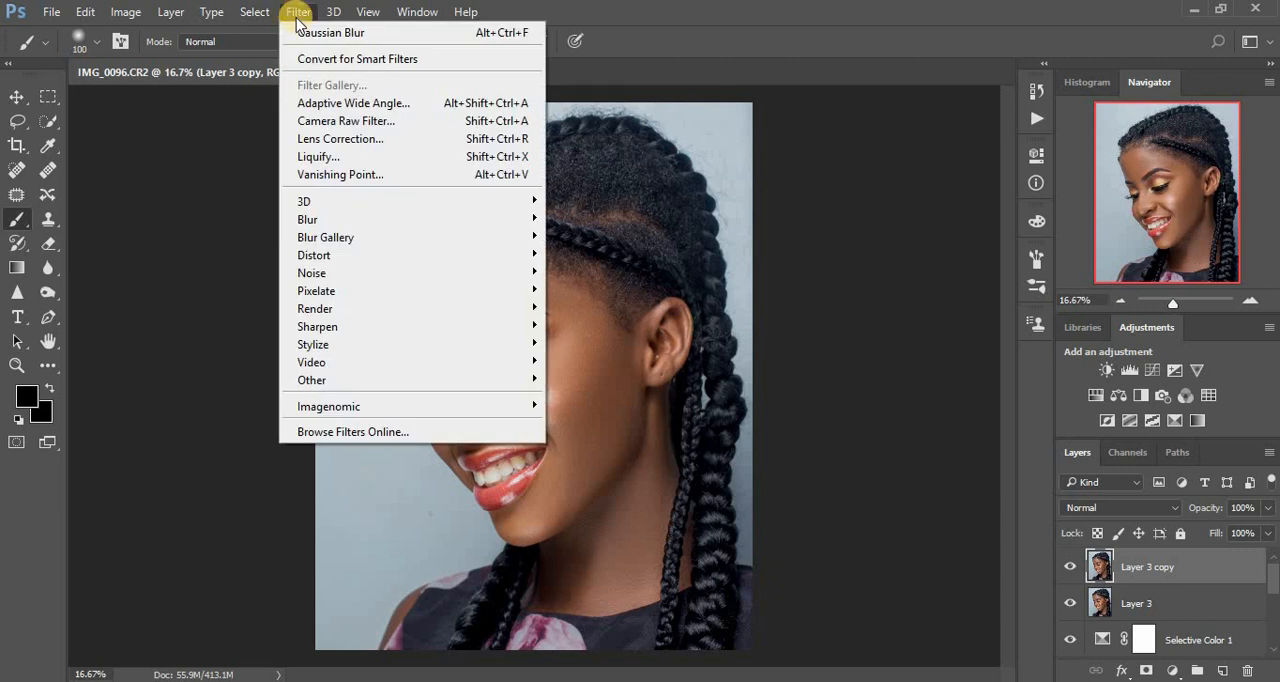
pyautogui.click(352, 123)
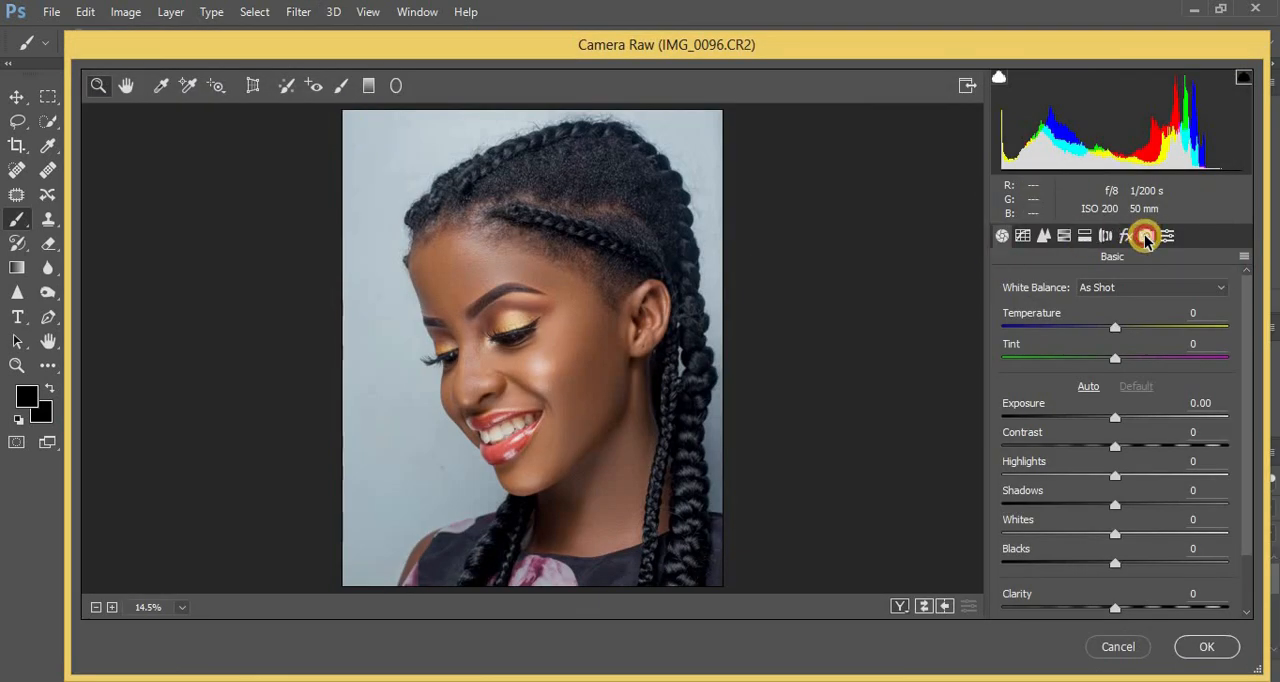
pyautogui.click(1146, 236)
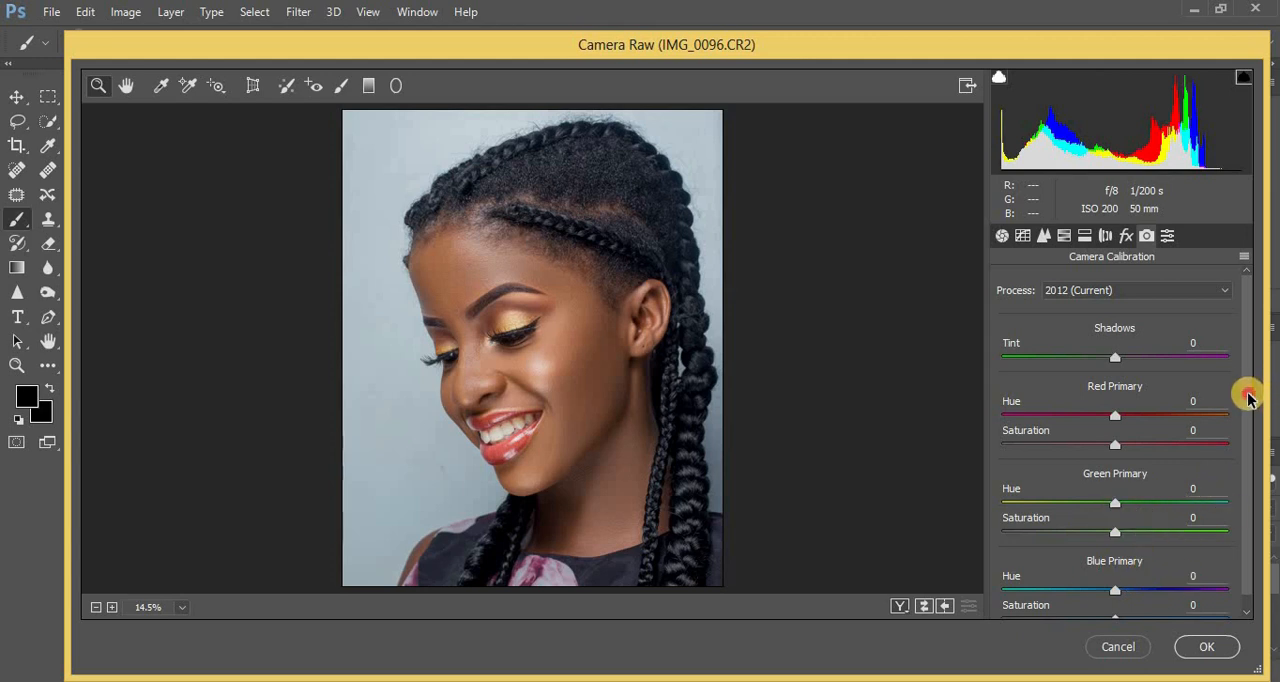
pyautogui.moveTo(1248, 397); pyautogui.dragTo(1224, 448)
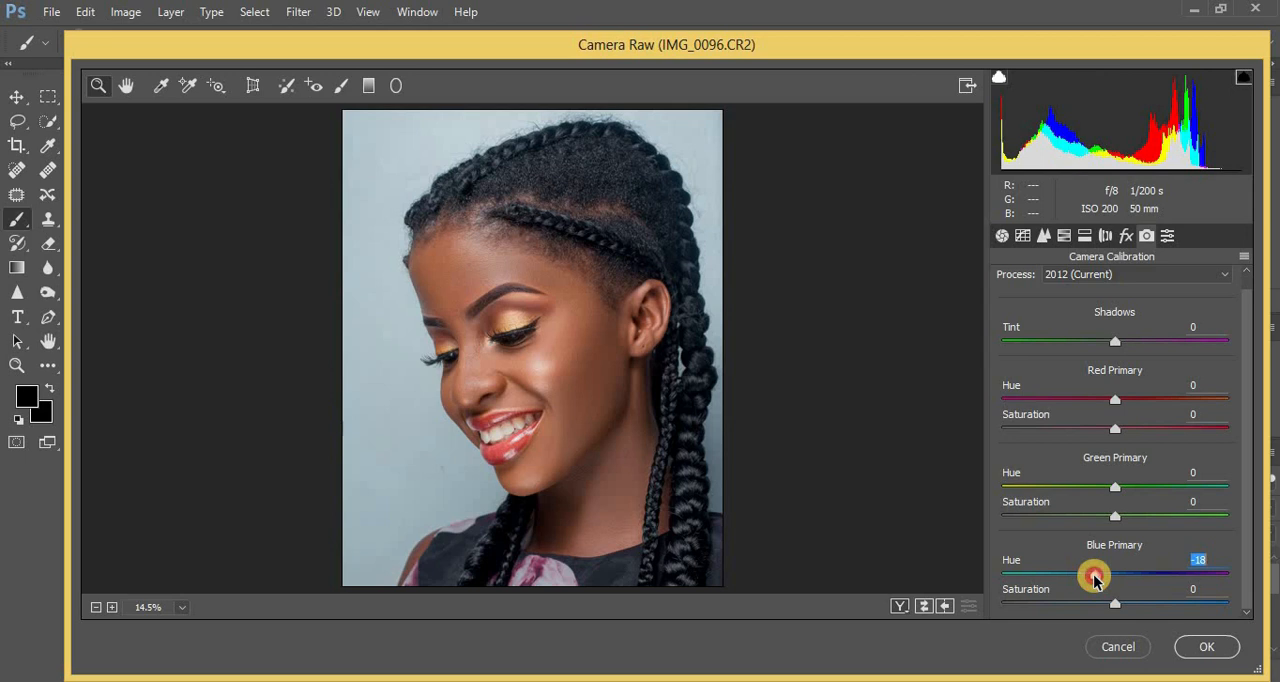
pyautogui.moveTo(1085, 583)
pyautogui.mouseDown()
pyautogui.moveTo(1065, 583)
pyautogui.moveTo(1180, 578)
pyautogui.moveTo(1089, 577)
pyautogui.moveTo(1138, 578)
pyautogui.moveTo(1103, 580)
pyautogui.mouseUp()
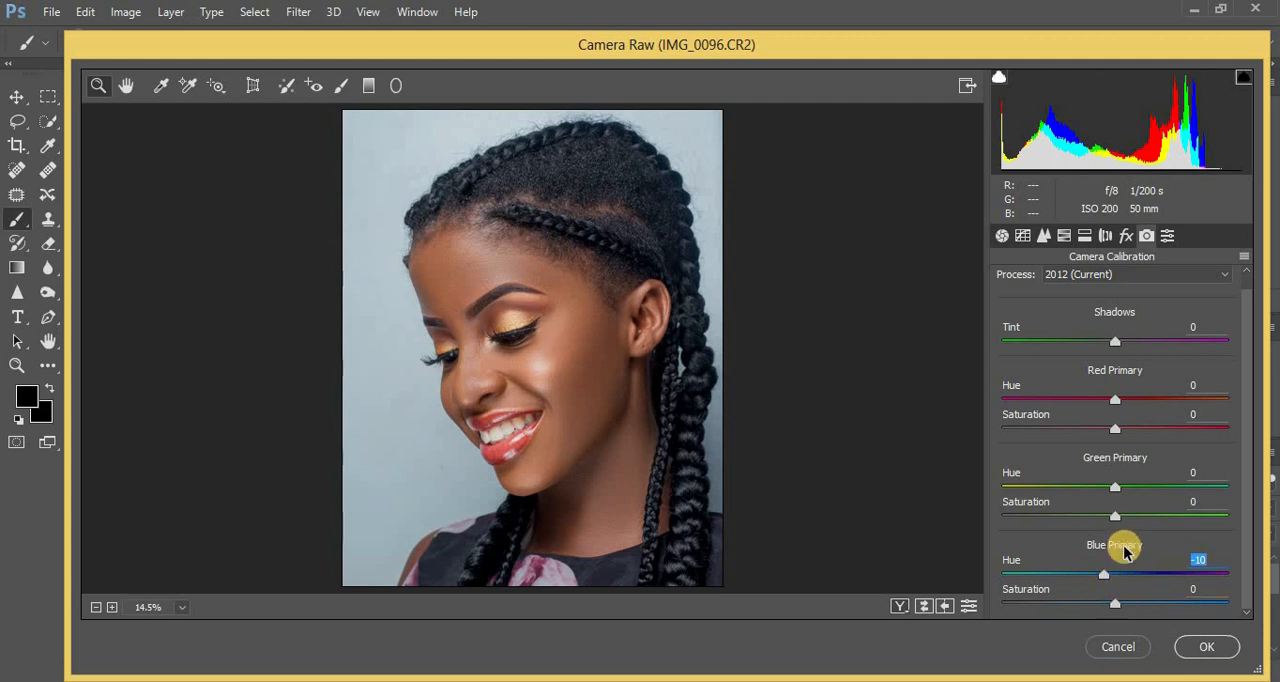
pyautogui.moveTo(1118, 490); pyautogui.dragTo(1083, 503)
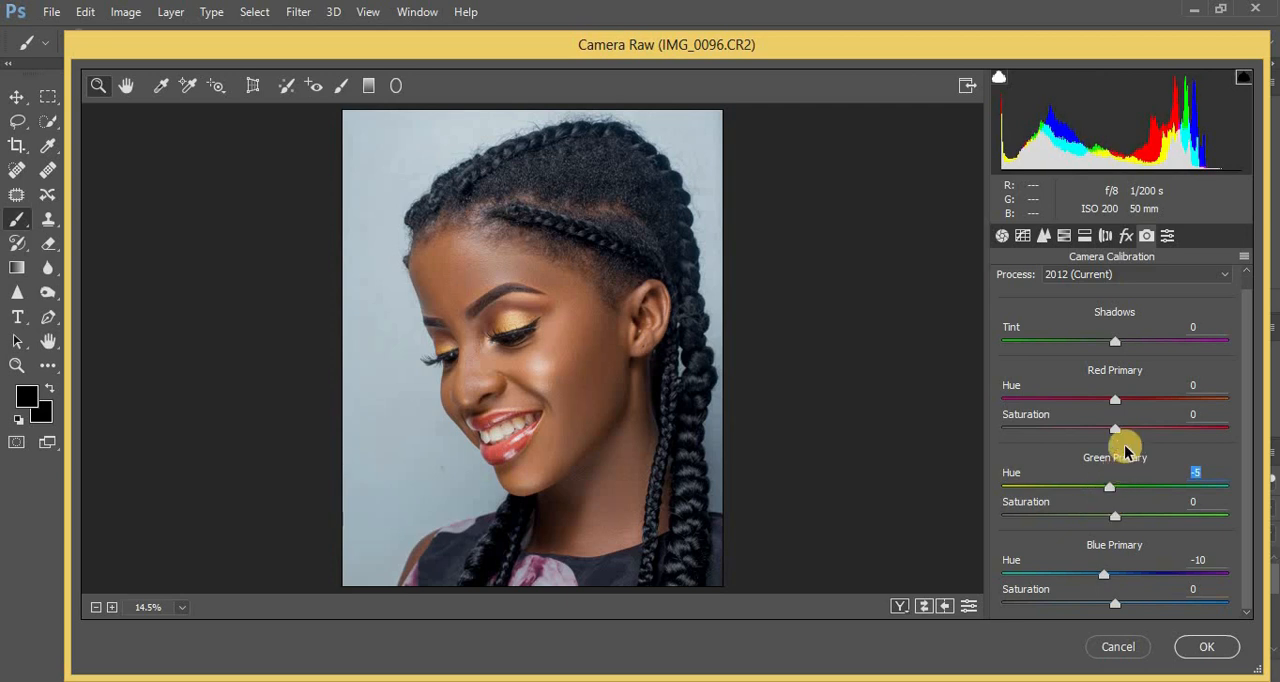
pyautogui.moveTo(1122, 402)
pyautogui.mouseDown()
pyautogui.moveTo(1140, 402)
pyautogui.moveTo(1089, 401)
pyautogui.moveTo(1116, 402)
pyautogui.mouseUp()
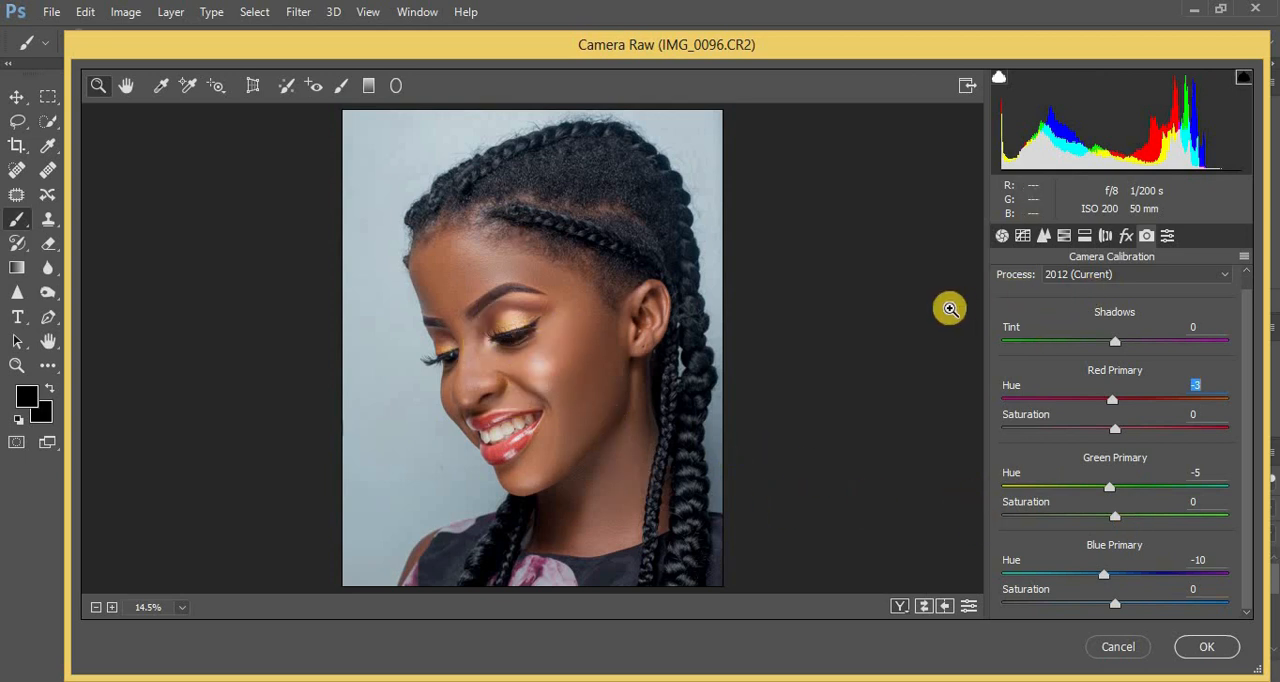
# Activate Camera Raw's Adjustment Brush and load the saved "teeth" local correction setting.
pyautogui.click(340, 88)
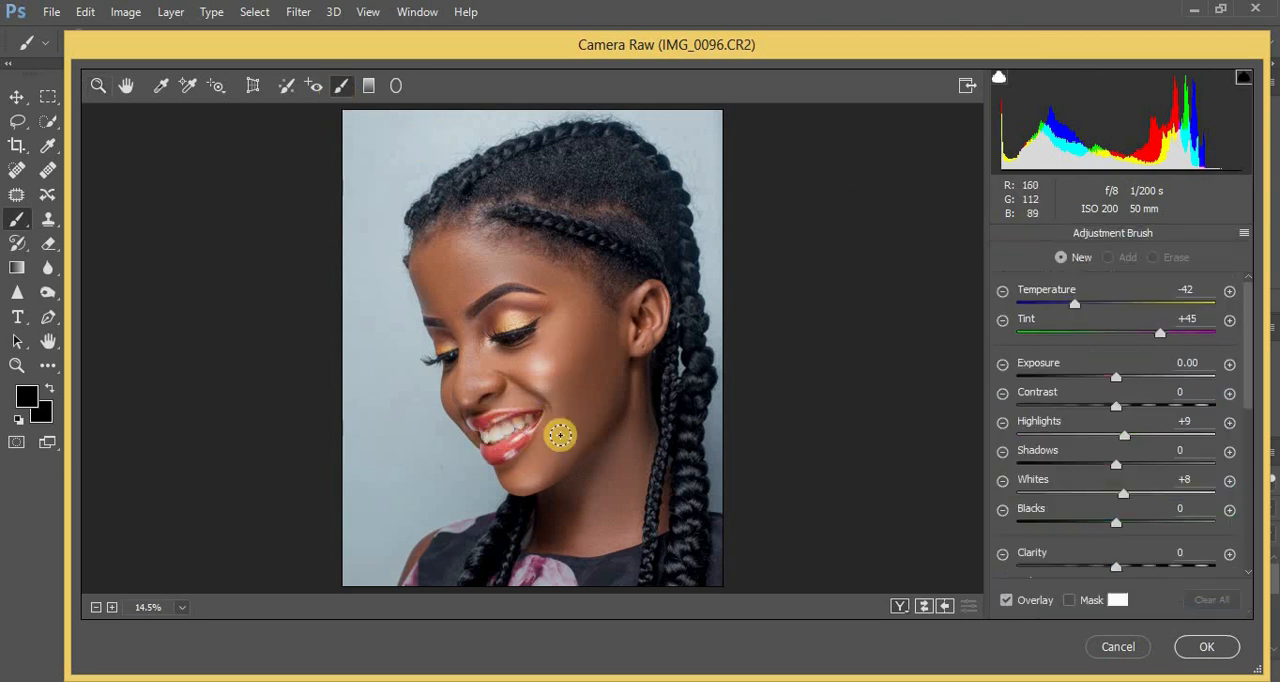
pyautogui.click(1244, 234)
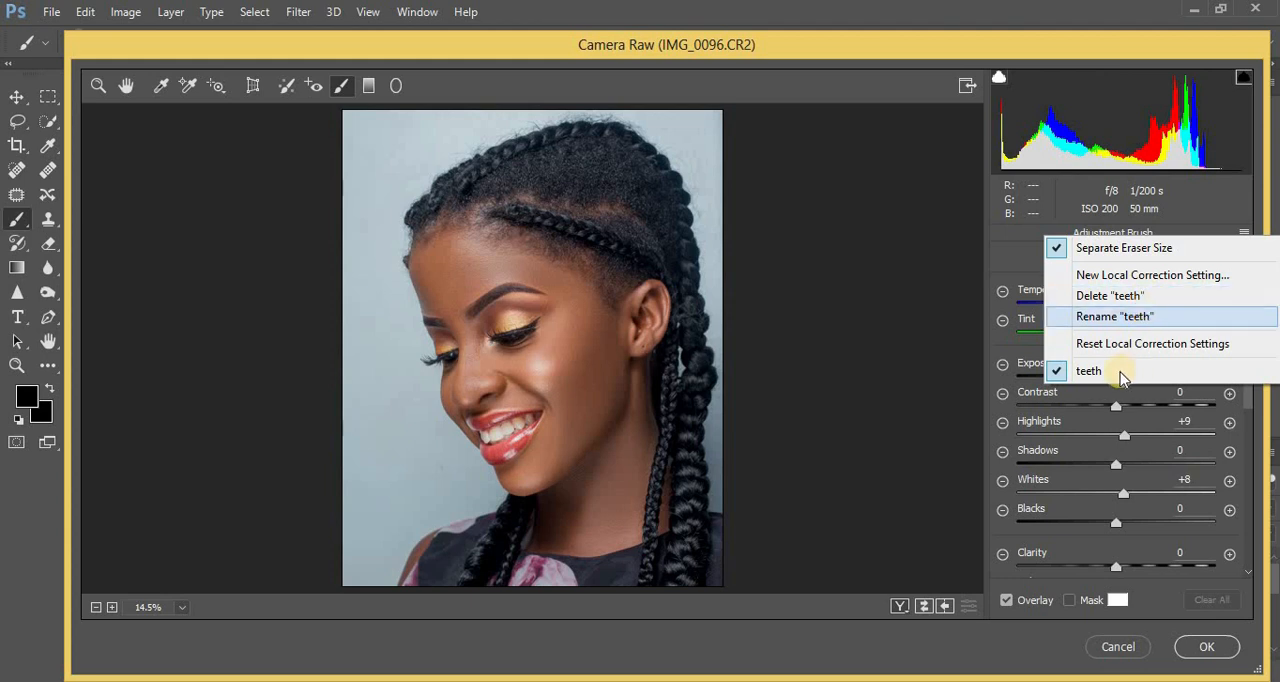
pyautogui.click(1116, 372)
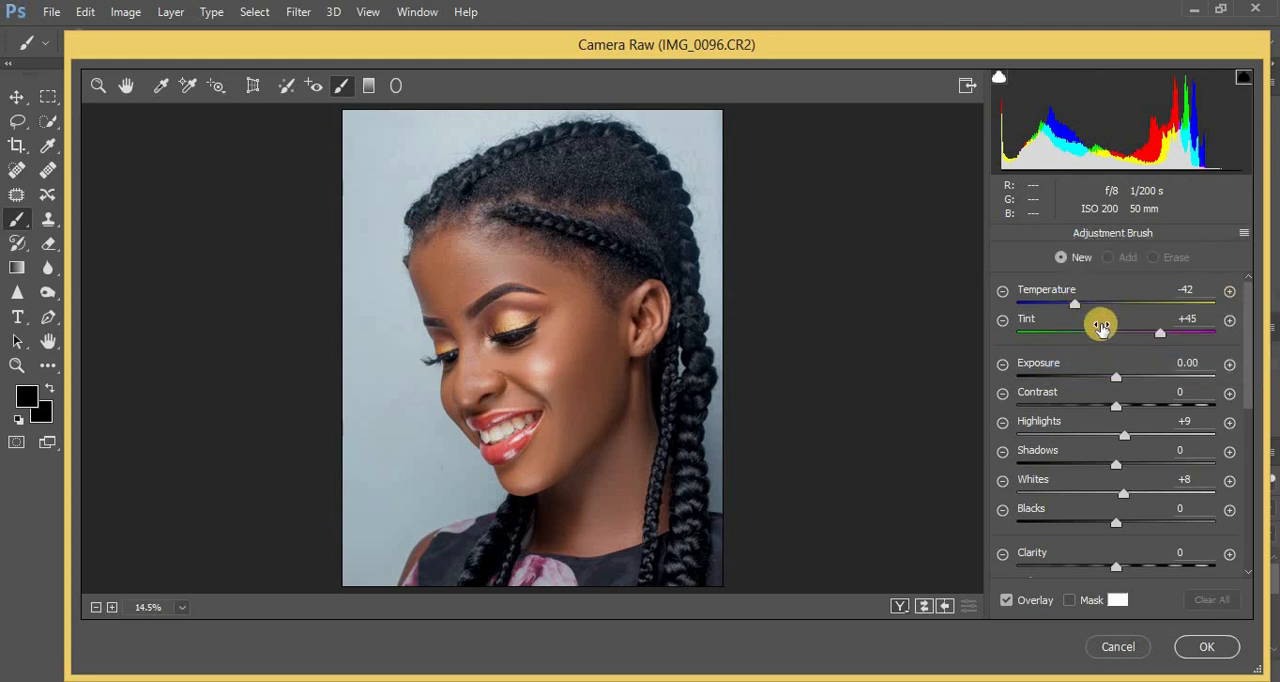
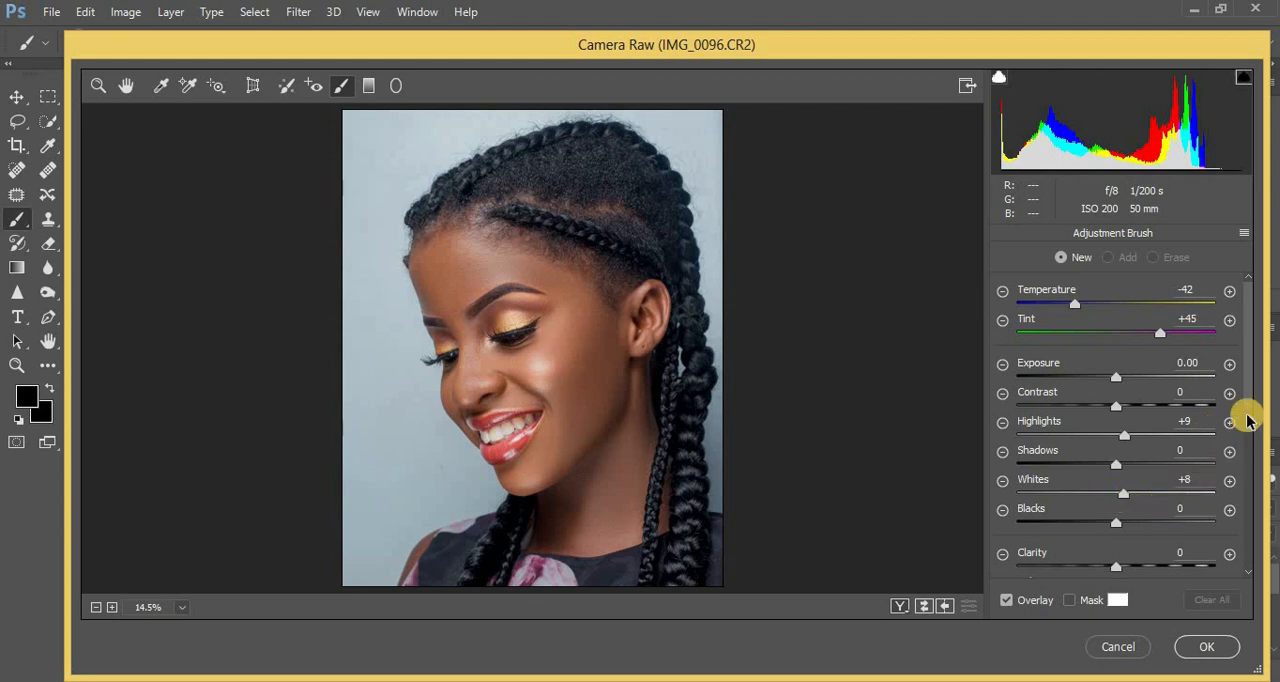
# Paint the teeth adjustment over the upper canine and the neighbouring lateral incisor at 200% zoom.
pyautogui.moveTo(1248, 403); pyautogui.dragTo(1249, 460)
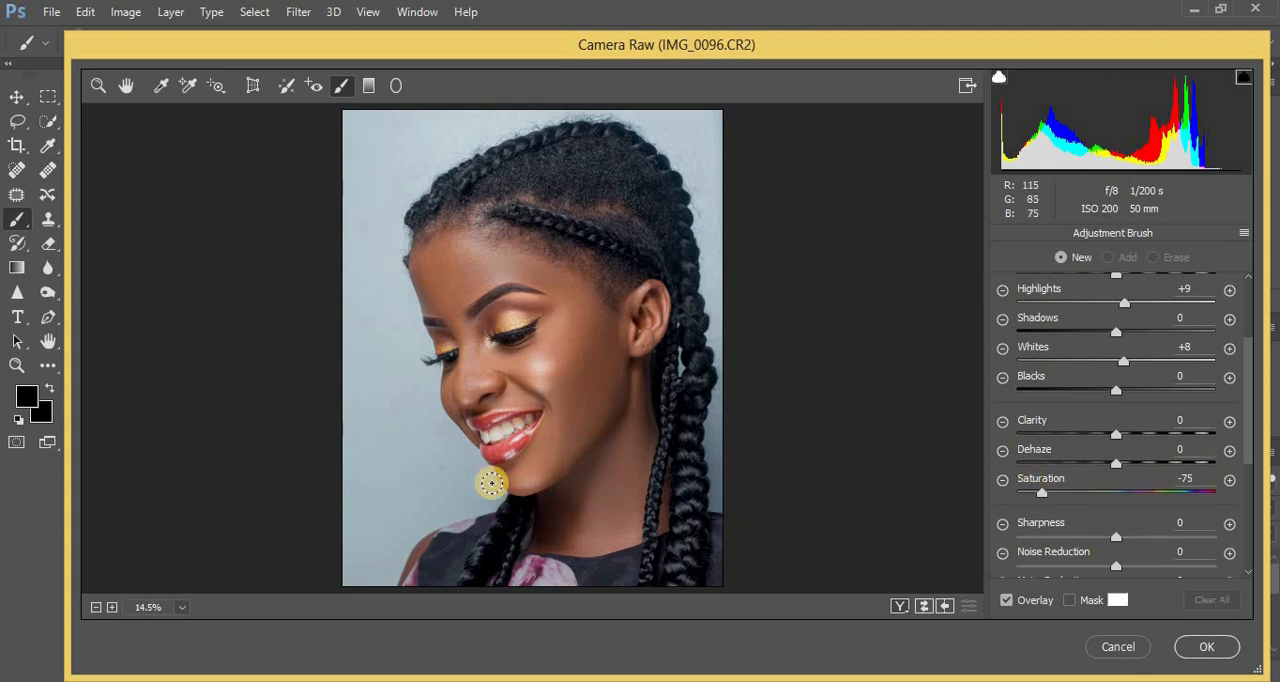
pyautogui.click(569, 538)
pyautogui.click(569, 538)
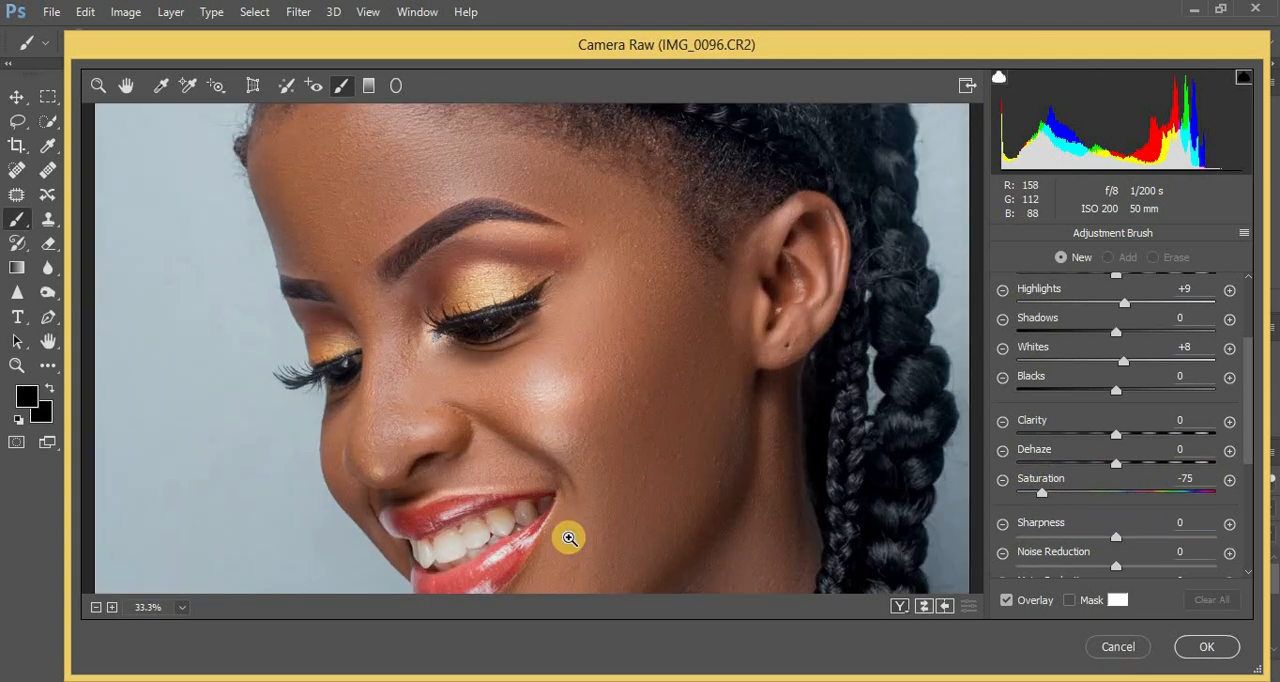
pyautogui.click(569, 538)
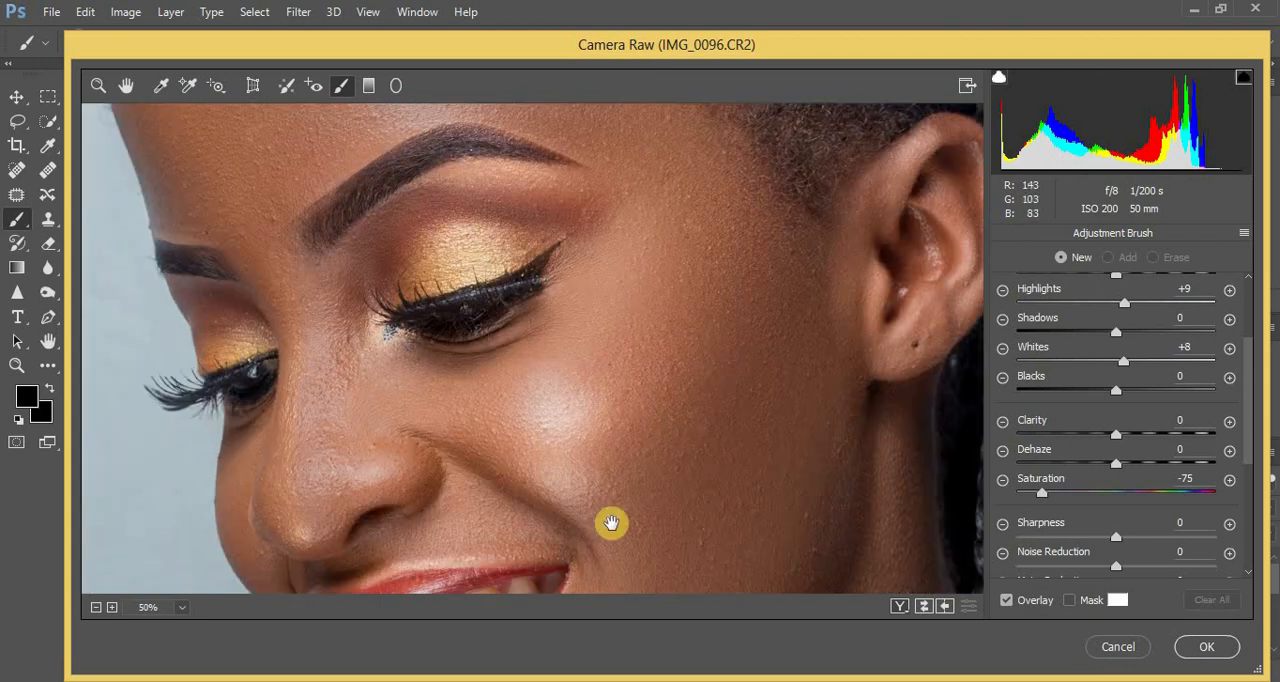
pyautogui.moveTo(611, 522); pyautogui.dragTo(646, 306)
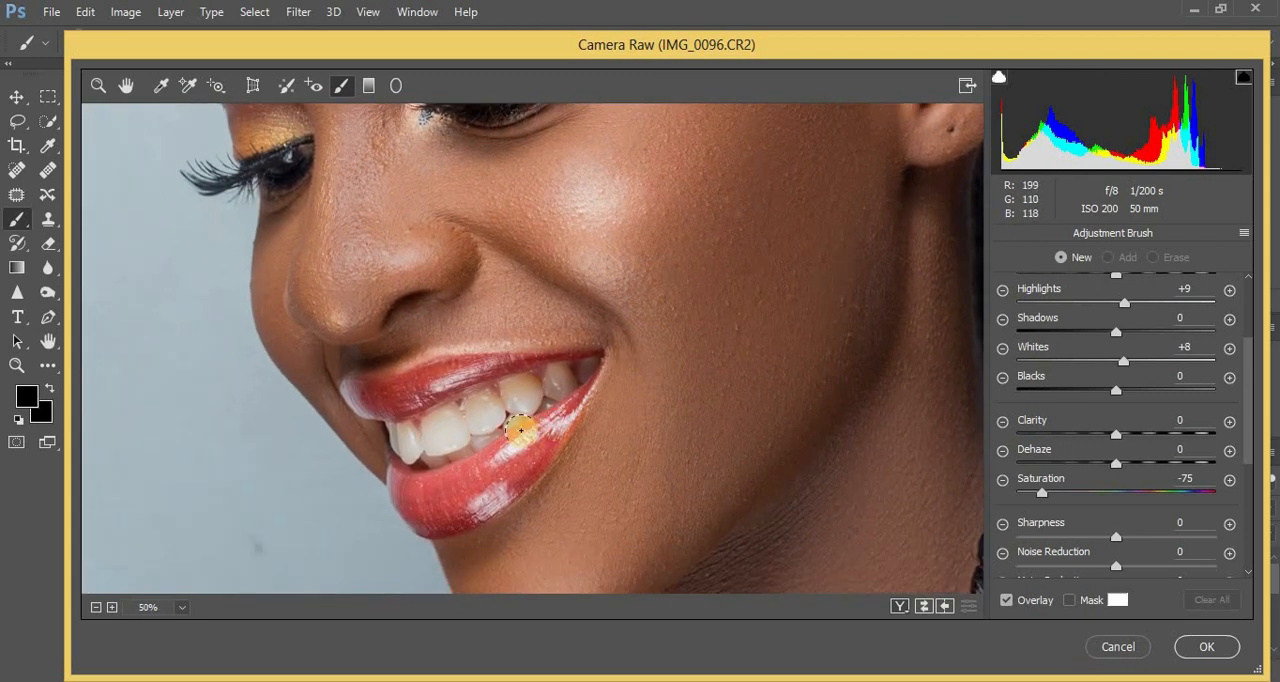
pyautogui.click(537, 443)
pyautogui.click(533, 444)
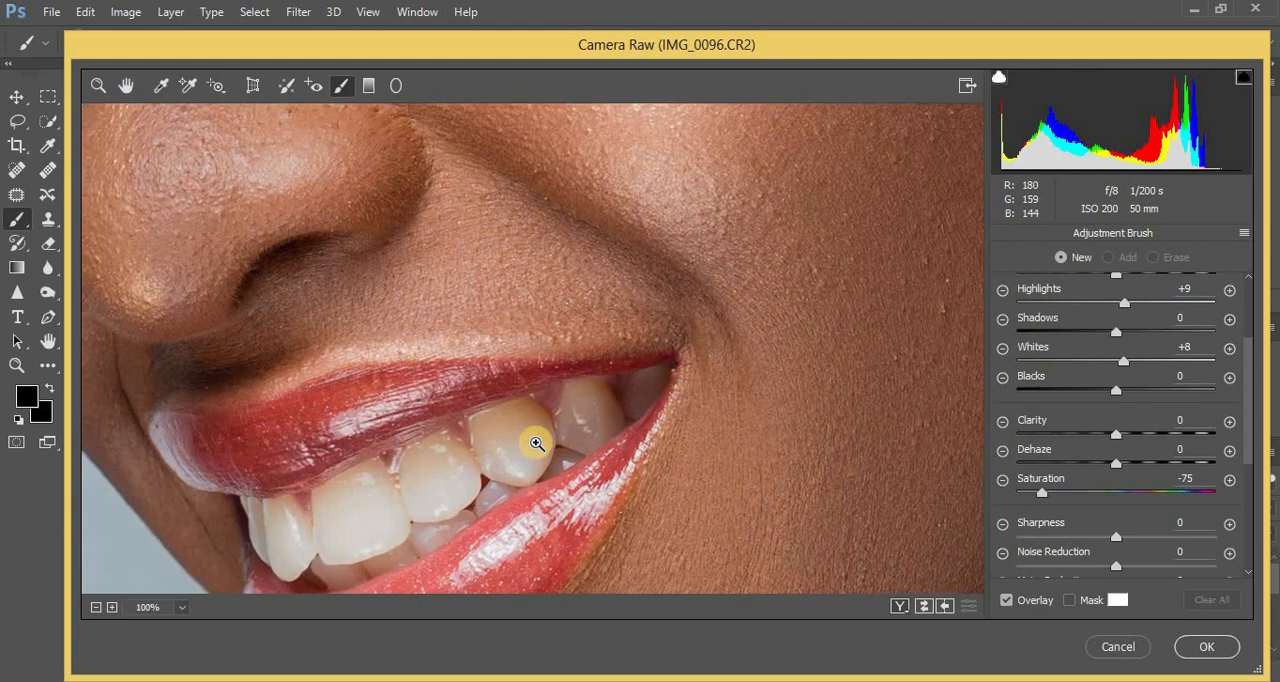
pyautogui.click(532, 443)
pyautogui.moveTo(589, 426)
pyautogui.mouseDown()
pyautogui.moveTo(720, 194)
pyautogui.moveTo(771, 189)
pyautogui.moveTo(757, 200)
pyautogui.mouseUp()
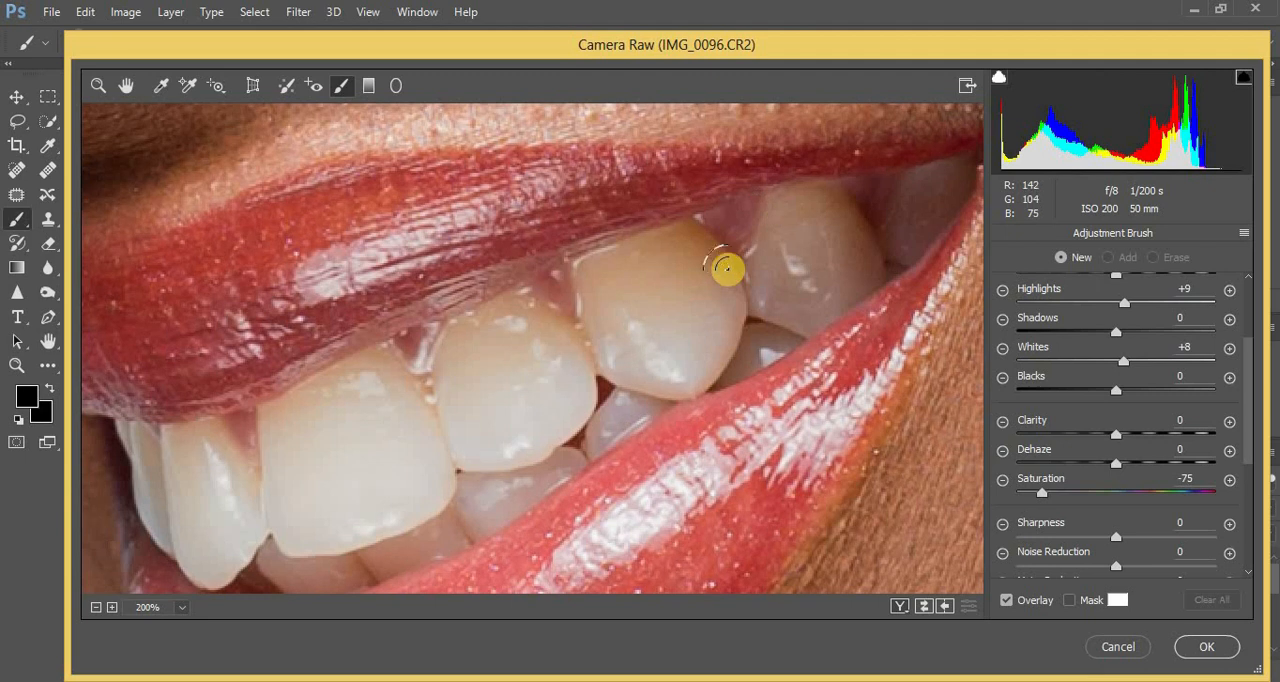
pyautogui.moveTo(620, 280)
pyautogui.mouseDown()
pyautogui.moveTo(626, 332)
pyautogui.moveTo(603, 283)
pyautogui.moveTo(678, 258)
pyautogui.moveTo(692, 275)
pyautogui.moveTo(653, 331)
pyautogui.moveTo(631, 311)
pyautogui.moveTo(629, 348)
pyautogui.moveTo(673, 367)
pyautogui.moveTo(712, 297)
pyautogui.moveTo(701, 263)
pyautogui.moveTo(676, 256)
pyautogui.moveTo(617, 277)
pyautogui.moveTo(638, 350)
pyautogui.moveTo(692, 366)
pyautogui.moveTo(718, 267)
pyautogui.moveTo(682, 238)
pyautogui.moveTo(622, 261)
pyautogui.moveTo(590, 286)
pyautogui.moveTo(609, 334)
pyautogui.mouseUp()
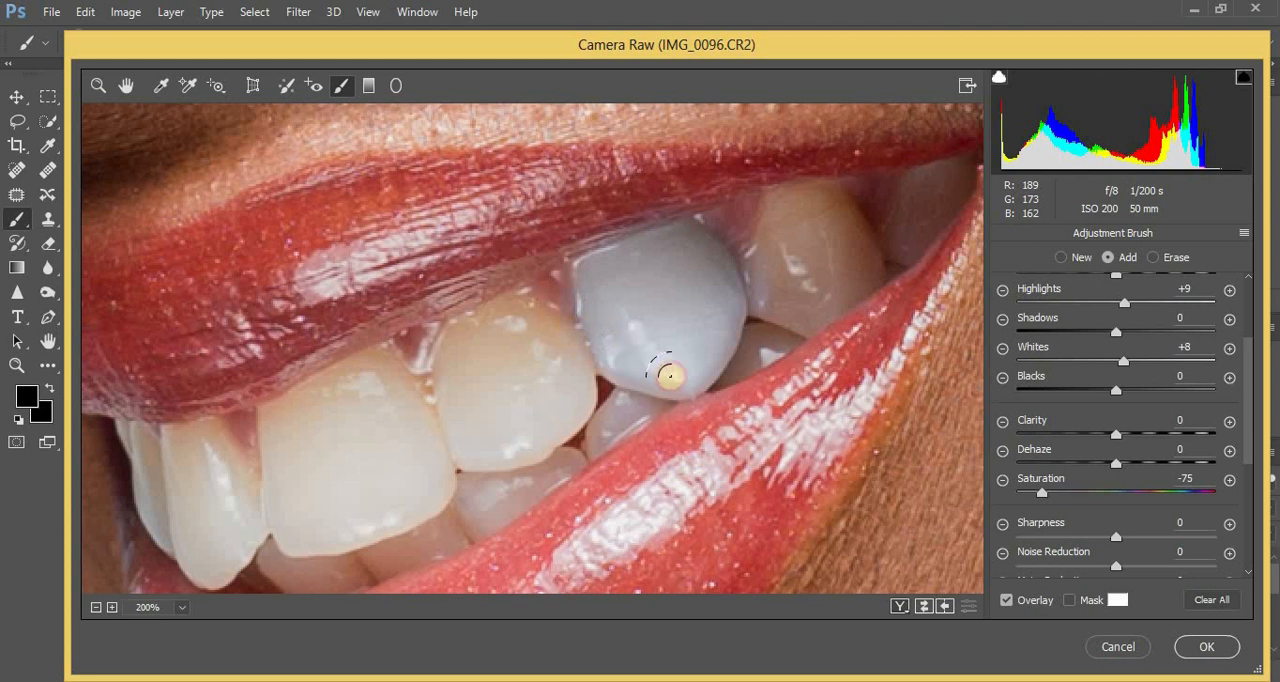
pyautogui.moveTo(706, 349)
pyautogui.mouseDown()
pyautogui.moveTo(477, 346)
pyautogui.moveTo(451, 371)
pyautogui.moveTo(466, 425)
pyautogui.mouseUp()
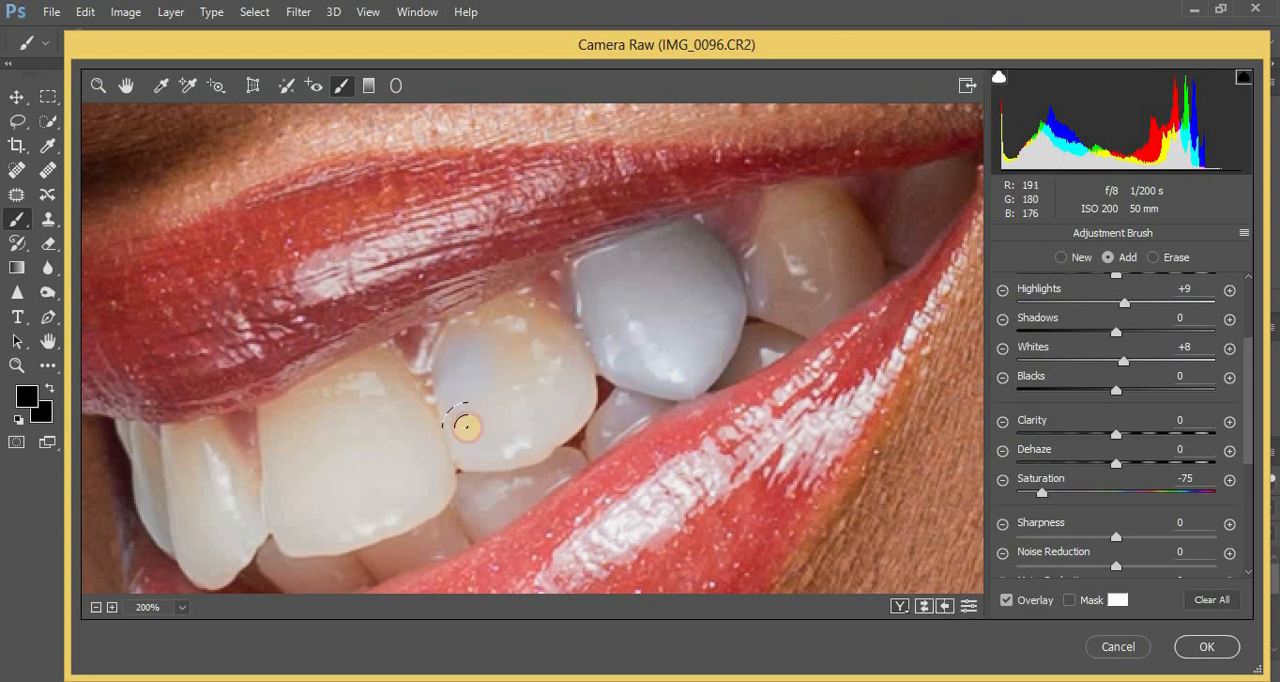
pyautogui.moveTo(541, 397)
pyautogui.mouseDown()
pyautogui.moveTo(524, 335)
pyautogui.moveTo(489, 325)
pyautogui.moveTo(471, 343)
pyautogui.moveTo(524, 316)
pyautogui.moveTo(558, 357)
pyautogui.mouseUp()
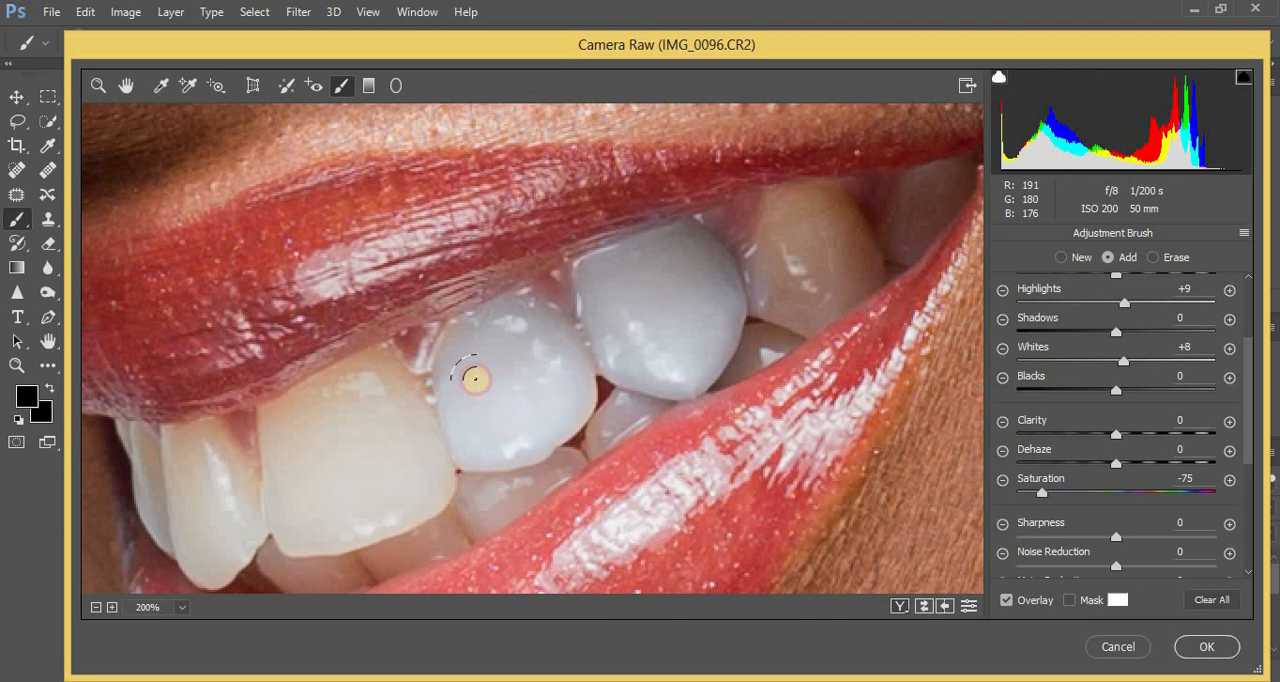
pyautogui.moveTo(475, 379); pyautogui.dragTo(506, 420)
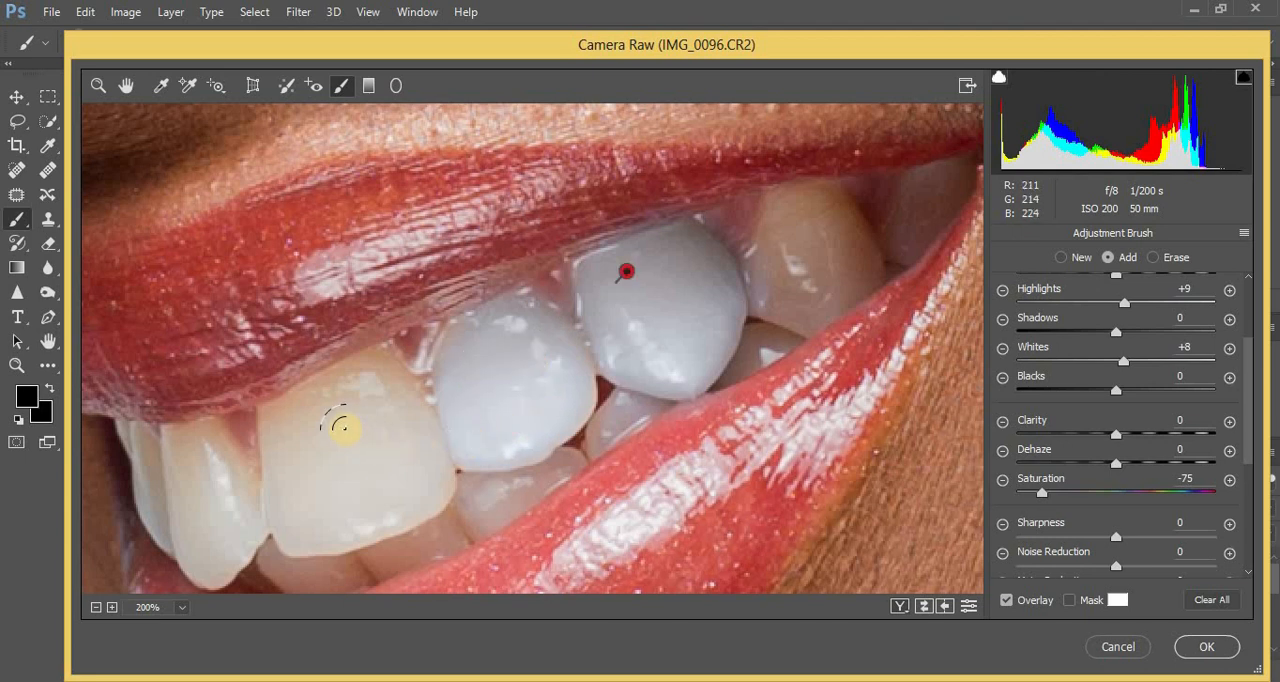
# Brush the whitening adjustment over the remaining upper teeth, from the large front teeth to those at the far corner of the mouth.
pyautogui.moveTo(340, 425)
pyautogui.mouseDown()
pyautogui.moveTo(287, 423)
pyautogui.moveTo(290, 503)
pyautogui.moveTo(328, 513)
pyautogui.mouseUp()
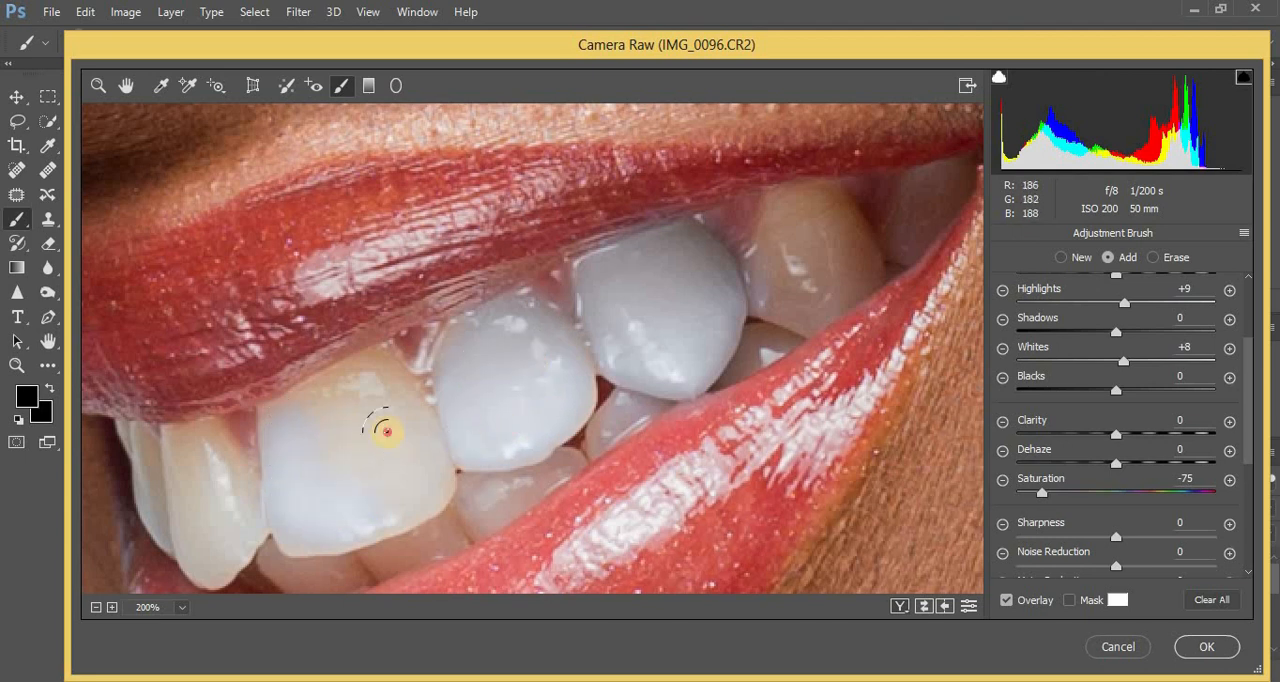
pyautogui.moveTo(387, 431)
pyautogui.mouseDown()
pyautogui.moveTo(368, 401)
pyautogui.moveTo(287, 412)
pyautogui.moveTo(381, 378)
pyautogui.mouseUp()
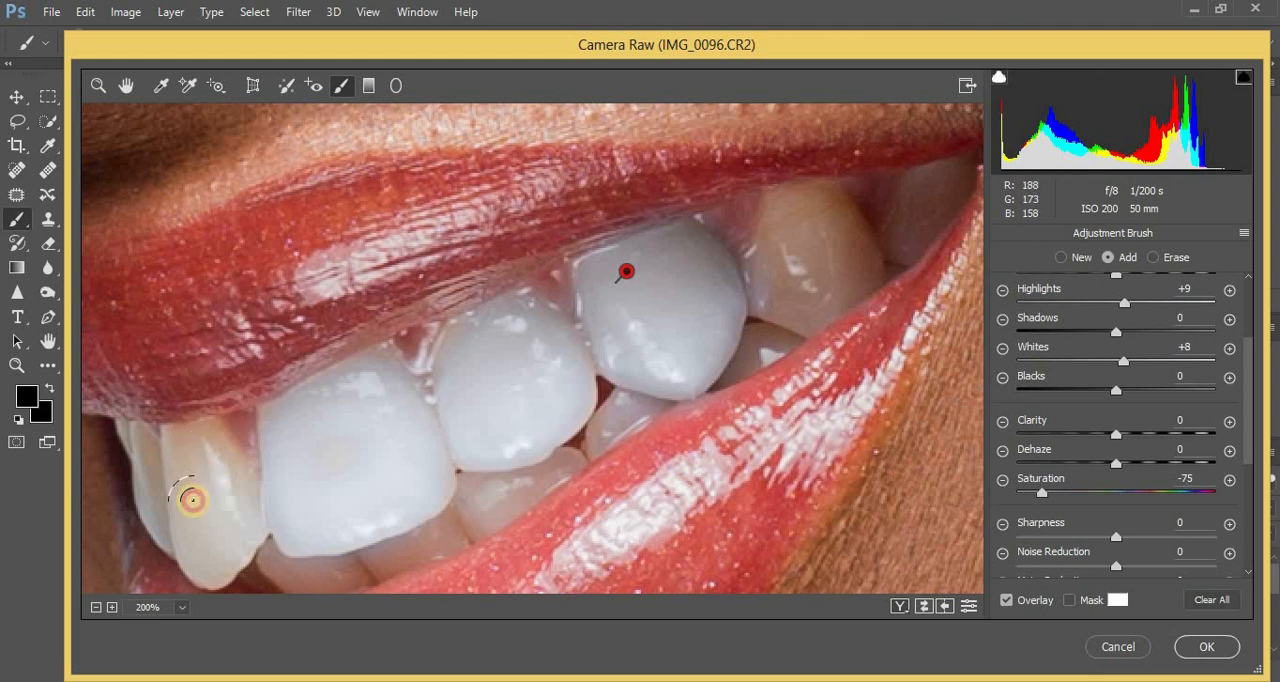
pyautogui.moveTo(191, 496)
pyautogui.mouseDown()
pyautogui.moveTo(215, 546)
pyautogui.moveTo(227, 486)
pyautogui.moveTo(205, 451)
pyautogui.moveTo(183, 448)
pyautogui.moveTo(224, 467)
pyautogui.moveTo(188, 451)
pyautogui.moveTo(143, 451)
pyautogui.mouseUp()
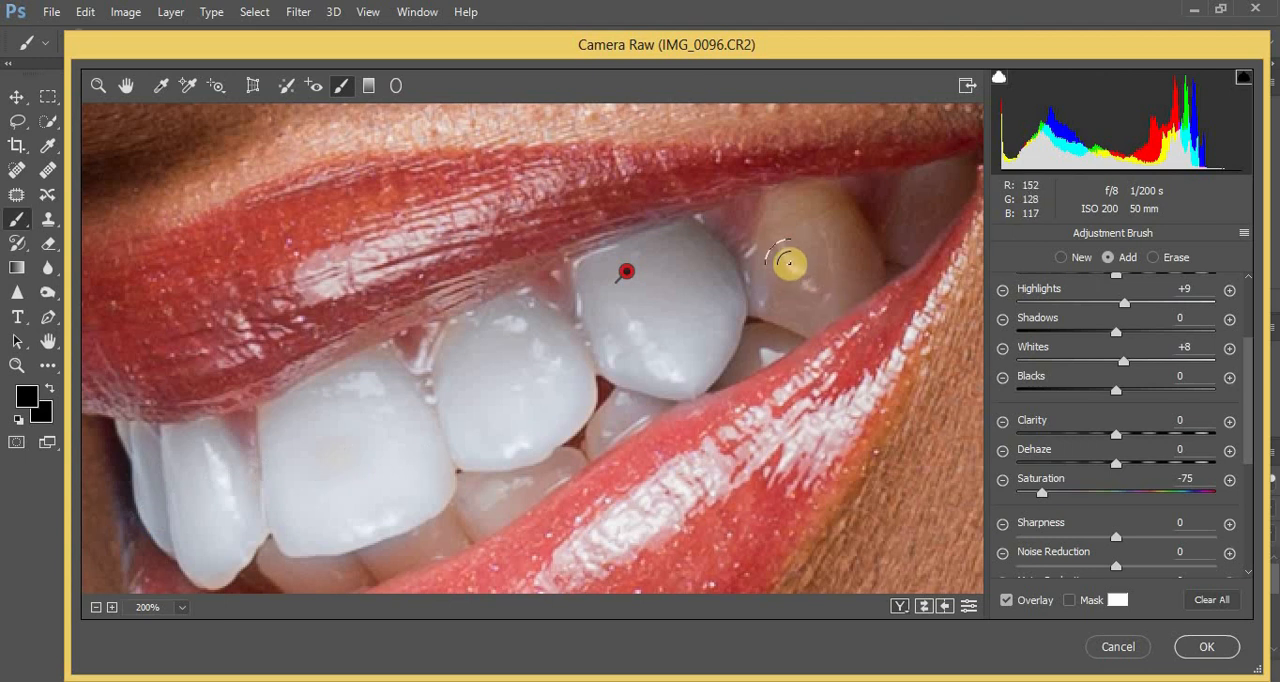
pyautogui.moveTo(789, 266)
pyautogui.mouseDown()
pyautogui.moveTo(792, 220)
pyautogui.moveTo(824, 218)
pyautogui.moveTo(841, 263)
pyautogui.moveTo(784, 301)
pyautogui.moveTo(821, 296)
pyautogui.moveTo(844, 258)
pyautogui.moveTo(822, 211)
pyautogui.moveTo(851, 237)
pyautogui.moveTo(801, 212)
pyautogui.moveTo(777, 286)
pyautogui.moveTo(812, 290)
pyautogui.mouseUp()
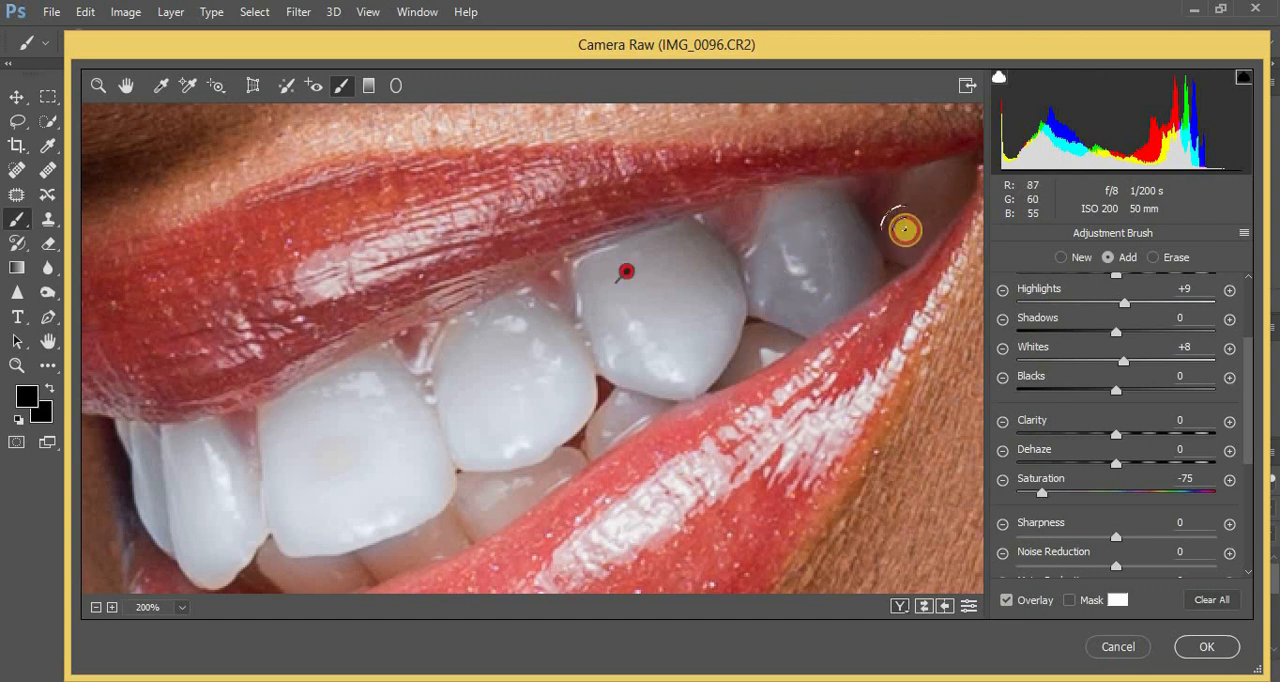
pyautogui.moveTo(903, 226); pyautogui.dragTo(958, 170)
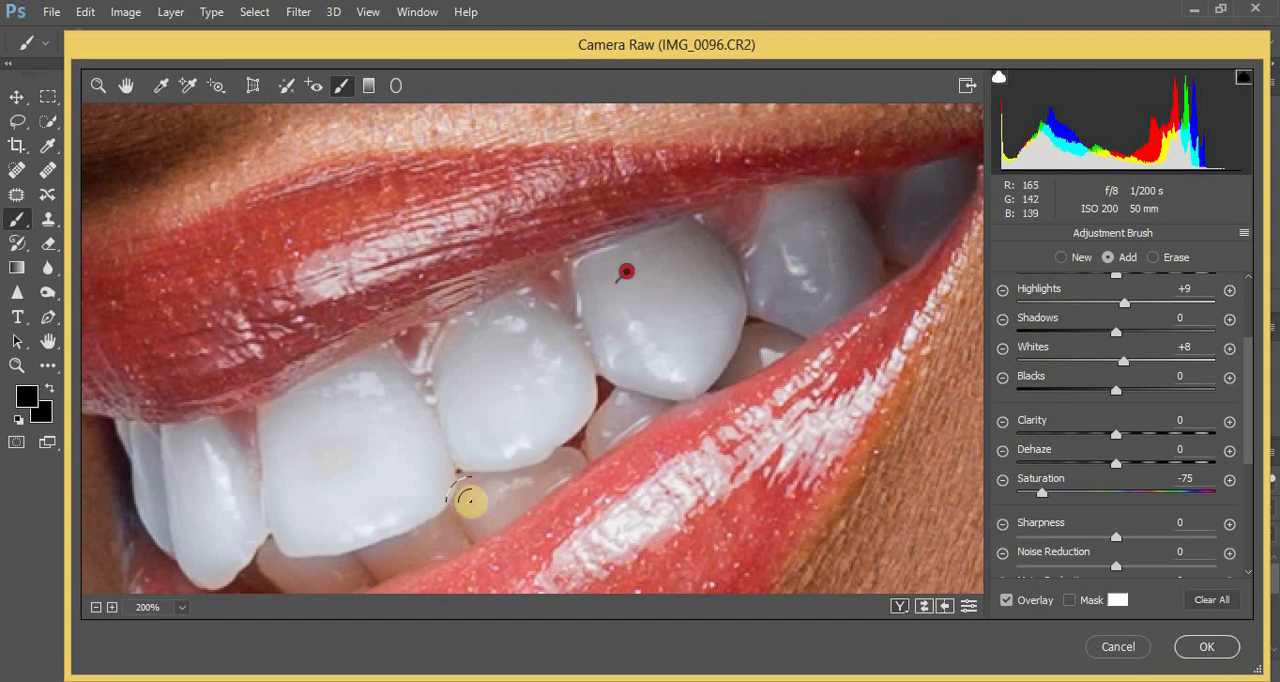
# Brush the whitening adjustment over the visible lower teeth and apply the Camera Raw edits to the layer.
pyautogui.moveTo(523, 486)
pyautogui.mouseDown()
pyautogui.moveTo(494, 494)
pyautogui.moveTo(558, 468)
pyautogui.moveTo(413, 545)
pyautogui.moveTo(302, 568)
pyautogui.mouseUp()
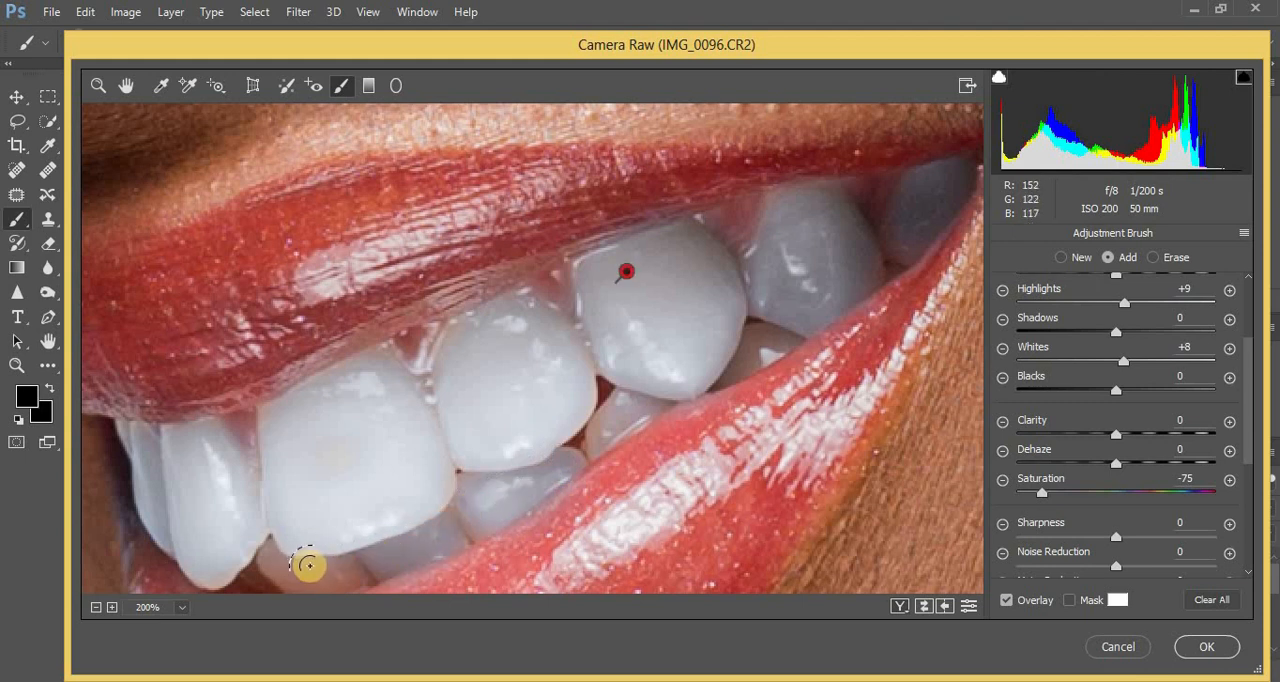
pyautogui.scroll(-2, 311, 517)
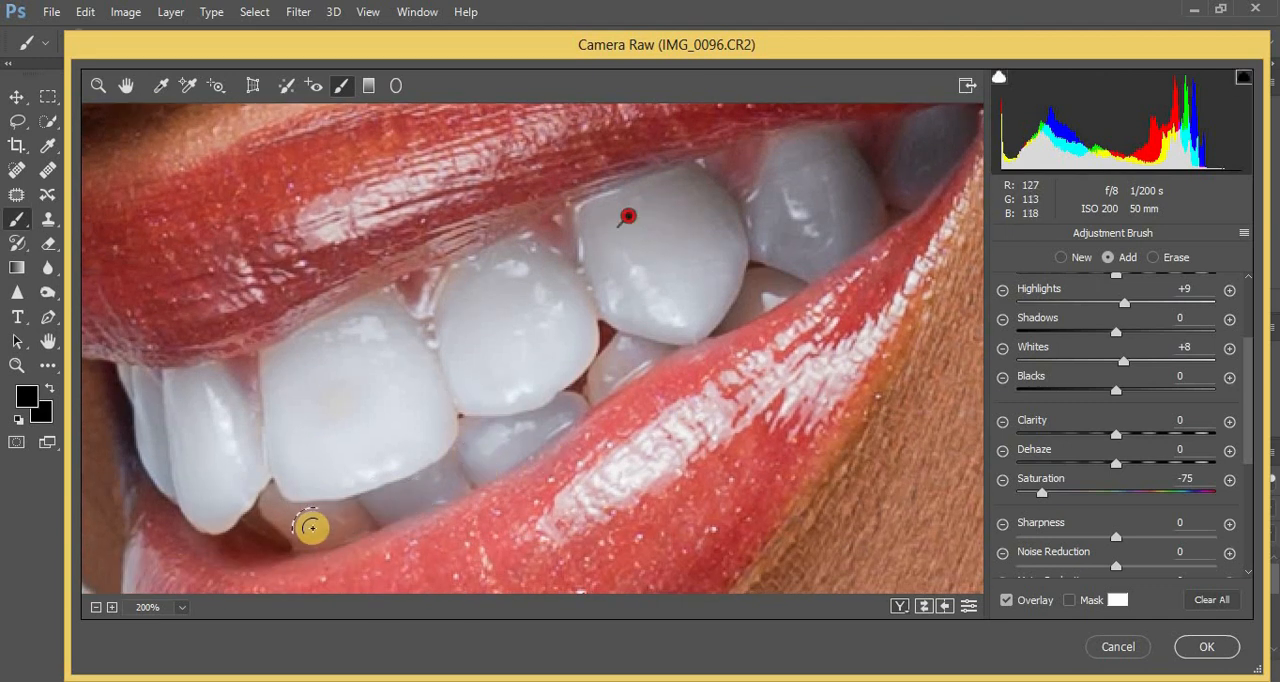
pyautogui.moveTo(290, 512)
pyautogui.mouseDown()
pyautogui.moveTo(311, 531)
pyautogui.moveTo(354, 517)
pyautogui.moveTo(283, 523)
pyautogui.mouseUp()
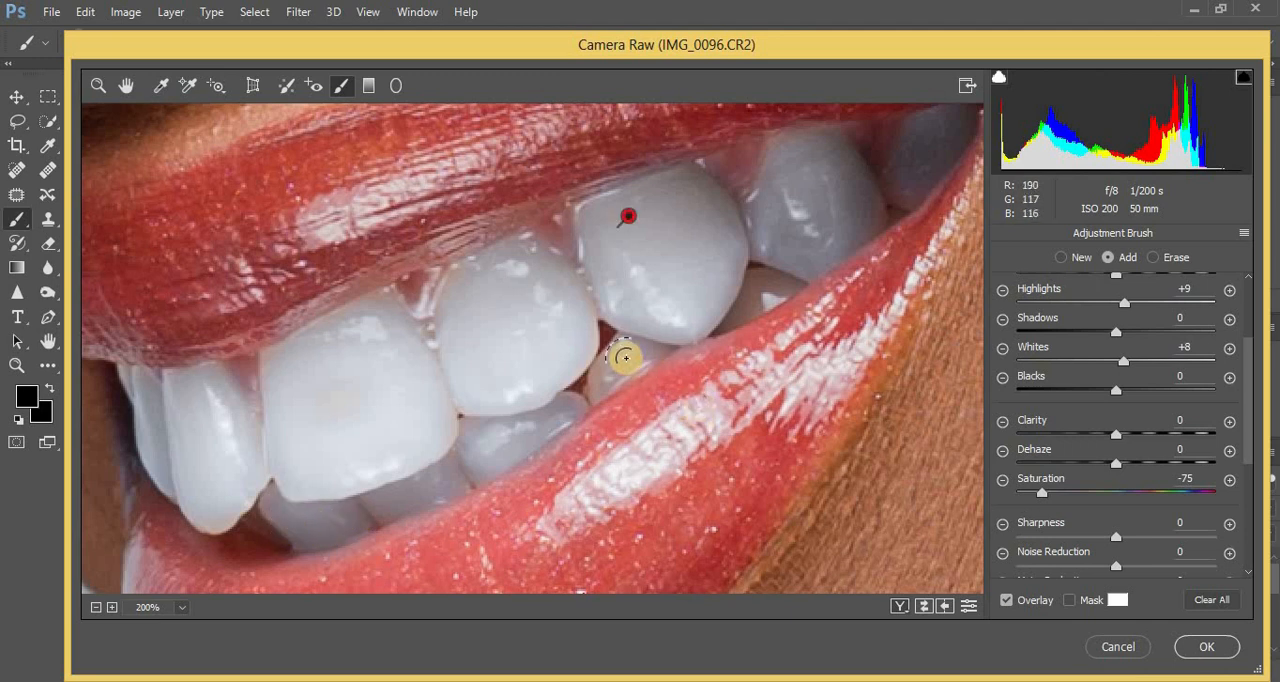
pyautogui.moveTo(624, 357)
pyautogui.mouseDown()
pyautogui.moveTo(603, 374)
pyautogui.moveTo(786, 286)
pyautogui.moveTo(722, 326)
pyautogui.mouseUp()
pyautogui.moveTo(599, 386); pyautogui.dragTo(586, 398)
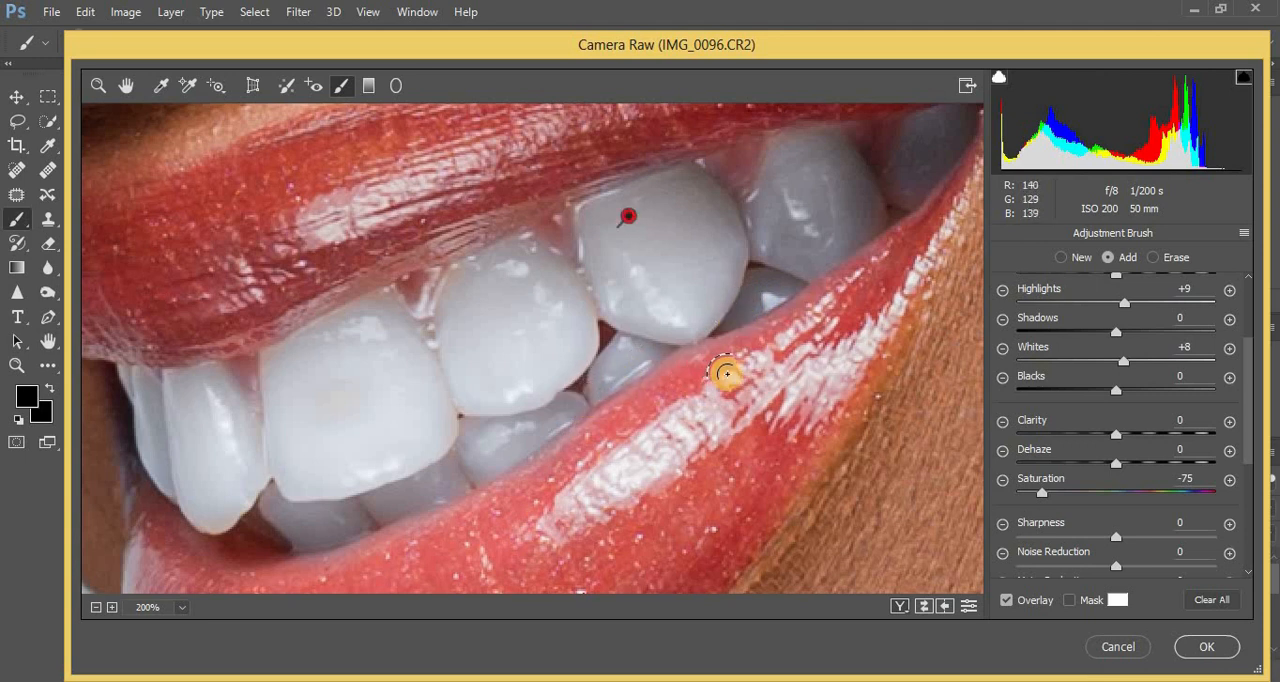
pyautogui.moveTo(907, 142)
pyautogui.mouseDown()
pyautogui.moveTo(895, 180)
pyautogui.moveTo(914, 137)
pyautogui.moveTo(865, 190)
pyautogui.mouseUp()
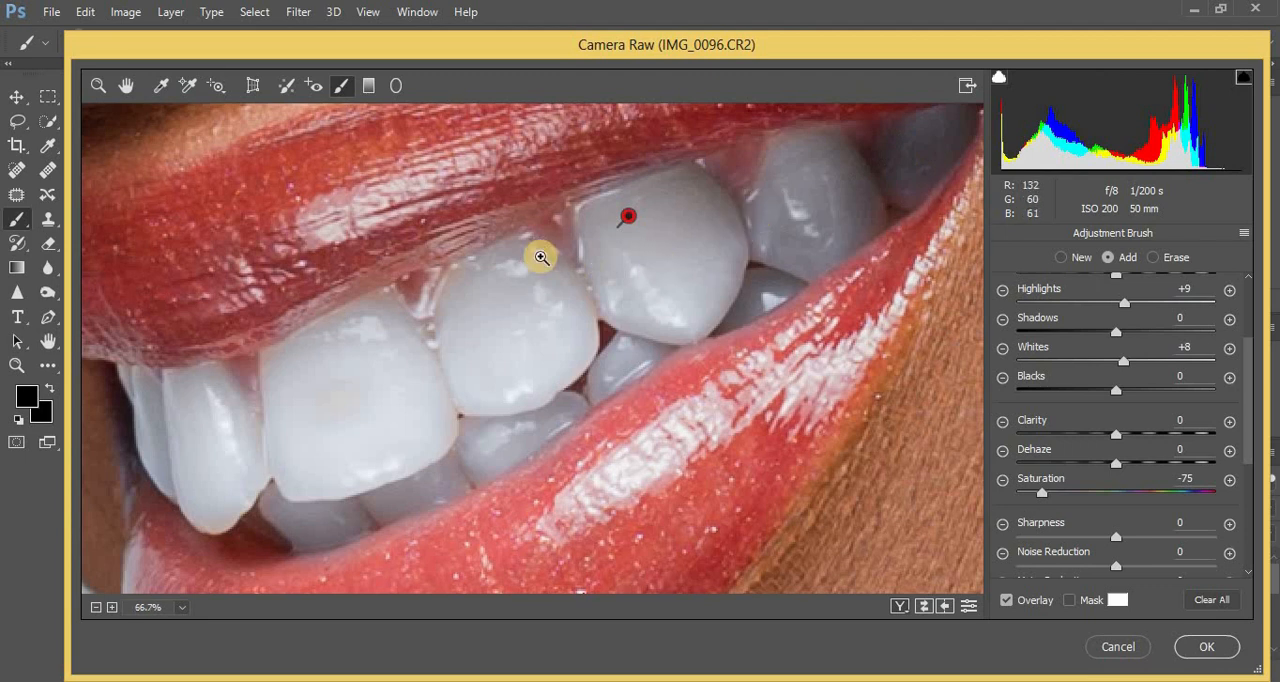
pyautogui.hotkey('ctrl', '-')
pyautogui.hotkey('ctrl', '-')
pyautogui.hotkey('ctrl', '-')
pyautogui.hotkey('ctrl', '-')
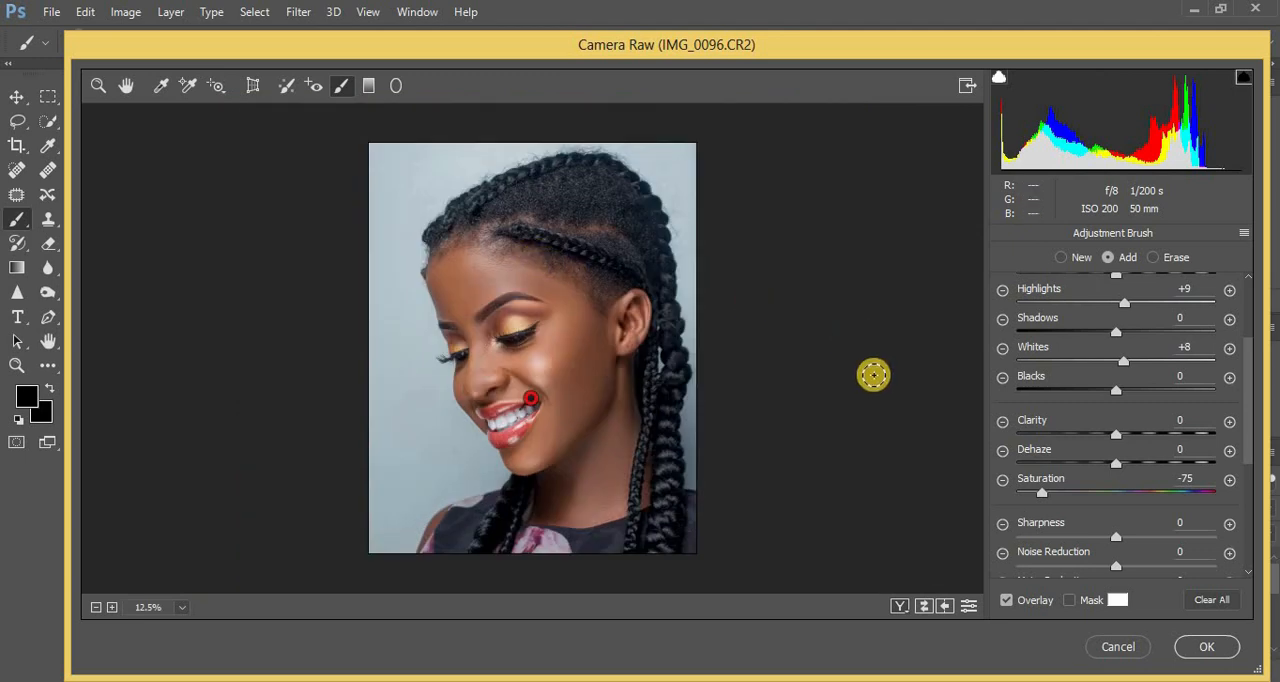
pyautogui.click(1205, 648)
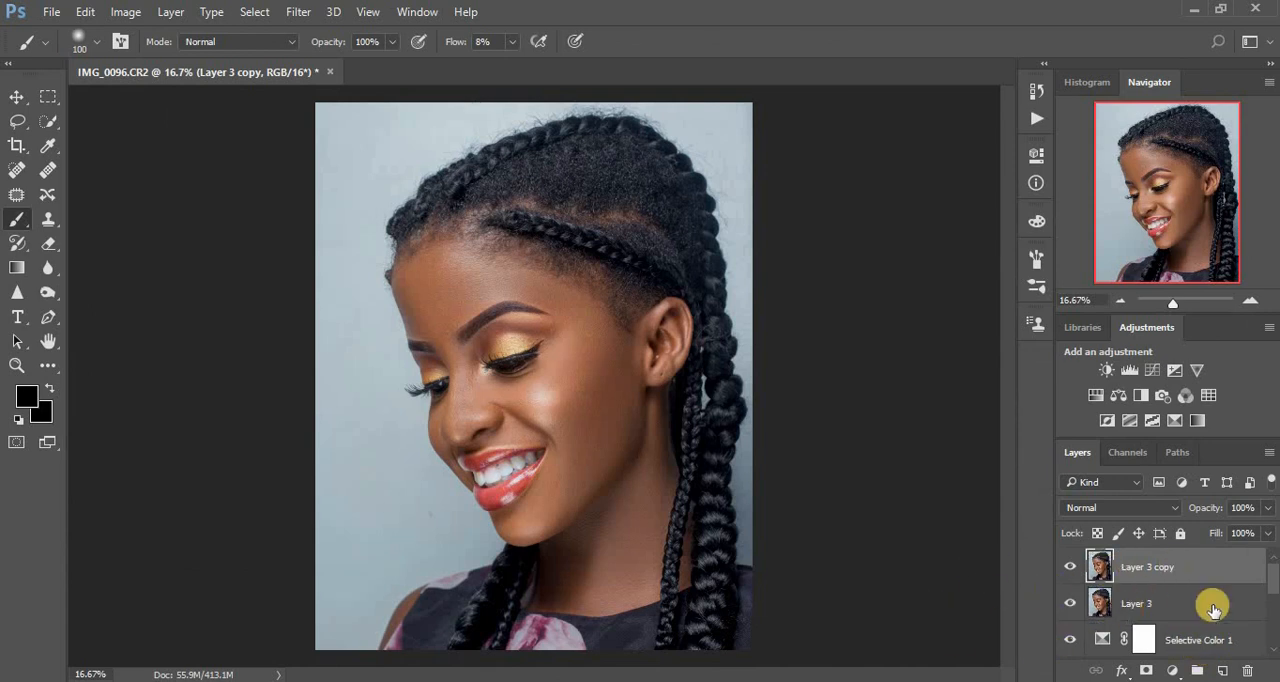
# Add a Gradient Map adjustment layer above Layer 3 copy with the Sepia Antique preset, appending the Photographic Toning gradients to the presets.
pyautogui.click(1174, 670)
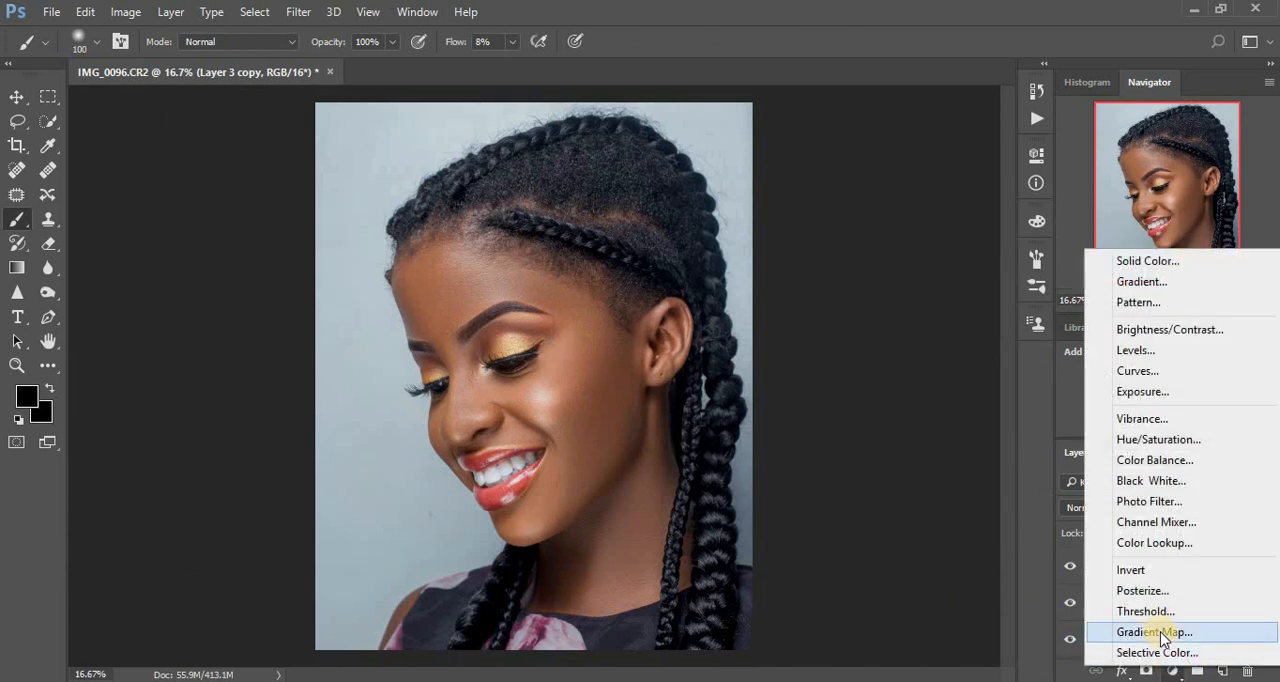
pyautogui.click(1163, 634)
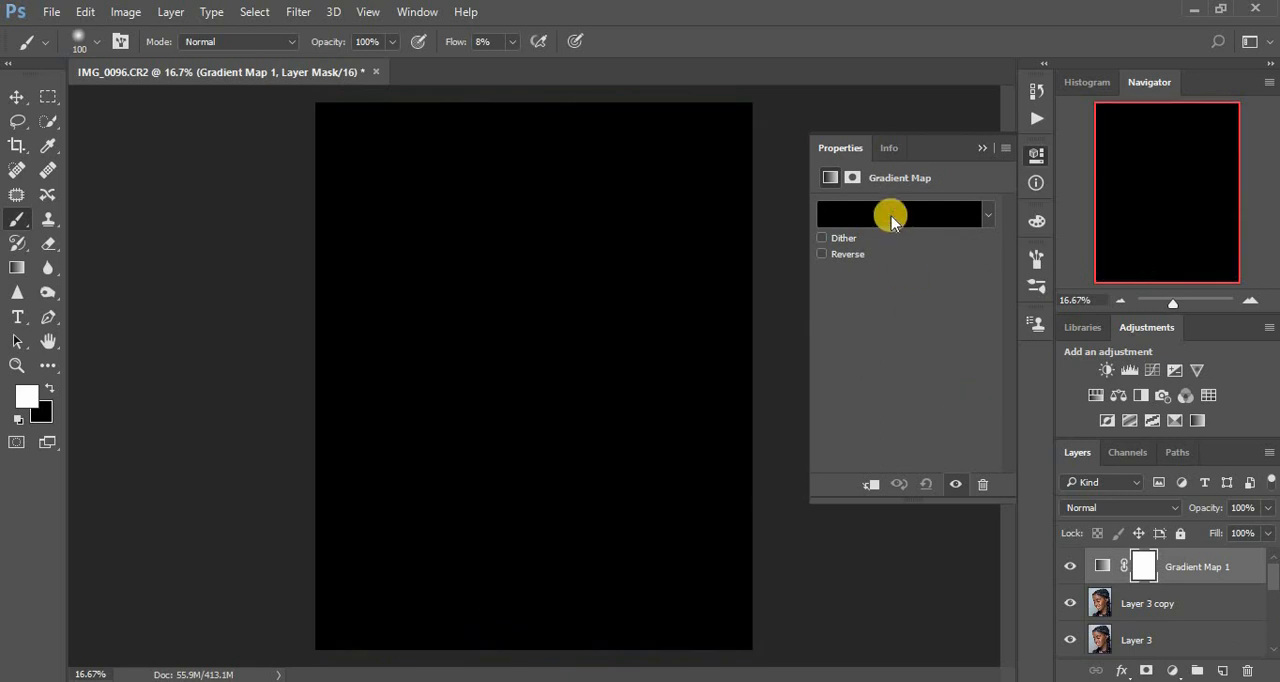
pyautogui.click(892, 215)
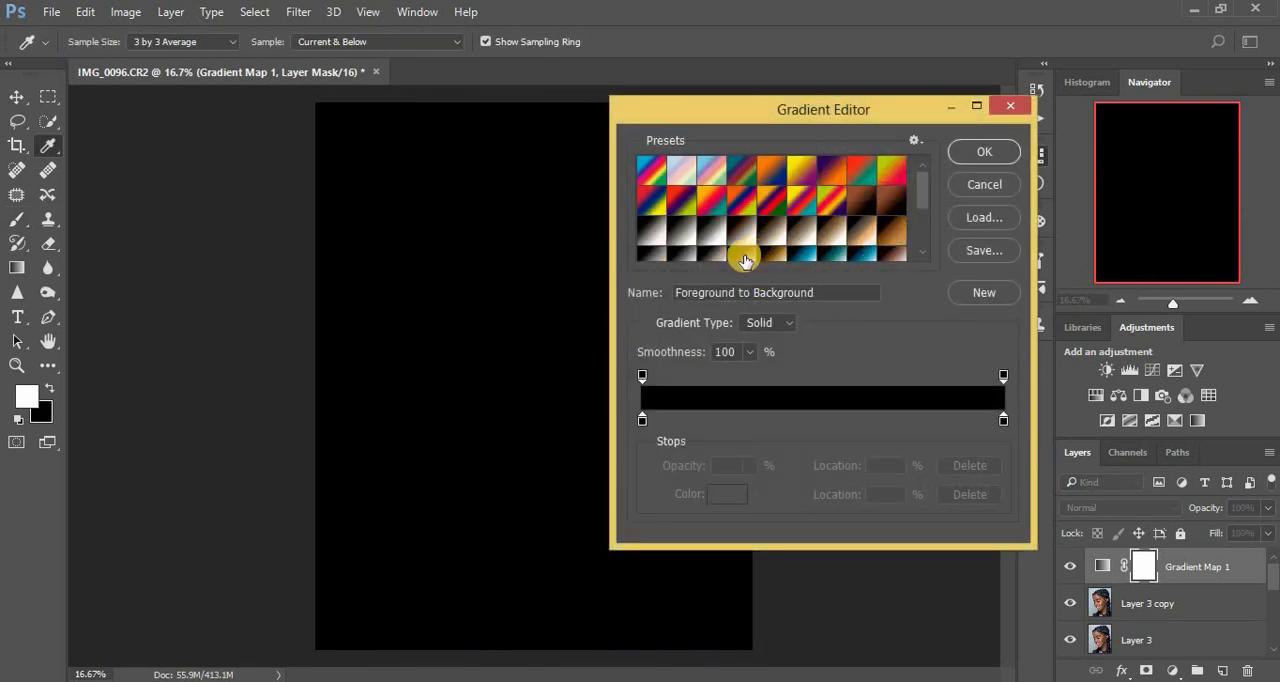
pyautogui.click(887, 236)
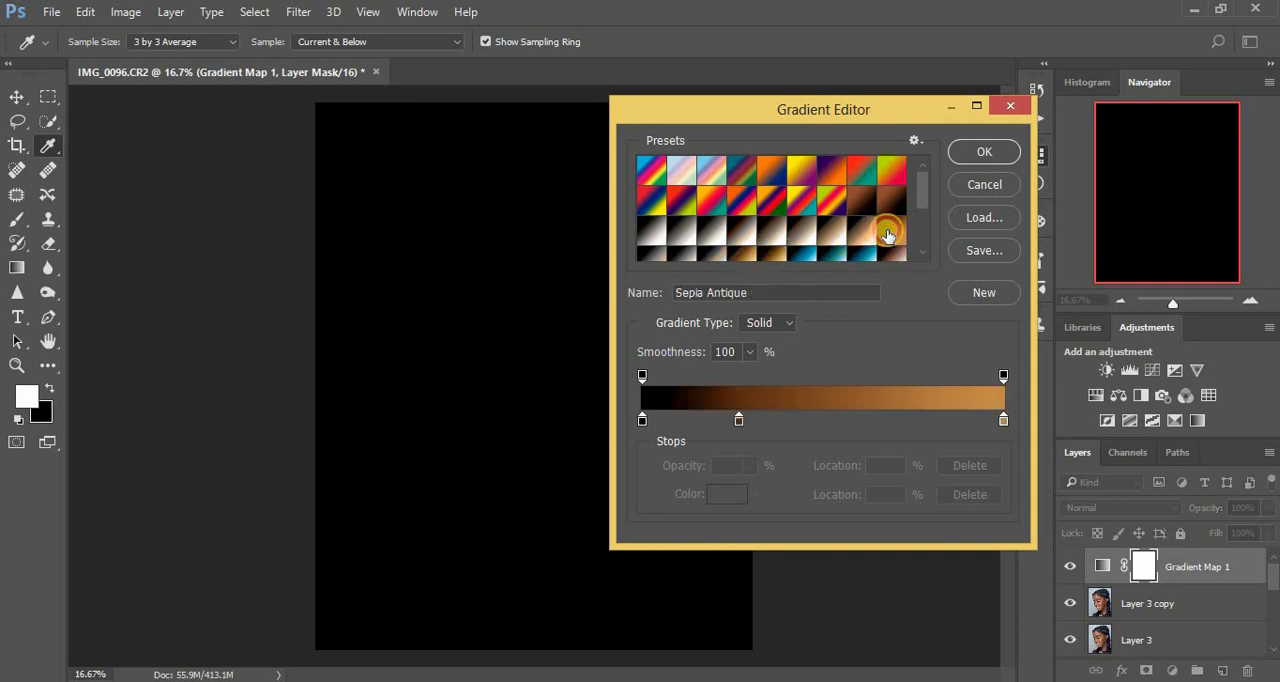
pyautogui.click(913, 142)
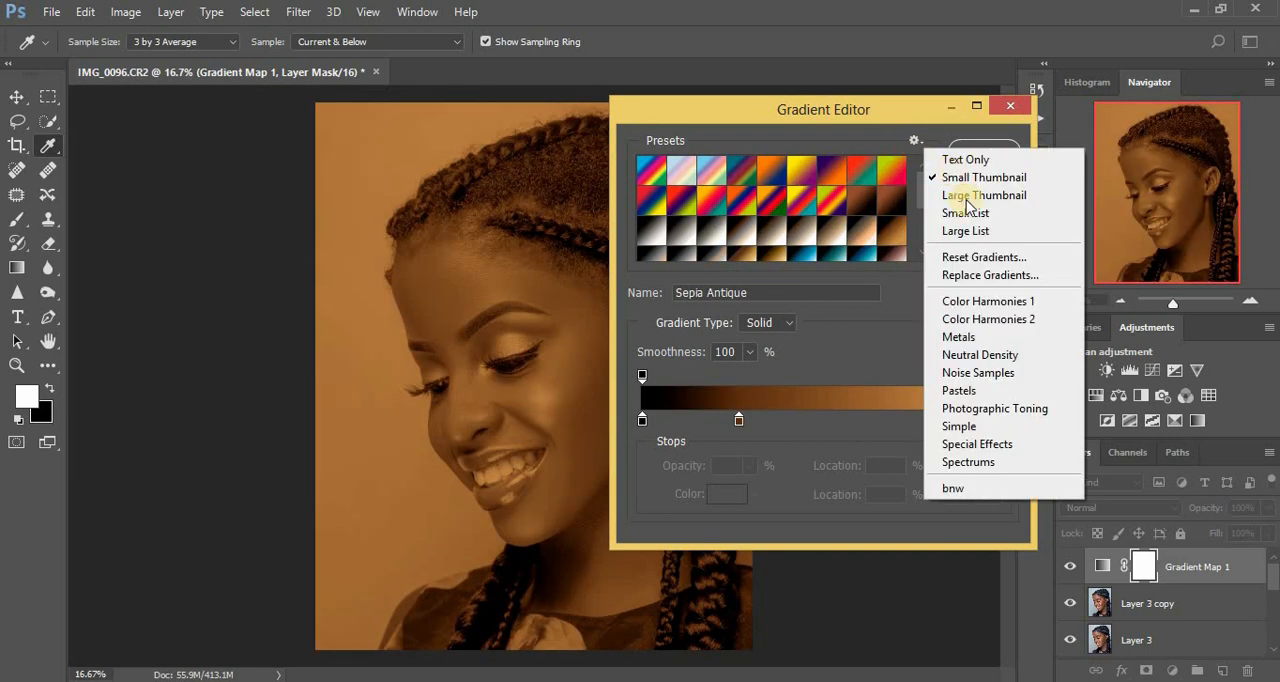
pyautogui.click(1000, 411)
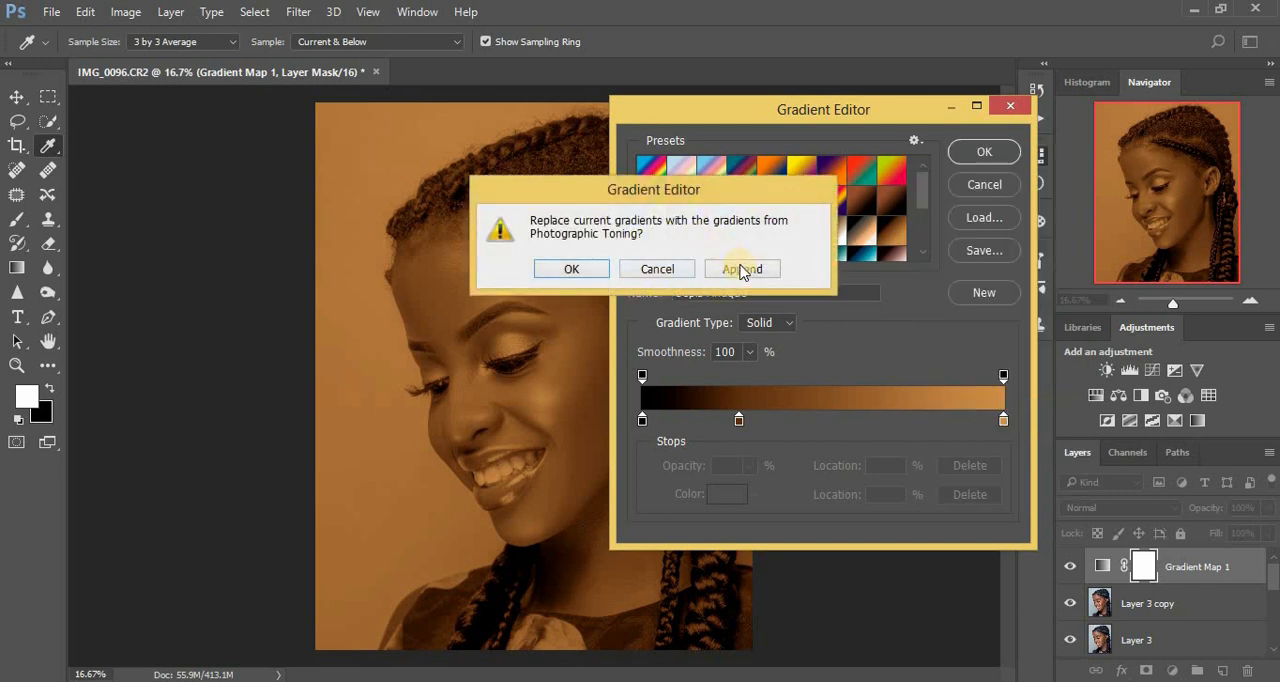
pyautogui.click(742, 270)
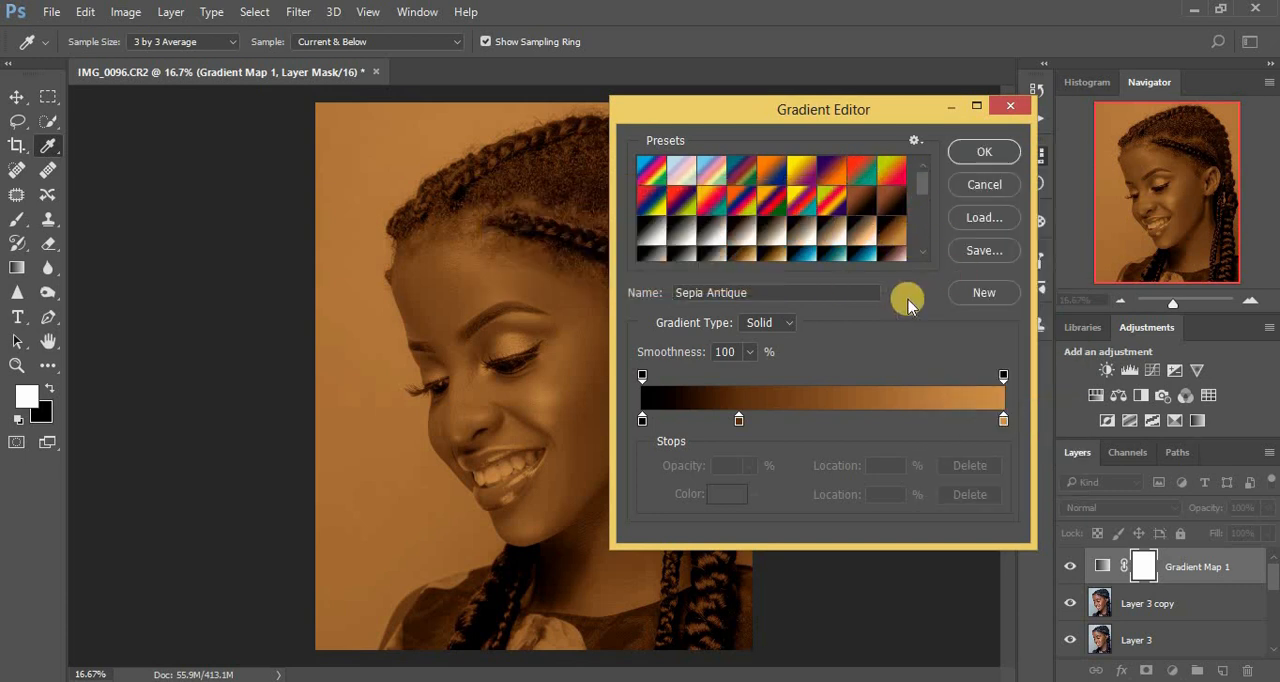
pyautogui.click(969, 153)
# Set the sepia Gradient Map layer to Soft Light blending at 9% opacity.
pyautogui.click(1133, 508)
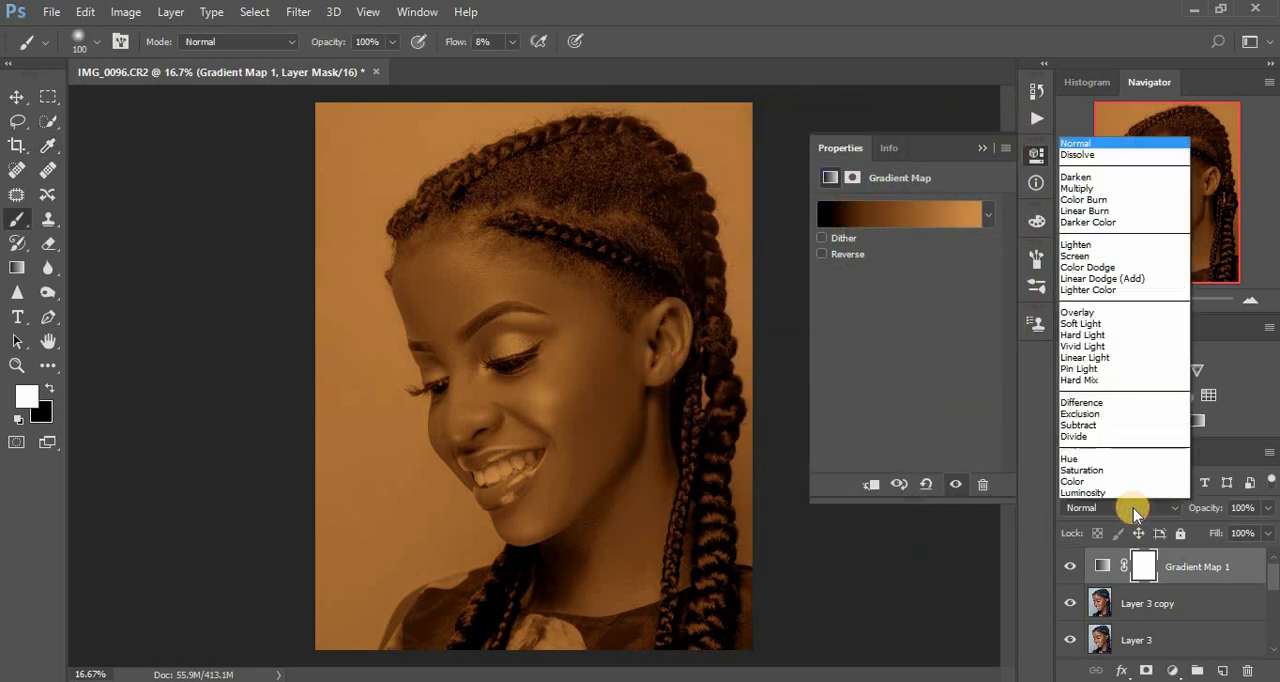
pyautogui.click(1085, 325)
pyautogui.click(981, 147)
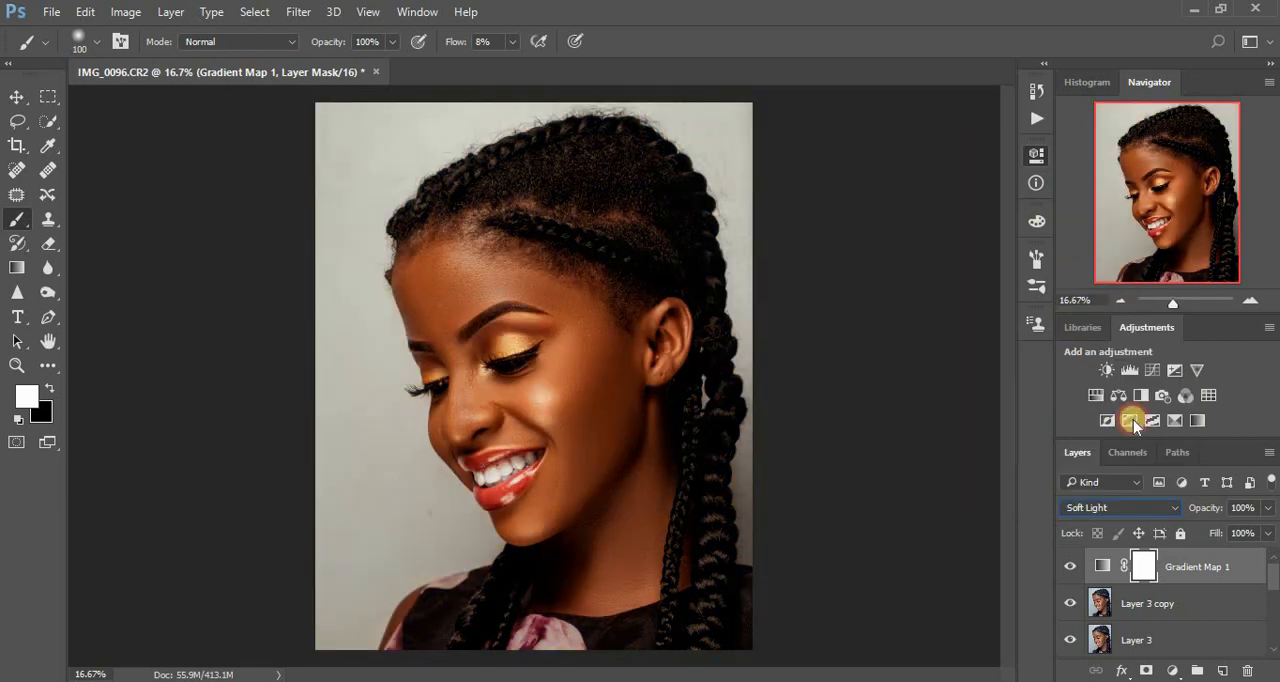
pyautogui.moveTo(1267, 508); pyautogui.dragTo(1188, 537)
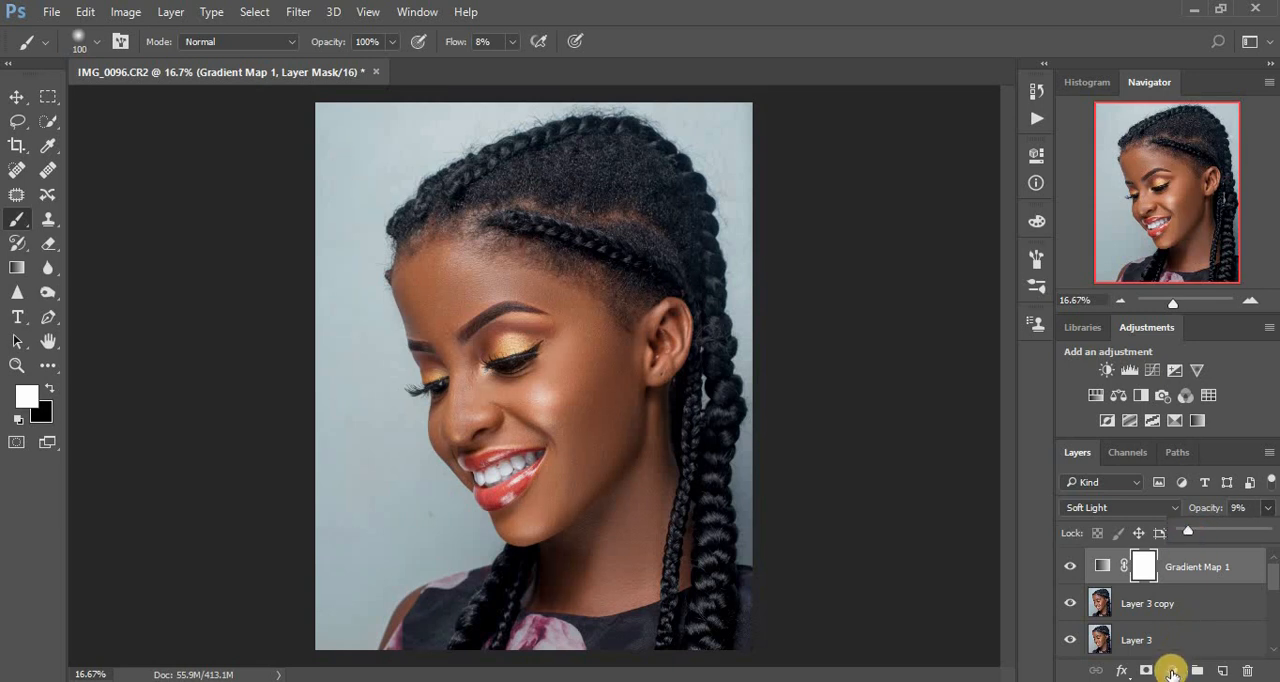
# Add a second Gradient Map adjustment layer above Gradient Map 1 using the Gold 1 preset.
pyautogui.click(1172, 670)
pyautogui.click(1153, 631)
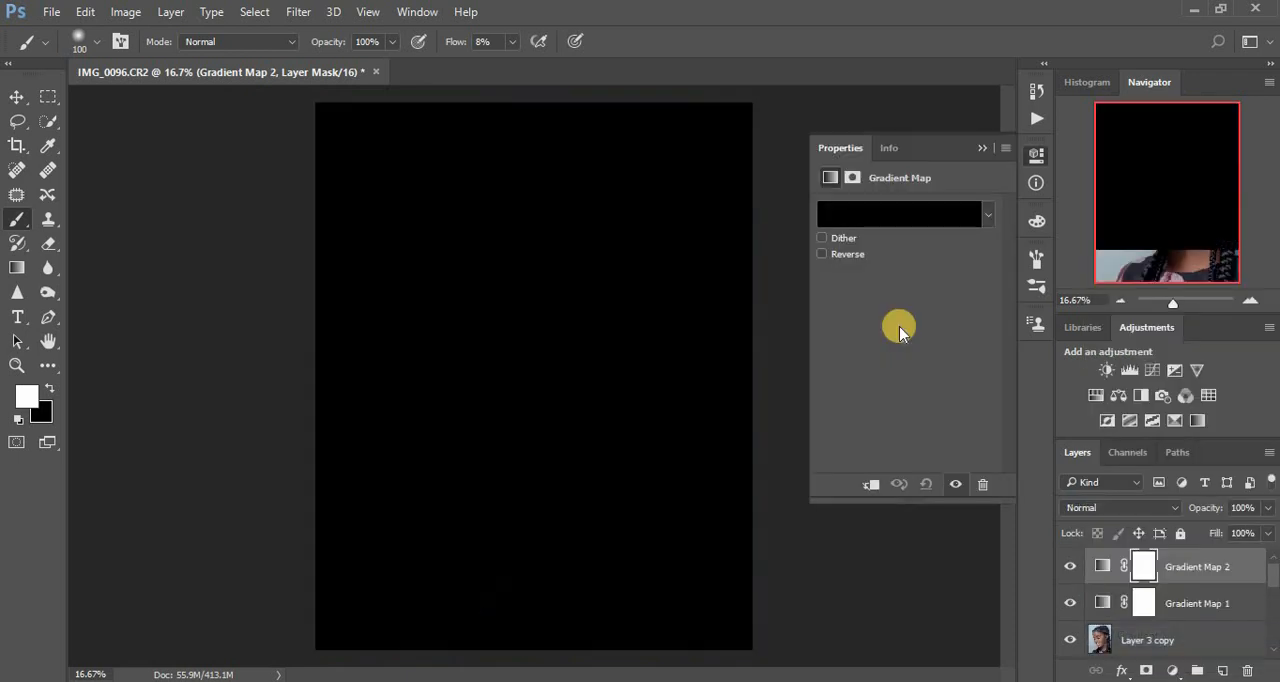
pyautogui.click(878, 218)
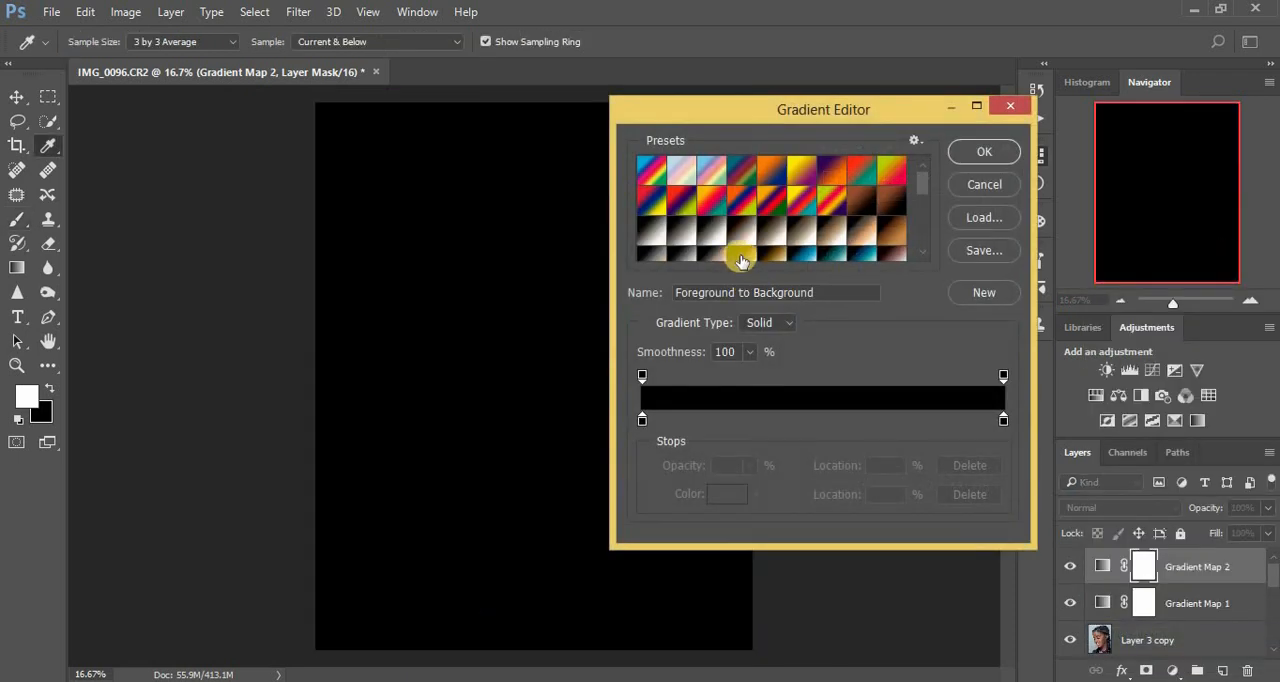
pyautogui.click(741, 258)
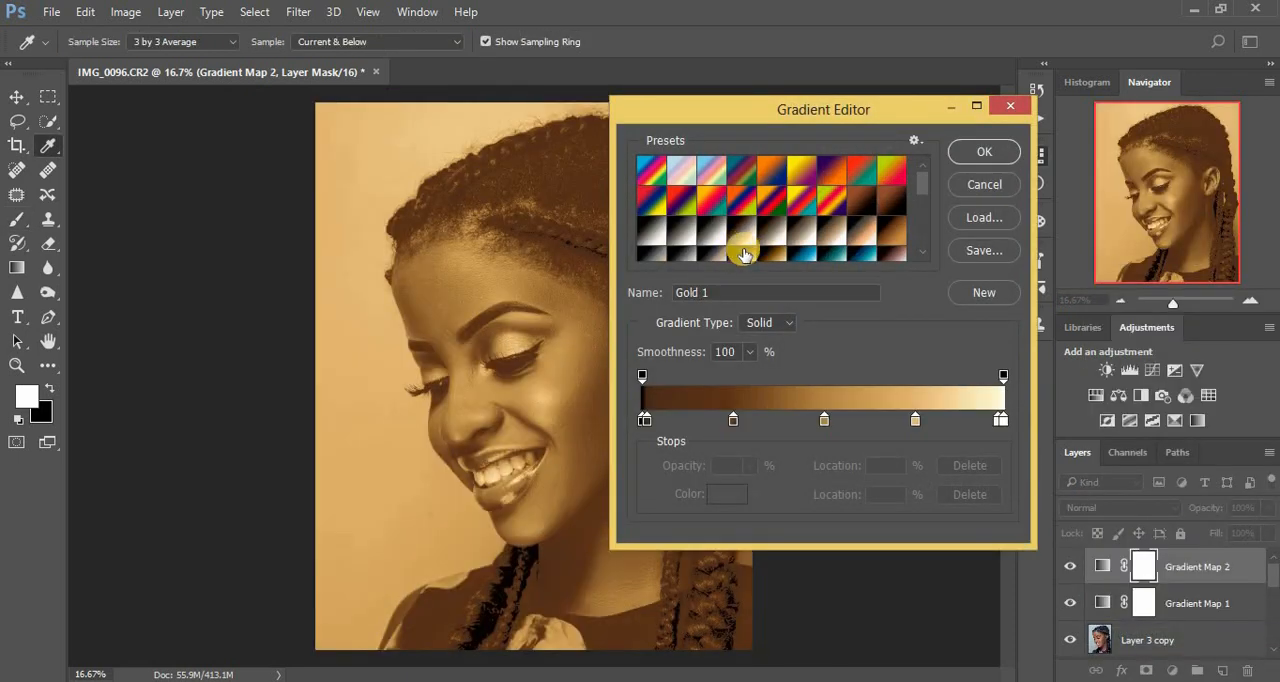
pyautogui.click(982, 145)
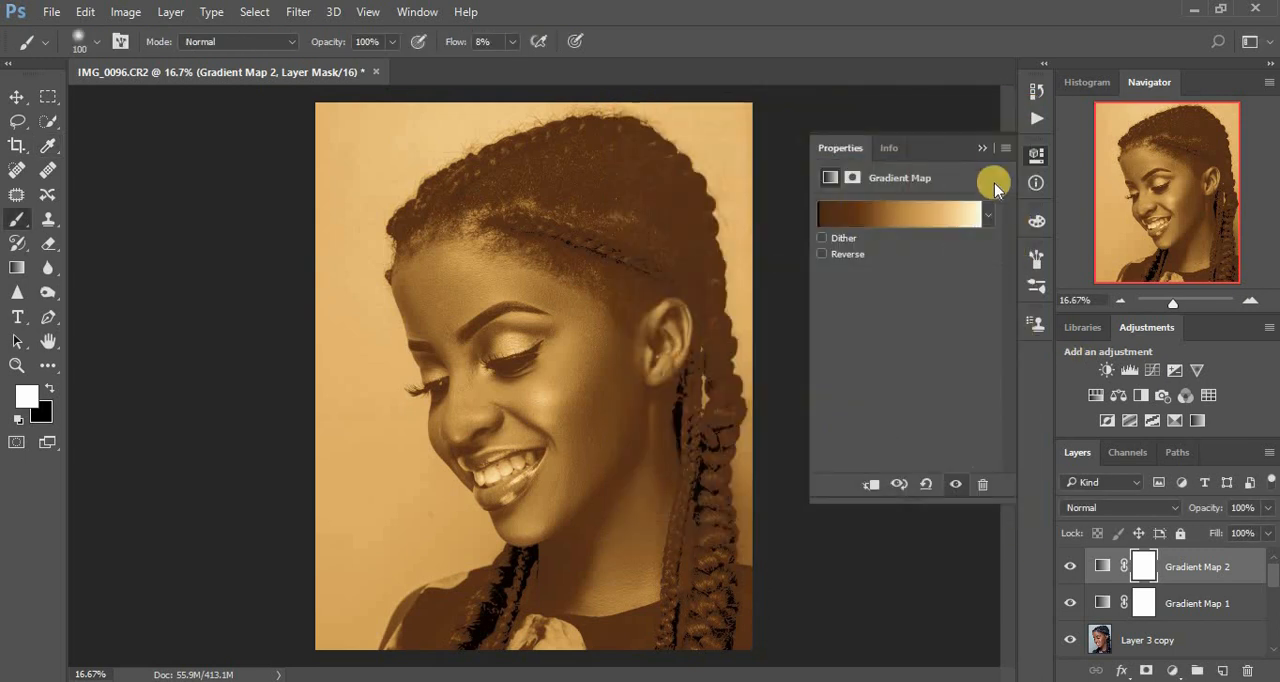
pyautogui.click(986, 152)
# Set the Gold 1 Gradient Map layer to Soft Light blending at 8% opacity.
pyautogui.click(1145, 508)
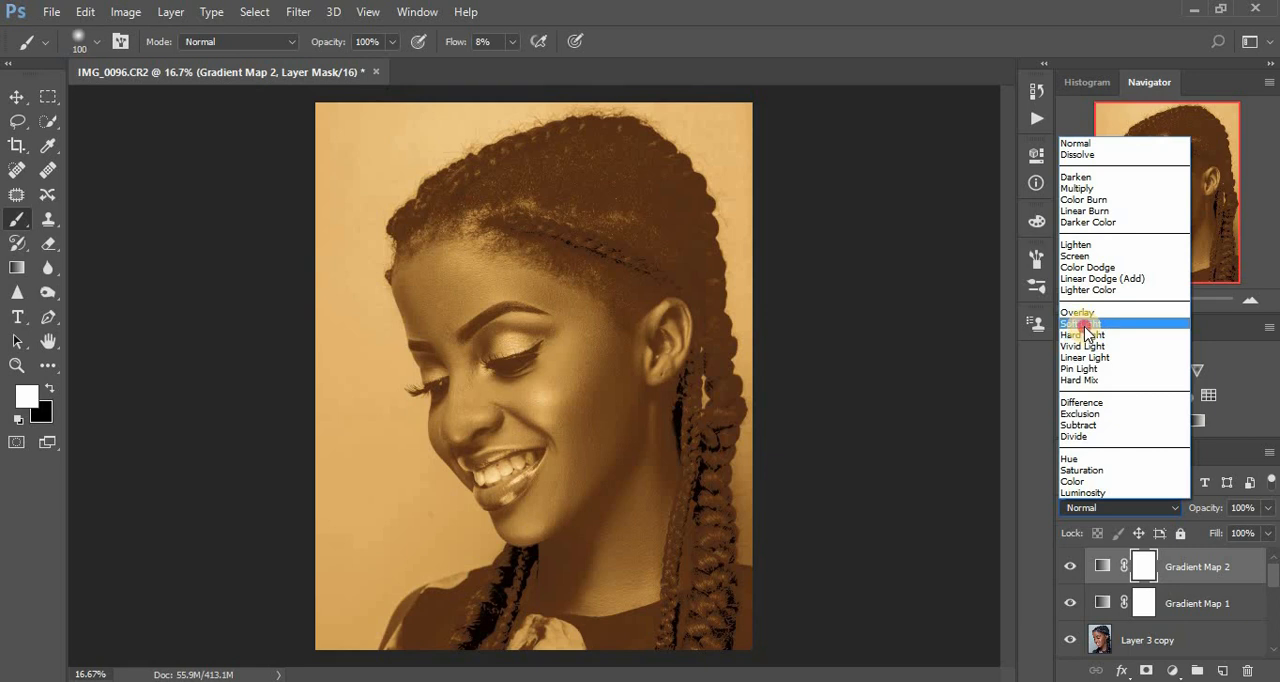
pyautogui.click(1082, 323)
pyautogui.moveTo(1268, 508); pyautogui.dragTo(1188, 537)
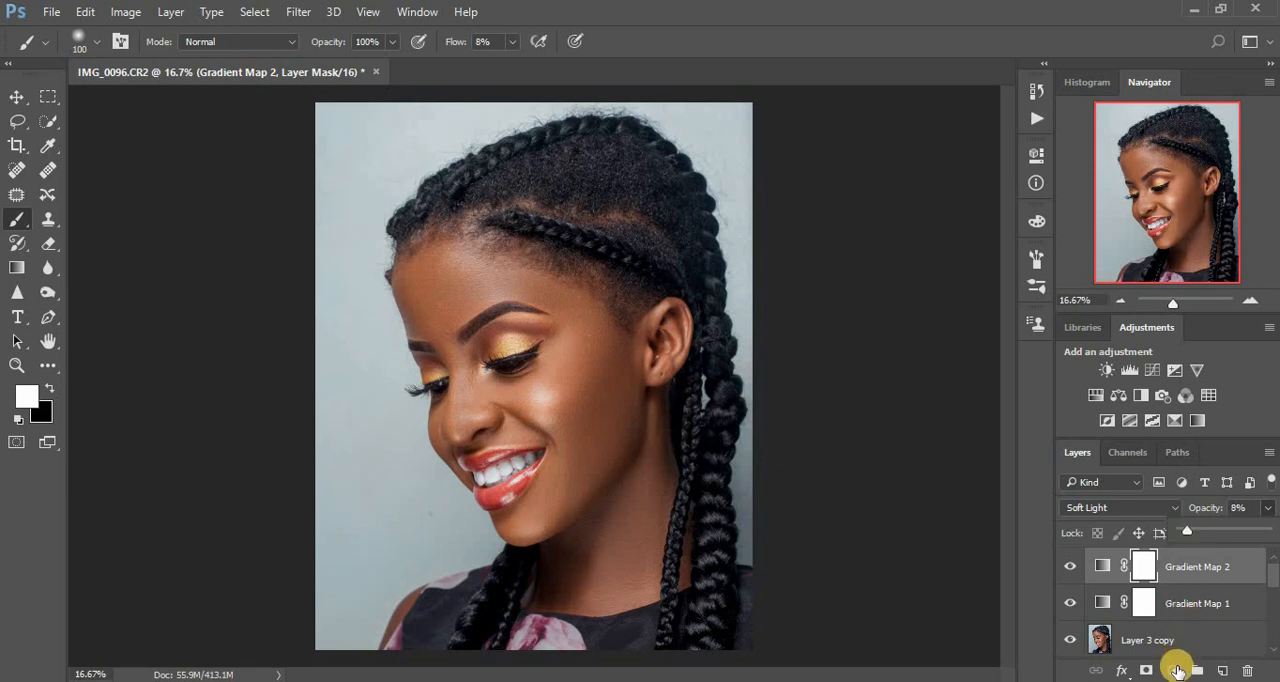
# Add a third Gradient Map adjustment layer on top, using the gold preset right after Gold 1.
pyautogui.click(1175, 670)
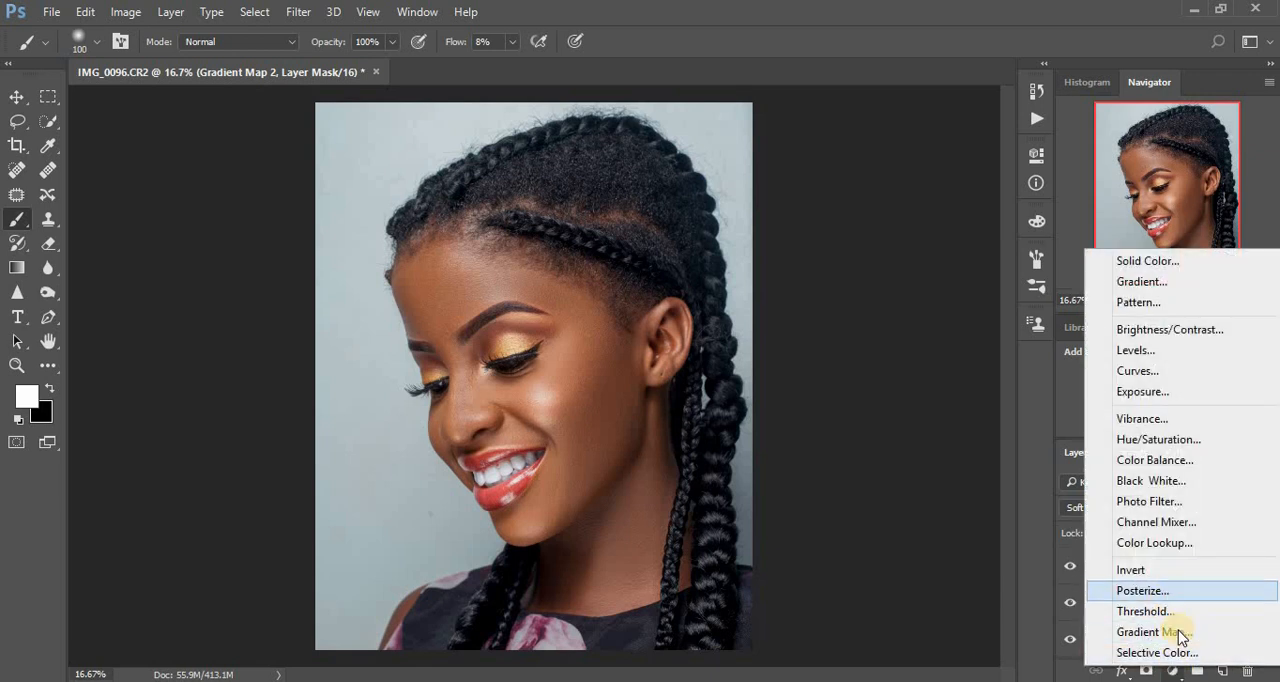
pyautogui.click(1160, 632)
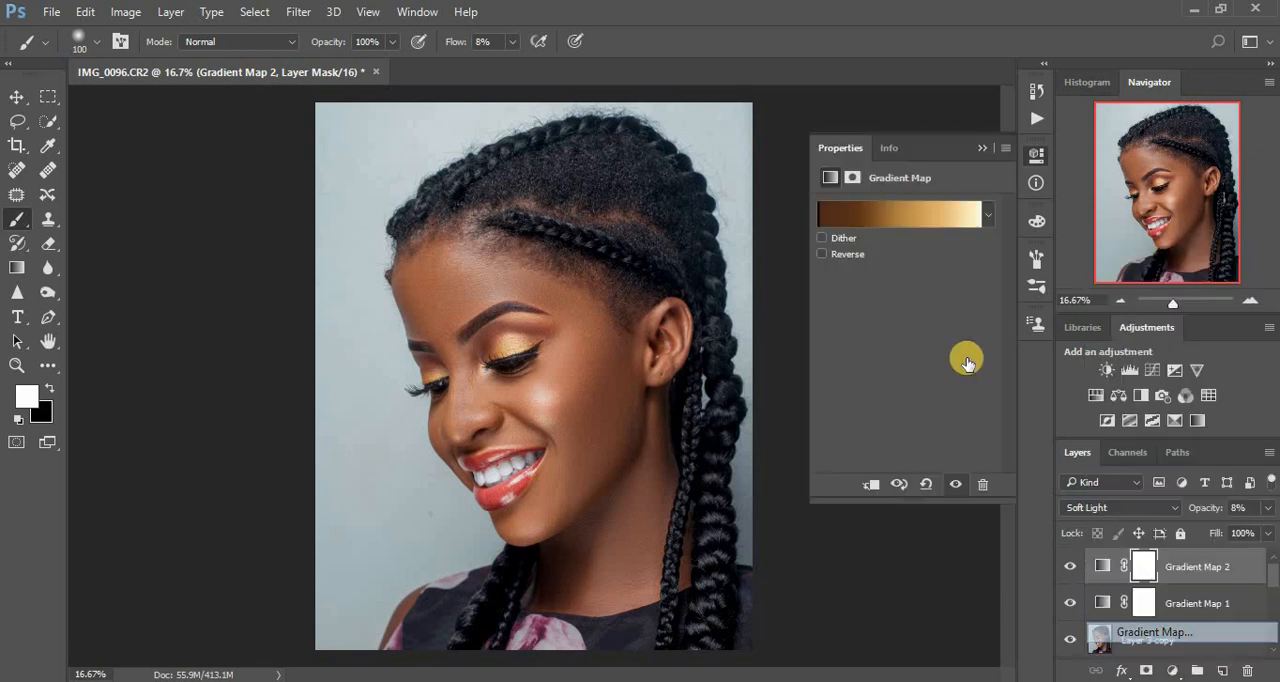
pyautogui.click(904, 222)
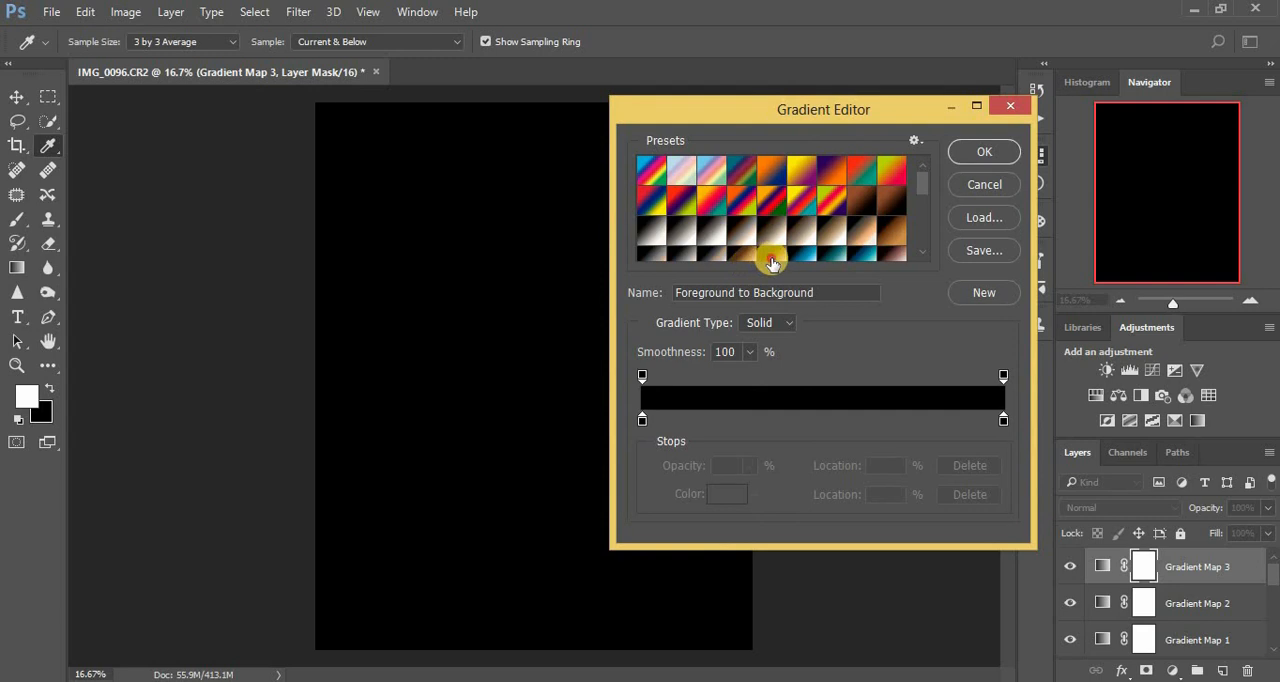
pyautogui.click(771, 252)
pyautogui.click(966, 150)
pyautogui.press('b')
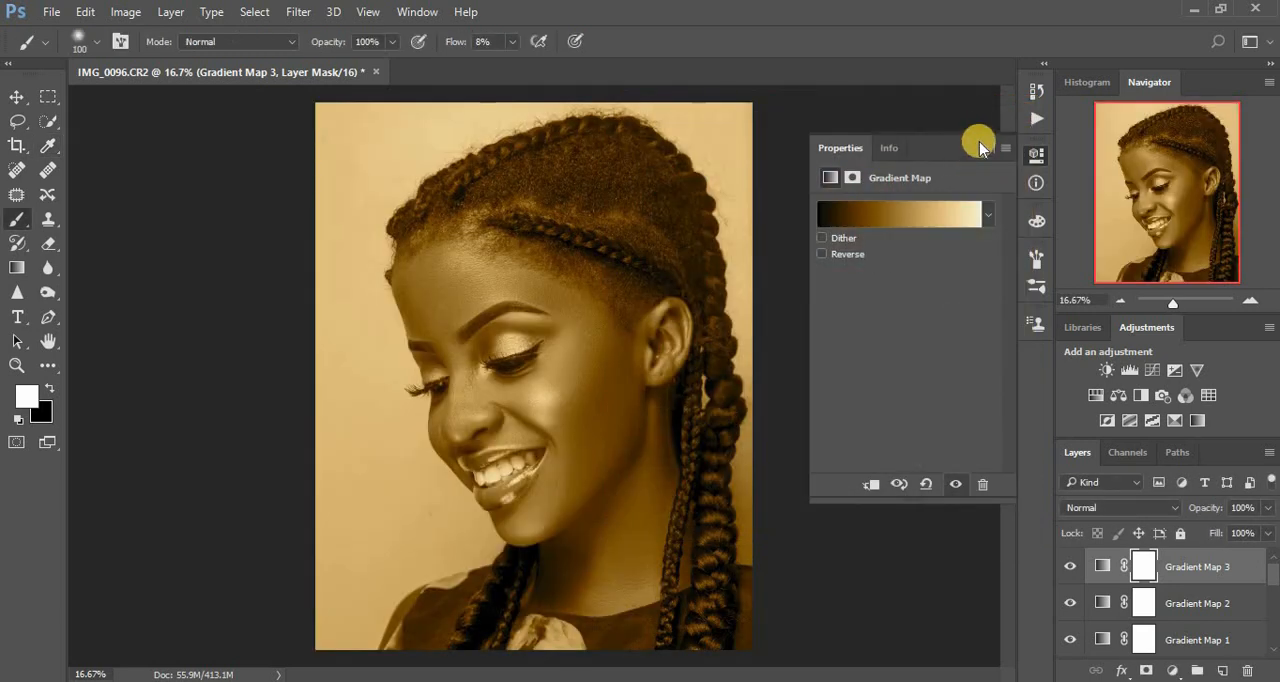
pyautogui.click(982, 144)
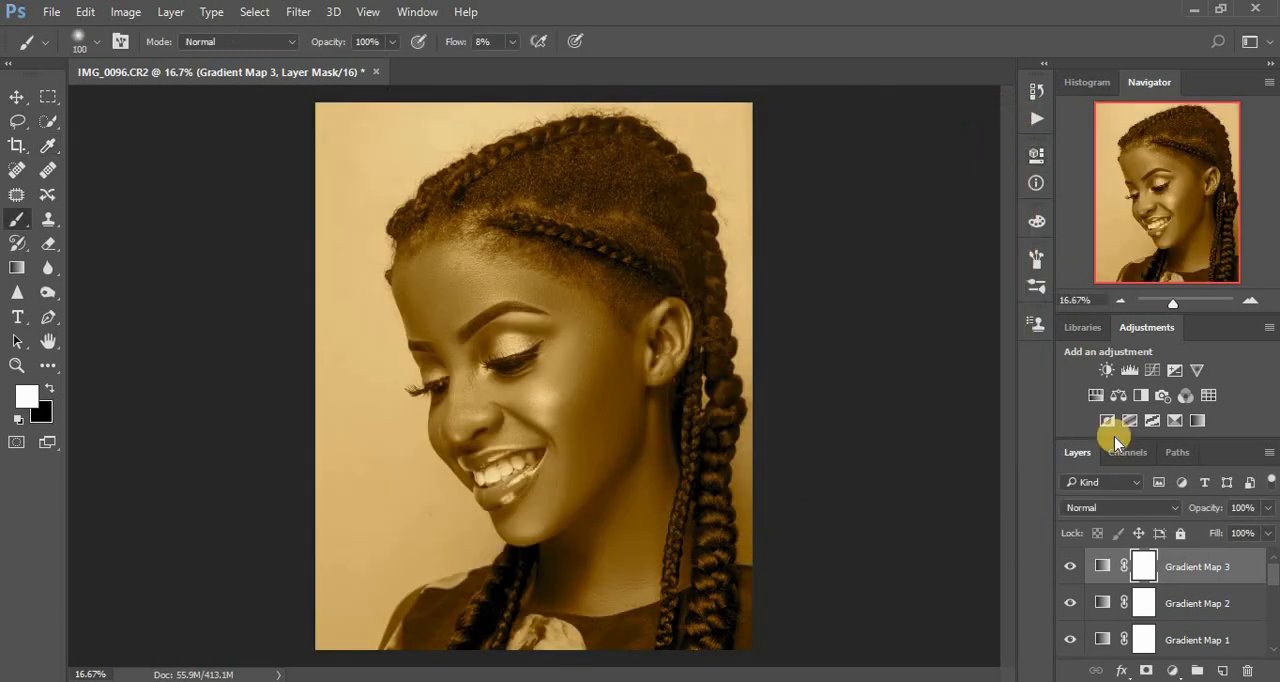
# Set the third Gradient Map layer to Soft Light blending at 5% opacity.
pyautogui.click(1139, 510)
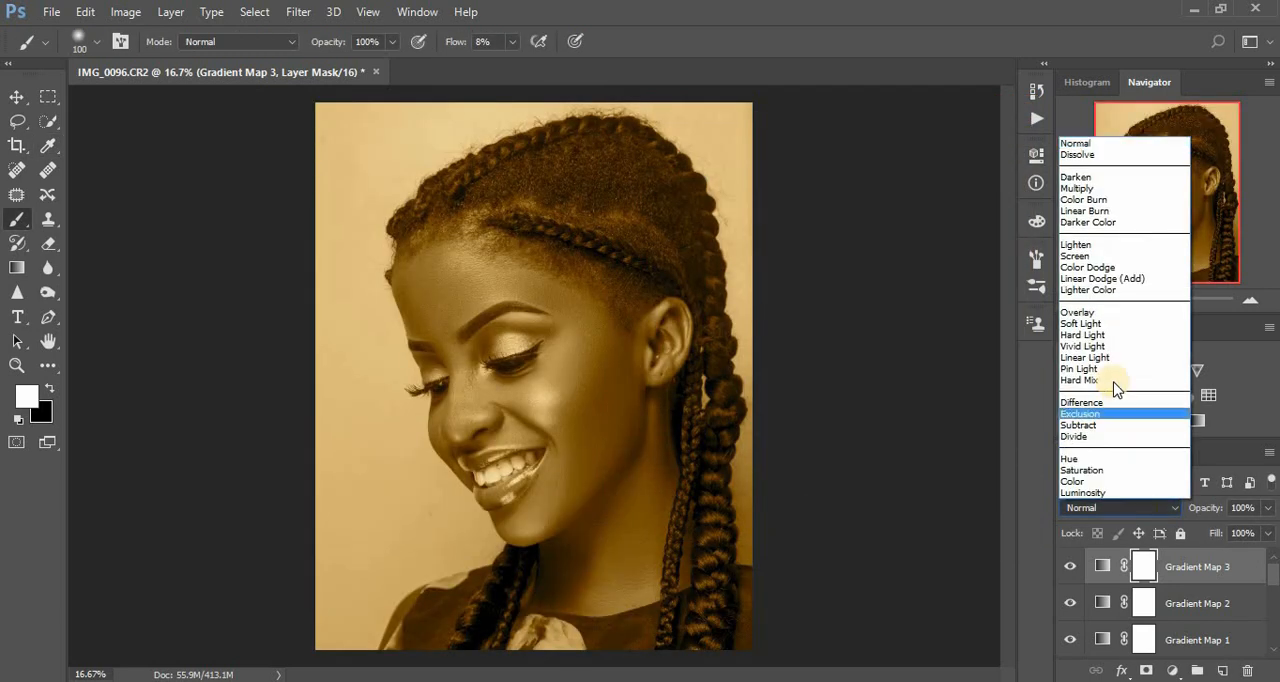
pyautogui.click(1084, 323)
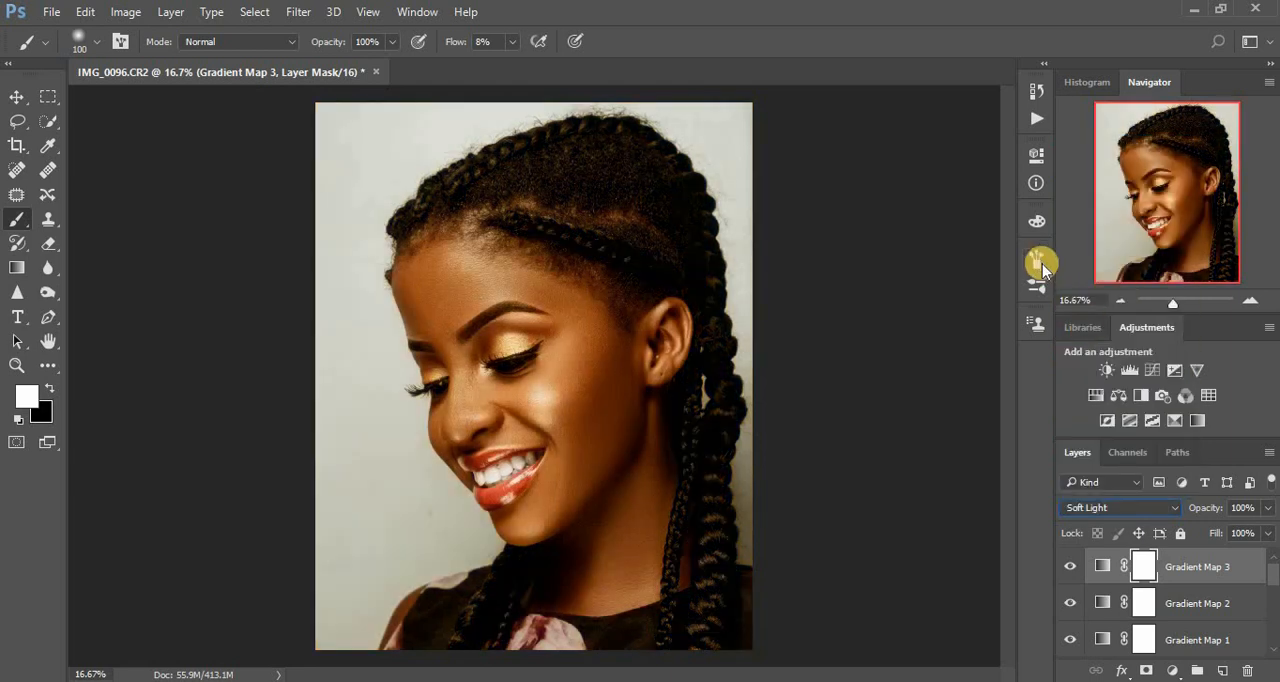
pyautogui.moveTo(1263, 507); pyautogui.dragTo(1184, 530)
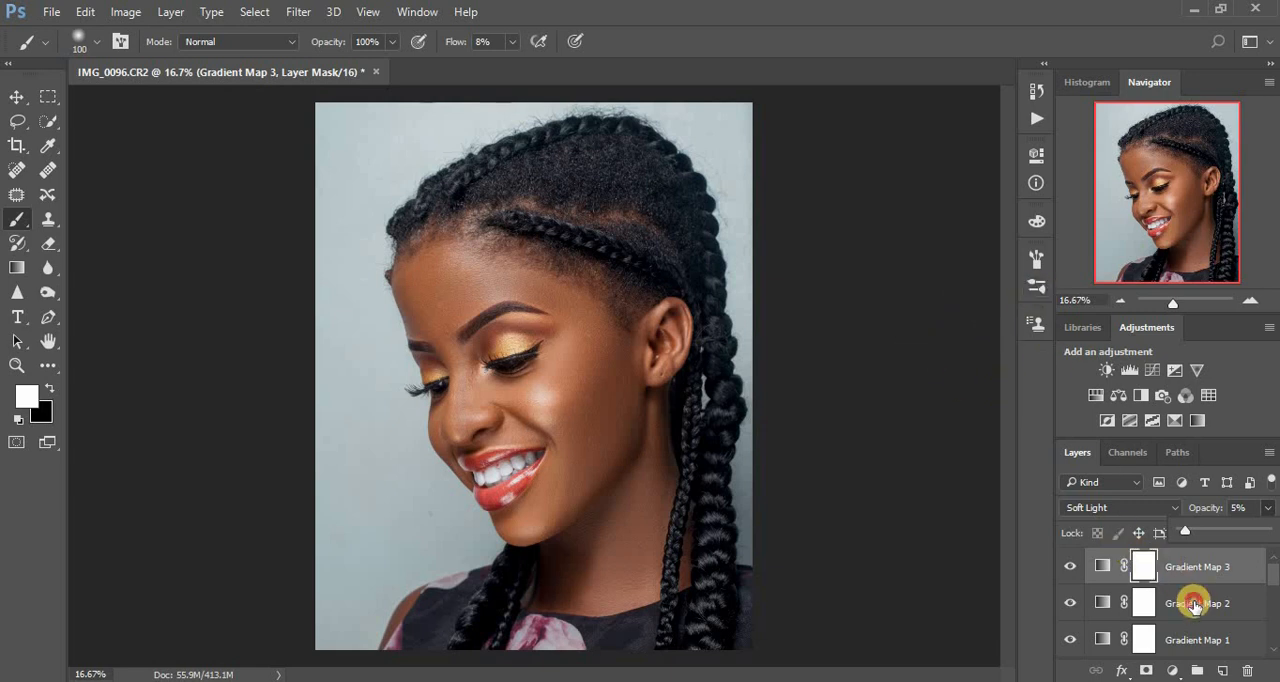
# Group the three Gradient Map layers with Layer 3 copy and compare the portrait with the group hidden and shown.
pyautogui.keyDown('shift'); pyautogui.click(1198, 632); pyautogui.keyUp('shift')
pyautogui.moveTo(1275, 576); pyautogui.dragTo(1273, 586)
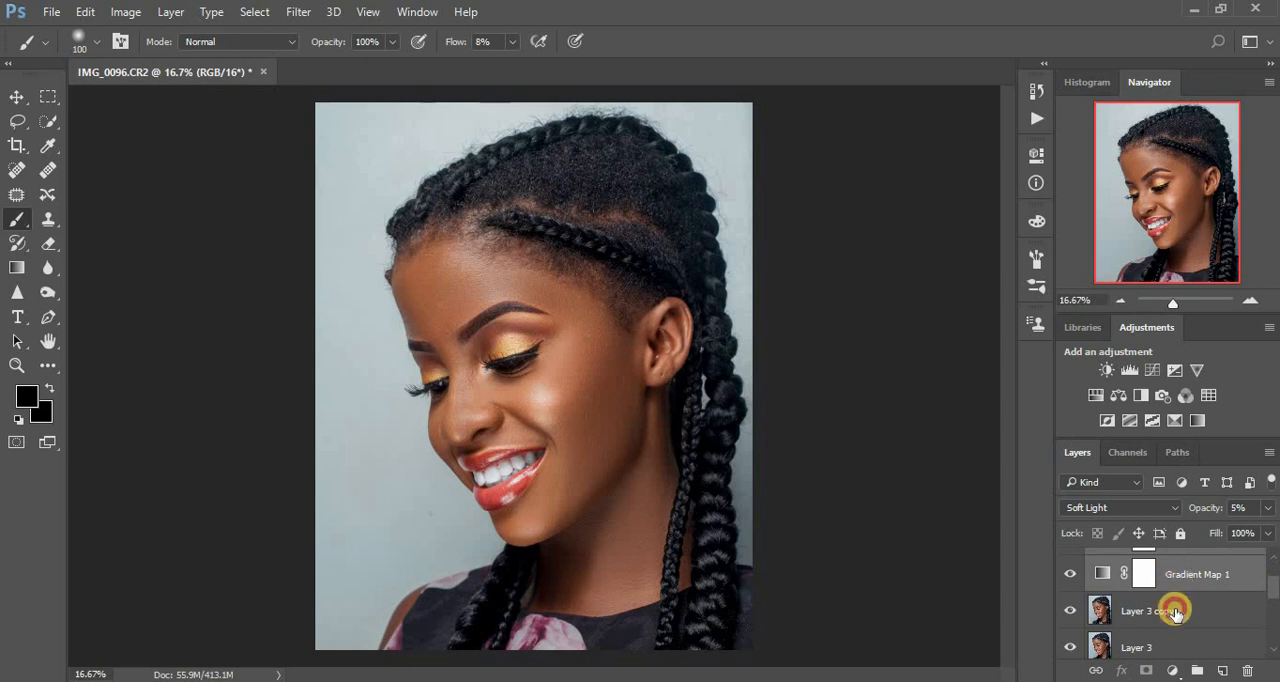
pyautogui.keyDown('shift'); pyautogui.click(1175, 612); pyautogui.keyUp('shift')
pyautogui.hotkey('ctrl', 'g')
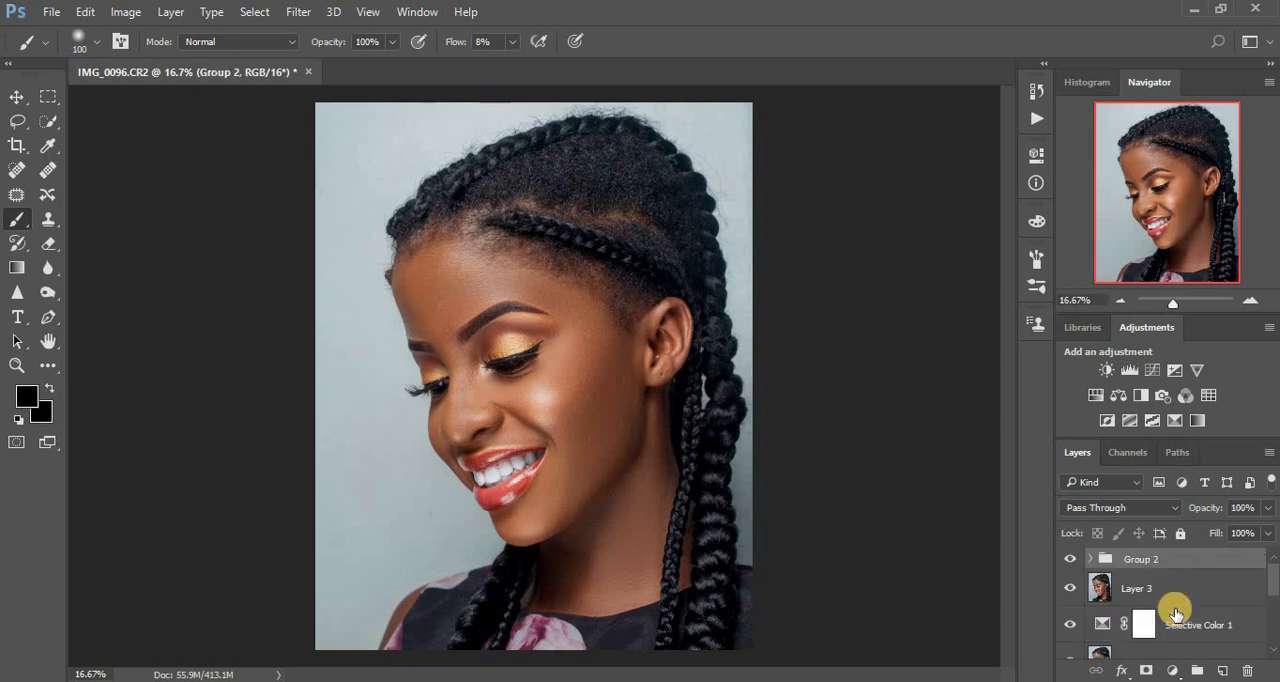
pyautogui.click(1071, 560)
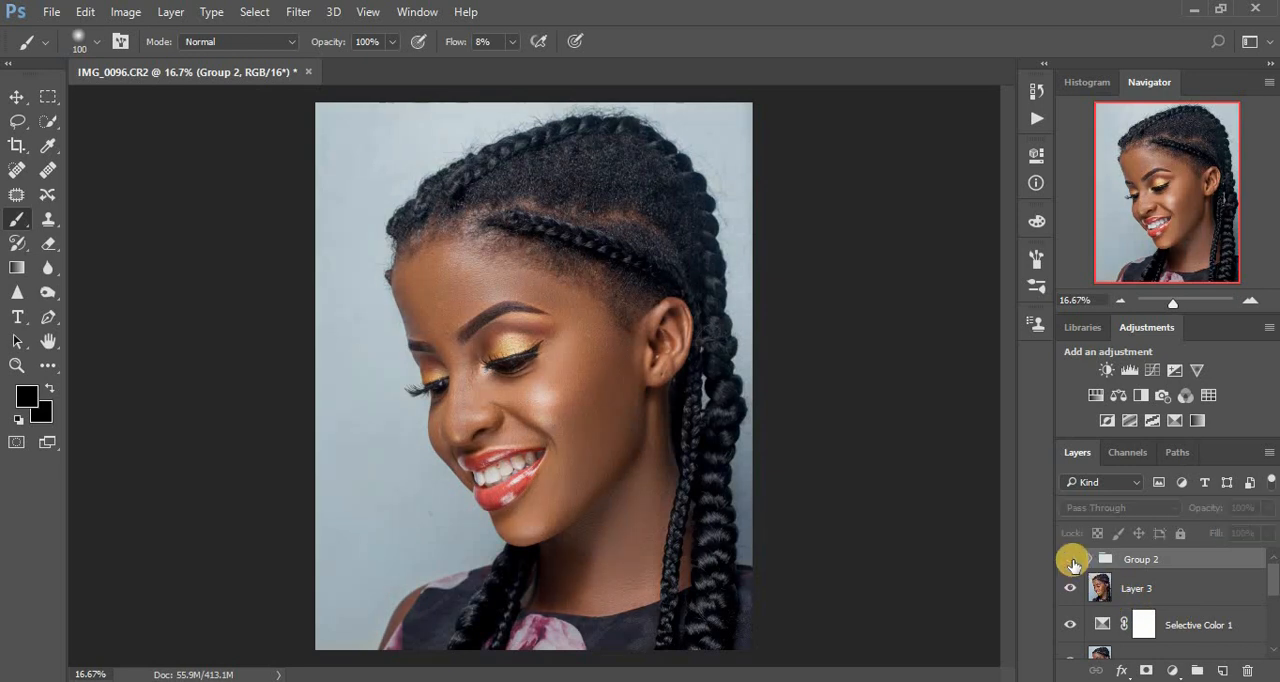
pyautogui.click(1071, 560)
pyautogui.click(1071, 560)
pyautogui.click(1071, 560)
pyautogui.hotkey('ctrl', '-')
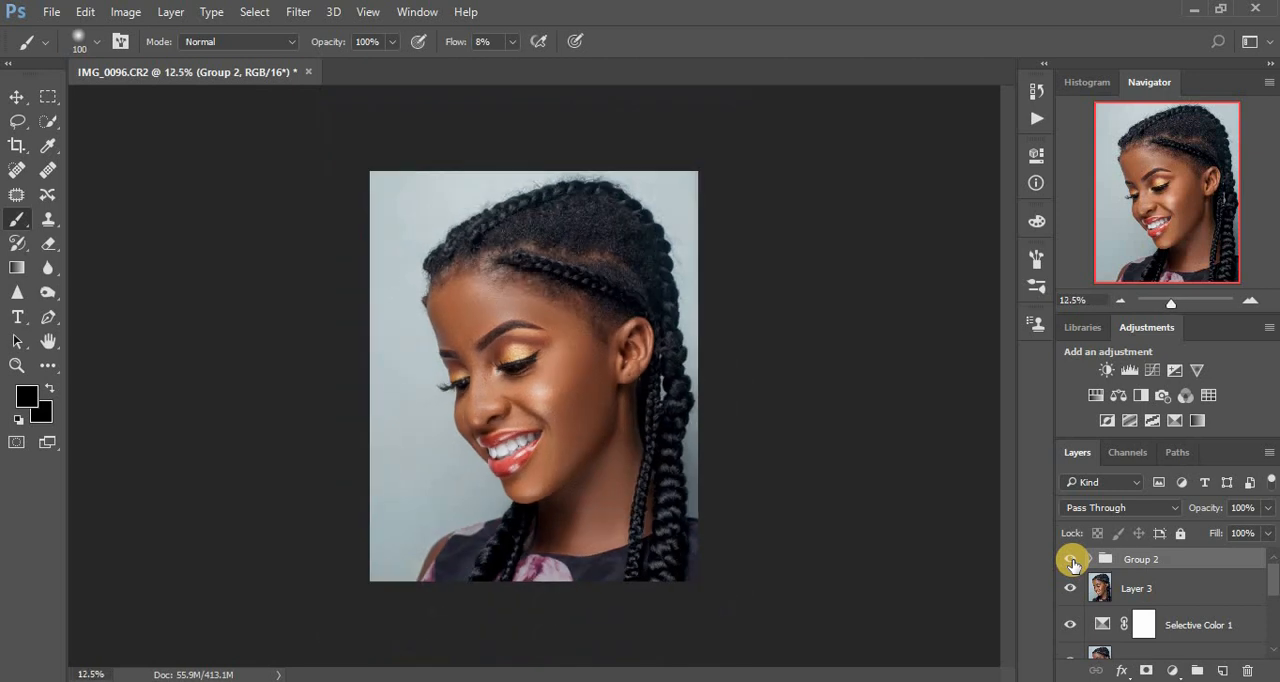
pyautogui.hotkey('ctrl', '+')
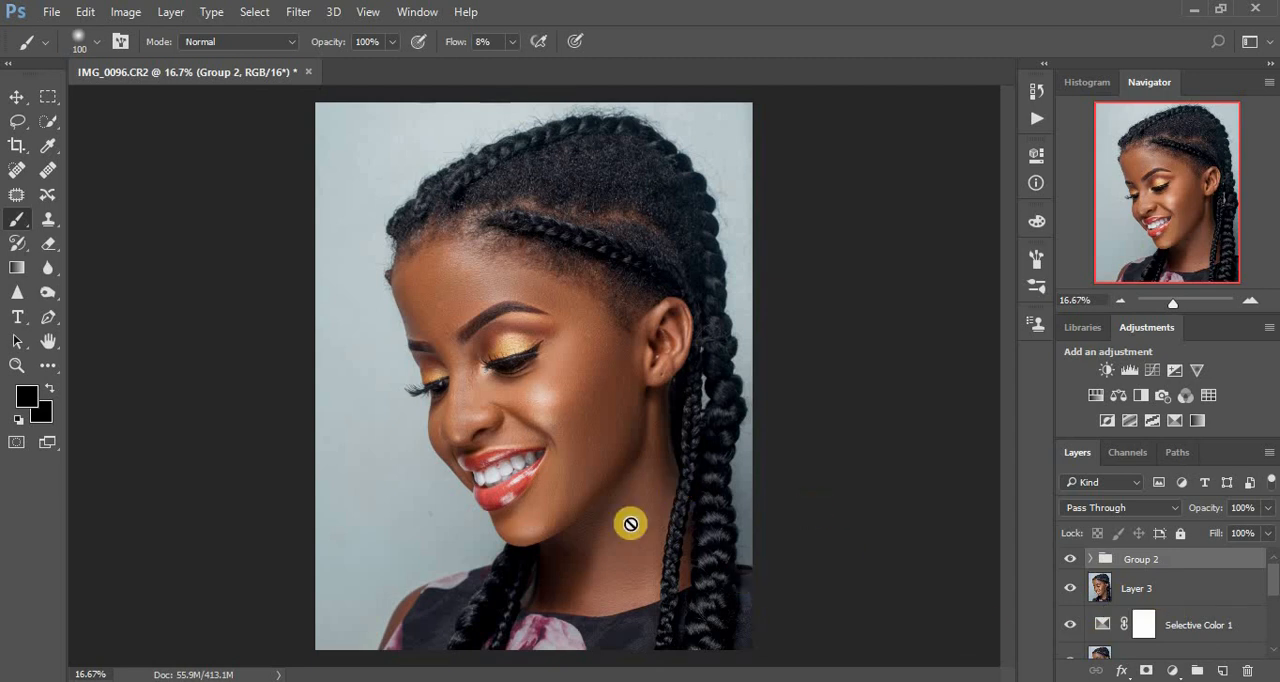
# Add a Curves adjustment layer above Group 2, raising the RGB midtones from input 111 to output 142.
pyautogui.click(1173, 671)
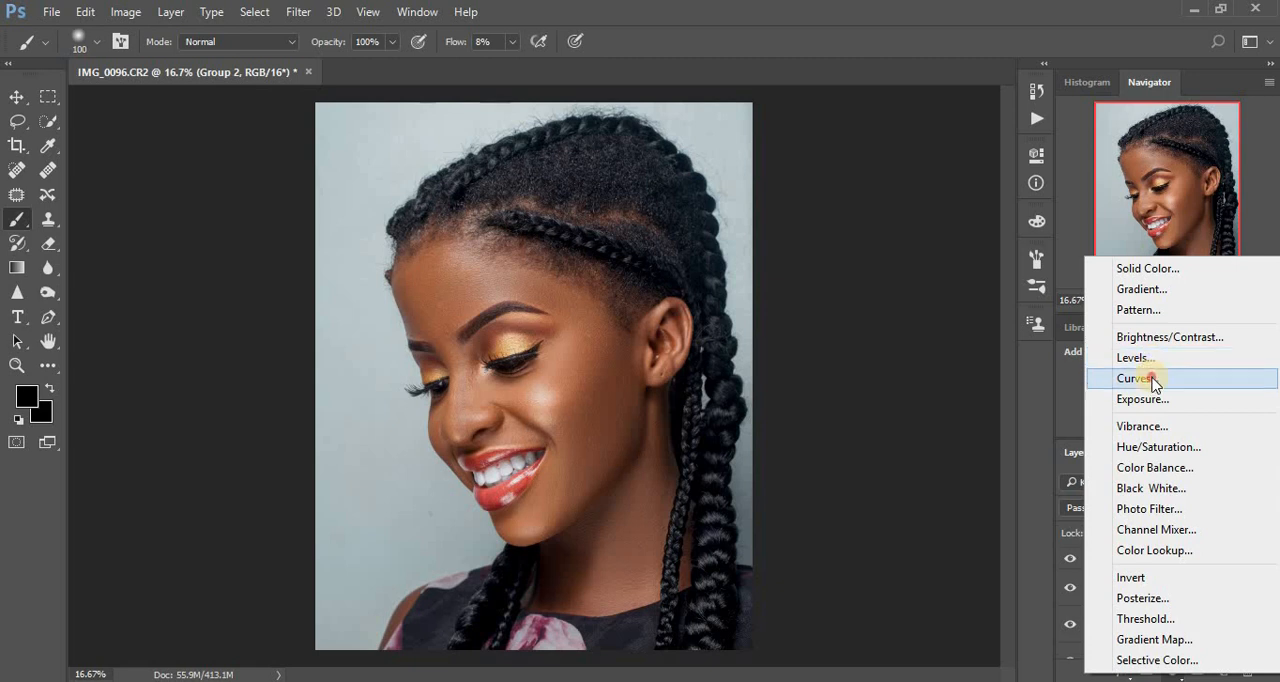
pyautogui.click(1153, 379)
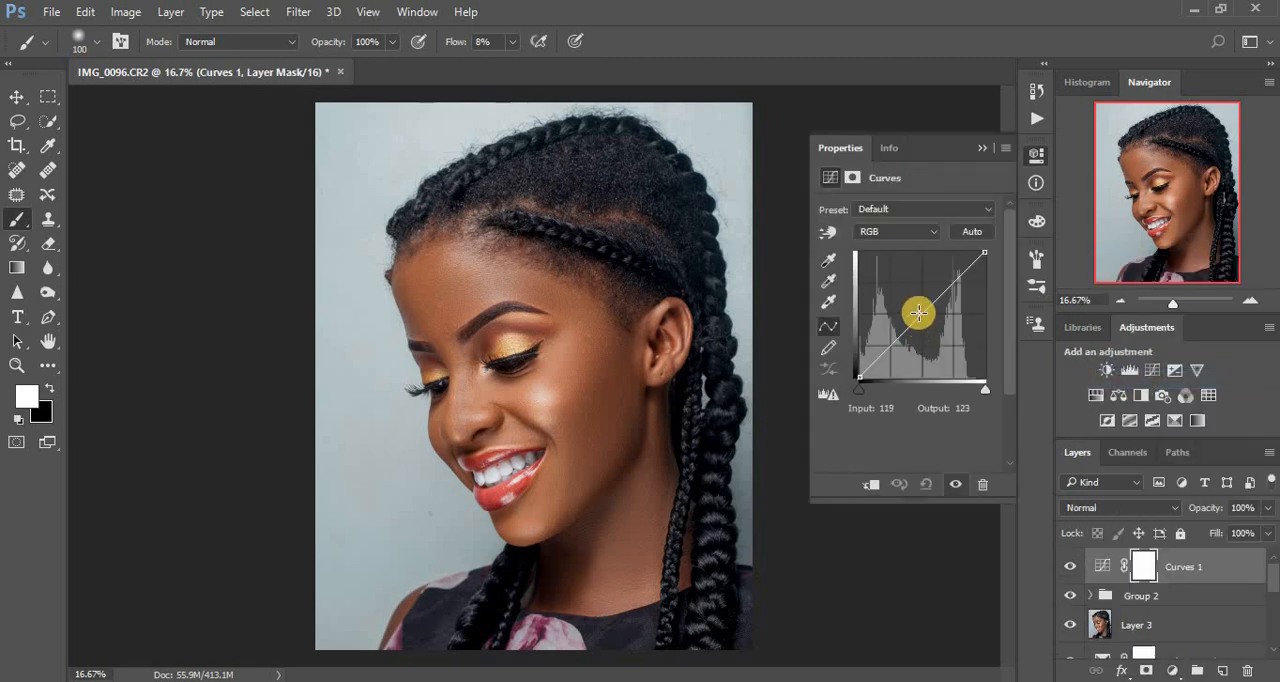
pyautogui.moveTo(918, 312); pyautogui.dragTo(914, 307)
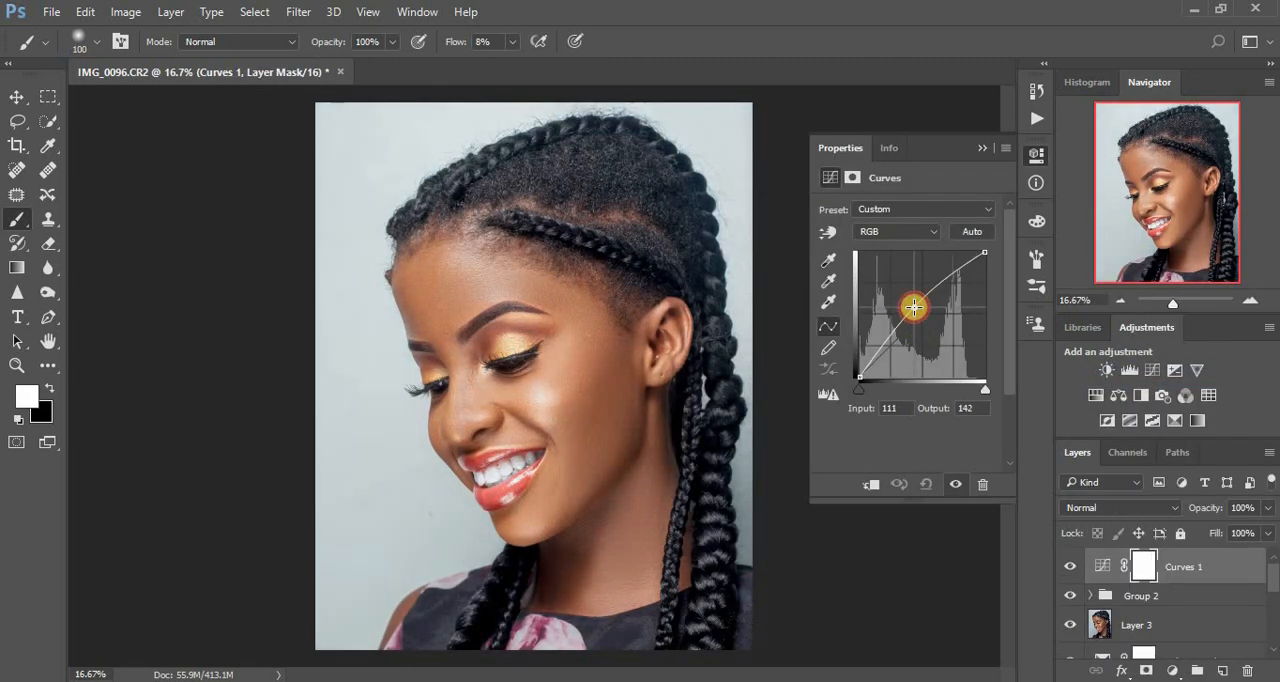
pyautogui.click(983, 148)
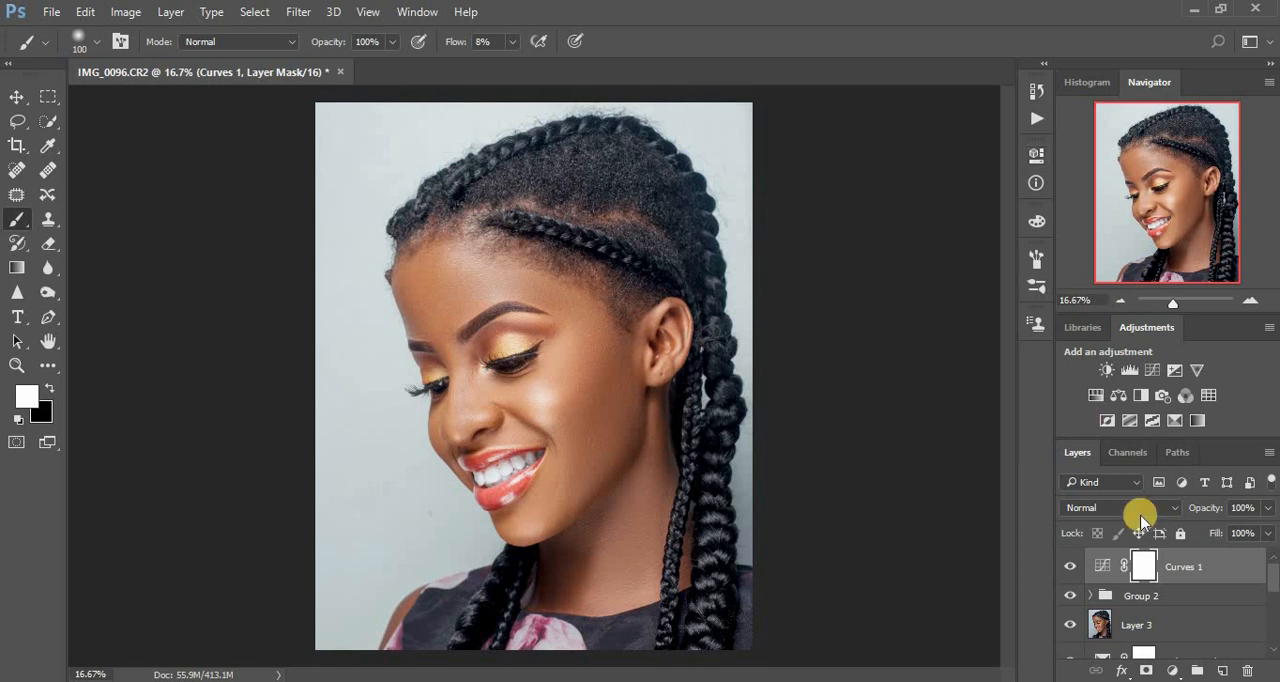
# Invert the Curves mask to black, paint white over the neck with a size 300 brush, and compare before and after.
pyautogui.hotkey('ctrl', 'i')
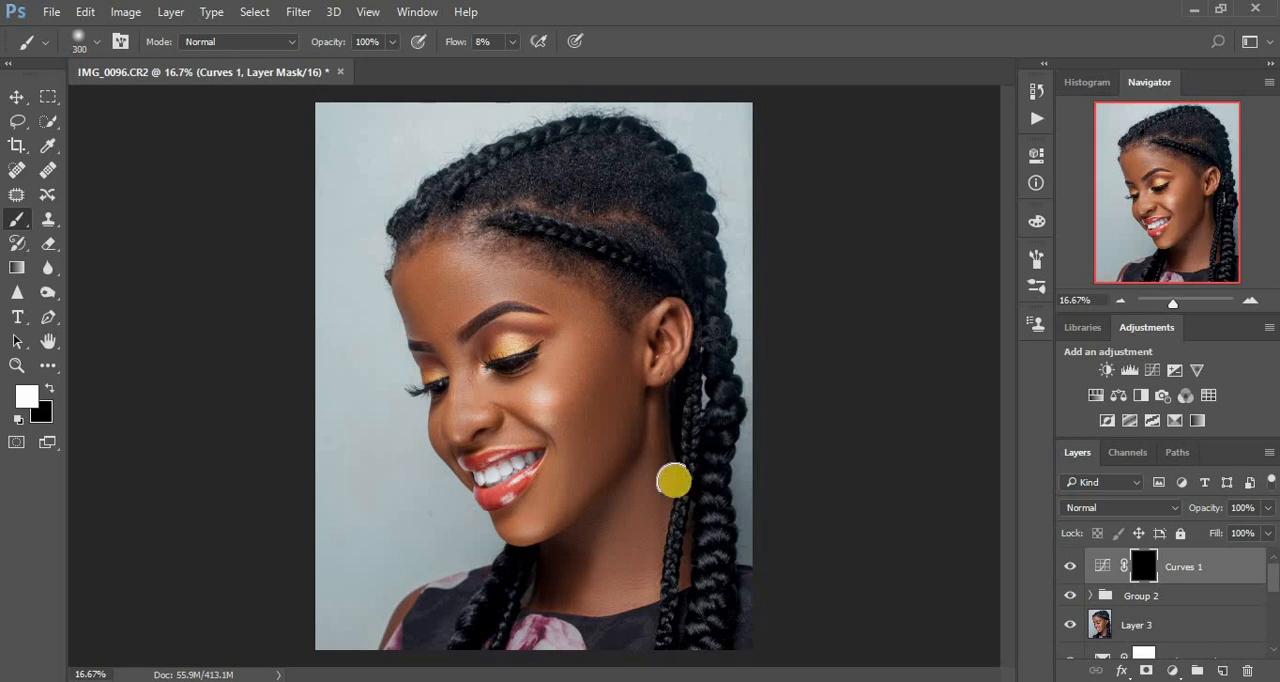
pyautogui.moveTo(637, 497)
pyautogui.mouseDown()
pyautogui.moveTo(655, 458)
pyautogui.moveTo(634, 550)
pyautogui.moveTo(645, 482)
pyautogui.moveTo(572, 595)
pyautogui.moveTo(598, 536)
pyautogui.moveTo(565, 576)
pyautogui.moveTo(561, 566)
pyautogui.moveTo(636, 504)
pyautogui.moveTo(660, 440)
pyautogui.moveTo(647, 570)
pyautogui.moveTo(562, 595)
pyautogui.moveTo(634, 537)
pyautogui.moveTo(658, 426)
pyautogui.moveTo(653, 557)
pyautogui.moveTo(563, 590)
pyautogui.moveTo(601, 555)
pyautogui.moveTo(574, 578)
pyautogui.moveTo(636, 566)
pyautogui.moveTo(663, 422)
pyautogui.moveTo(662, 501)
pyautogui.moveTo(643, 558)
pyautogui.moveTo(563, 600)
pyautogui.mouseUp()
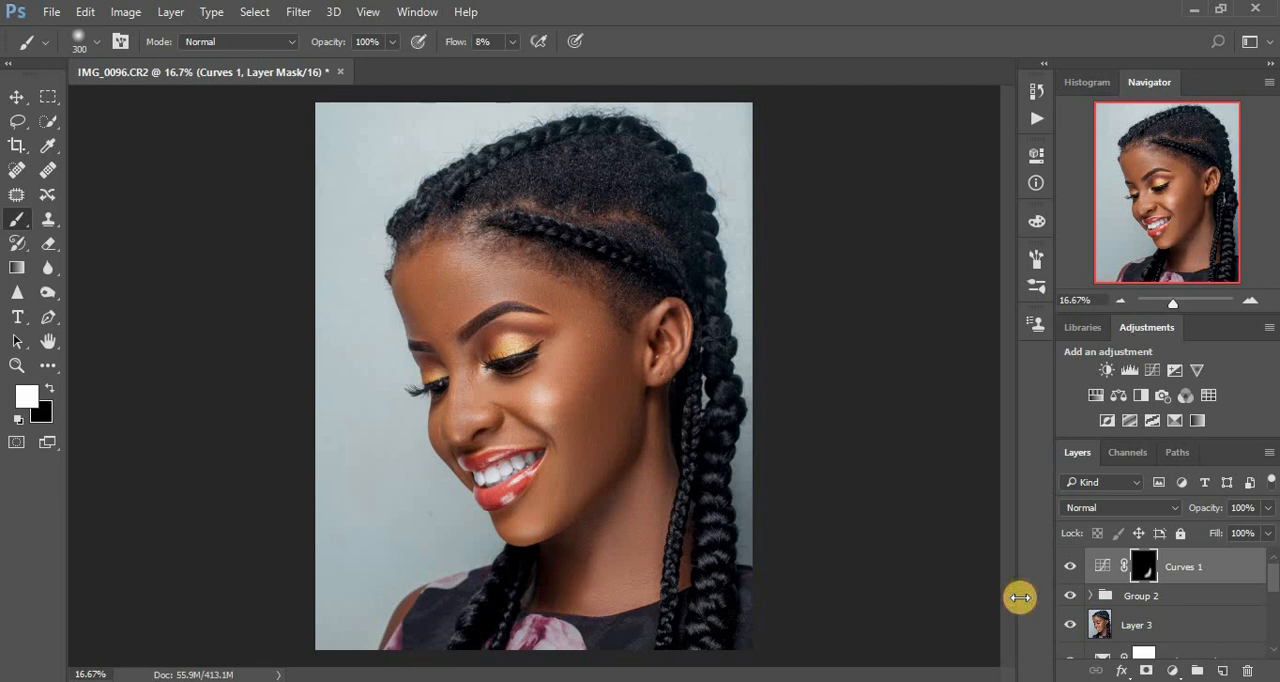
pyautogui.click(1072, 568)
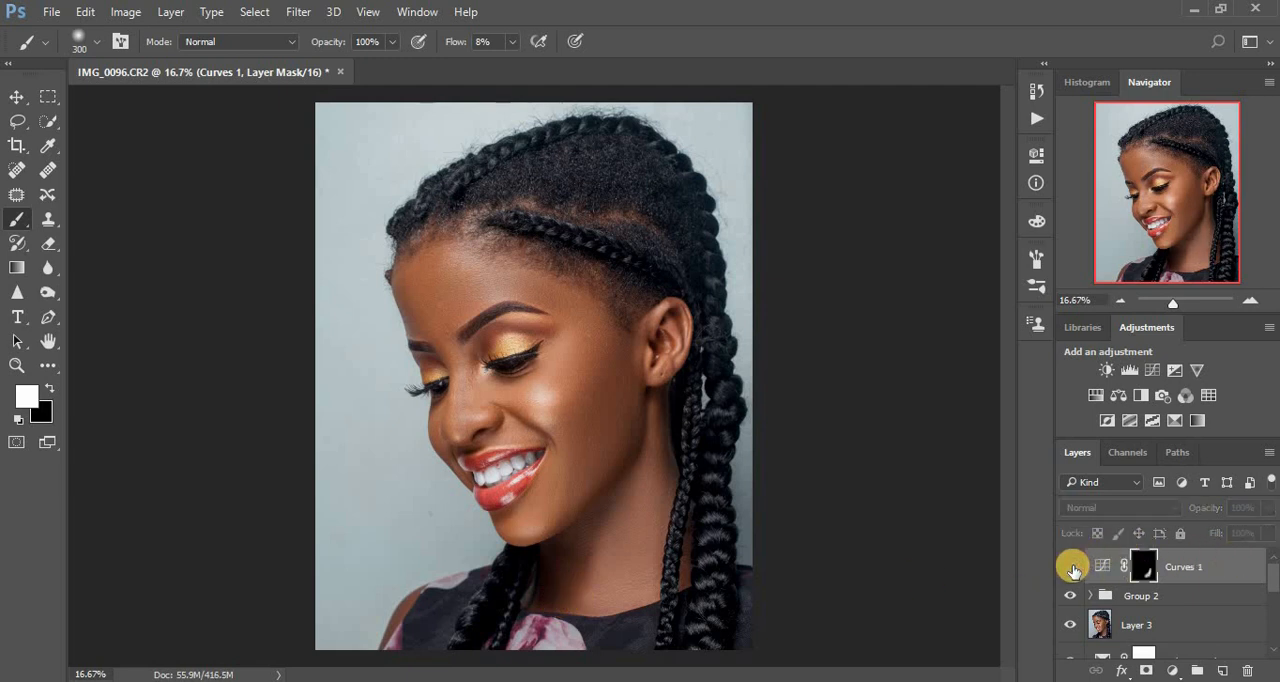
pyautogui.click(1072, 568)
pyautogui.click(1072, 568)
pyautogui.click(1072, 568)
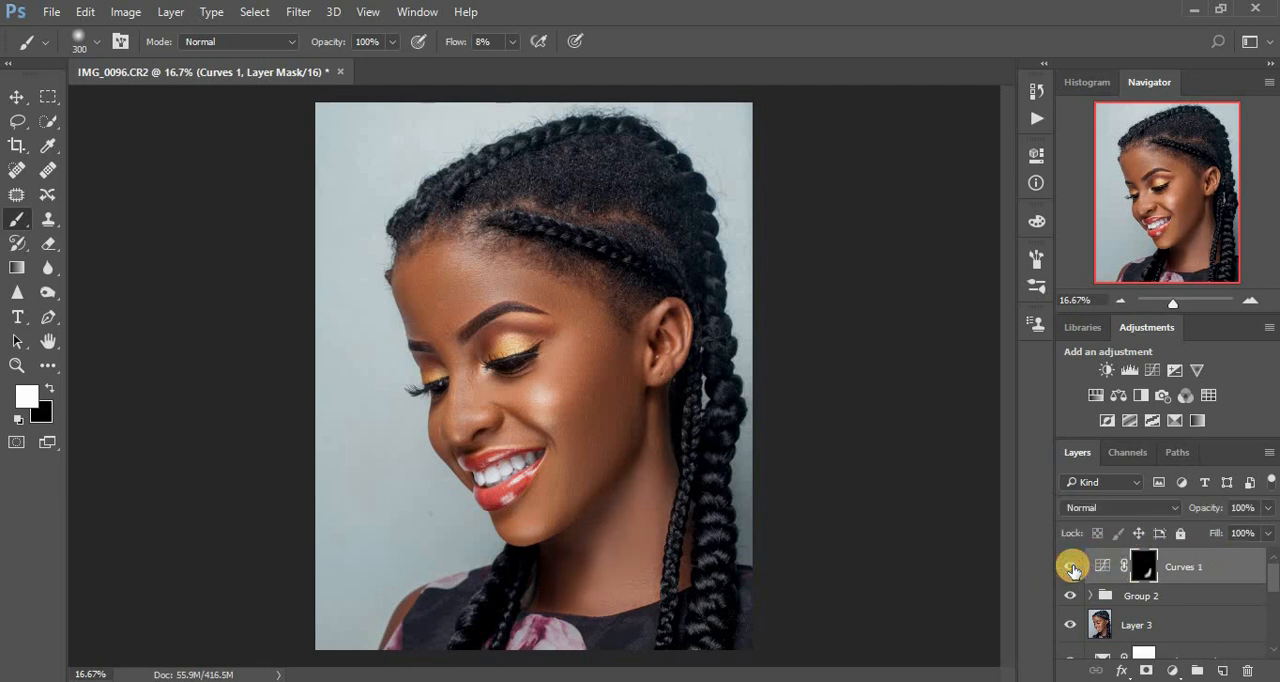
pyautogui.click(1072, 568)
pyautogui.click(1072, 568)
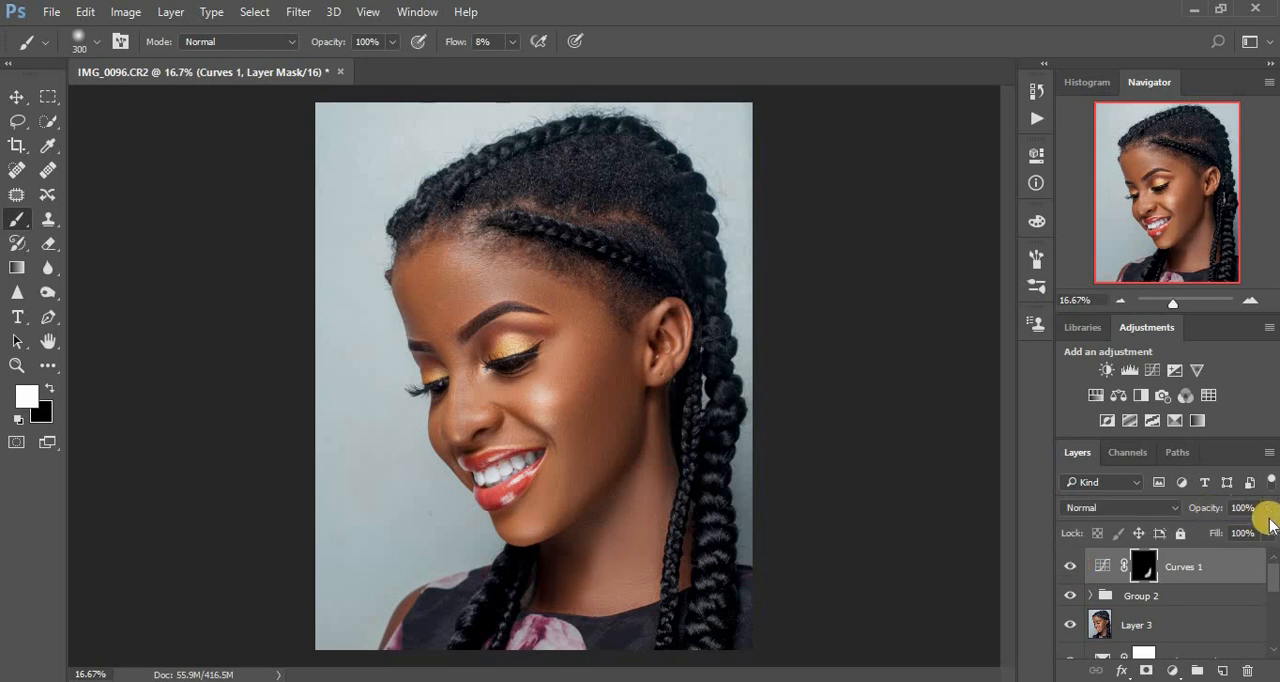
# Lower the Curves layer's opacity to 23% and compare the neck with the layer hidden and shown.
pyautogui.moveTo(1270, 510); pyautogui.dragTo(1200, 534)
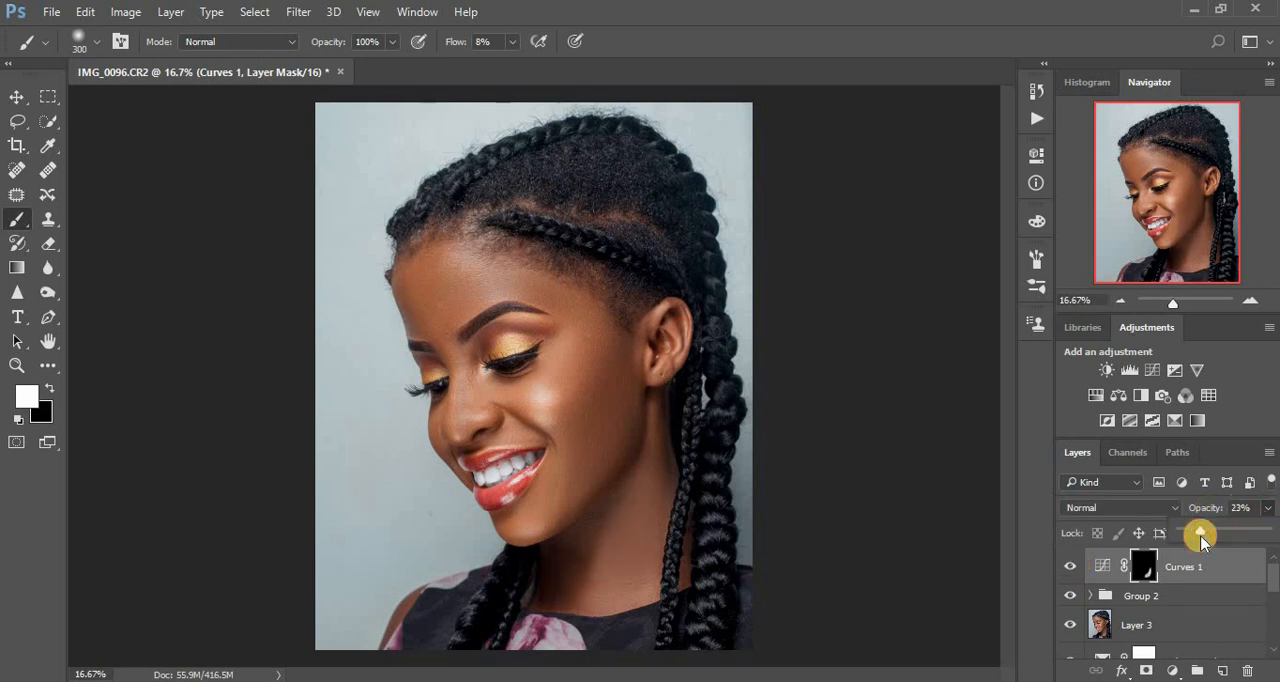
pyautogui.click(1067, 565)
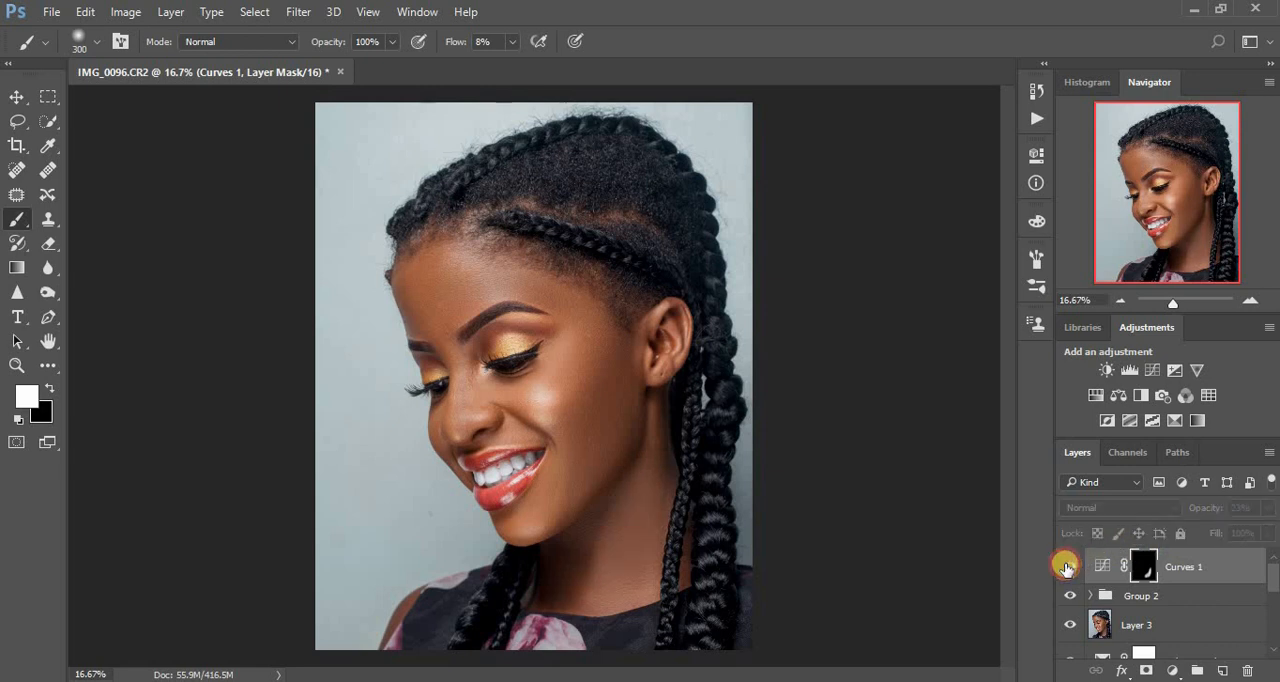
pyautogui.click(1067, 566)
pyautogui.click(1067, 566)
pyautogui.click(1067, 566)
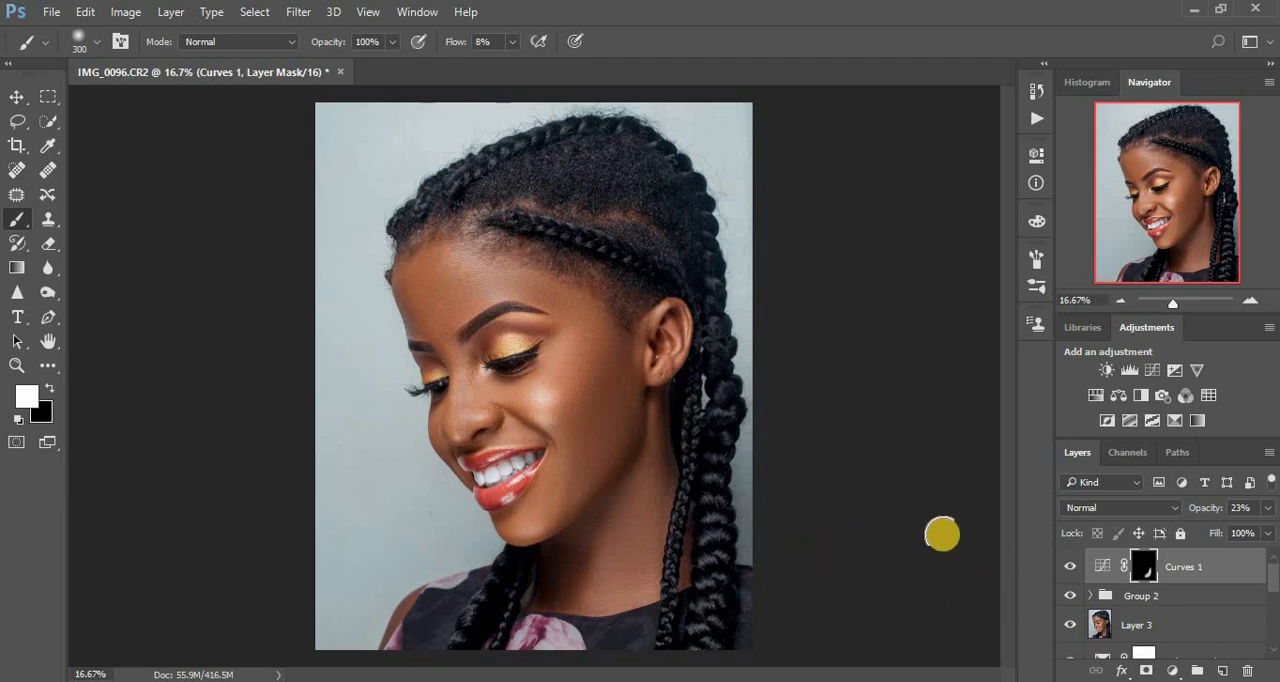
# Group all the layers from Curves 1 down to Layer 1 into a single group above the Background.
pyautogui.click(1170, 596)
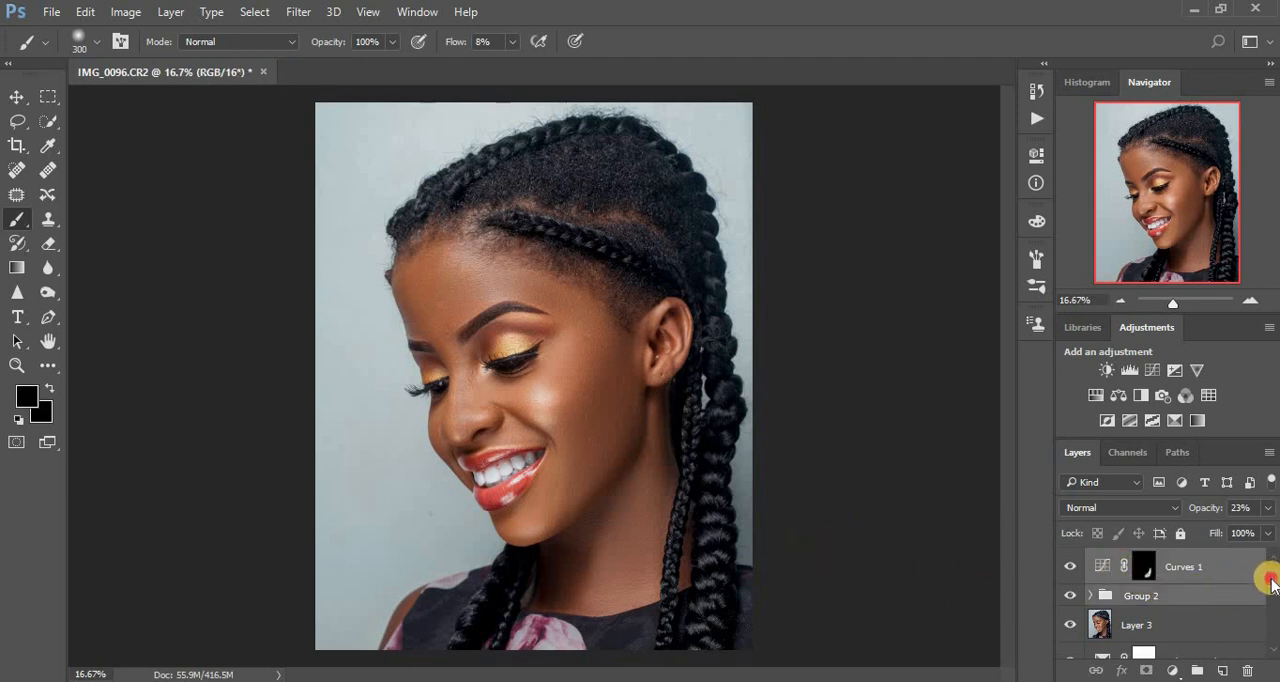
pyautogui.scroll(-2, 1255, 570)
pyautogui.click(1186, 560)
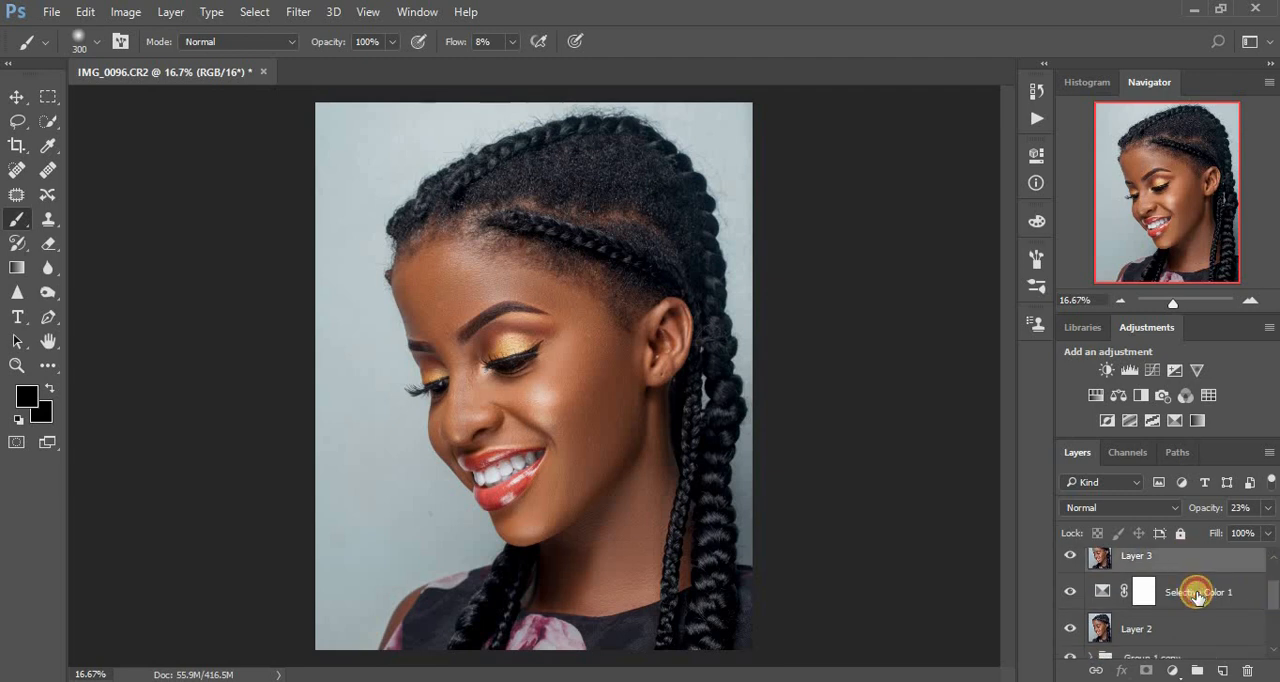
pyautogui.click(1197, 594)
pyautogui.scroll(-1, 1262, 590)
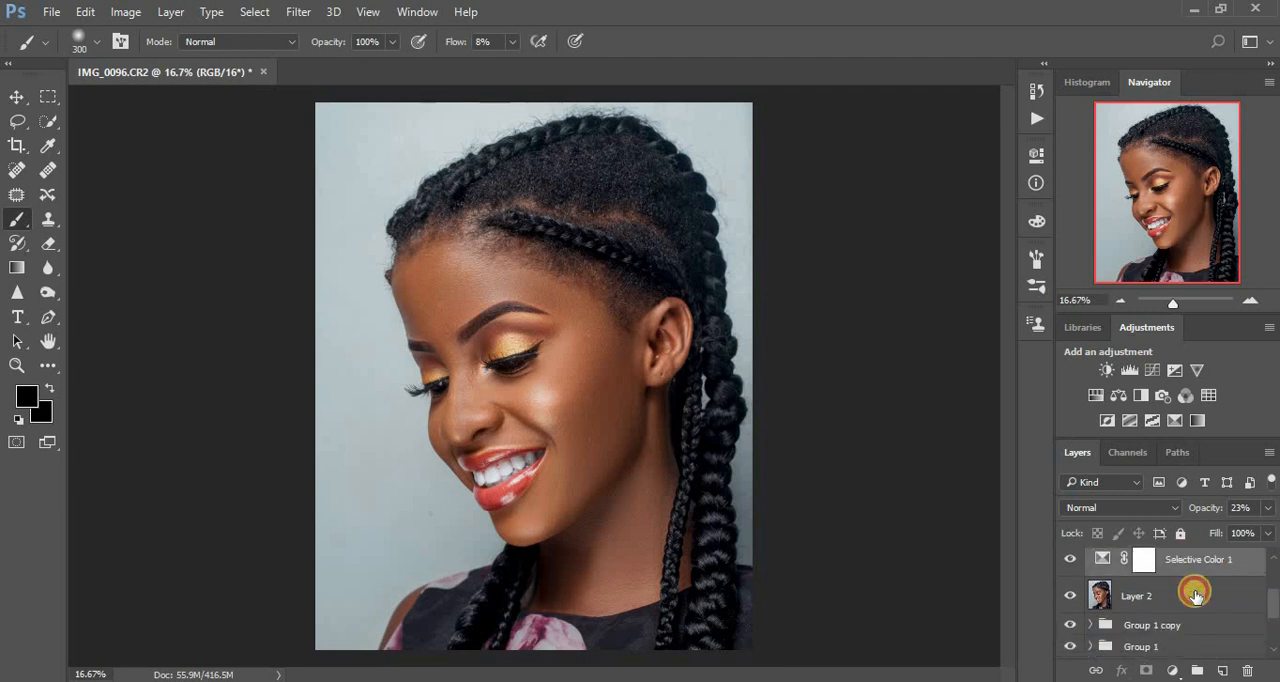
pyautogui.click(1195, 594)
pyautogui.scroll(-1, 1265, 600)
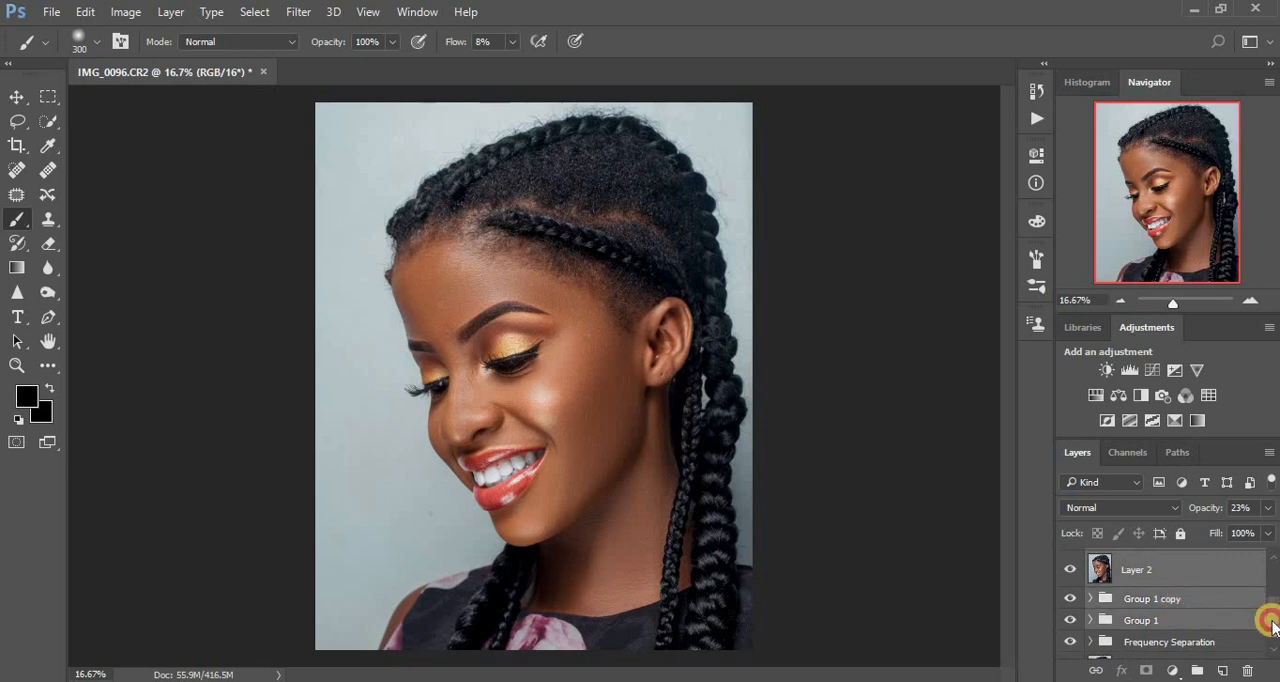
pyautogui.scroll(-1, 1270, 622)
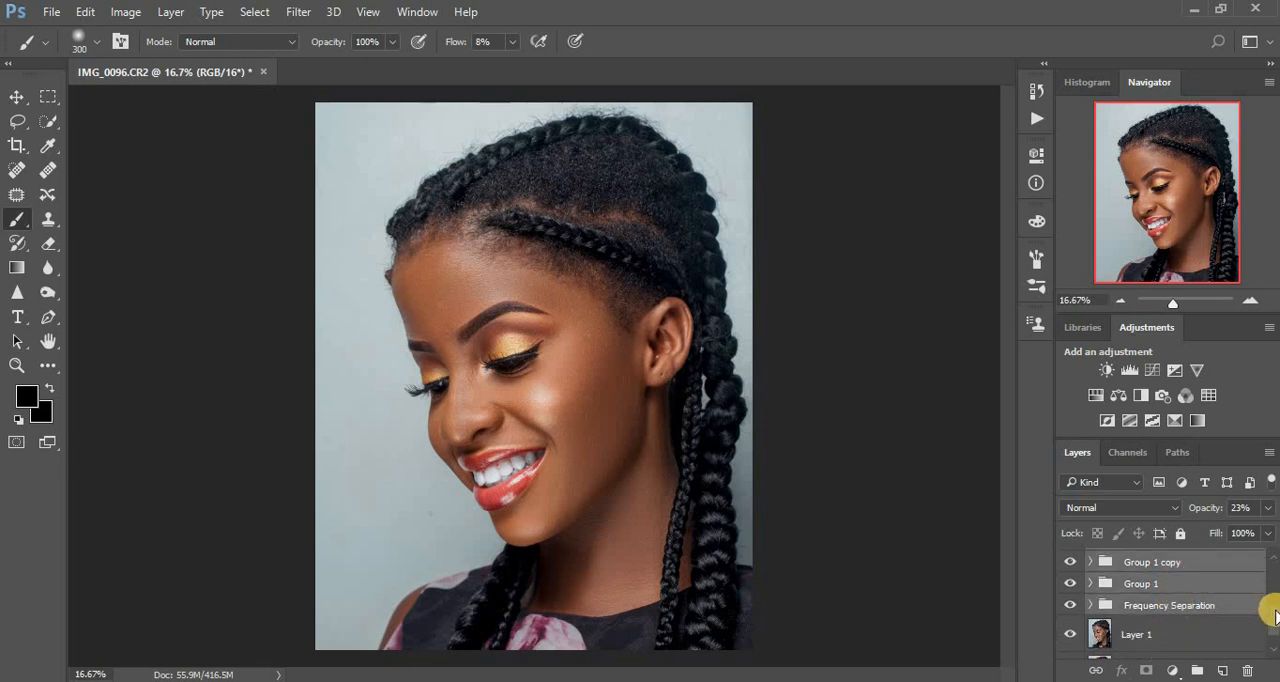
pyautogui.scroll(-1, 1268, 618)
pyautogui.click(1171, 604)
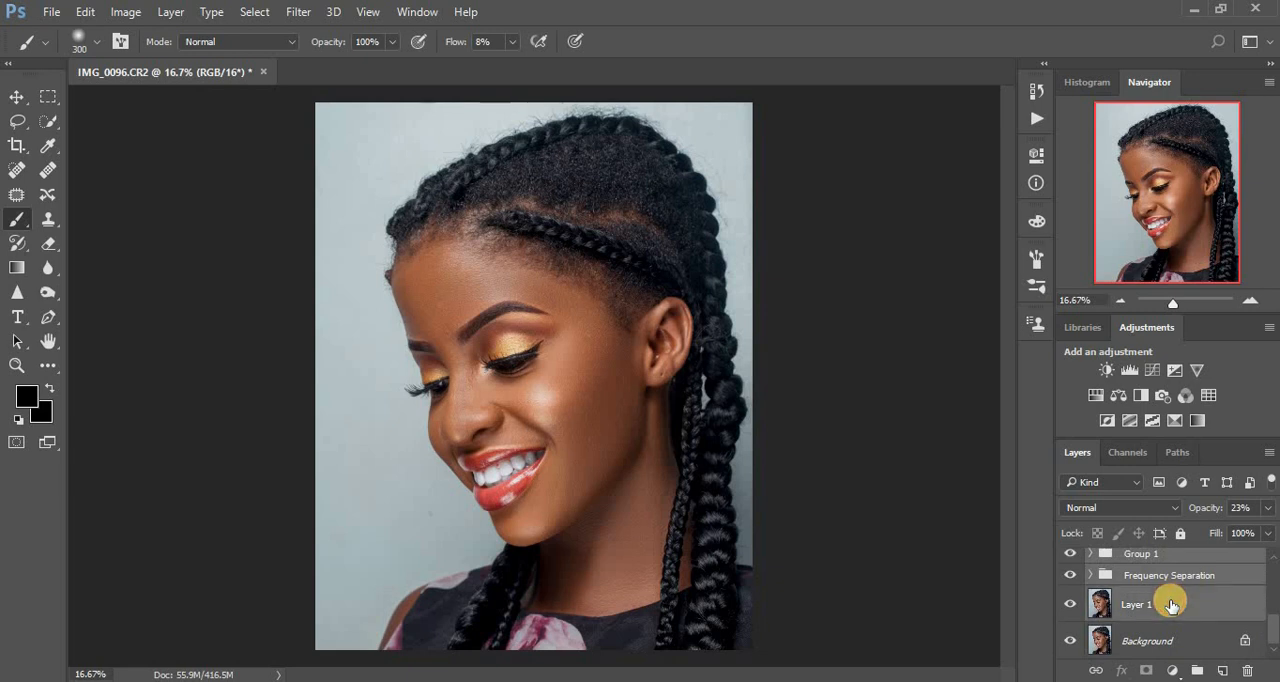
pyautogui.hotkey('ctrl', 'g')
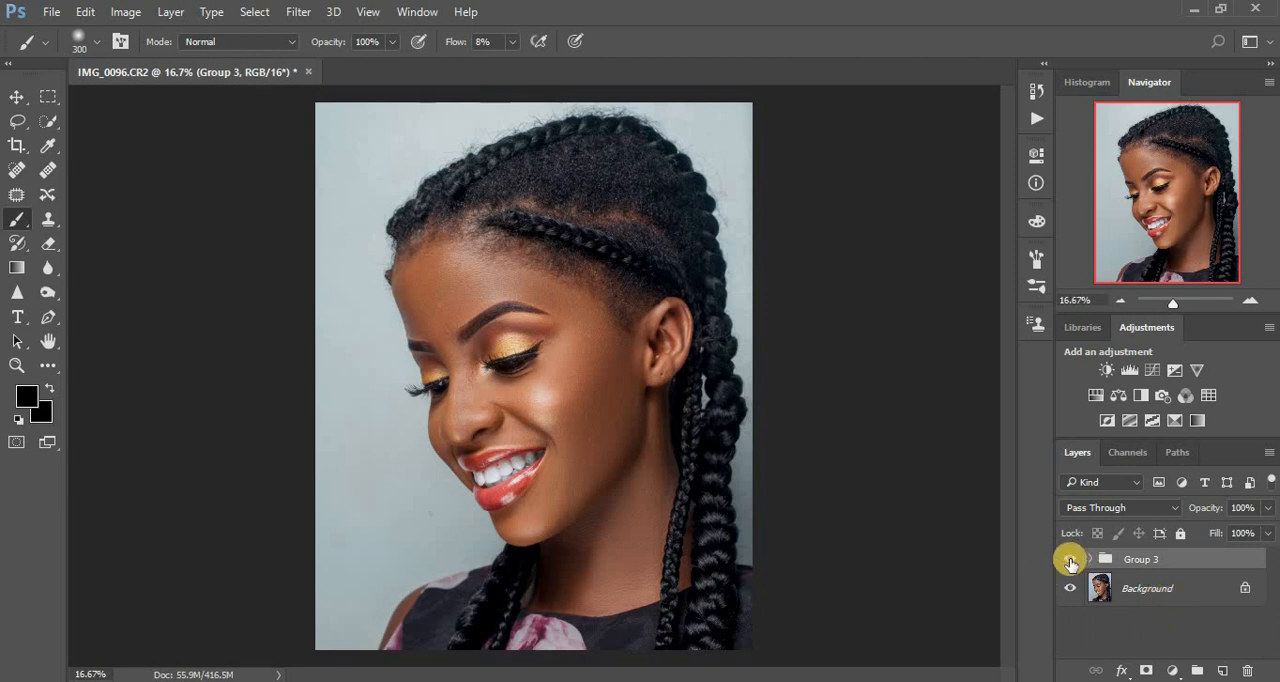
# Compare the retouched portrait with the original by hiding and showing the group that holds all the edits.
pyautogui.click(1070, 561)
pyautogui.click(1070, 562)
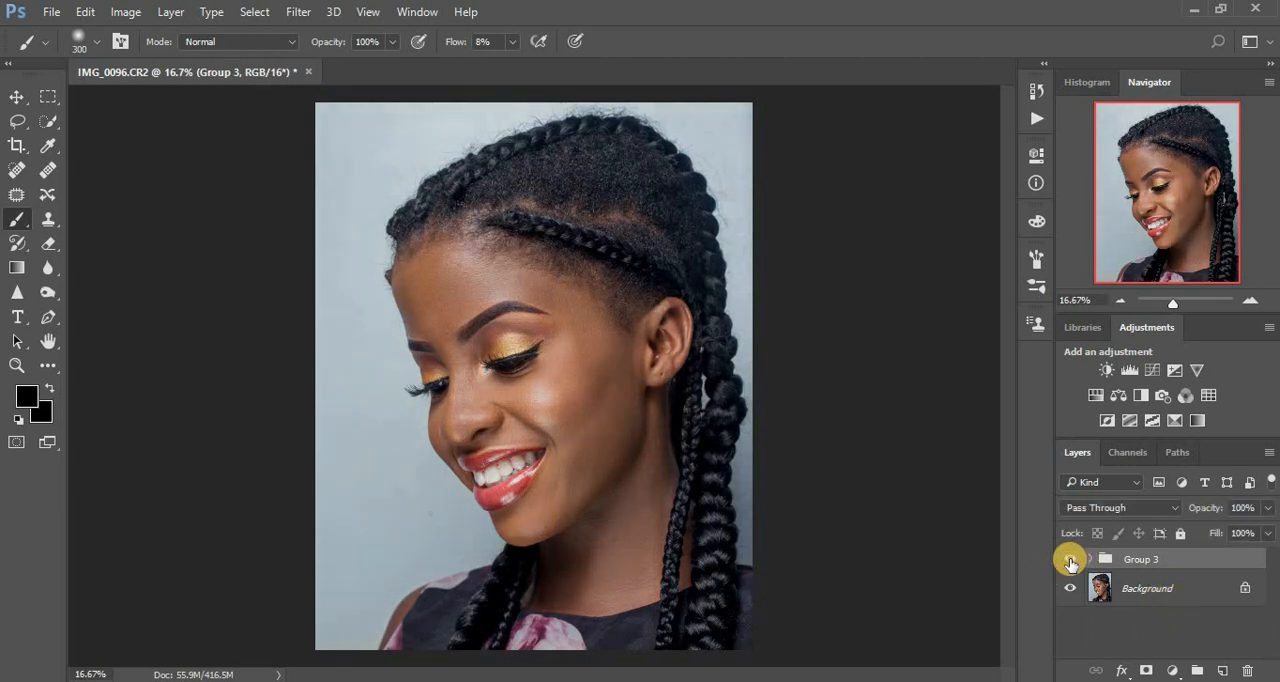
pyautogui.click(1070, 561)
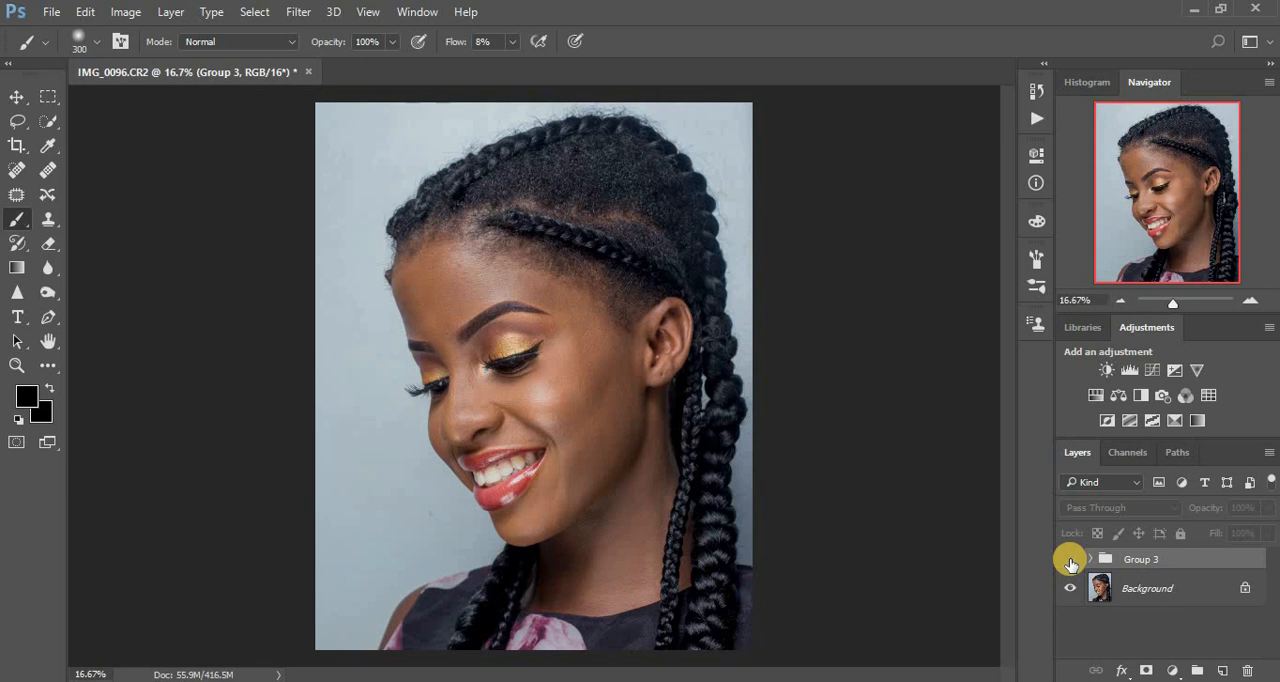
pyautogui.click(1070, 561)
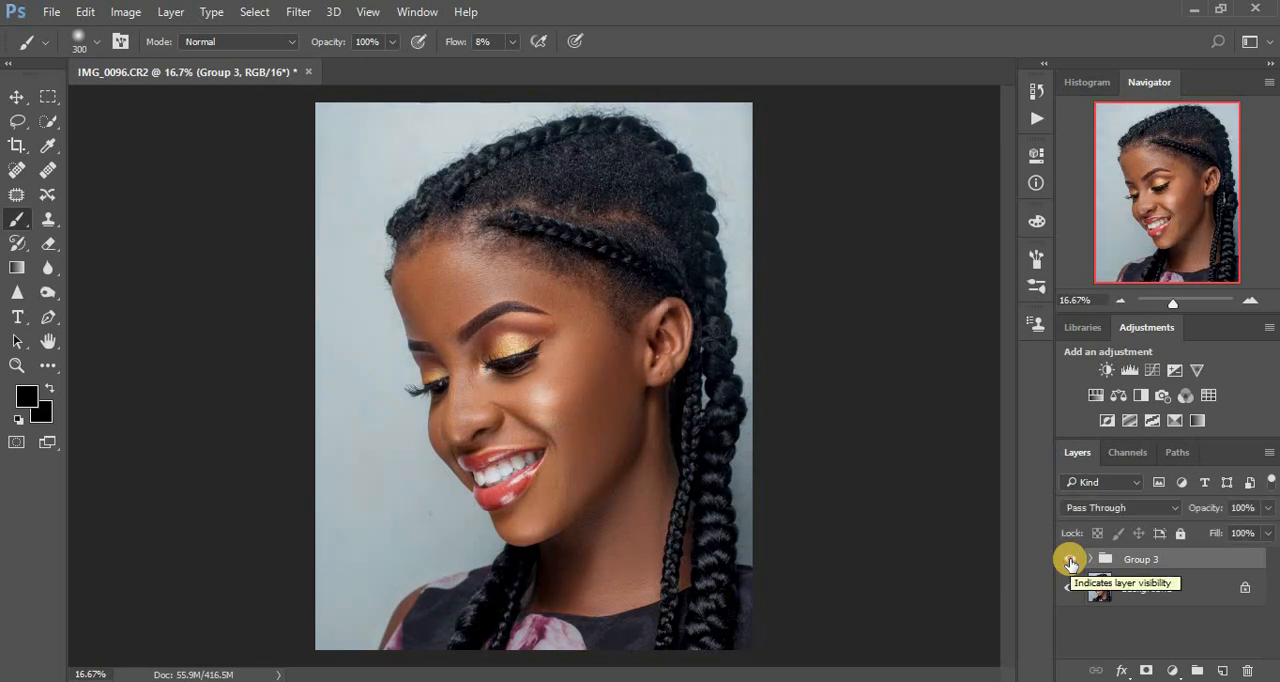